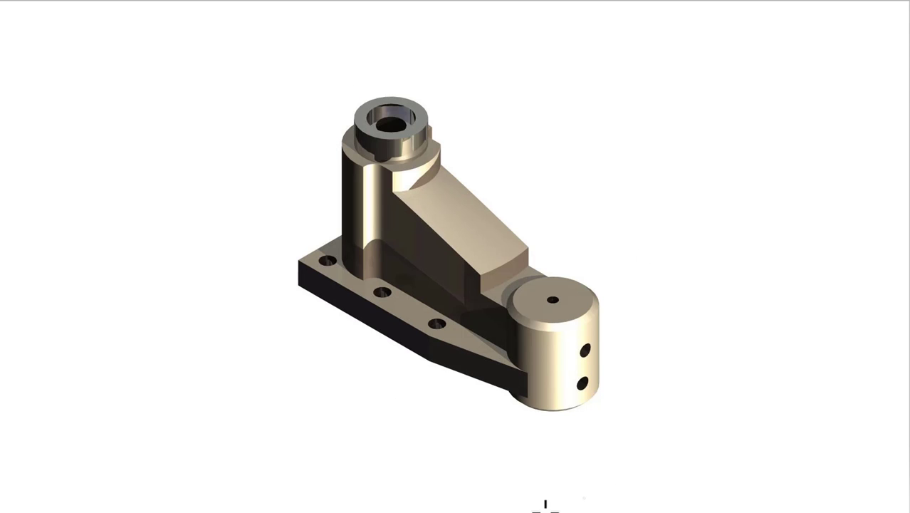
click(548, 473)
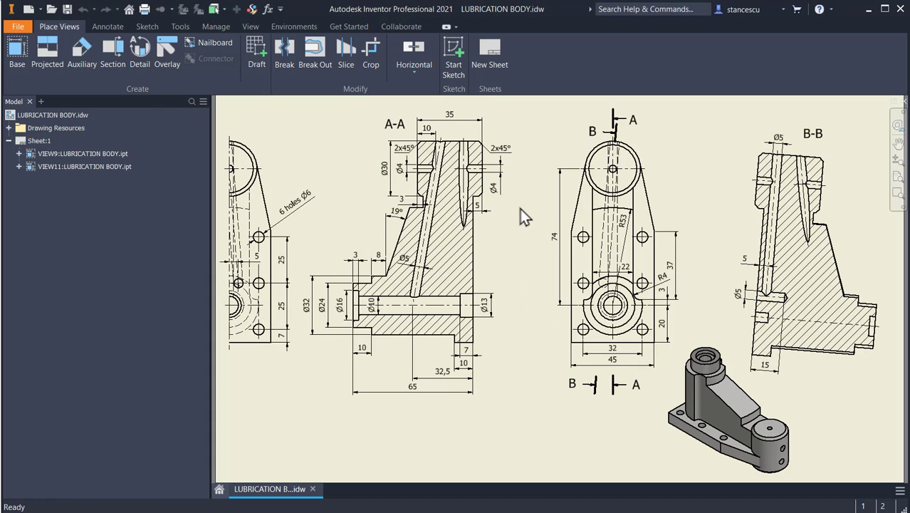
Step: Create a new part, start a 2D sketch on the horizontal XZ origin plane and rotate the view so X points right
click(26, 11)
double_click(393, 128)
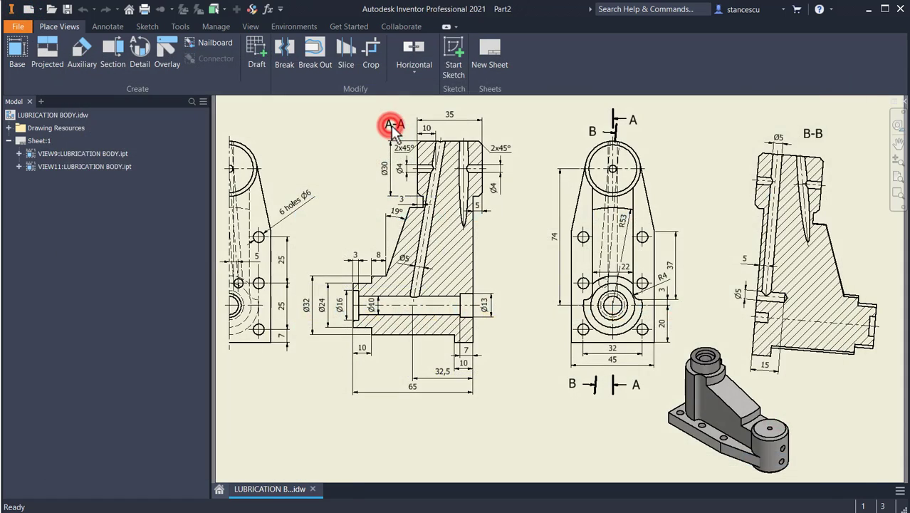
click(27, 48)
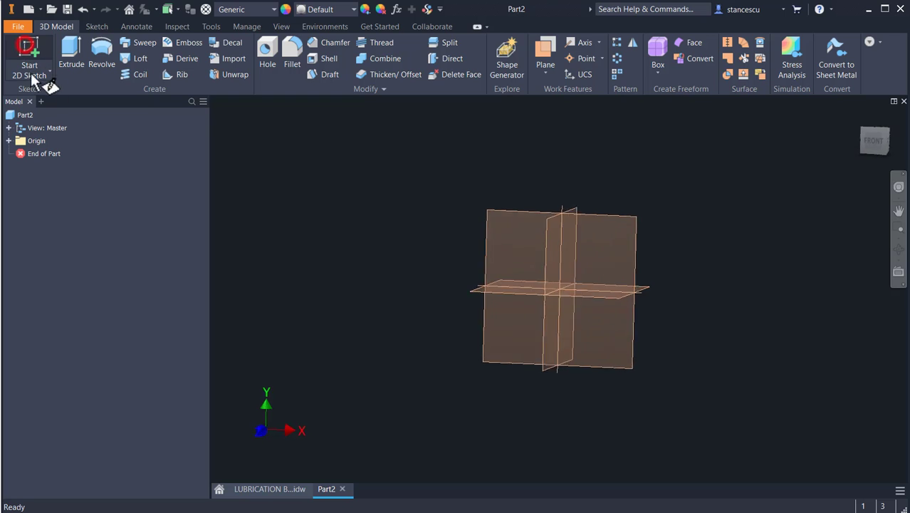
click(440, 289)
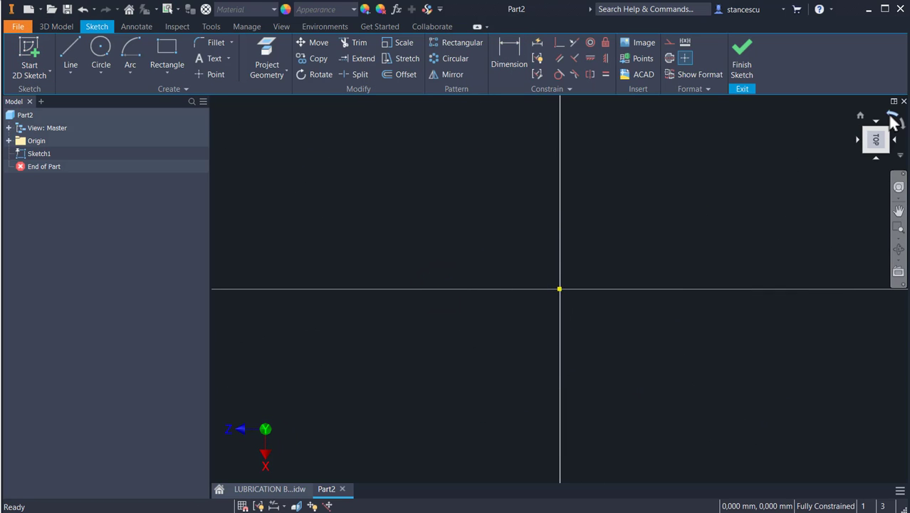
click(893, 114)
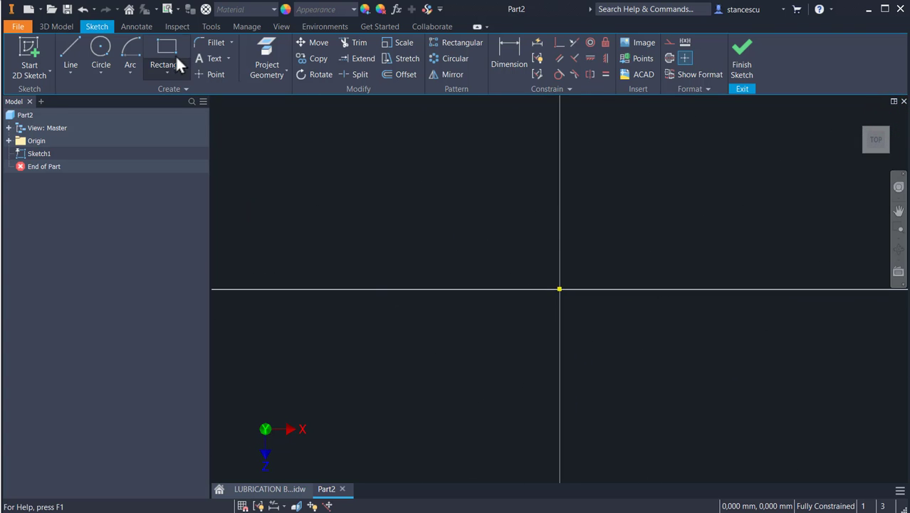
Step: Sketch a closed tapered profile around the origin with an upper edge about 186 mm long, two slanted edges and a tangent arc end
click(67, 51)
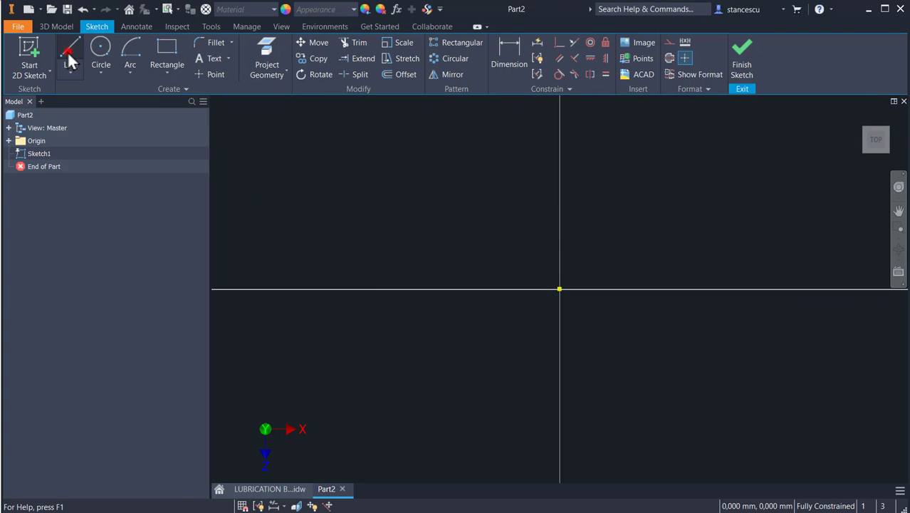
click(485, 232)
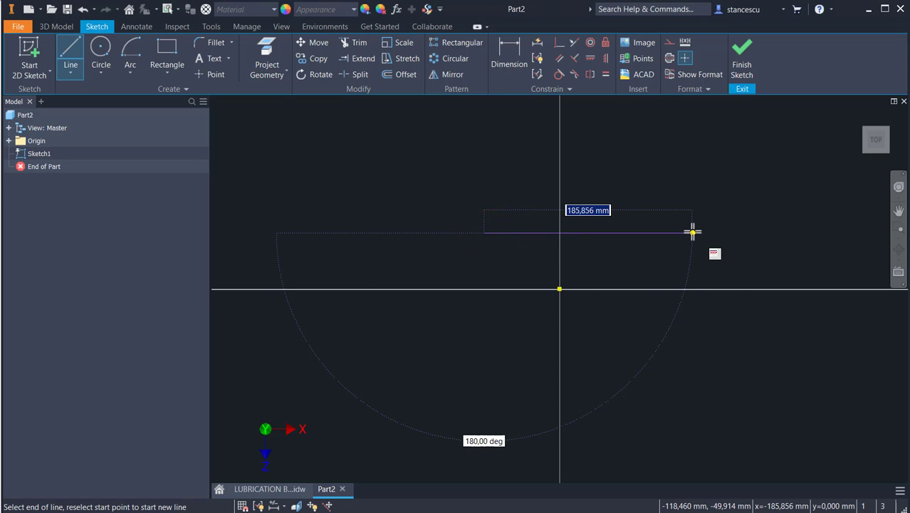
click(783, 256)
drag(783, 254, 783, 329)
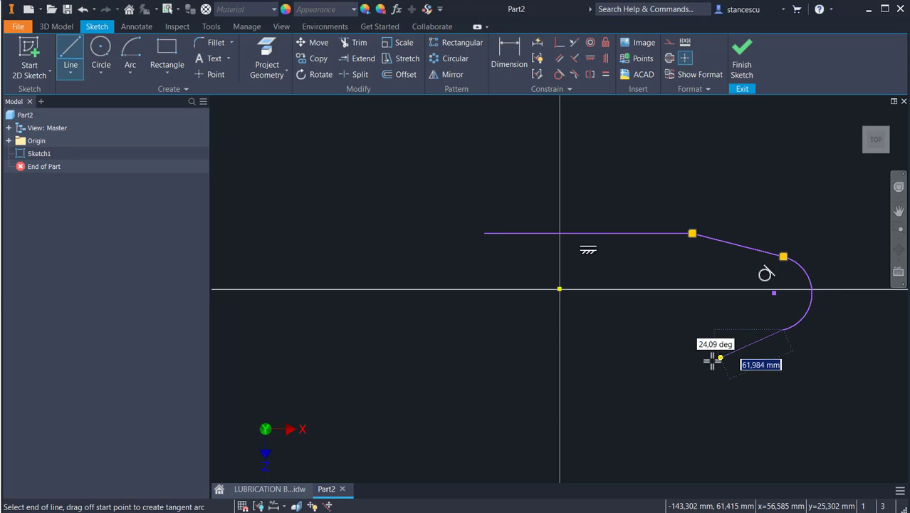
click(670, 357)
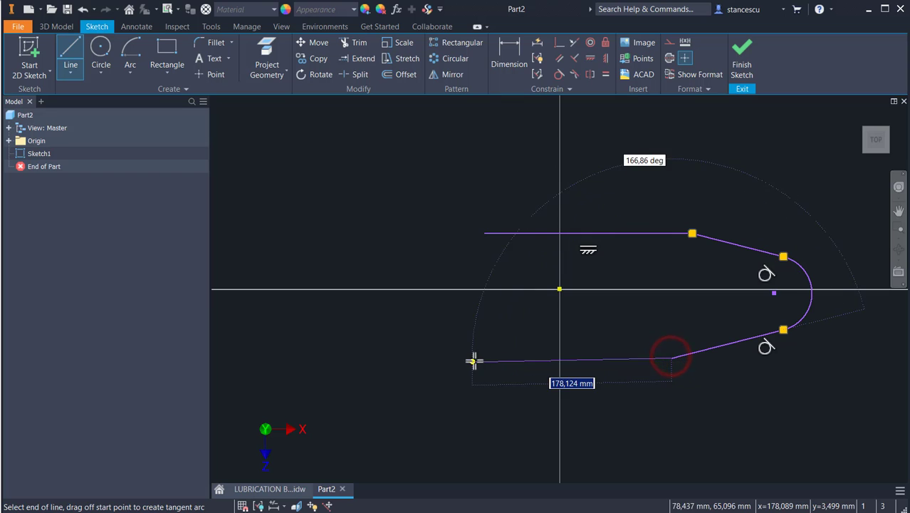
click(483, 357)
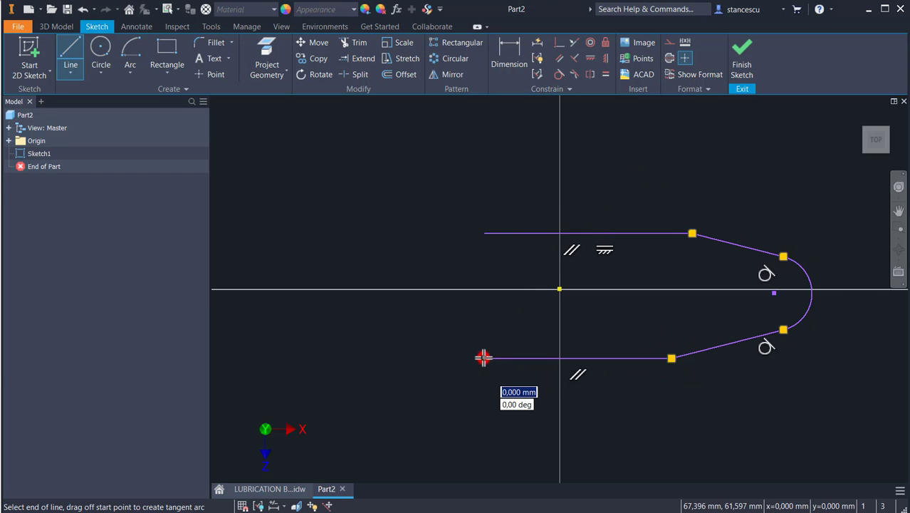
right_click(457, 322)
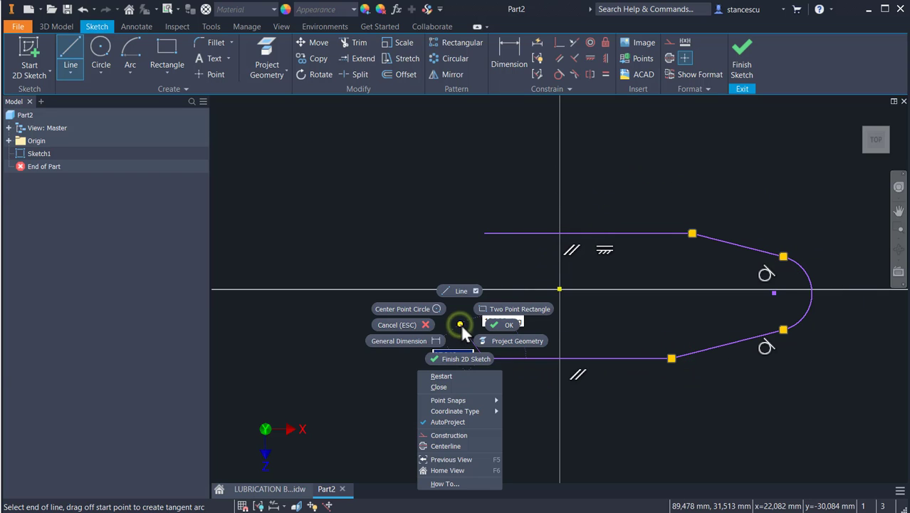
click(440, 388)
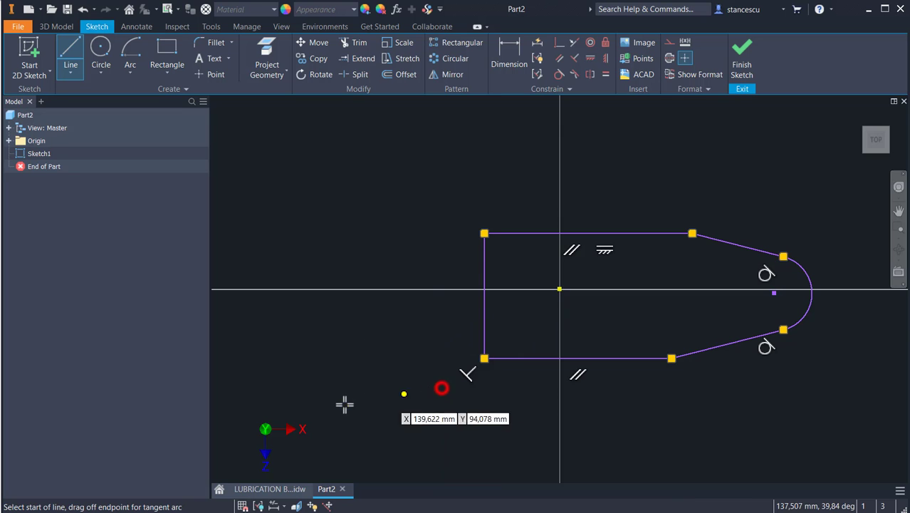
Step: Examine the base plate dimensions in the front view of the LUBRICATION BODY drawing and return to the Part2 sketch
click(265, 490)
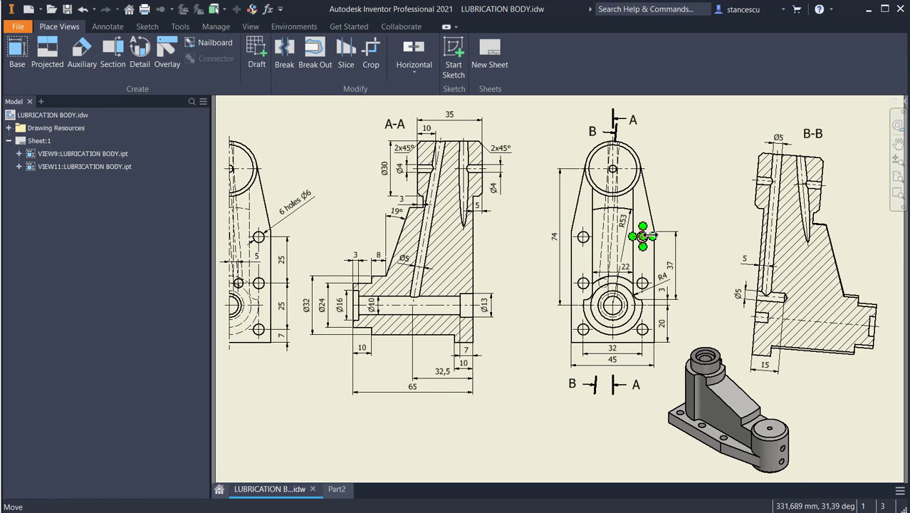
scroll(645, 237, up, 3)
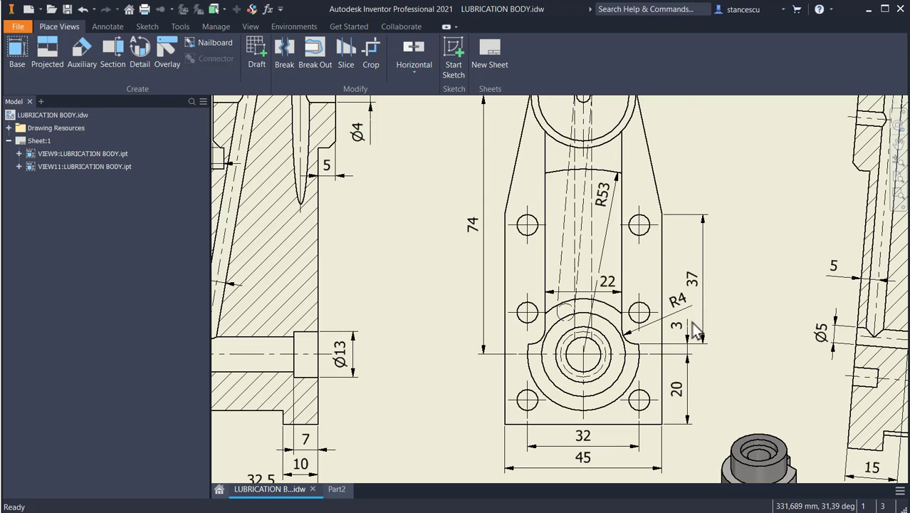
drag(685, 340, 584, 350)
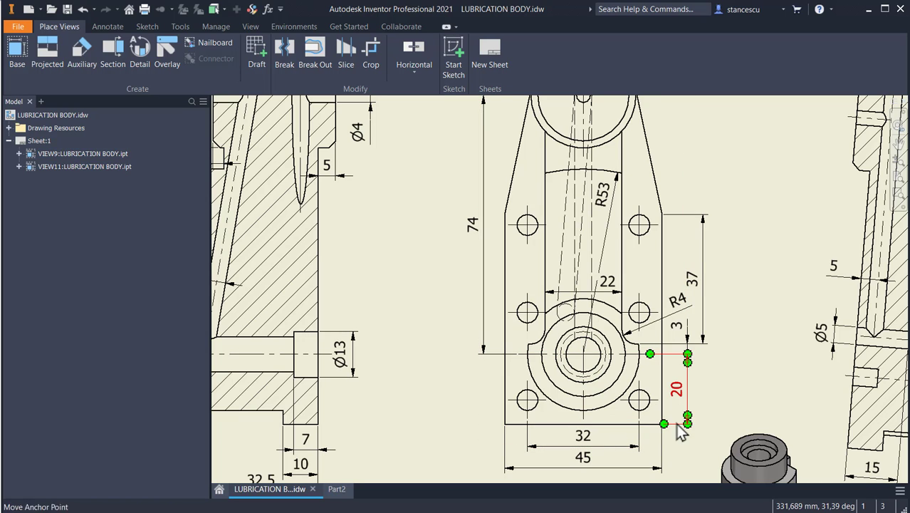
click(338, 489)
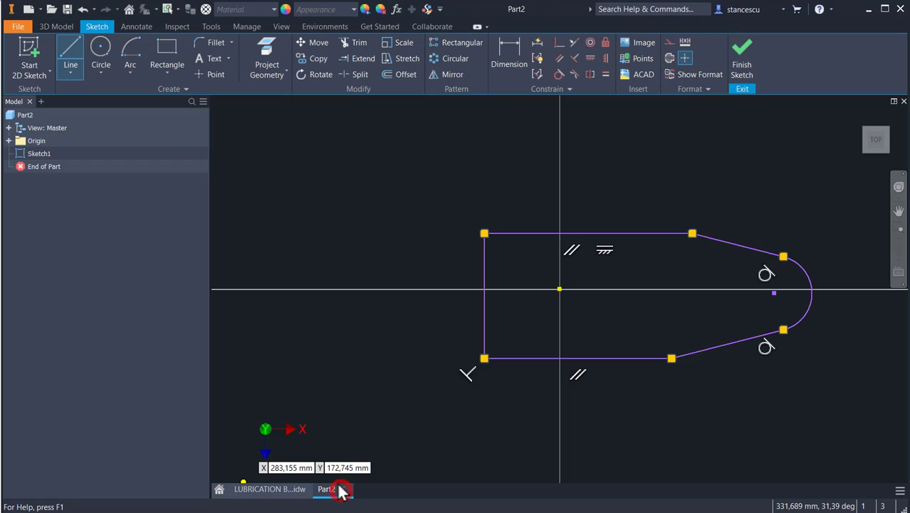
key(Escape)
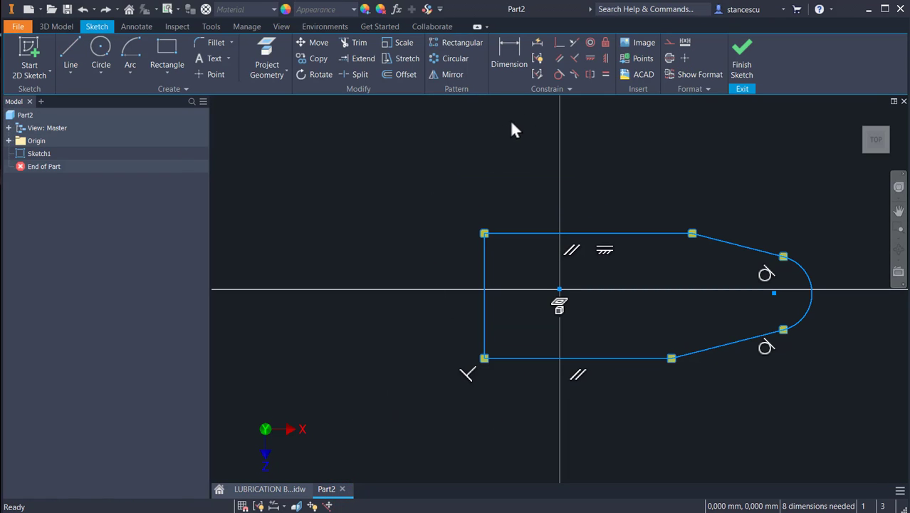
Step: Align the left edge's midpoint horizontally with the origin, and the arc's centre horizontally with that midpoint
click(590, 57)
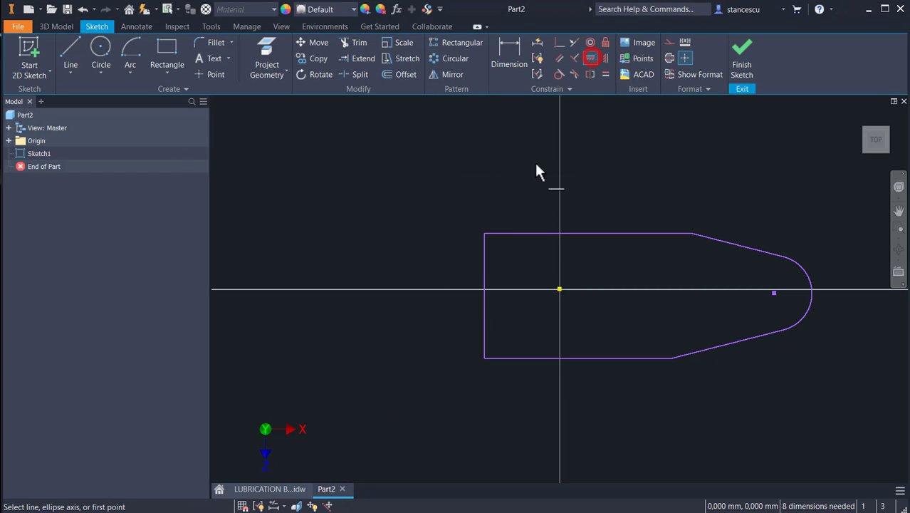
click(484, 295)
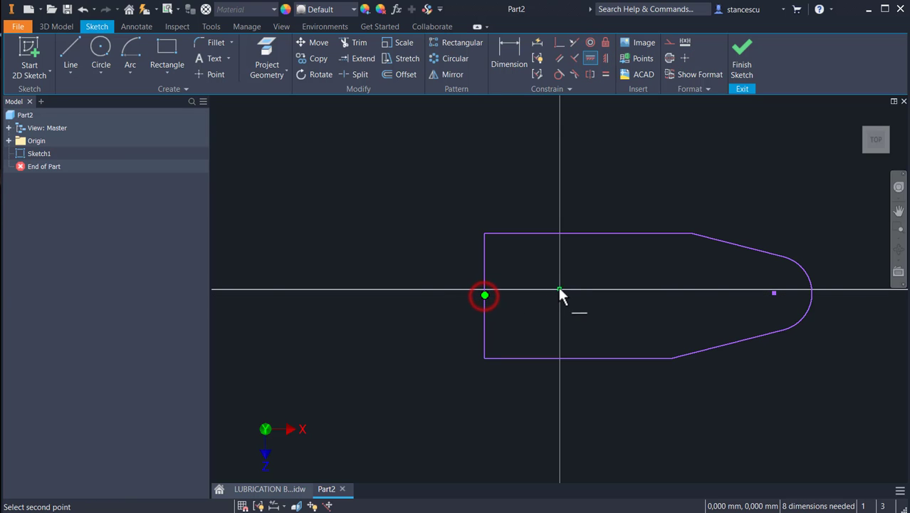
click(559, 289)
click(484, 289)
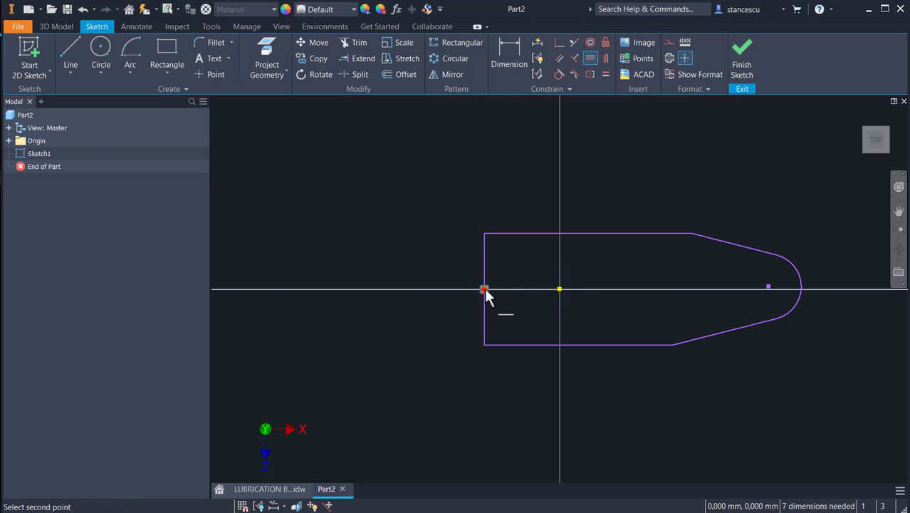
click(767, 284)
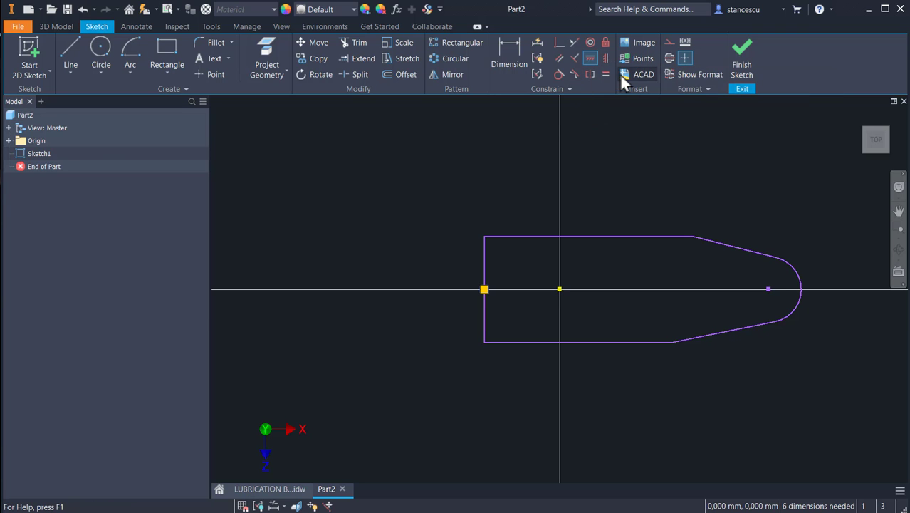
click(605, 74)
click(719, 246)
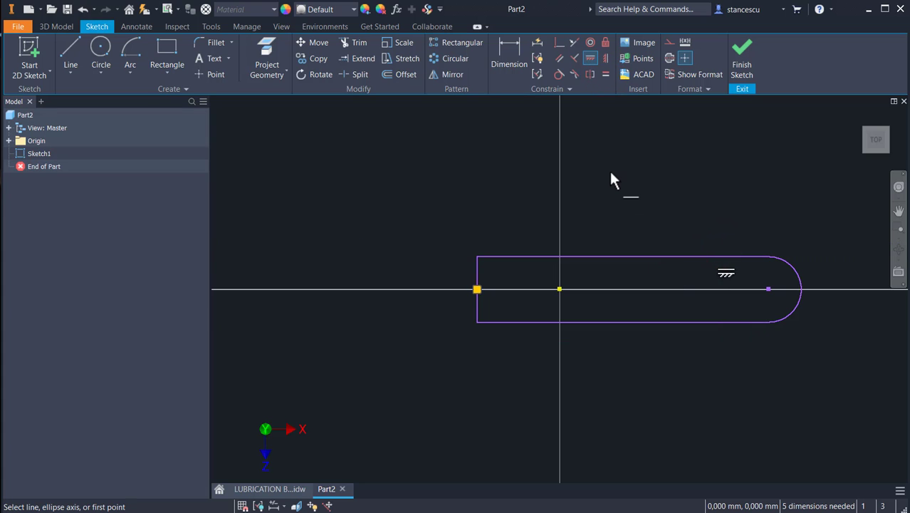
key(ctrl+z)
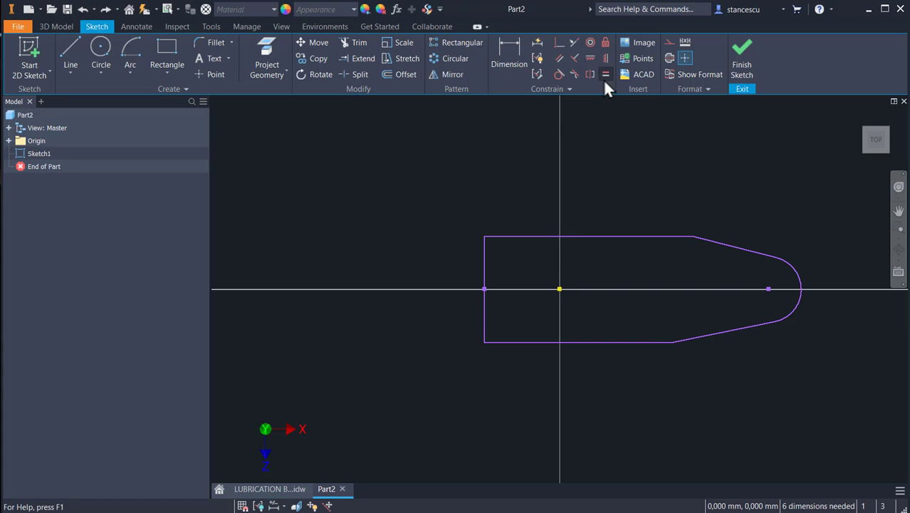
Step: Apply an Equal constraint to the profile's upper and lower slanted edges
click(725, 241)
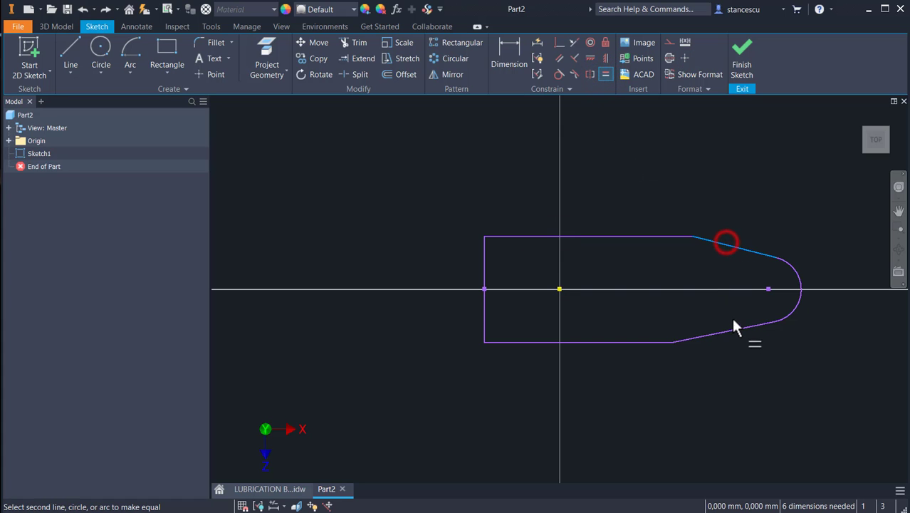
click(734, 328)
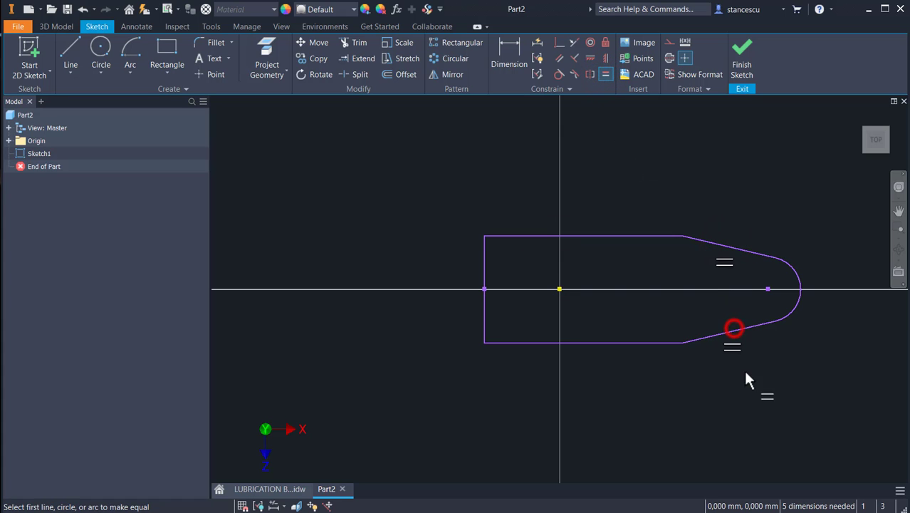
click(446, 176)
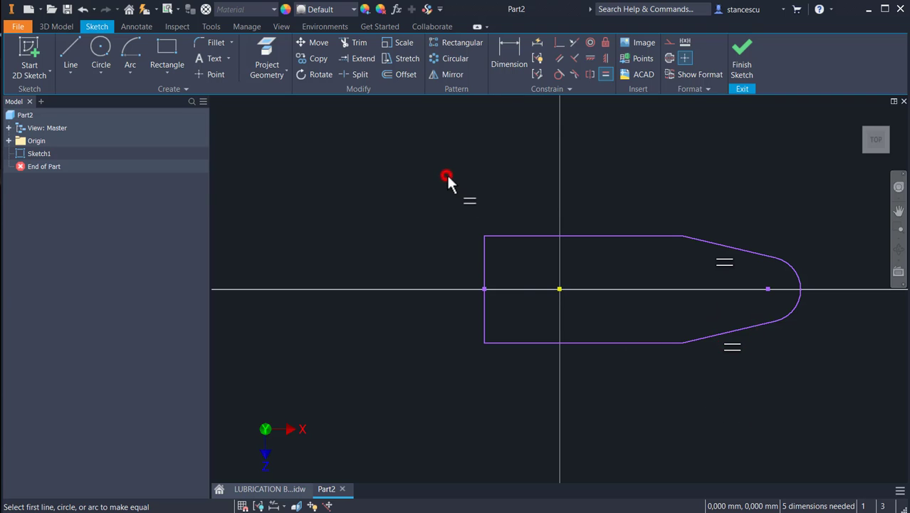
Step: Dimension the profile's straight left edge to a length of 45 mm
click(507, 60)
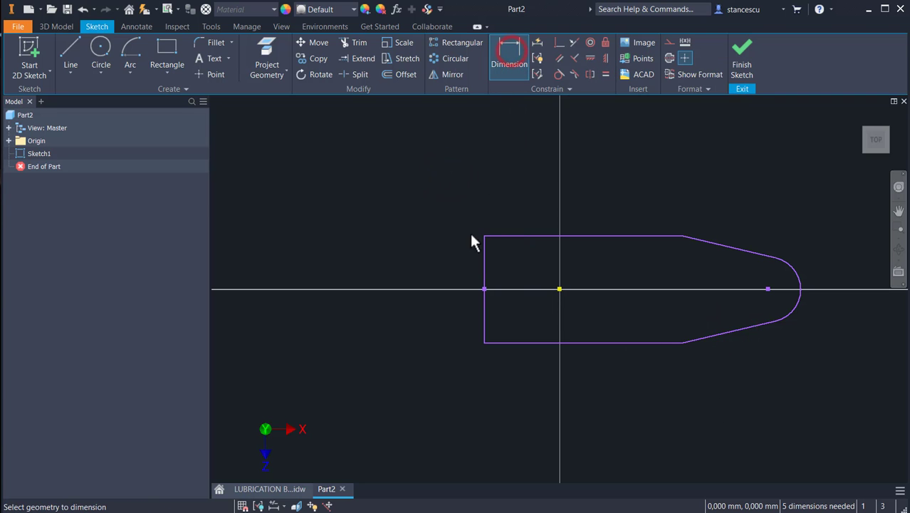
click(484, 278)
click(446, 272)
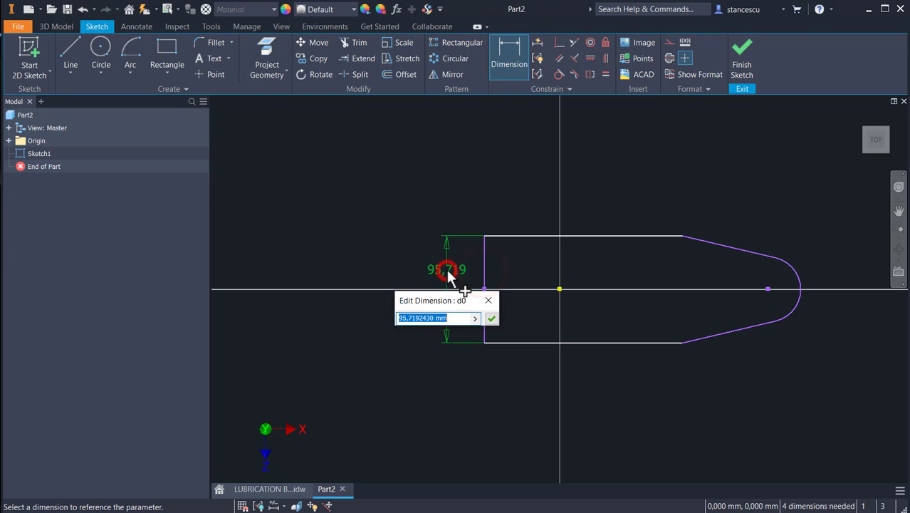
text(4)
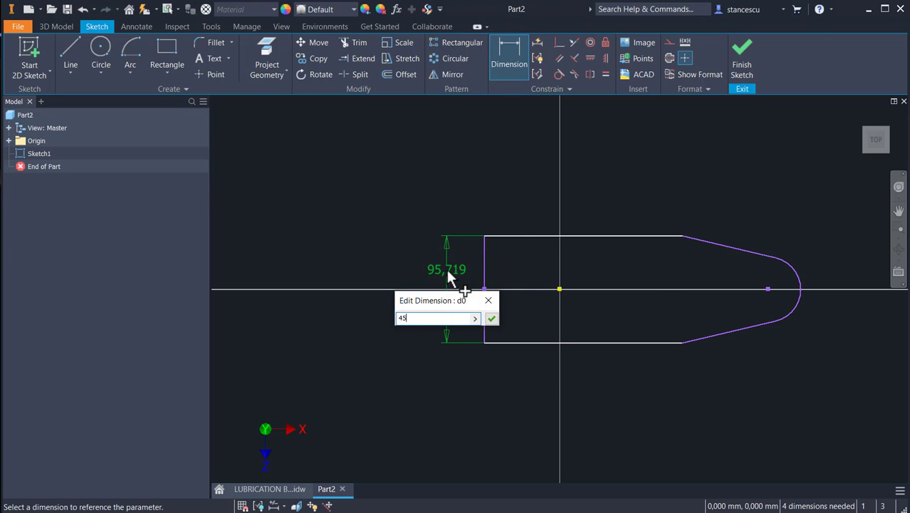
text(5)
key(Return)
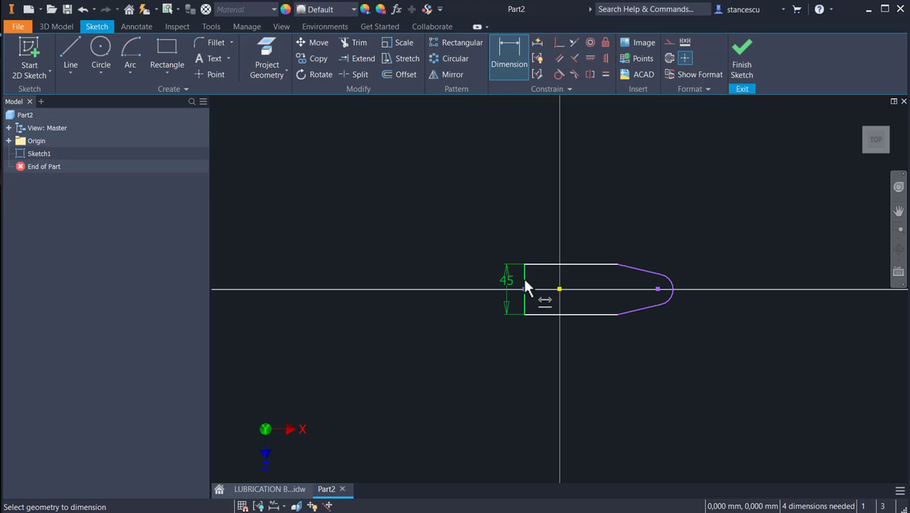
Step: Dimension the horizontal distance from the profile's left edge to the origin as 20 mm
click(525, 285)
click(560, 288)
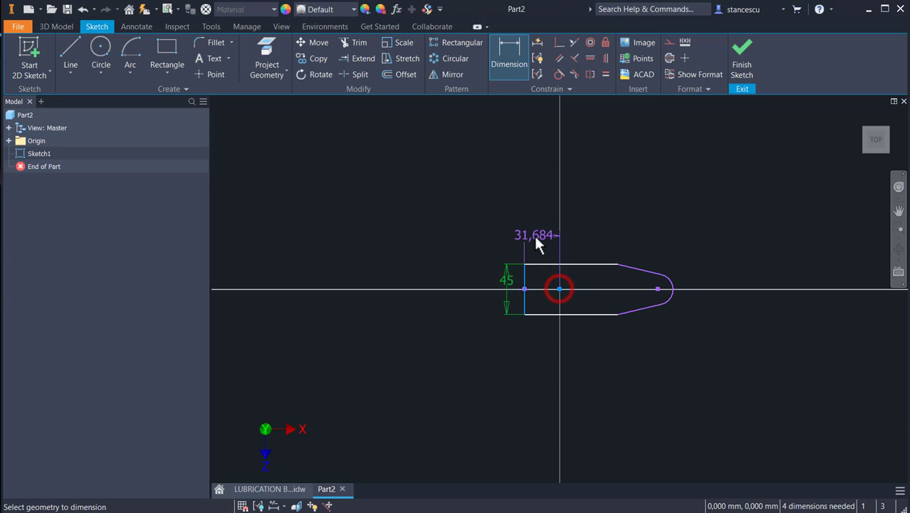
click(536, 240)
text(2)
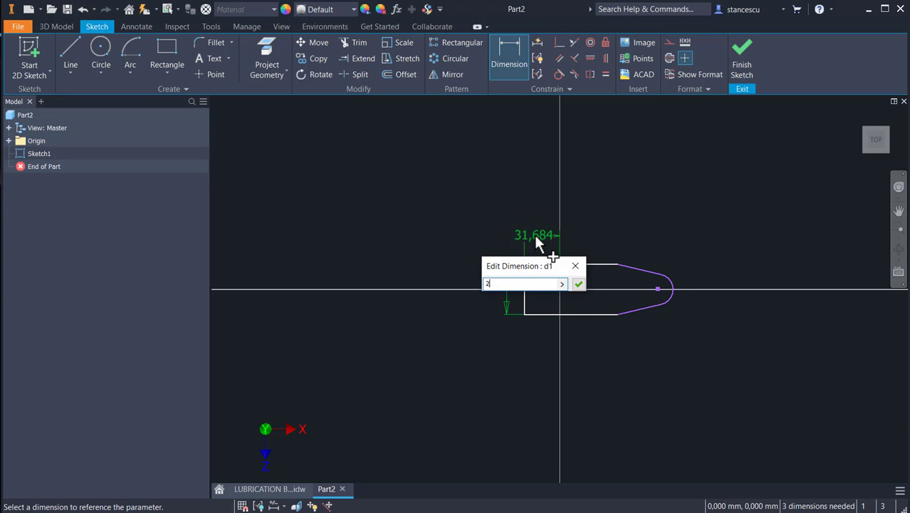
text(0)
key(Return)
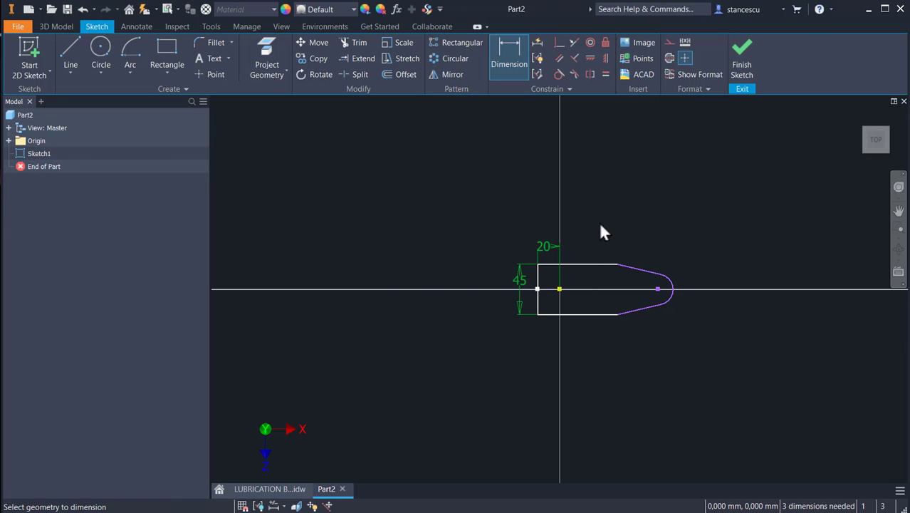
Step: Dimension the radius of the profile's end arc as 30/2
click(666, 285)
click(694, 261)
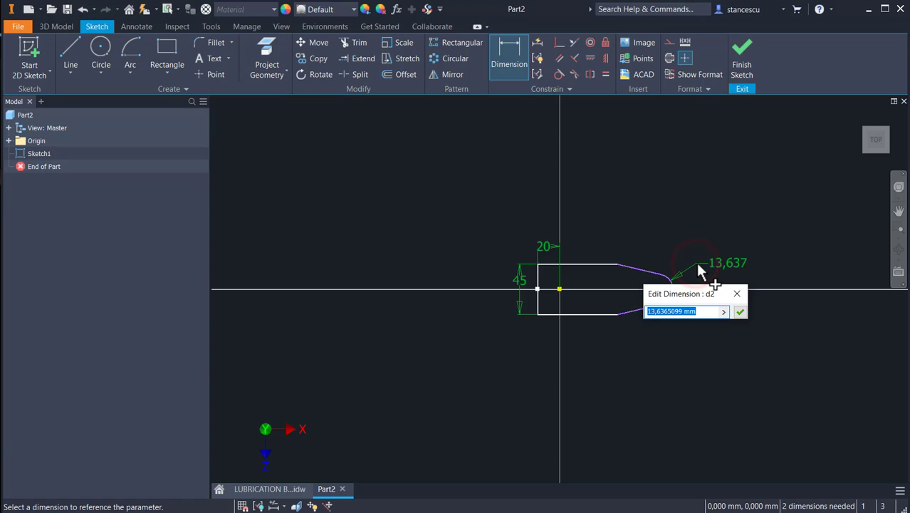
text(30/2)
key(Return)
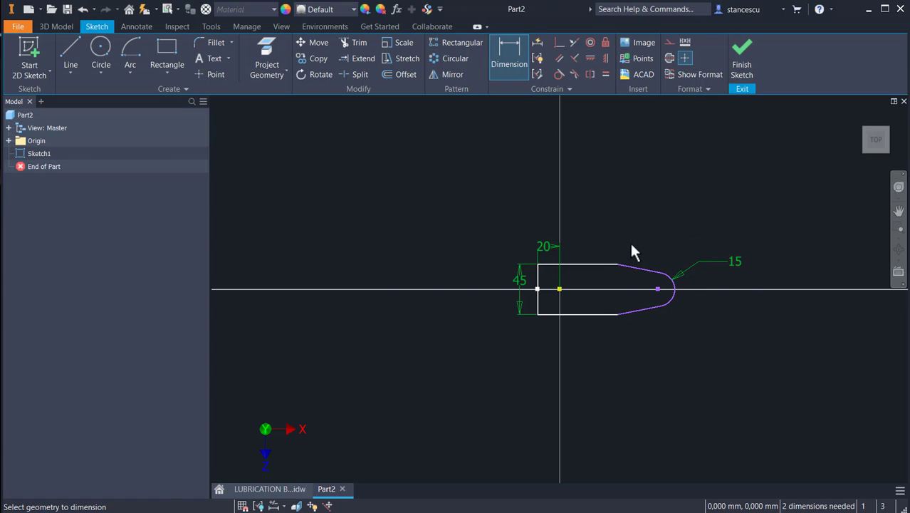
Step: Dimension the horizontal distance from the origin to the upper corner where the slanted edge begins as 37+3
click(618, 266)
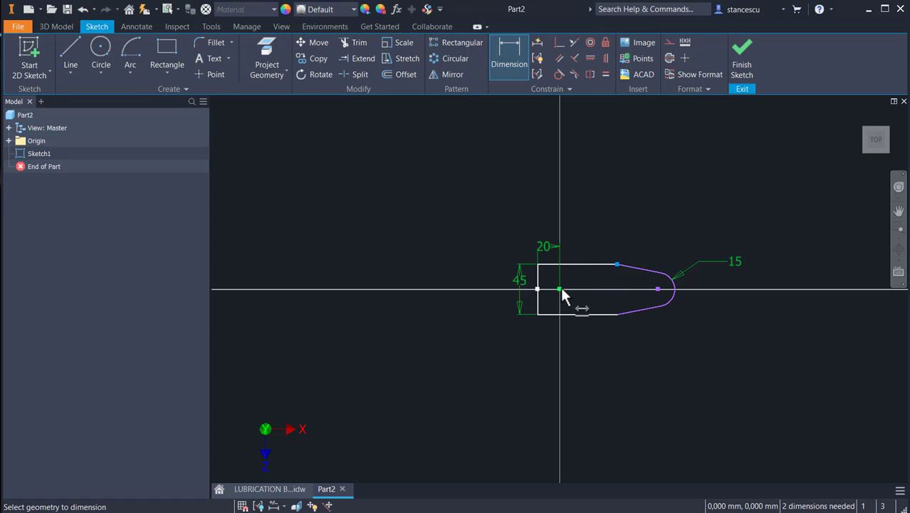
click(561, 290)
click(587, 218)
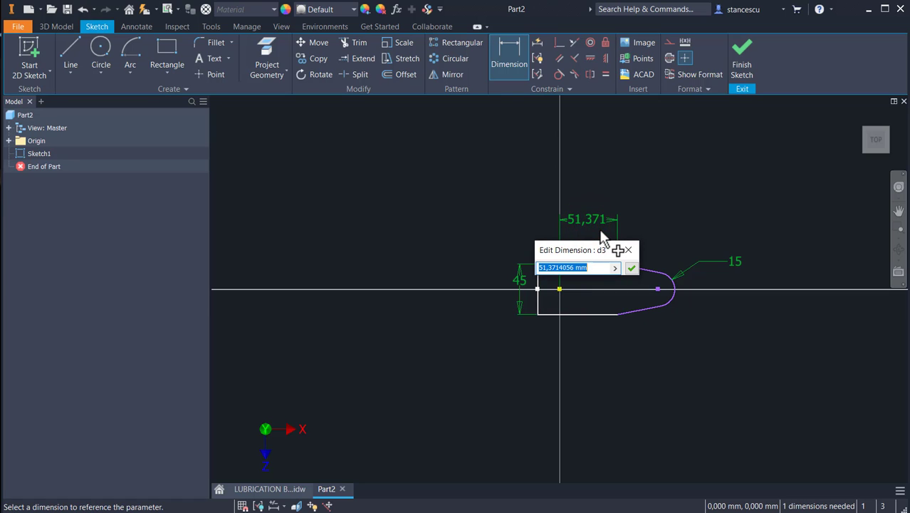
text(37+3)
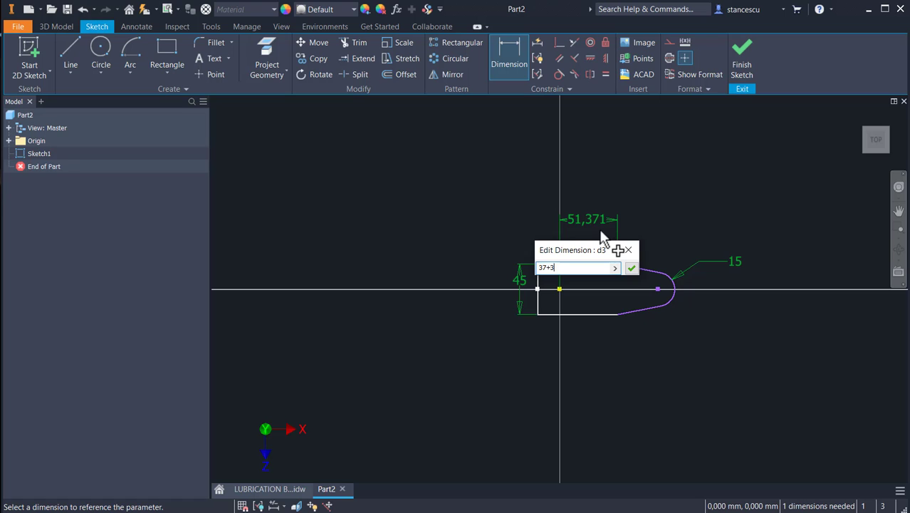
key(Return)
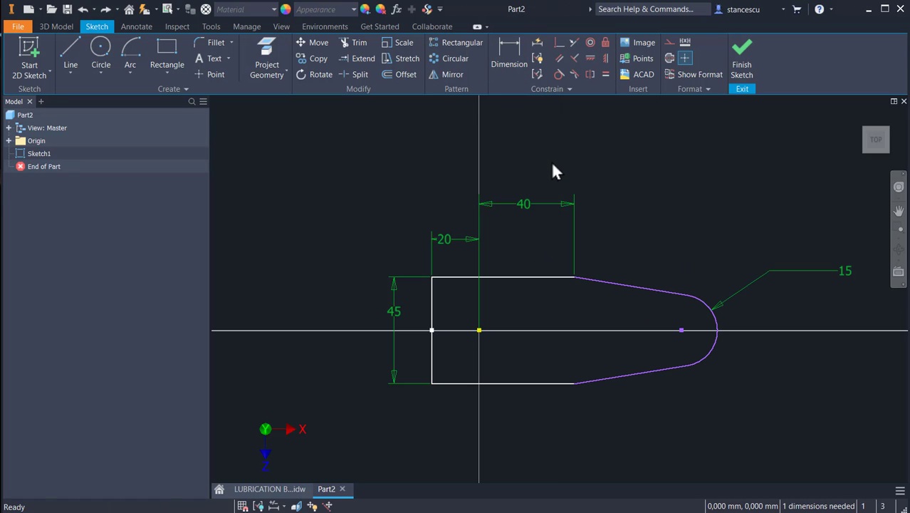
Step: Dimension the horizontal distance from the origin to the end arc's center as 74 mm
click(507, 49)
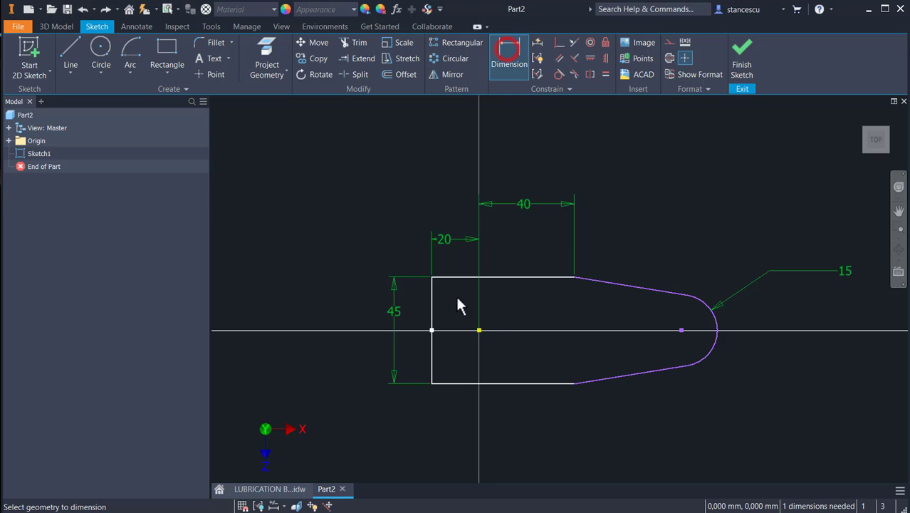
click(712, 314)
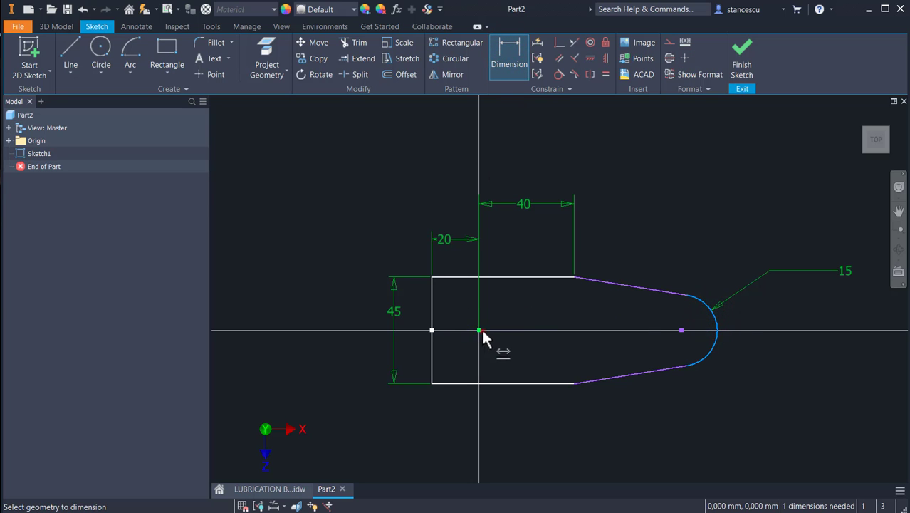
click(479, 330)
click(583, 153)
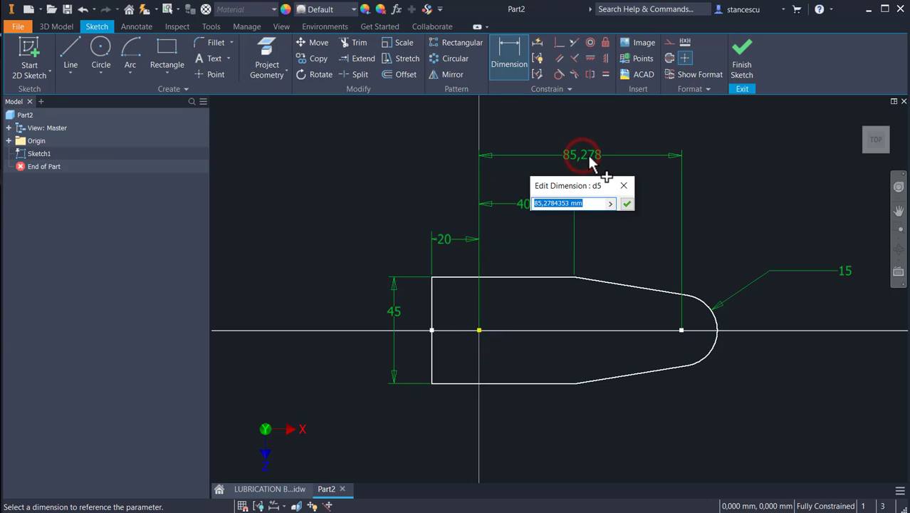
text(74)
key(Return)
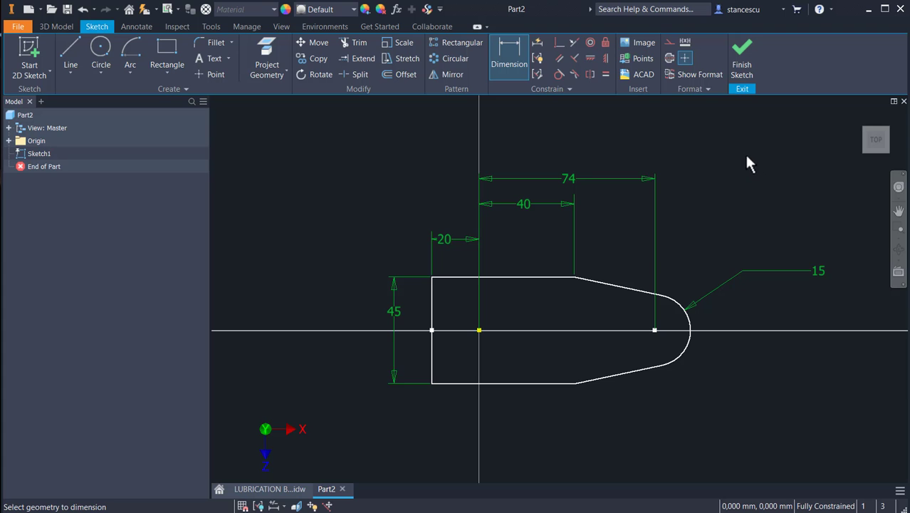
Step: Finish the base plate sketch and extrude its profile upward by 7 mm
click(743, 61)
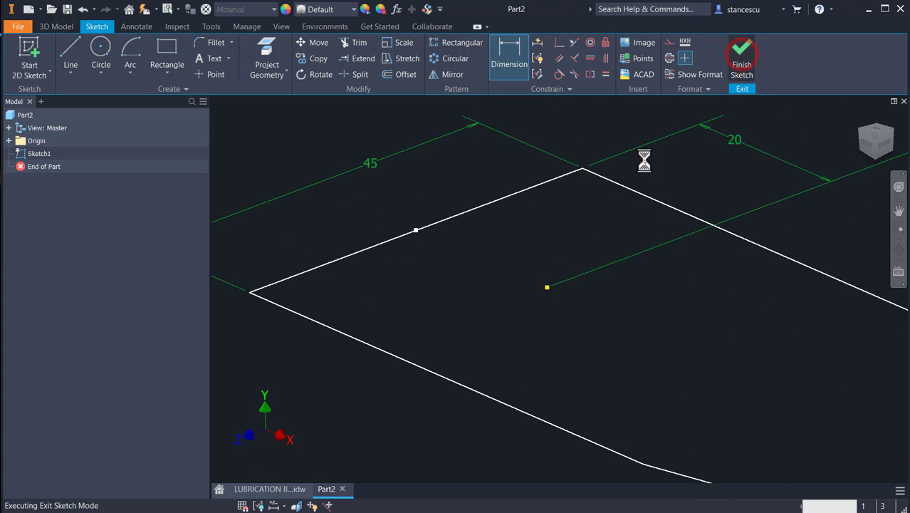
key(F6)
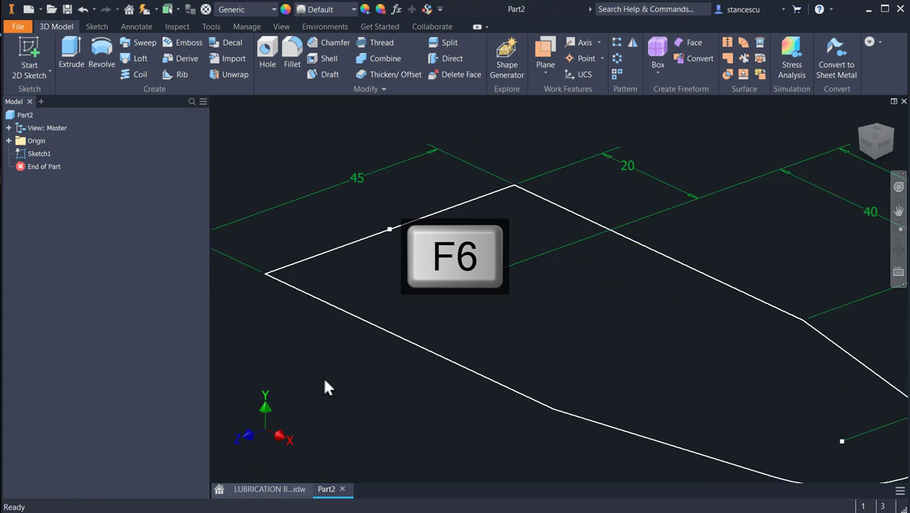
click(66, 53)
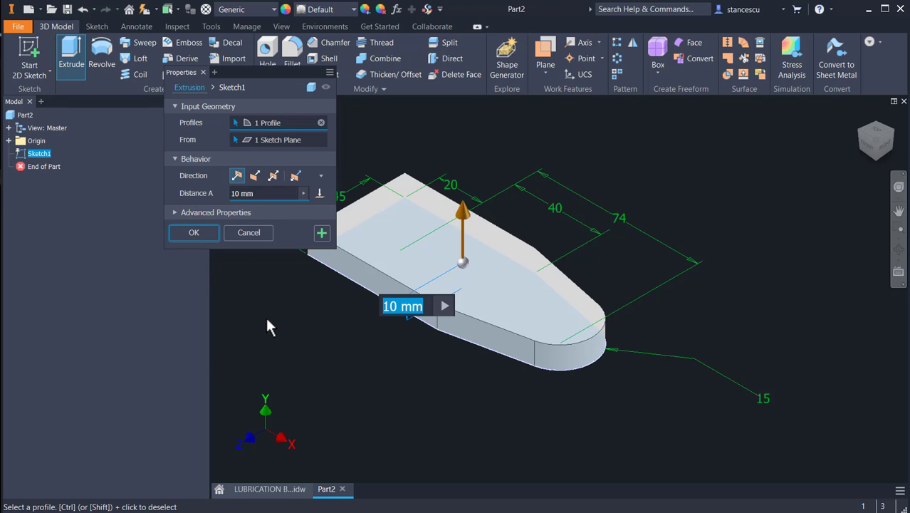
text(7)
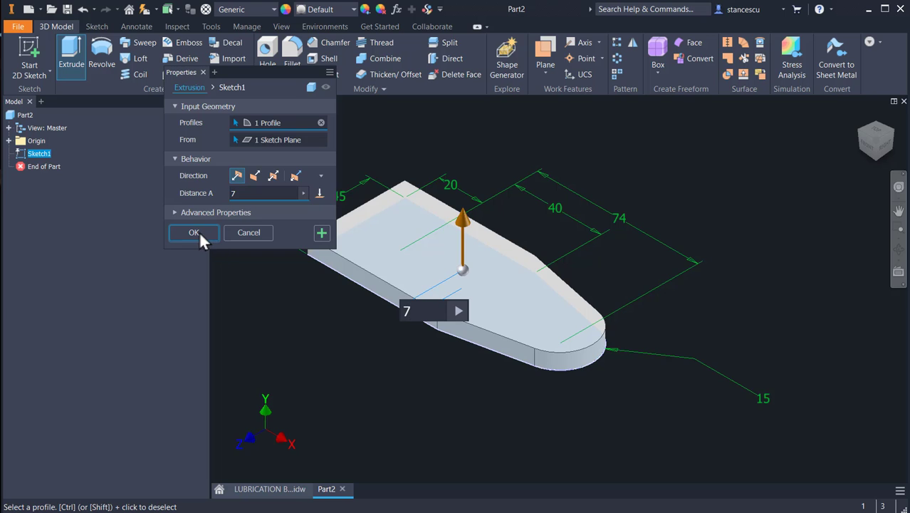
click(200, 232)
Step: Examine the section views, front view and isometric view in the LUBRICATION BODY drawing for the next feature's shape
click(266, 490)
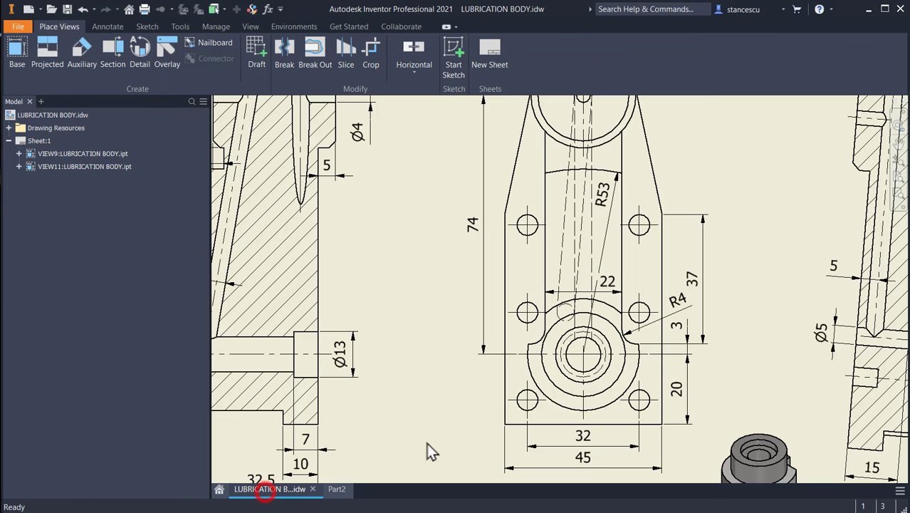
scroll(428, 348, down, 3)
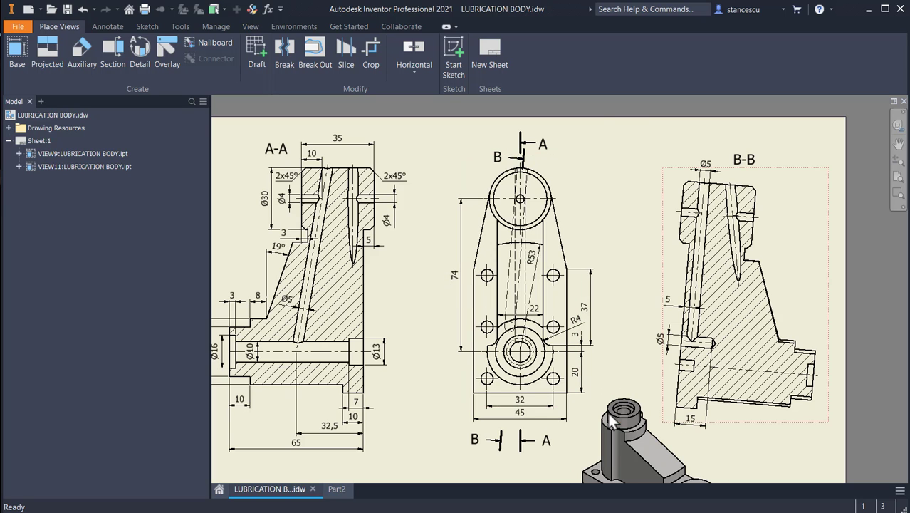
middle_drag(343, 407, 416, 381)
key(Home)
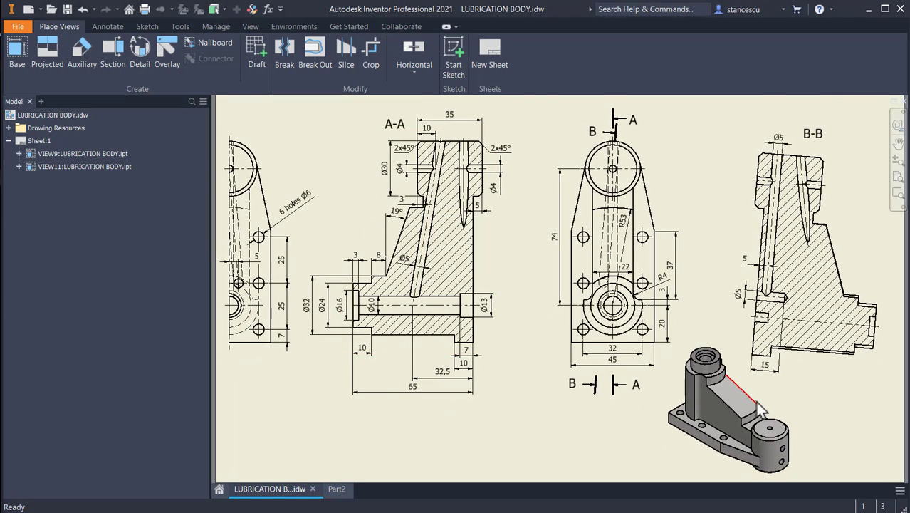
scroll(756, 410, up, 3)
mouse_move(759, 410)
middle_down()
mouse_move(702, 289)
mouse_move(709, 302)
middle_up()
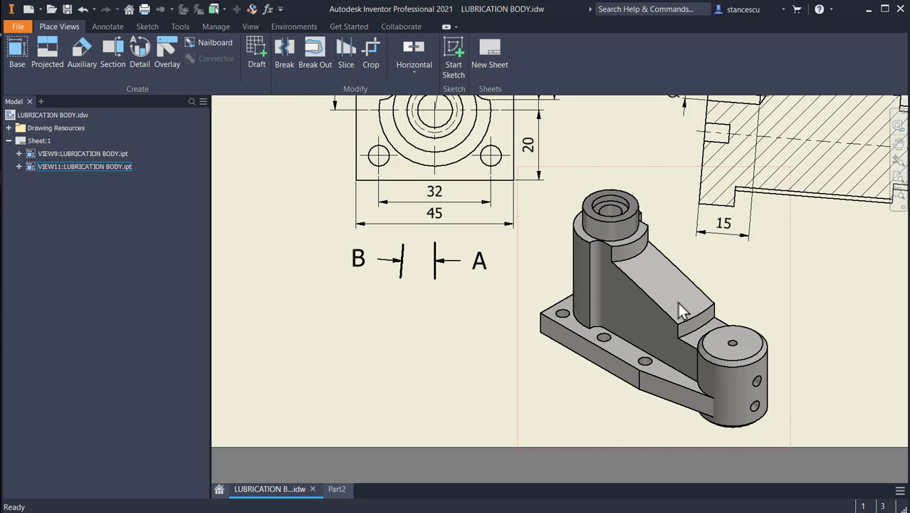
scroll(621, 301, down, 2)
middle_drag(566, 334, 566, 416)
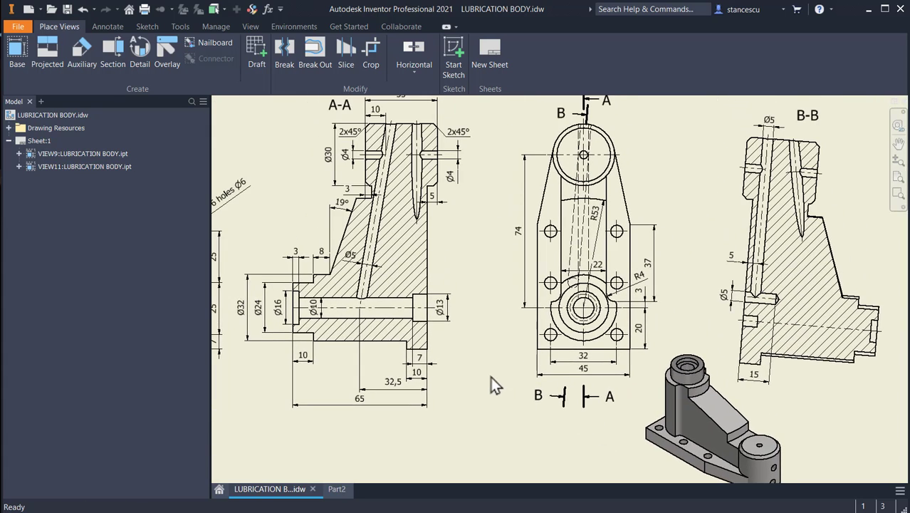
middle_drag(493, 379, 549, 383)
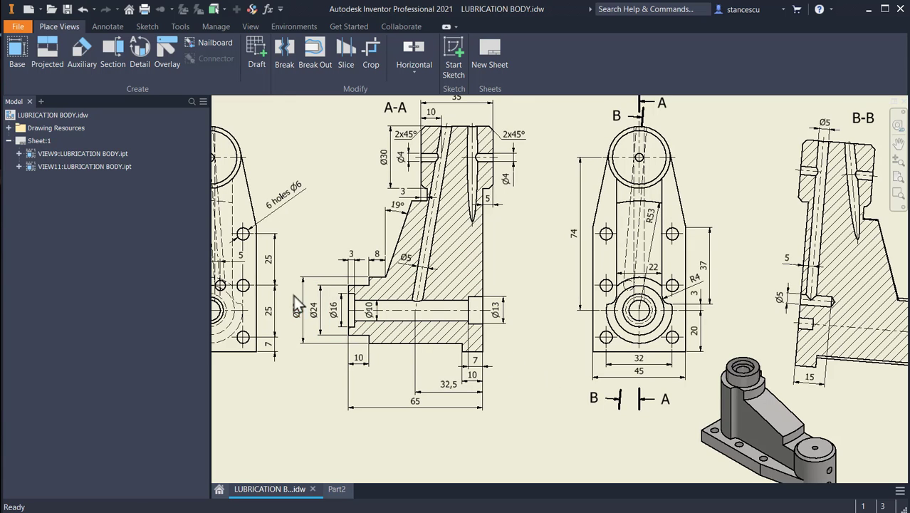
Step: Check section A-A's slope angle, upper cylinder diameter and chamfer notes, and the cylinder's center in the front view
click(394, 211)
mouse_move(393, 211)
mouse_down()
mouse_move(406, 263)
mouse_move(431, 224)
mouse_move(429, 194)
mouse_up()
key(Escape)
click(385, 159)
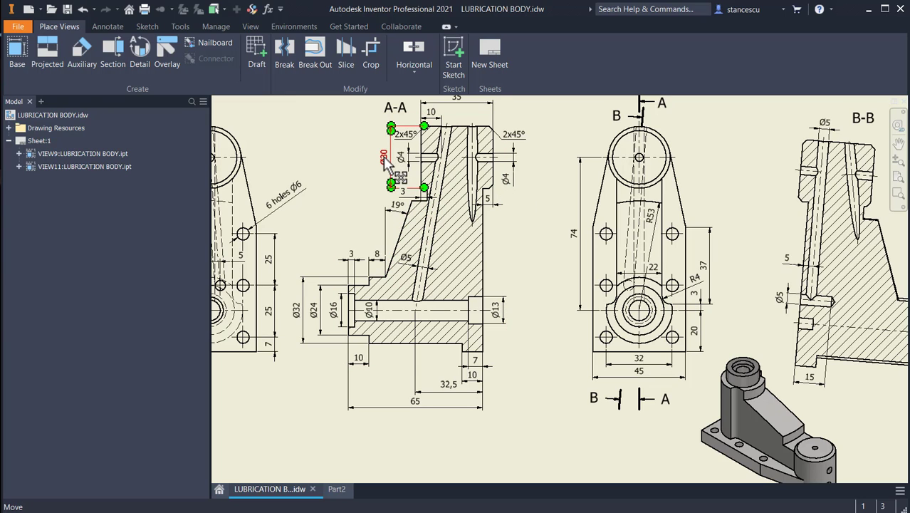
click(370, 237)
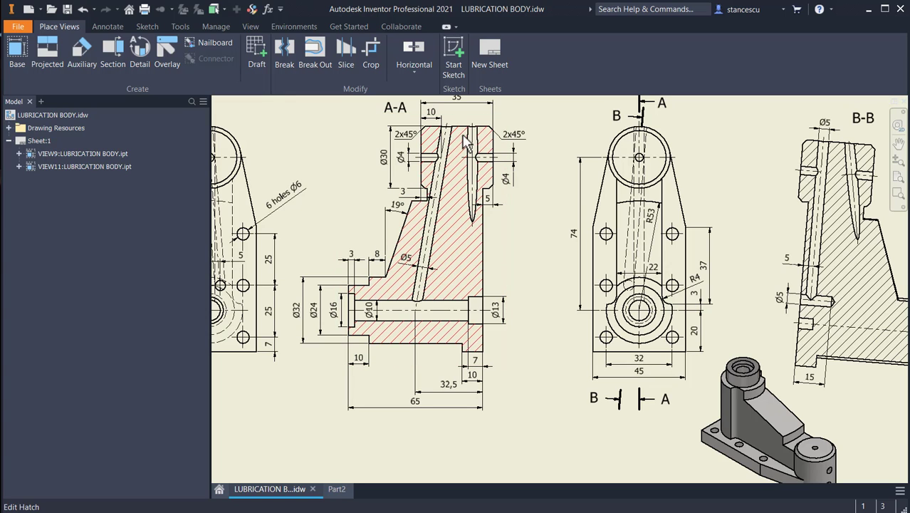
click(405, 133)
ctrl+click(514, 134)
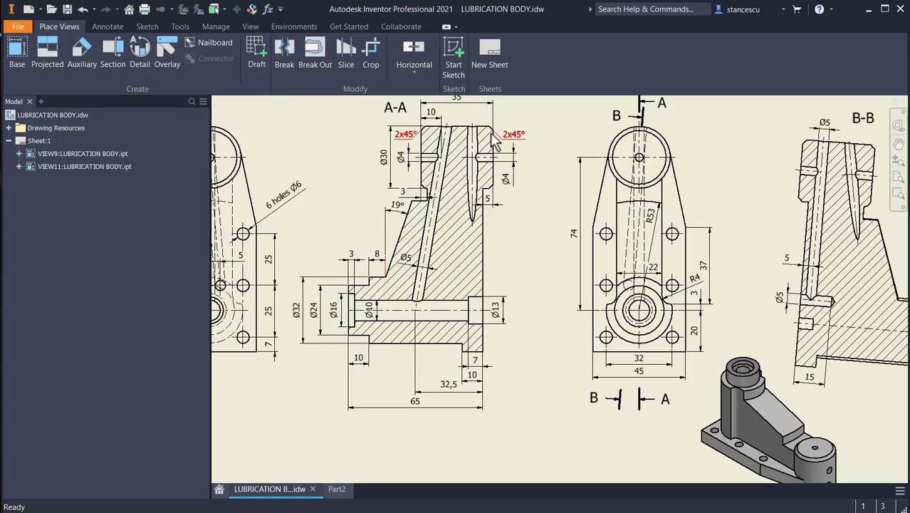
click(550, 144)
click(640, 161)
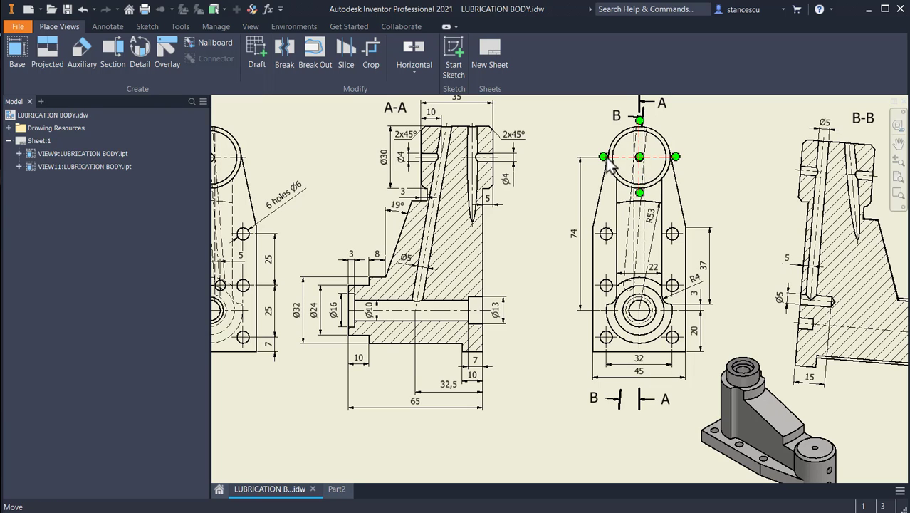
click(709, 171)
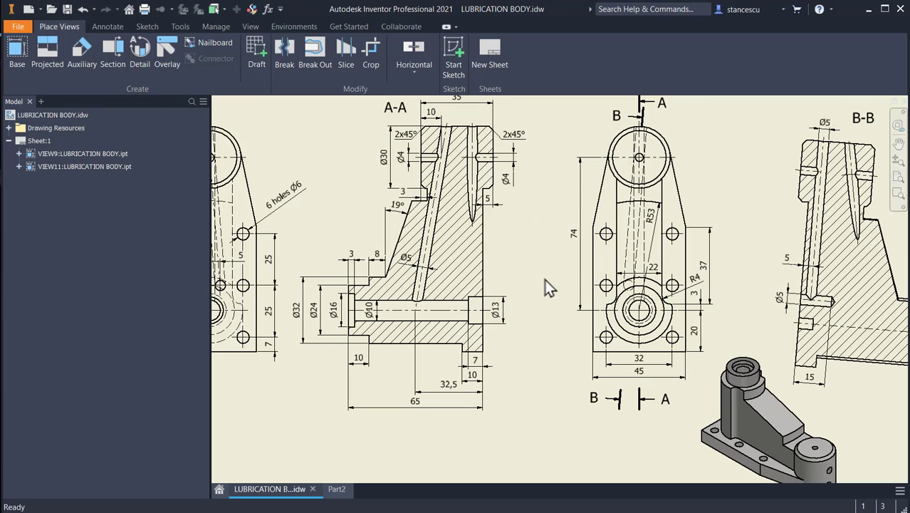
Step: Return to Part2, start a new sketch on the XY Plane and slice the graphics at the sketch plane
click(338, 490)
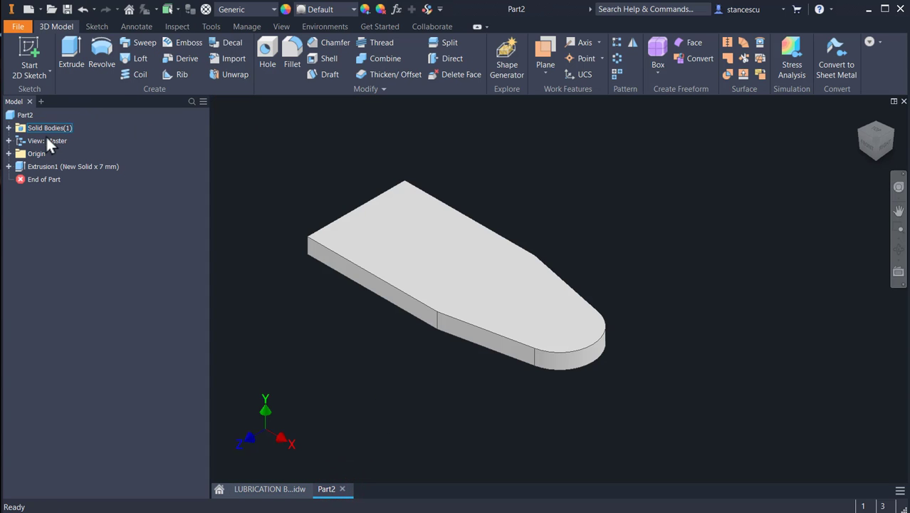
click(8, 153)
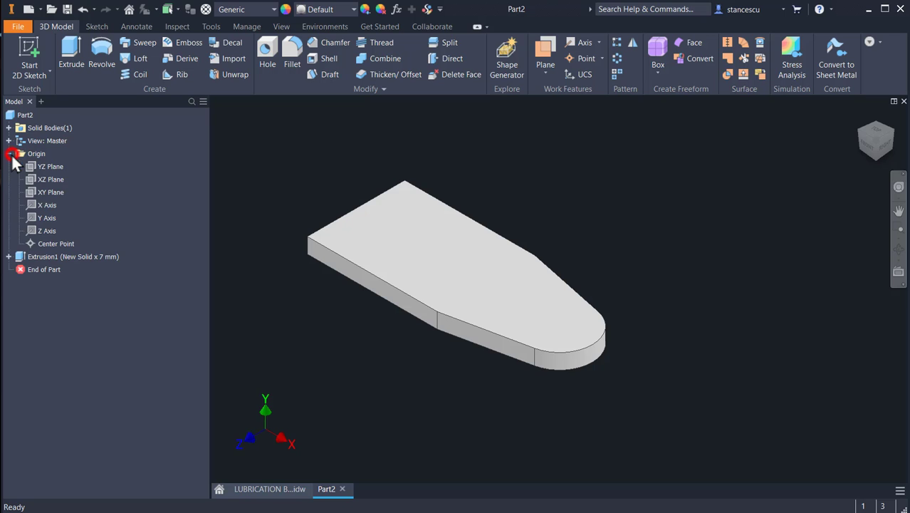
click(30, 190)
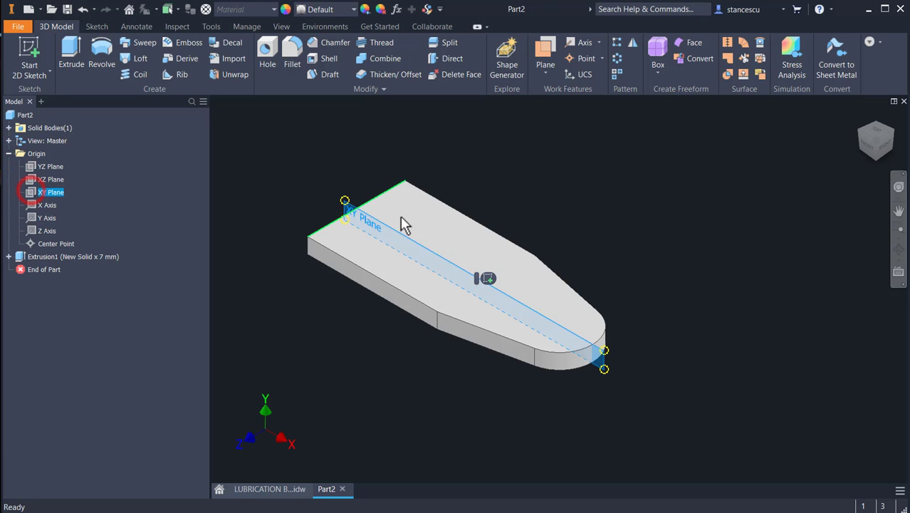
click(488, 279)
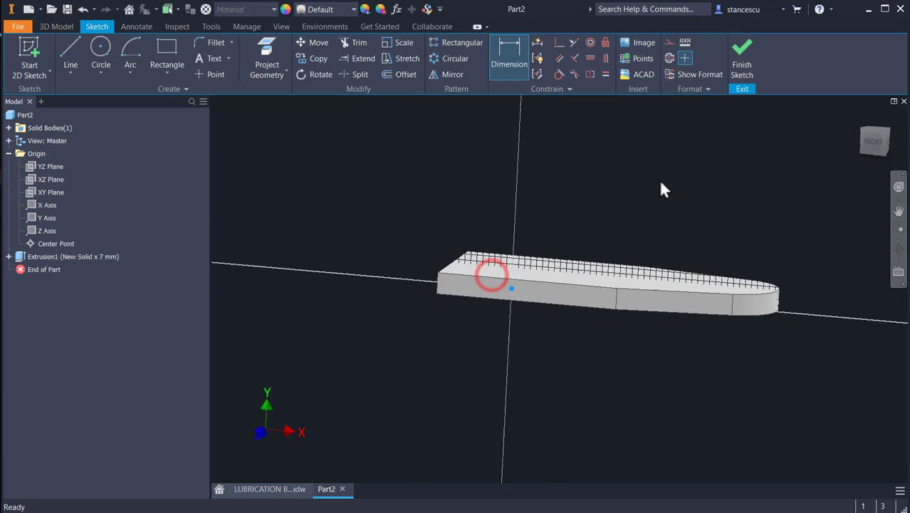
key(F7)
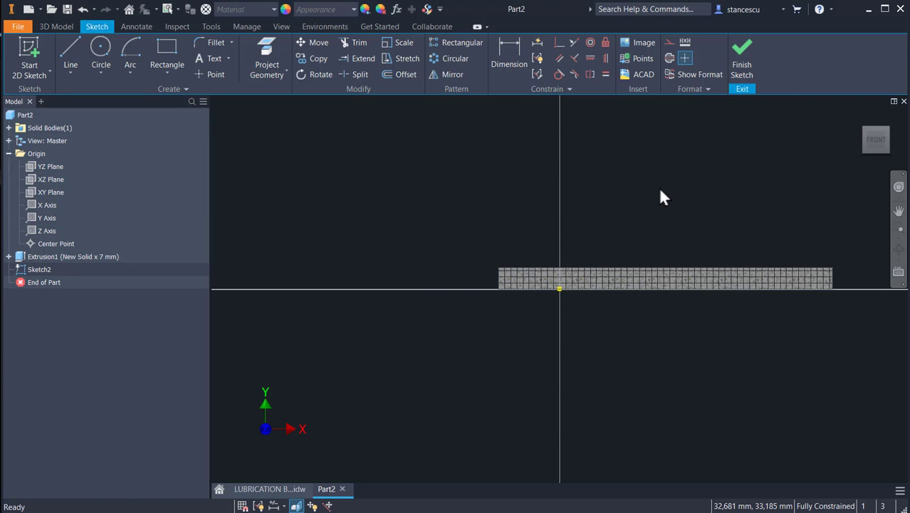
Step: Draw a vertical line about 49 mm up the Y axis from the plate's top face, an 11 mm top edge and two steps down
scroll(661, 197, down, 3)
mouse_move(659, 197)
middle_down()
mouse_move(589, 162)
mouse_move(563, 173)
mouse_move(552, 269)
middle_up()
scroll(562, 172, up, 2)
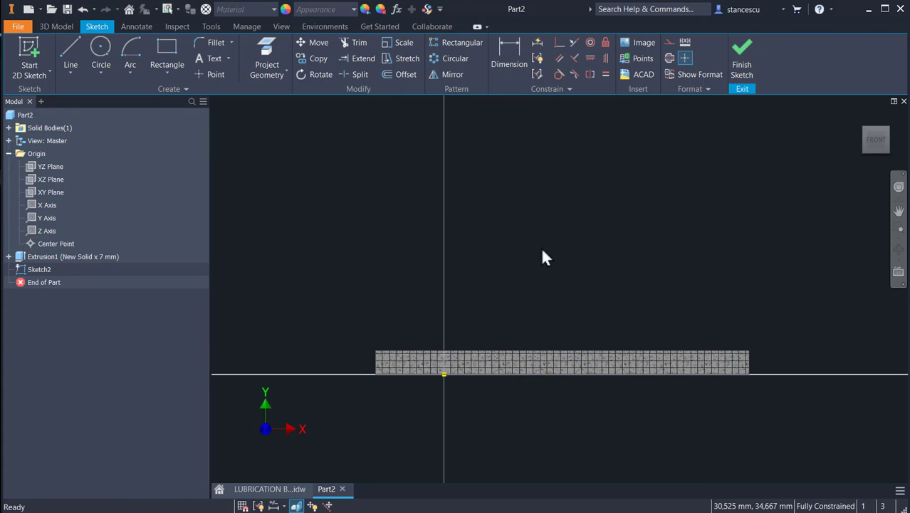
click(69, 53)
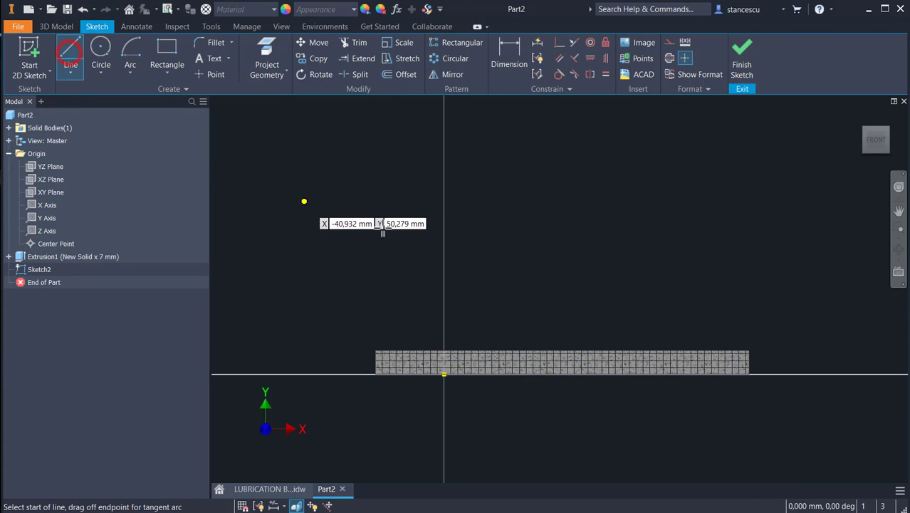
click(442, 348)
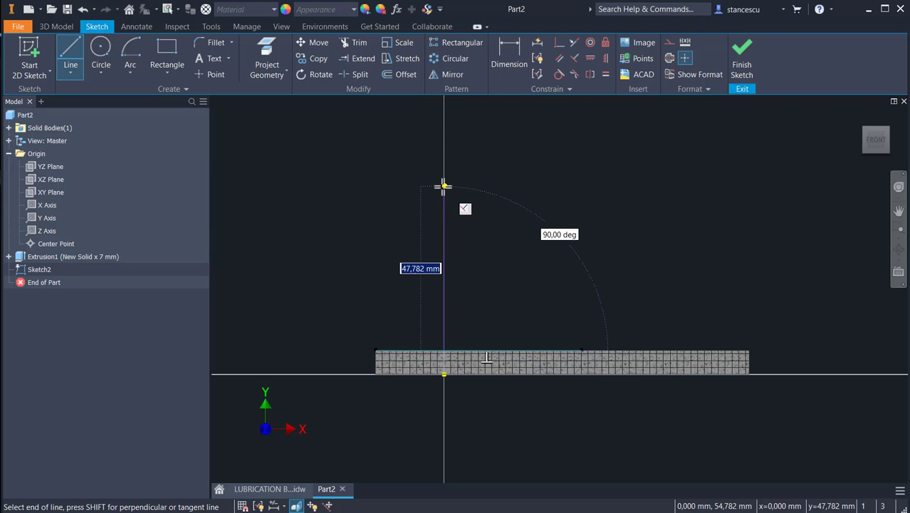
click(442, 184)
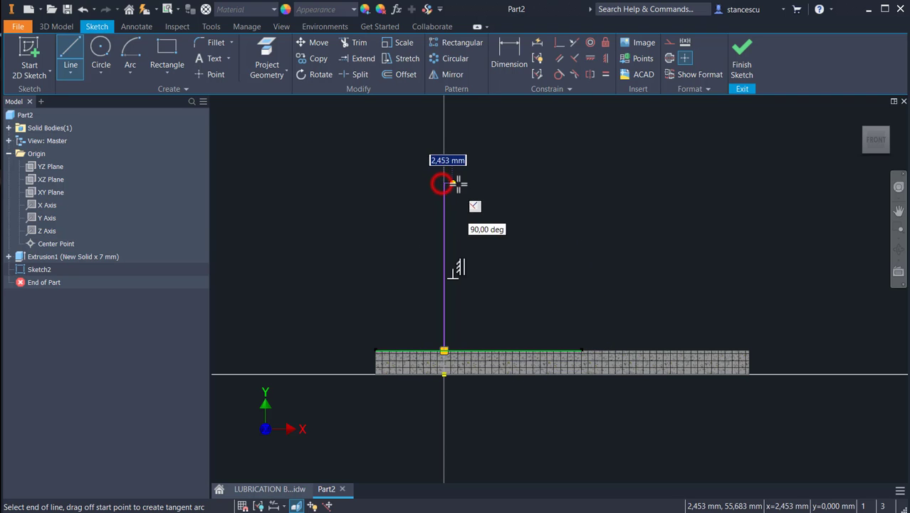
click(482, 184)
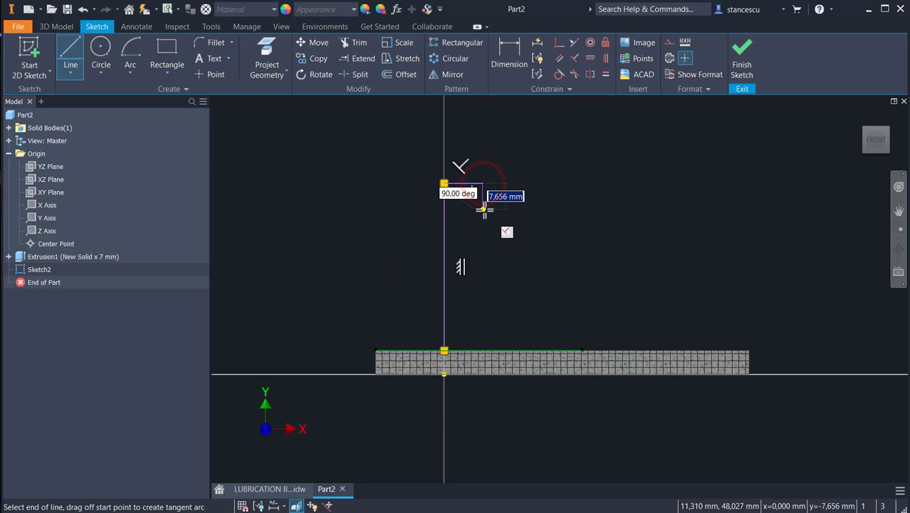
click(483, 209)
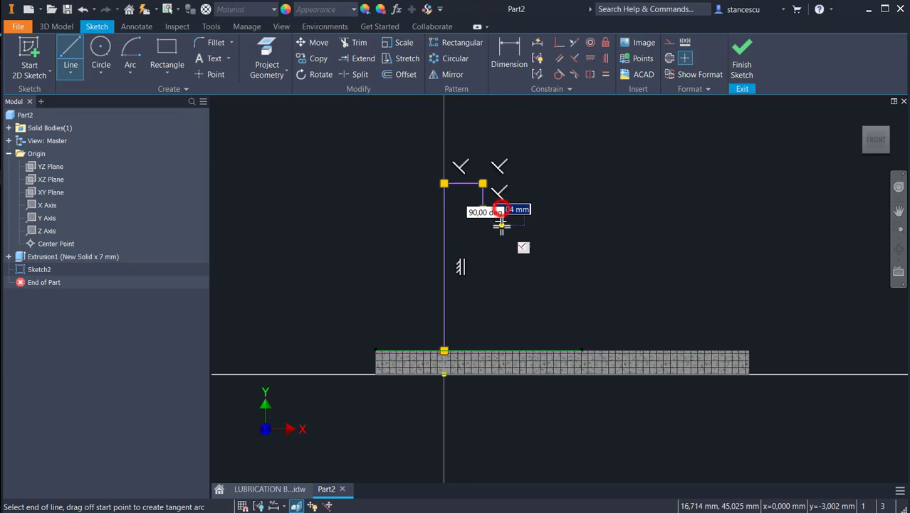
click(502, 229)
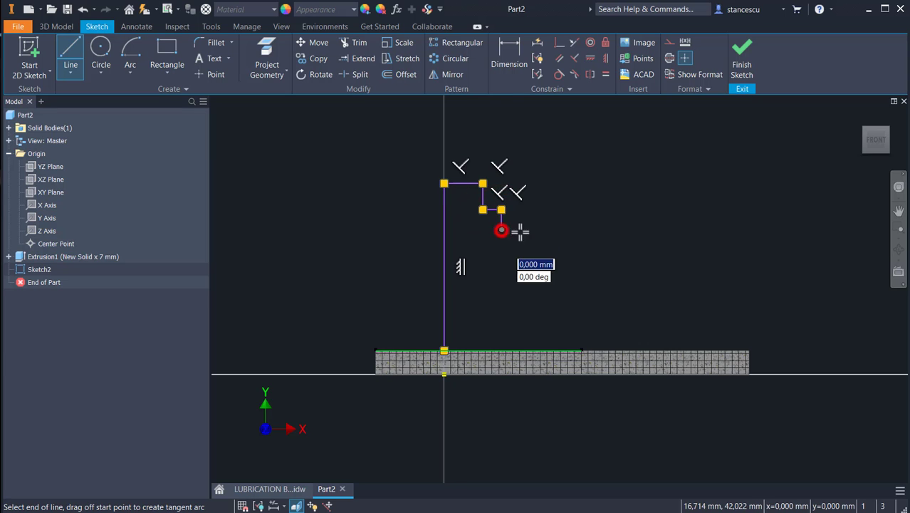
Step: Close the profile with a long slope, a short drop, a 24 mm horizontal edge, a vertical to the plate's far corner and its top edge
click(666, 281)
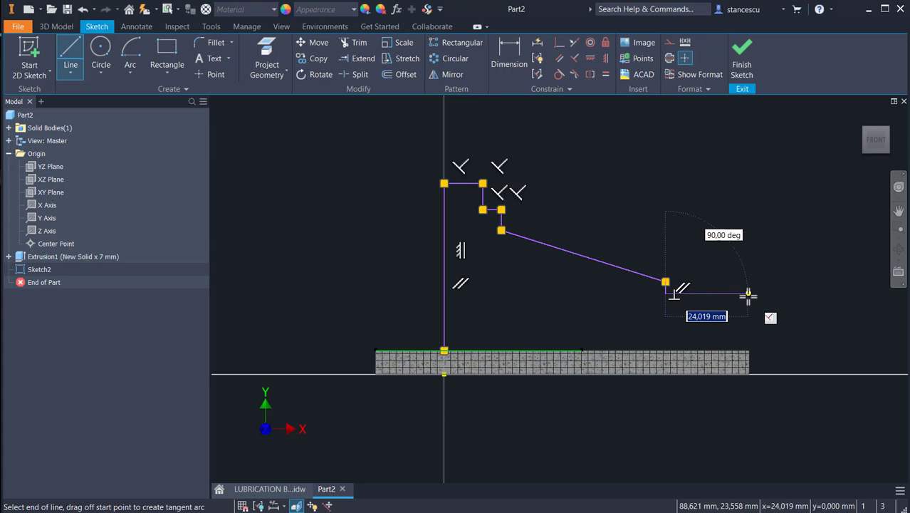
click(747, 293)
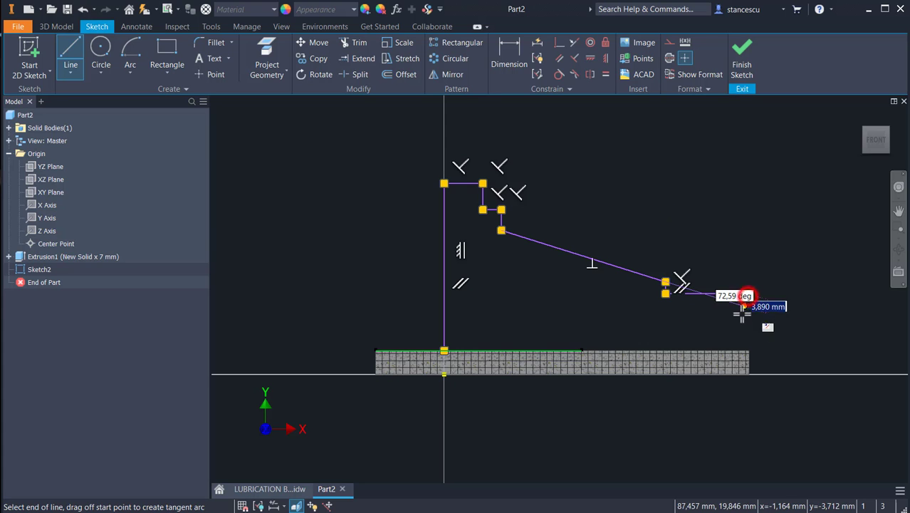
click(748, 349)
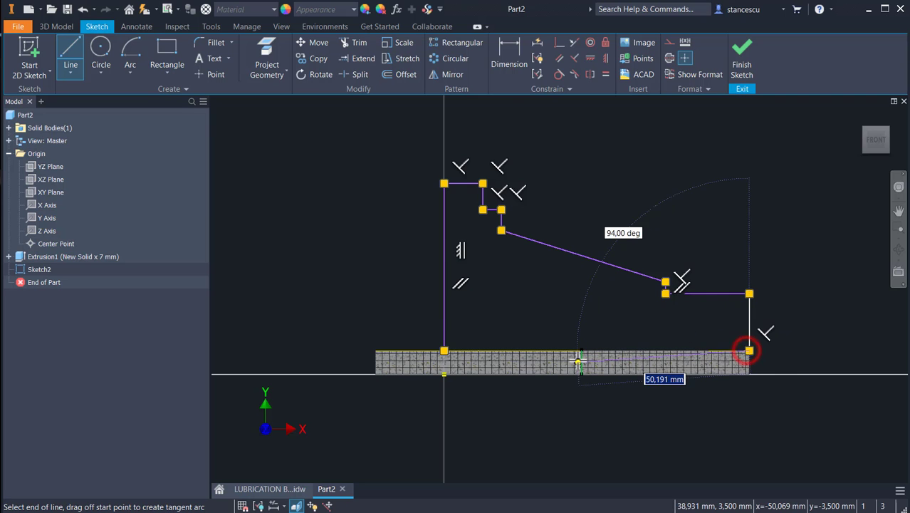
click(444, 350)
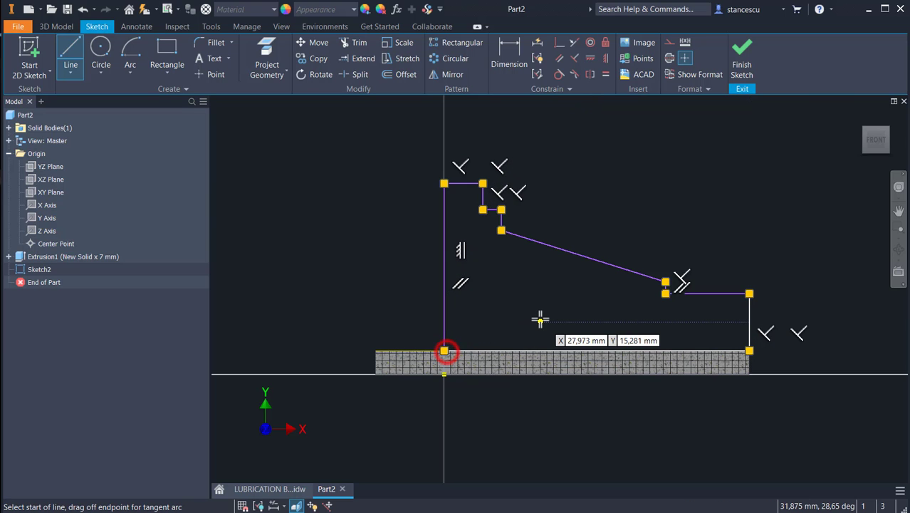
key(Escape)
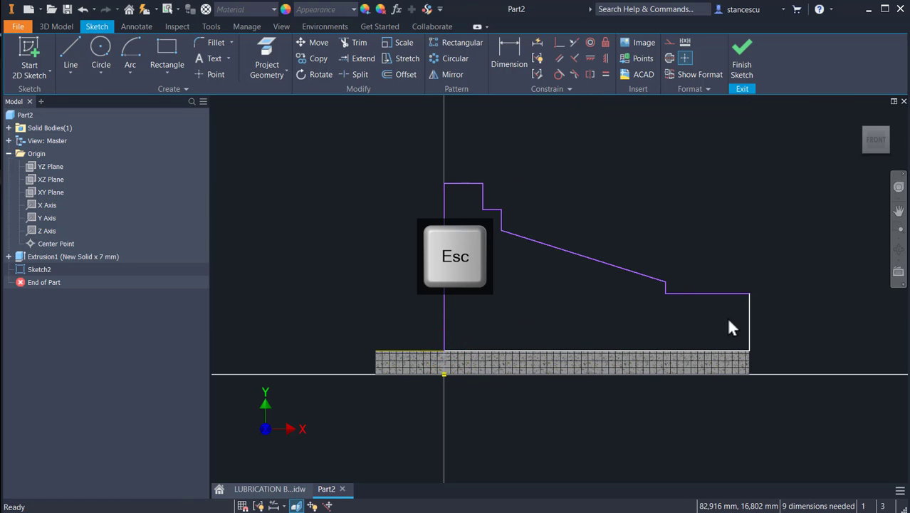
Step: Convert the profile's vertical line on the Y axis into a centerline
mouse_move(749, 315)
mouse_down()
mouse_move(765, 315)
mouse_move(694, 321)
mouse_move(739, 333)
mouse_up()
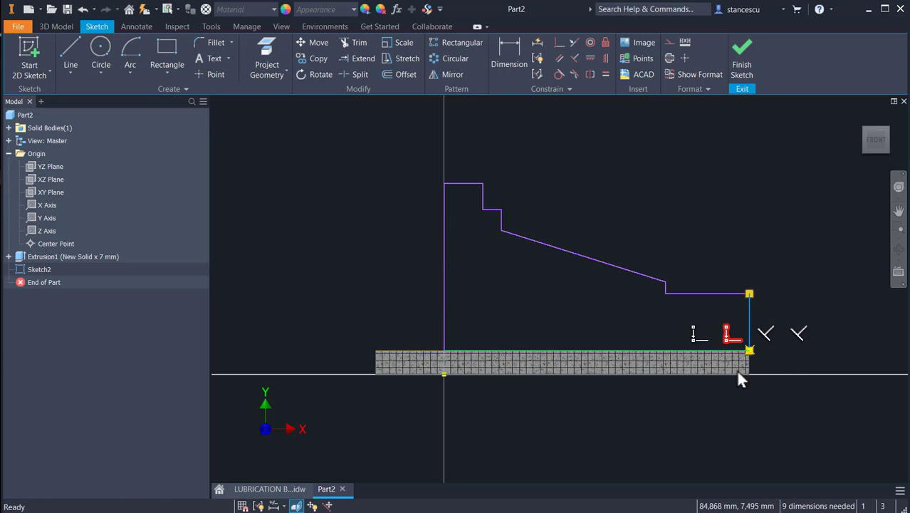
click(444, 281)
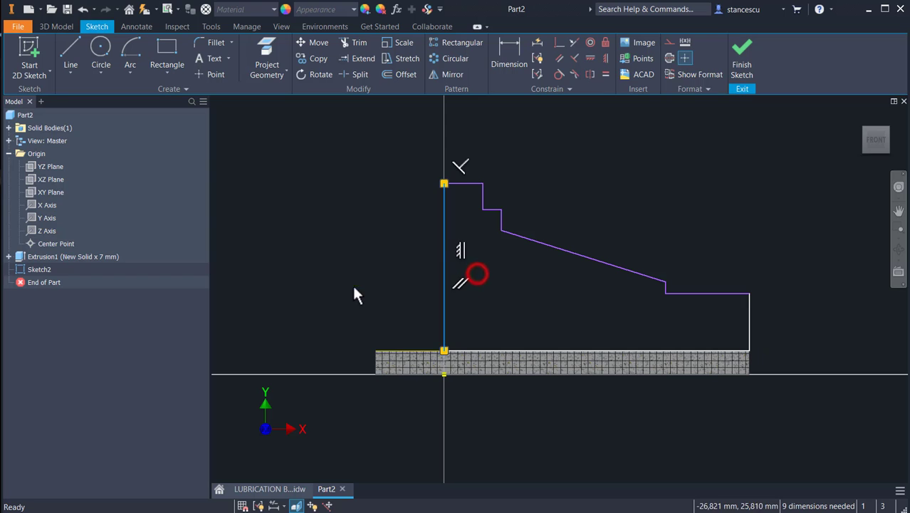
click(667, 58)
click(574, 166)
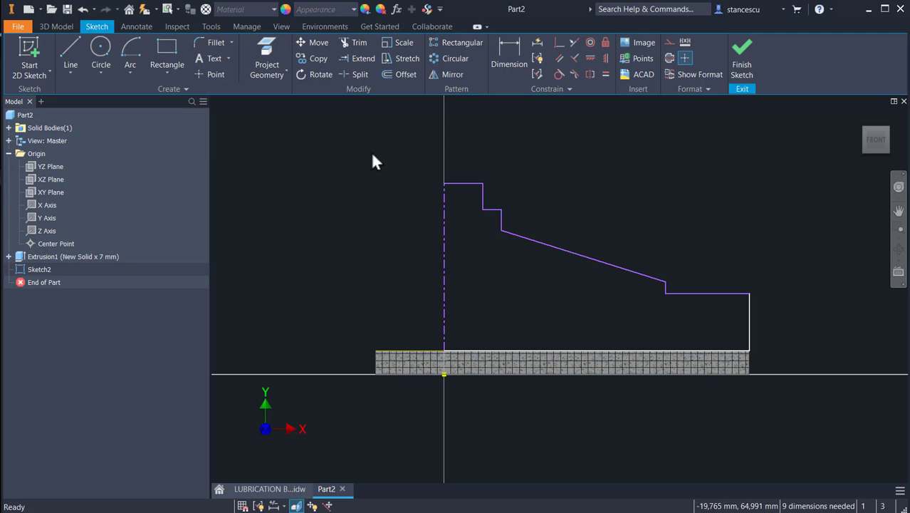
Step: Dimension the profile's overall height from the base plate's bottom edge to its top edge as 65 mm
click(510, 50)
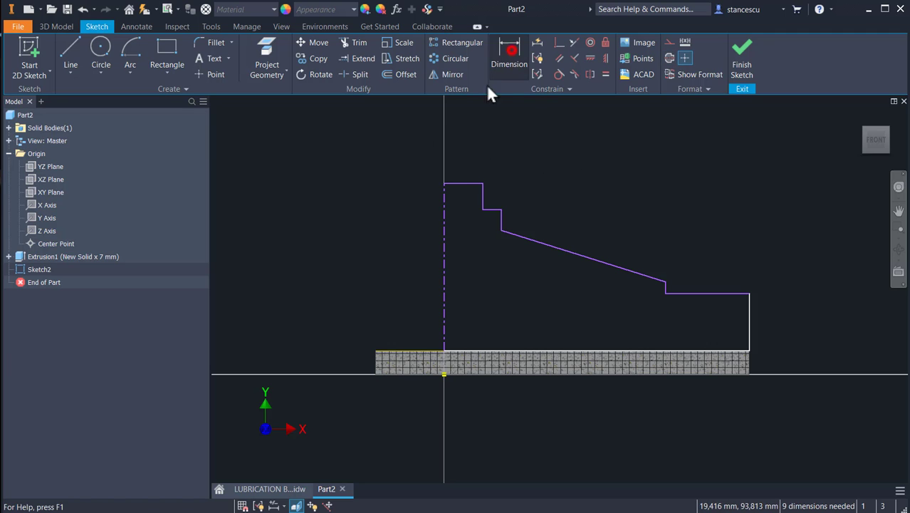
click(462, 185)
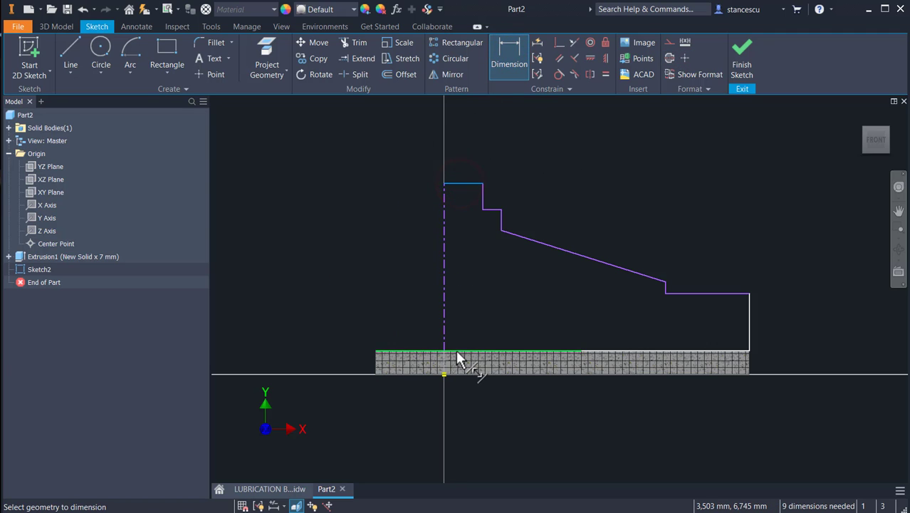
click(455, 374)
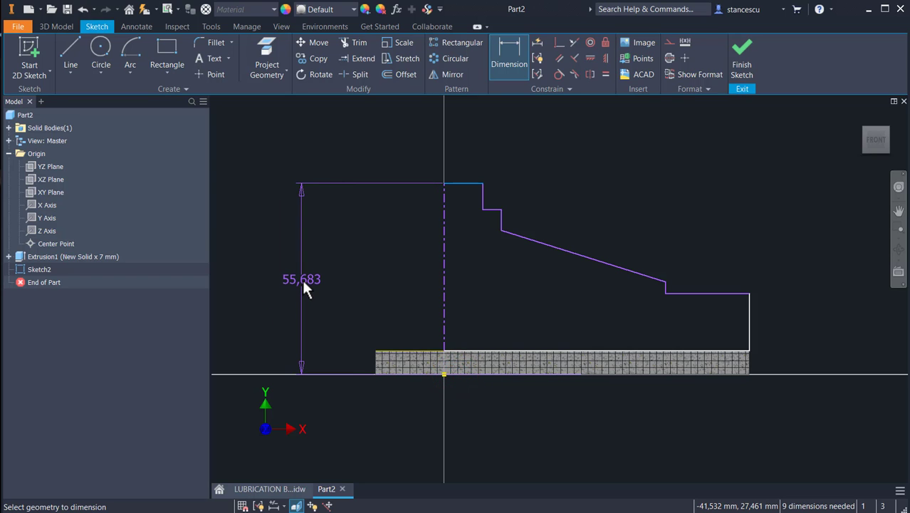
click(302, 280)
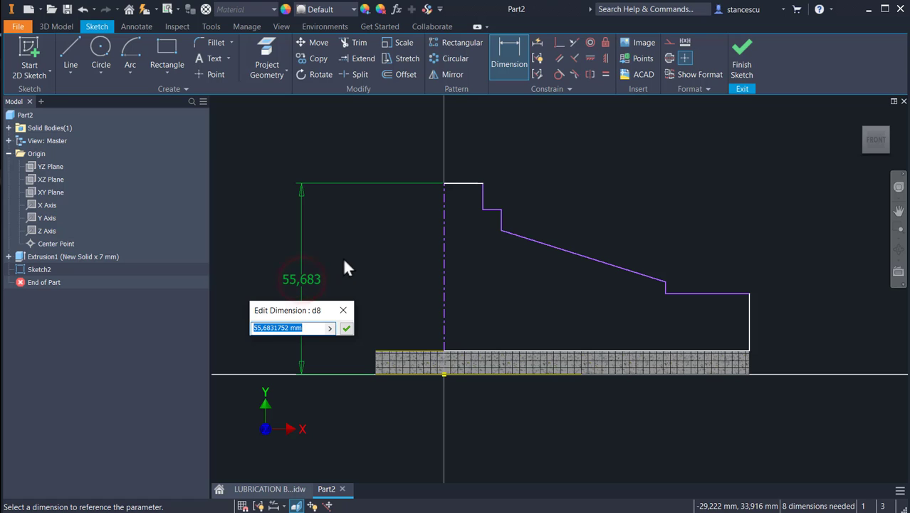
text(65)
key(Return)
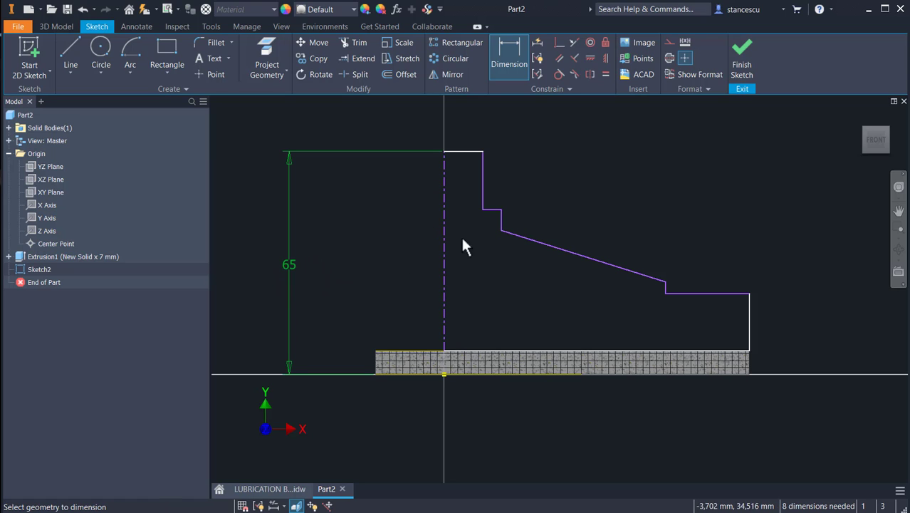
Step: Dimension the profile's two upper vertical steps, the topmost at 10 mm and the one below it at 8 mm
click(491, 209)
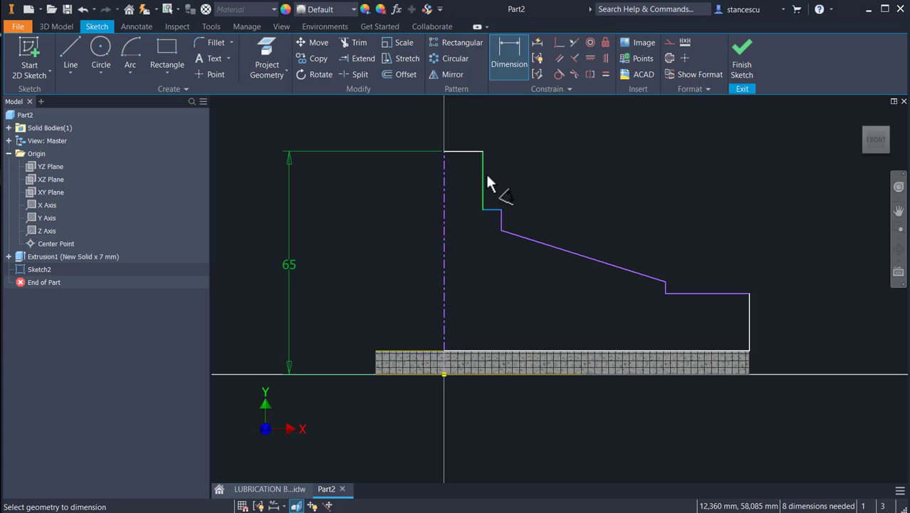
click(473, 152)
click(534, 183)
text(10)
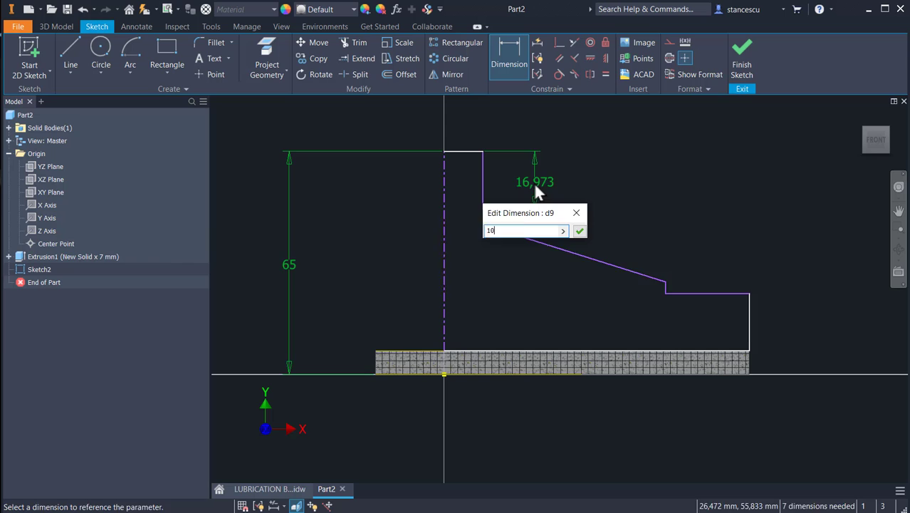
key(Return)
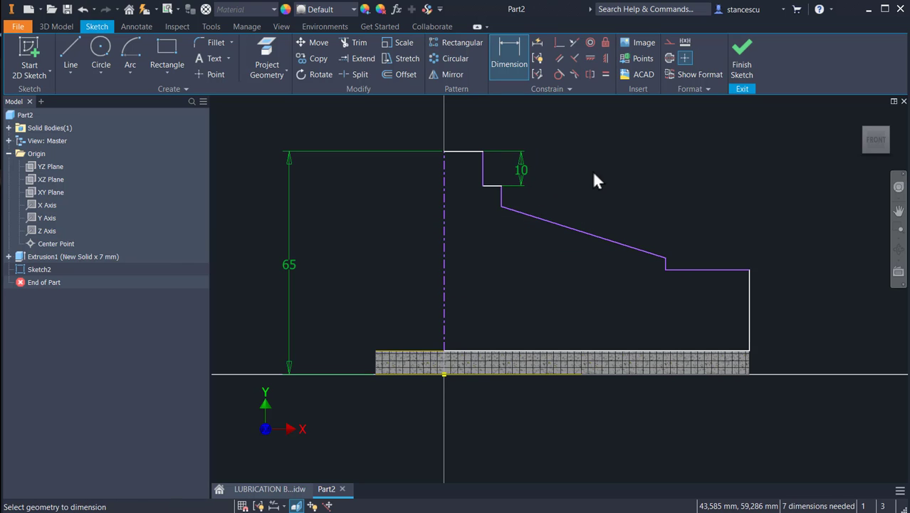
click(504, 193)
click(573, 206)
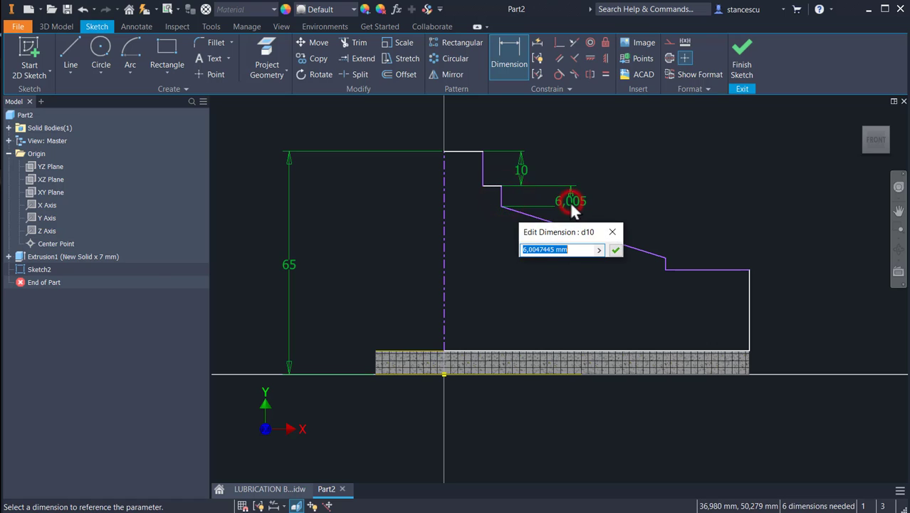
text(8)
key(Return)
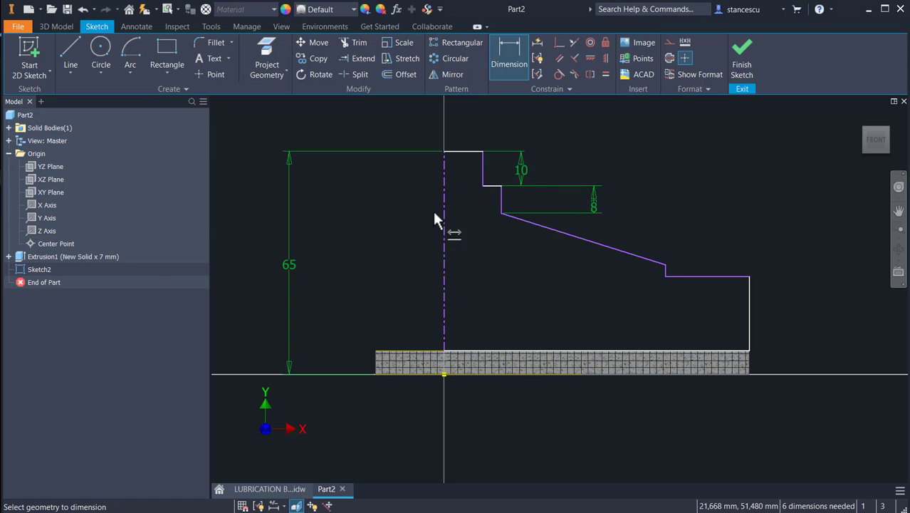
Step: Try to dimension the sloped line against the plate's top edge and undo the misplaced dimension
click(501, 71)
click(507, 64)
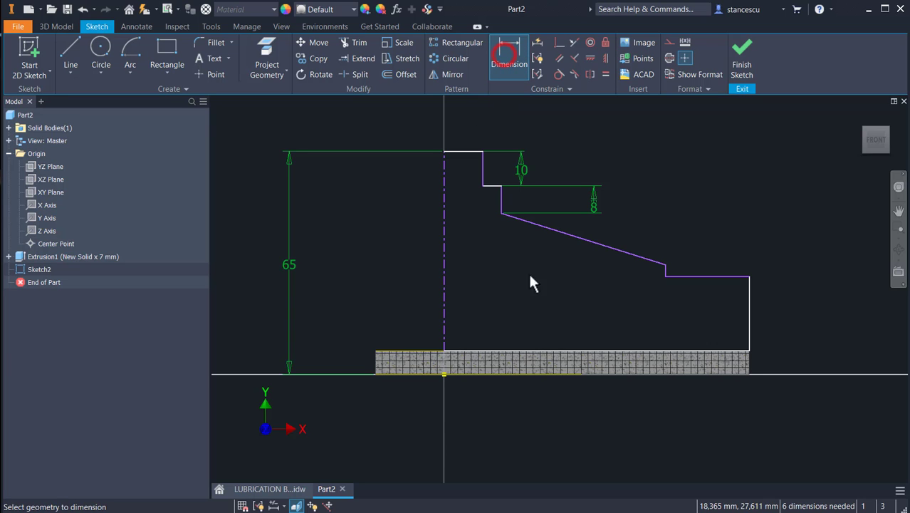
click(578, 236)
click(578, 347)
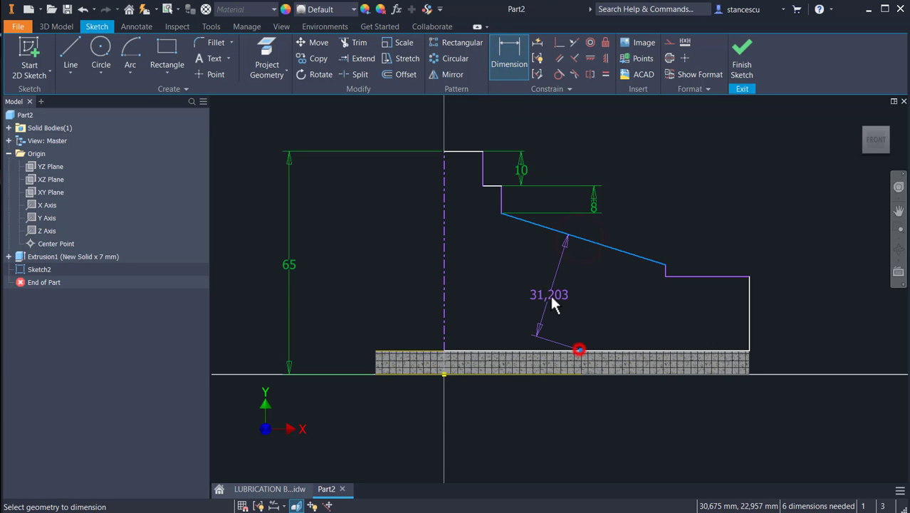
click(549, 294)
key(Escape)
key(Escape)
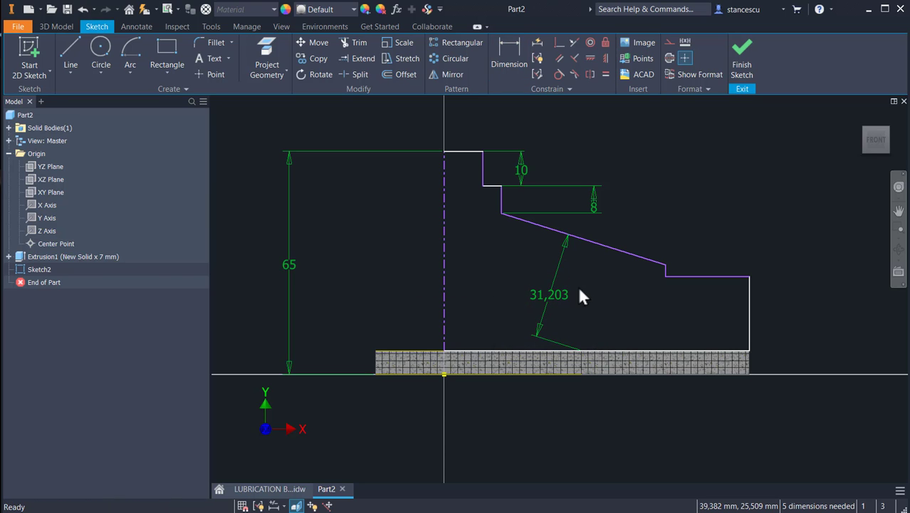
key(ctrl+z)
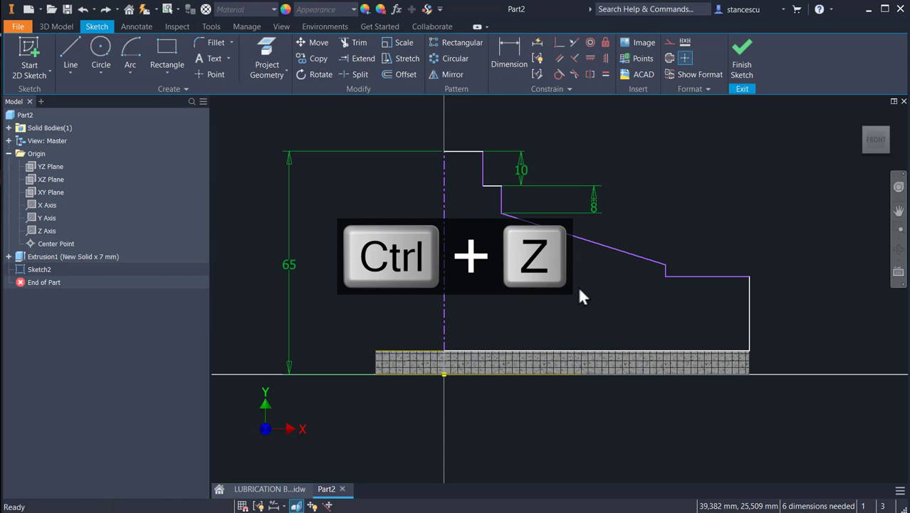
Step: Dimension the angle between the sloped line and the profile's bottom edge as 19 degrees
click(511, 48)
click(627, 252)
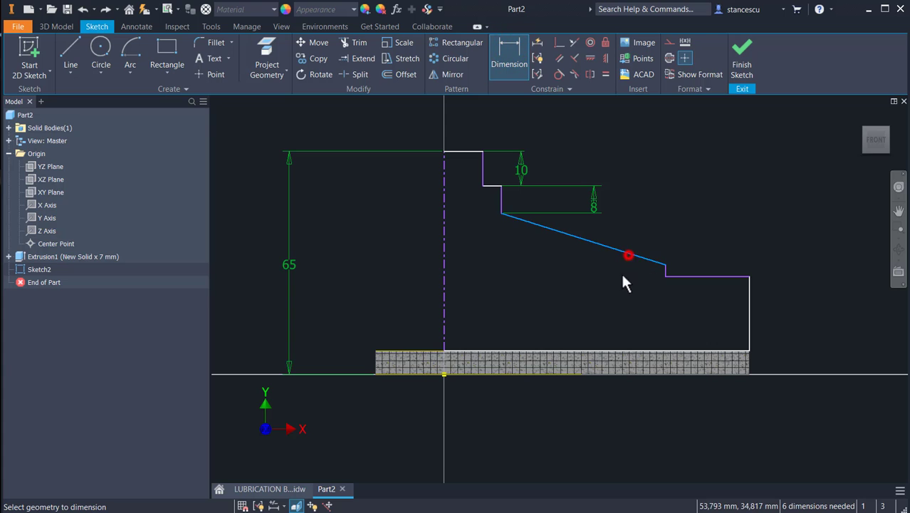
click(606, 350)
click(530, 304)
text(1)
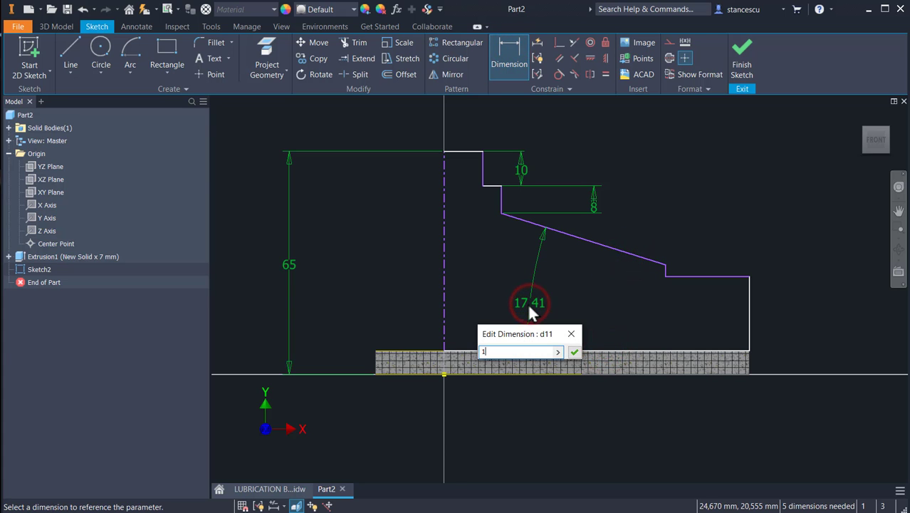
text(9)
key(Return)
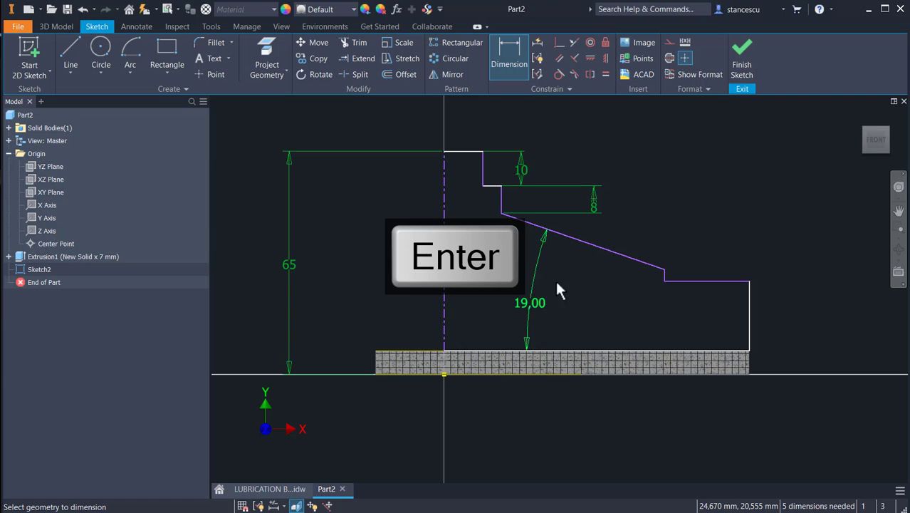
Step: Try to dimension the low ledge's height from the profile's bottom edge as 35-5-3 mm, and undo that dimension
click(689, 281)
click(698, 351)
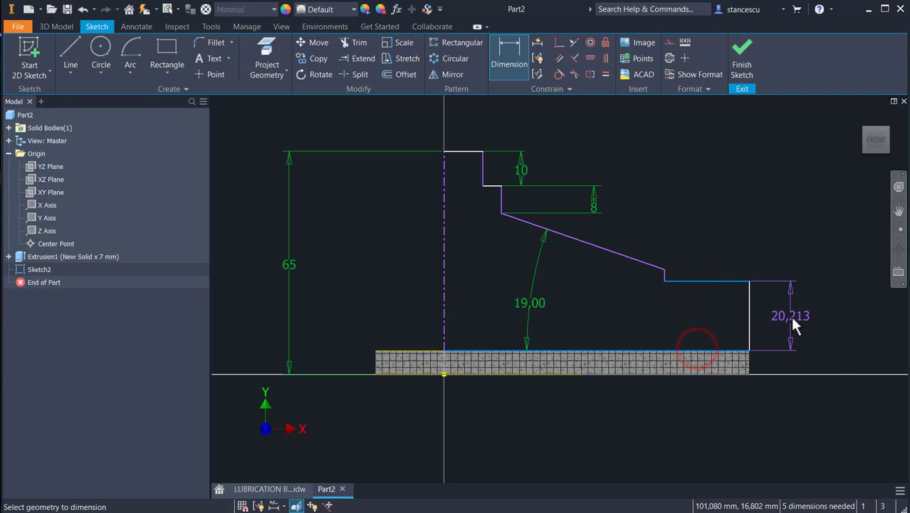
click(790, 317)
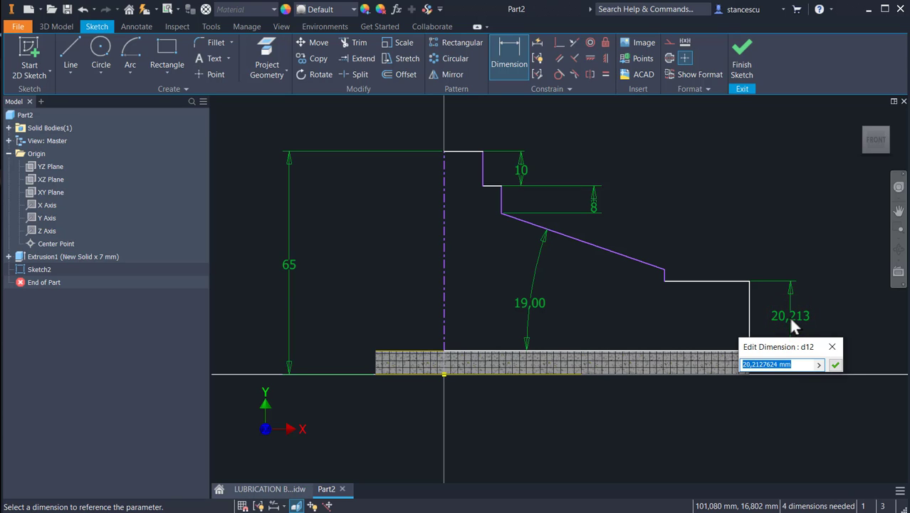
text(35-5-3)
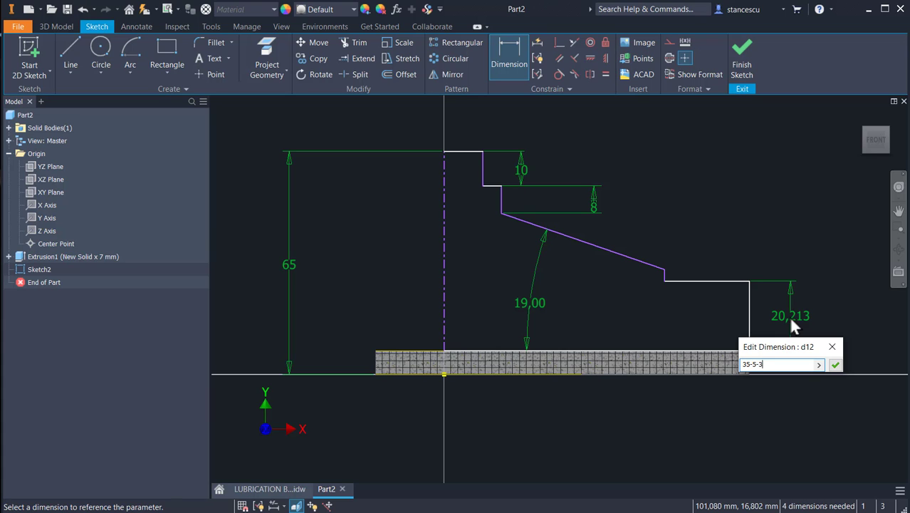
click(835, 366)
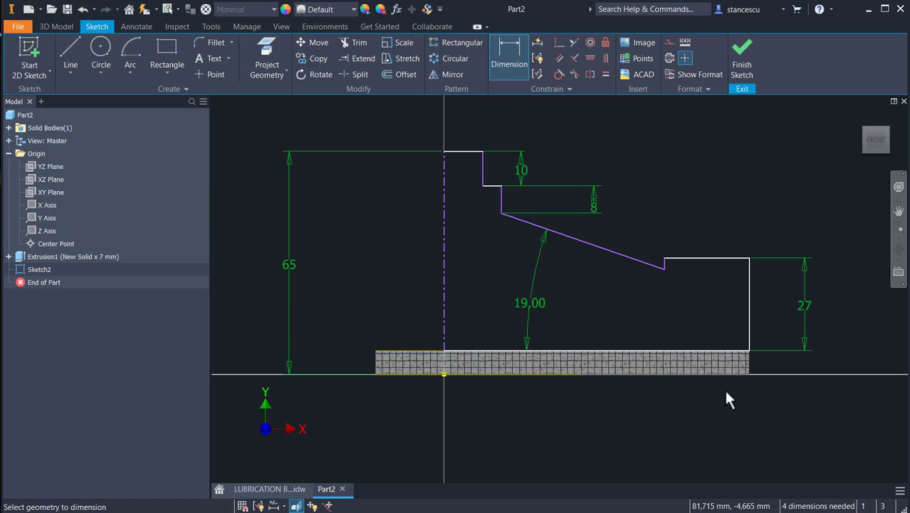
key(ctrl+z)
key(ctrl+z)
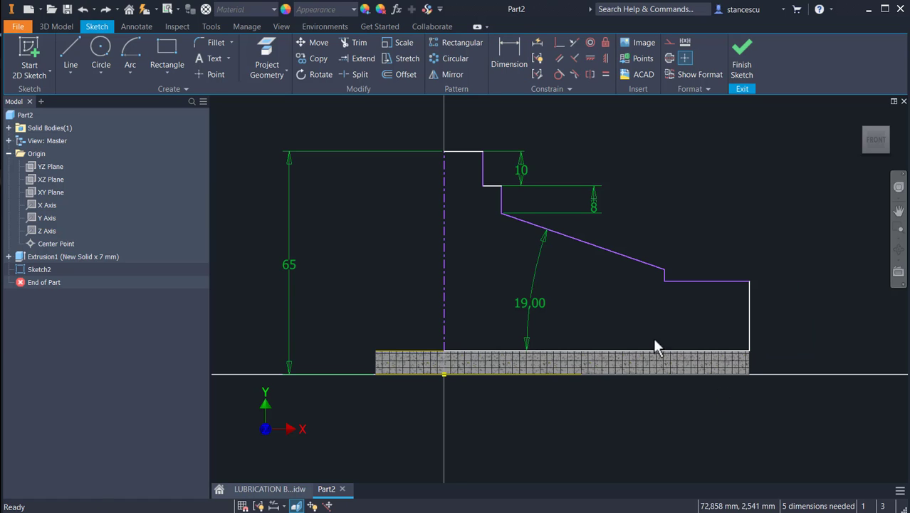
Step: Dimension the low ledge's height from the base plate's bottom edge as 35-5-3 mm
click(507, 47)
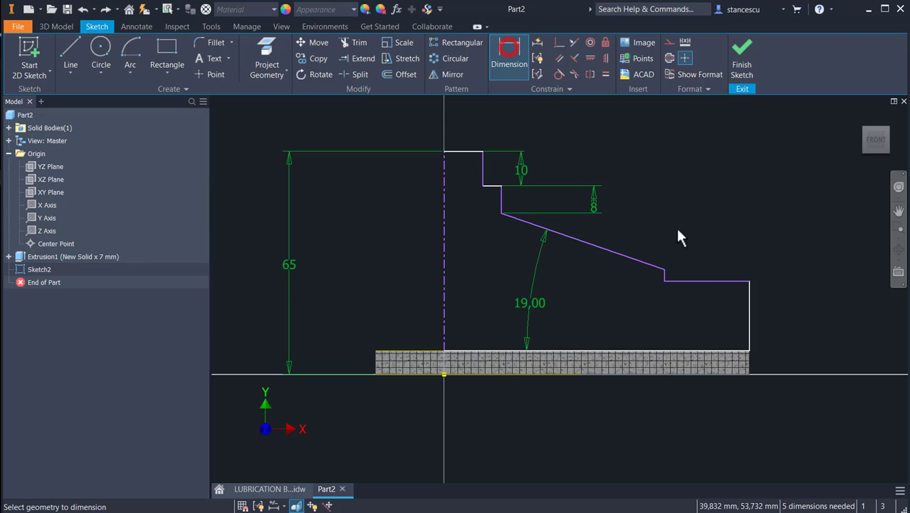
click(720, 281)
click(714, 369)
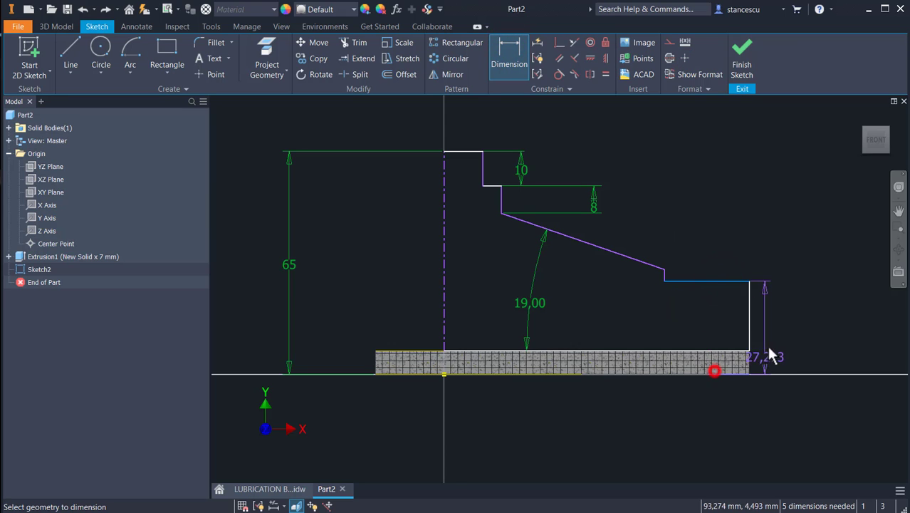
click(776, 323)
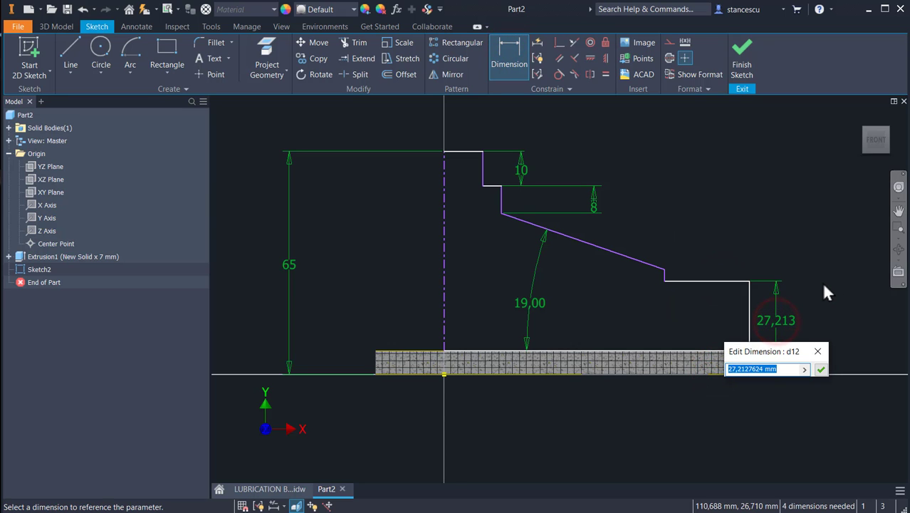
text(35-)
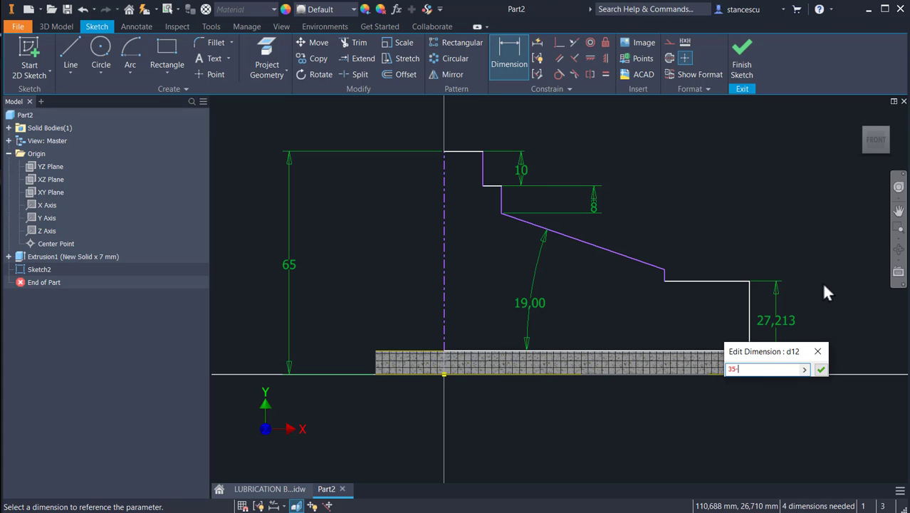
text(5-3)
key(Return)
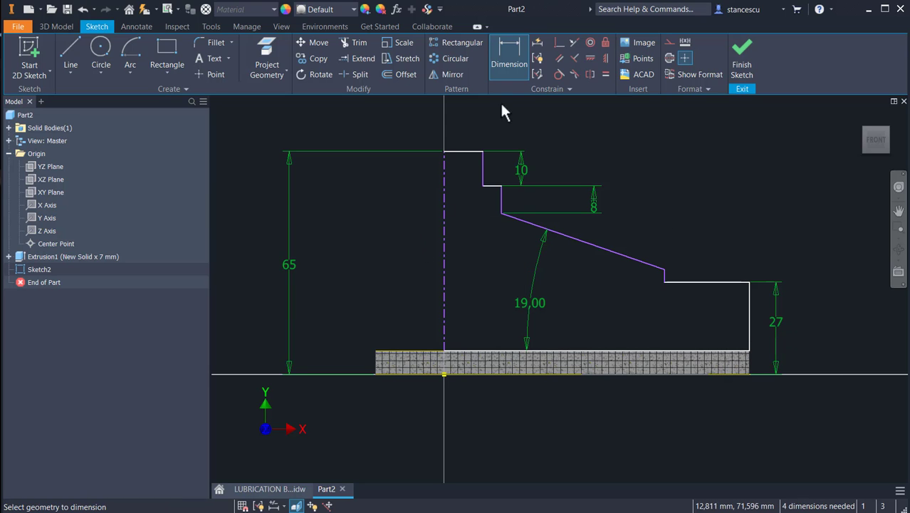
Step: Dimension the topmost vertical step about the centerline as a 24 mm diameter
click(482, 174)
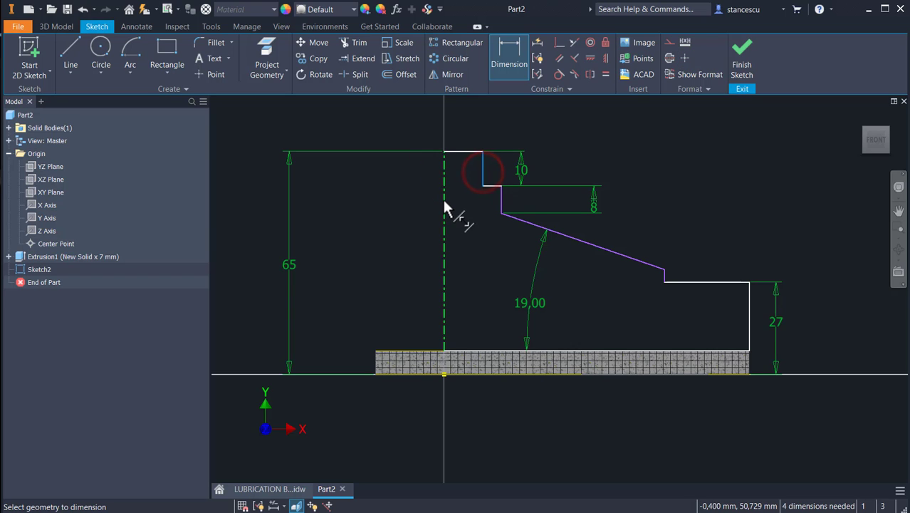
click(442, 199)
click(456, 127)
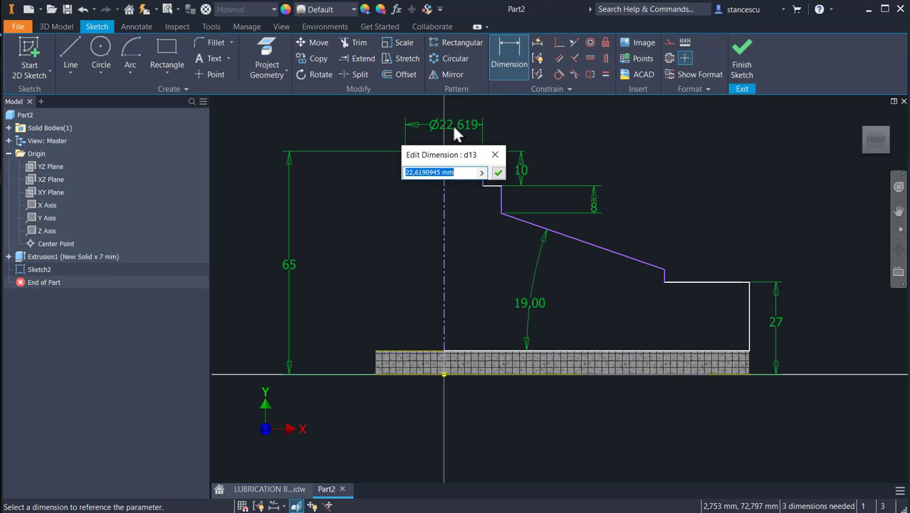
text(24)
key(Return)
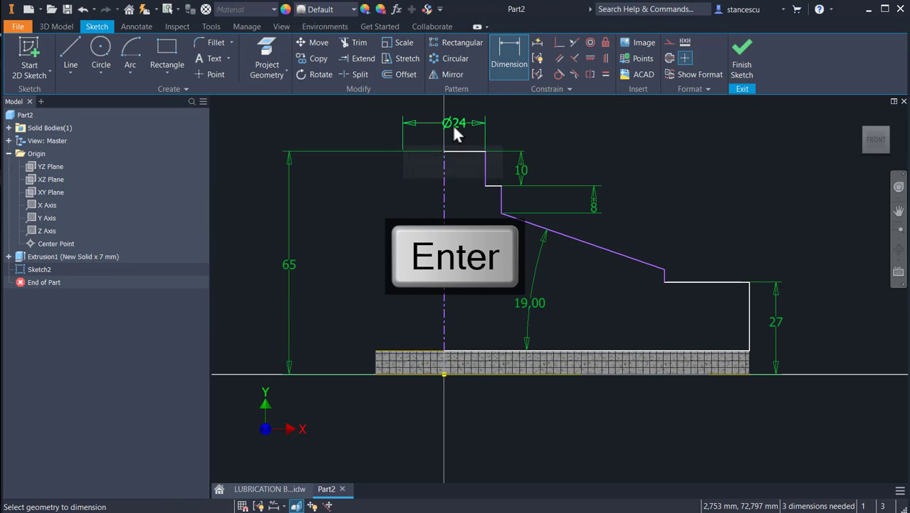
Step: Dimension the second vertical step about the centerline as a 32 mm diameter
click(501, 202)
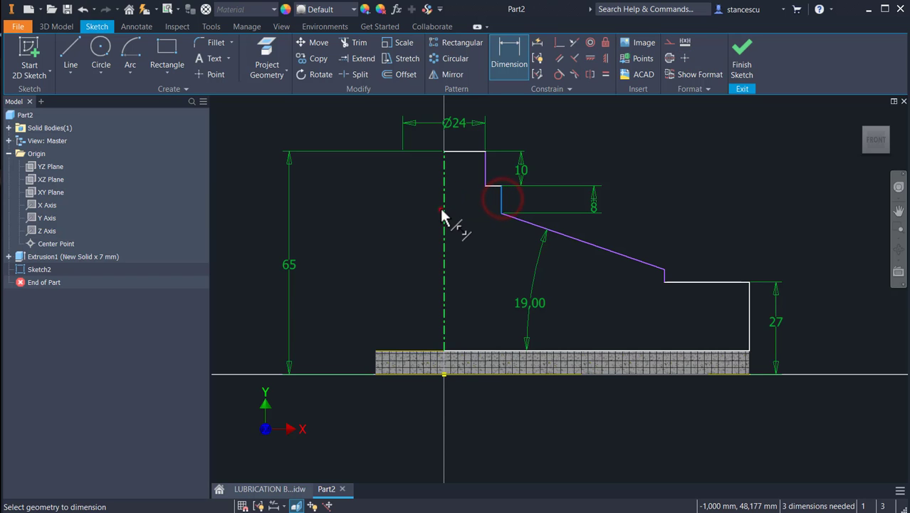
click(443, 207)
click(414, 206)
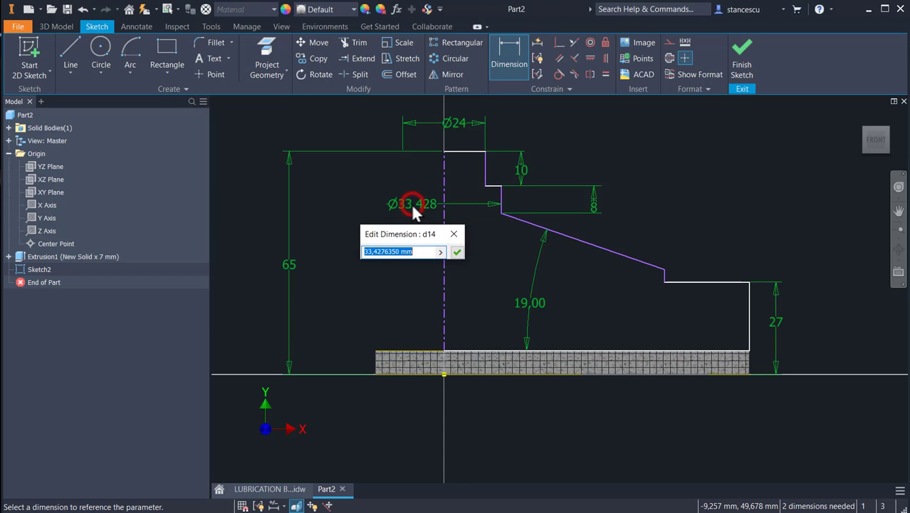
text(32)
key(Return)
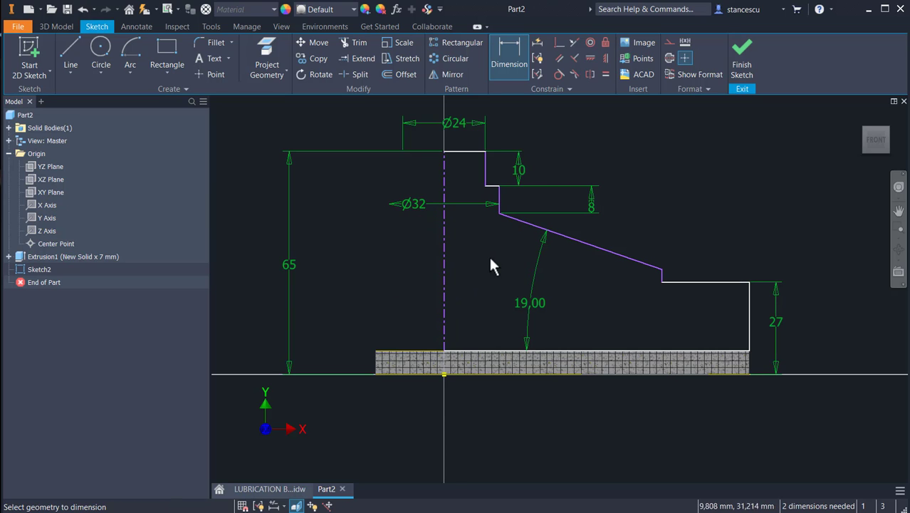
Step: Constrain the profile's centerline coincident with the projected origin point
click(560, 43)
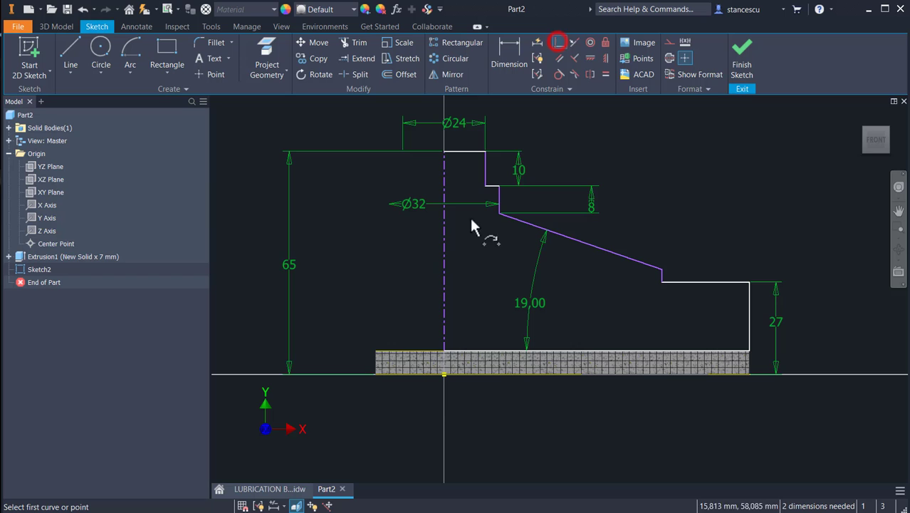
click(444, 286)
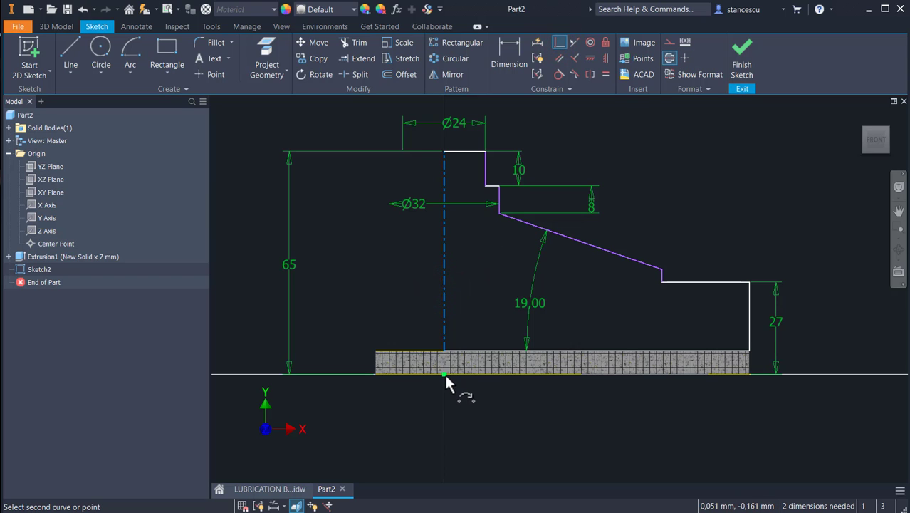
click(444, 373)
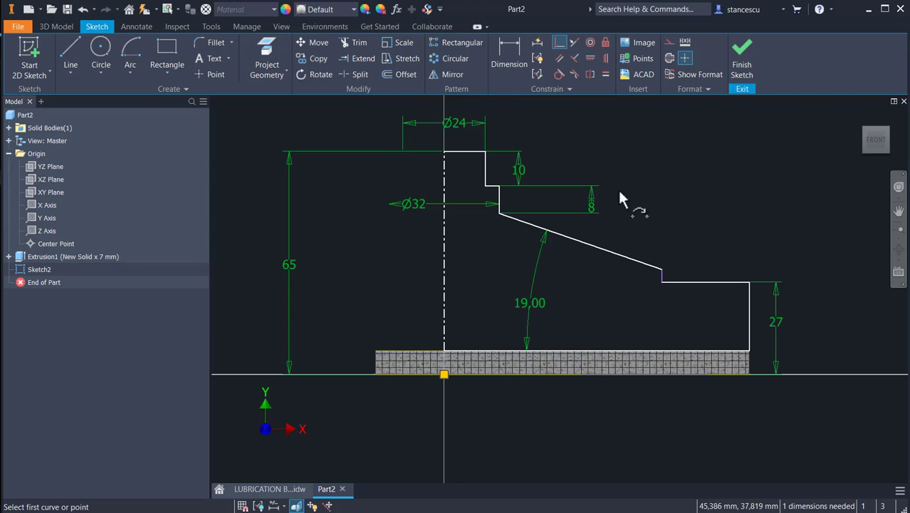
Step: Dimension the short vertical line at the slope's lower end about the centerline as a diameter of 53*2 mm
click(504, 47)
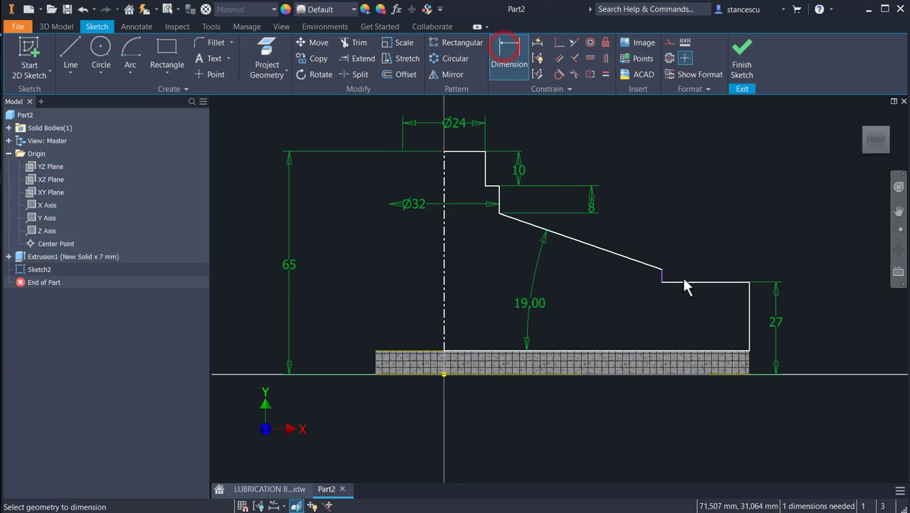
click(662, 275)
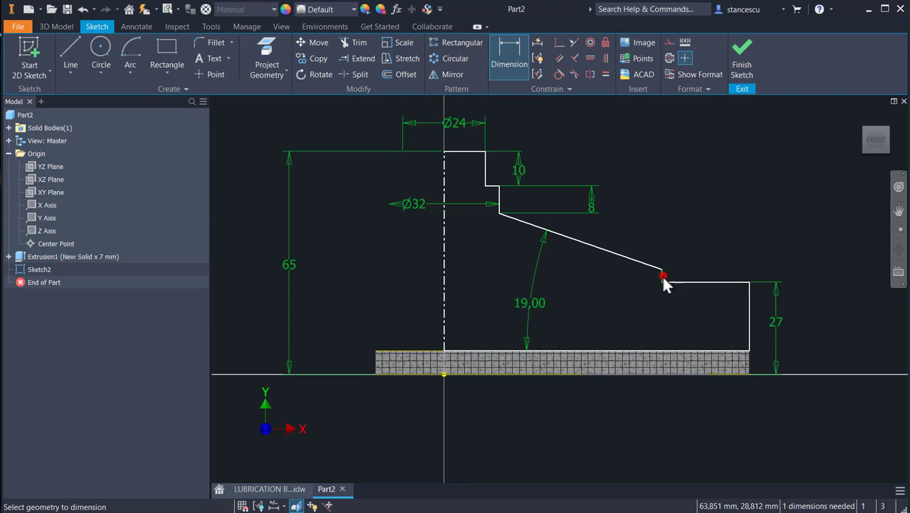
click(442, 278)
middle_drag(466, 280, 472, 334)
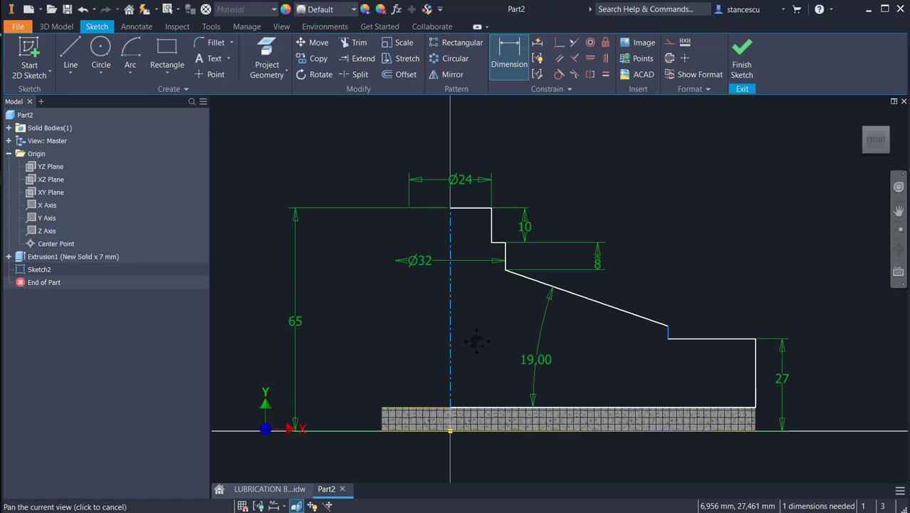
click(478, 131)
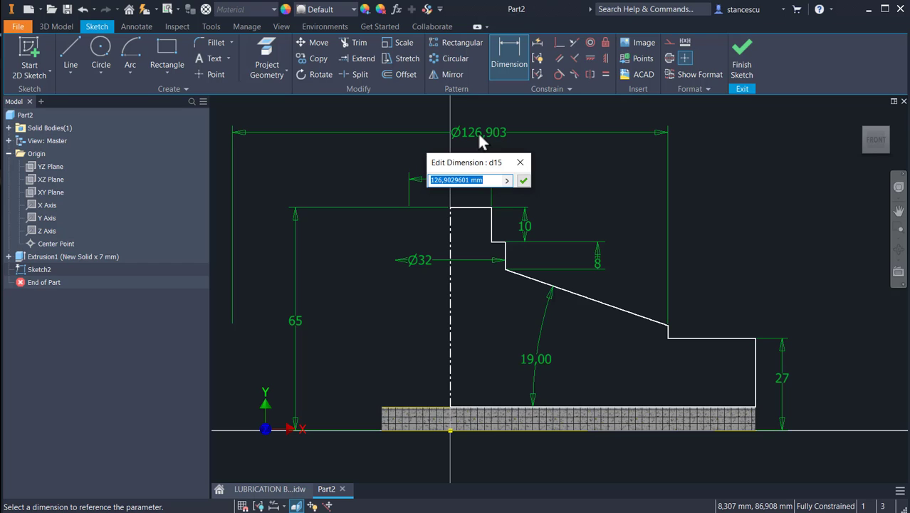
text(5)
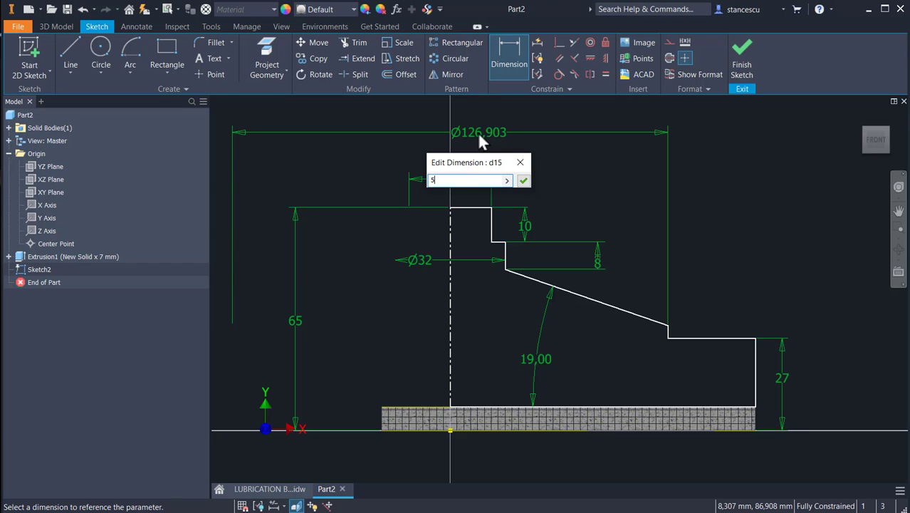
text(3*2)
key(Return)
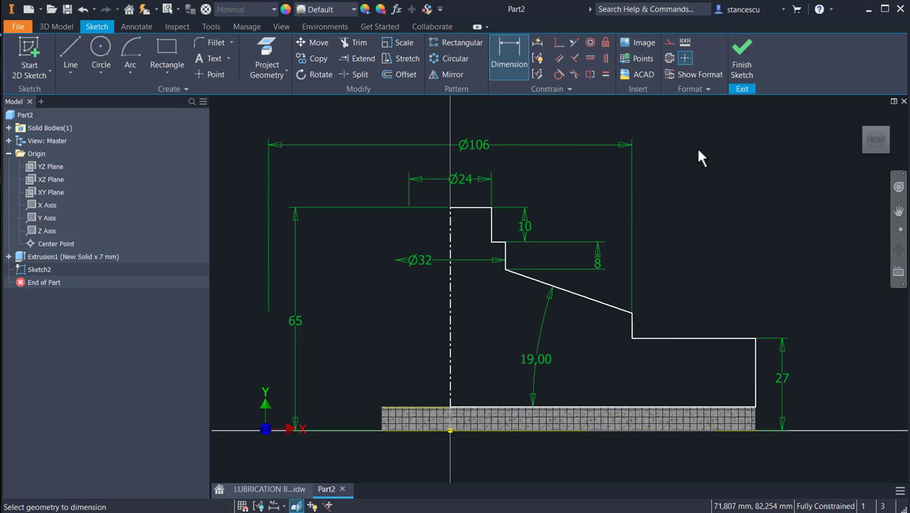
Step: Finish the sketch and revolve the stepped profile a full 360 degrees about its centerline, joined to the base plate
click(741, 69)
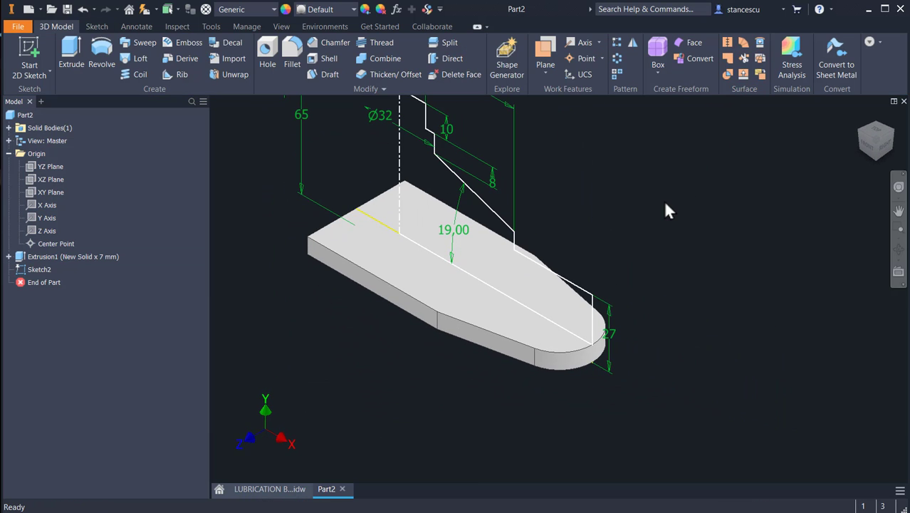
key(F6)
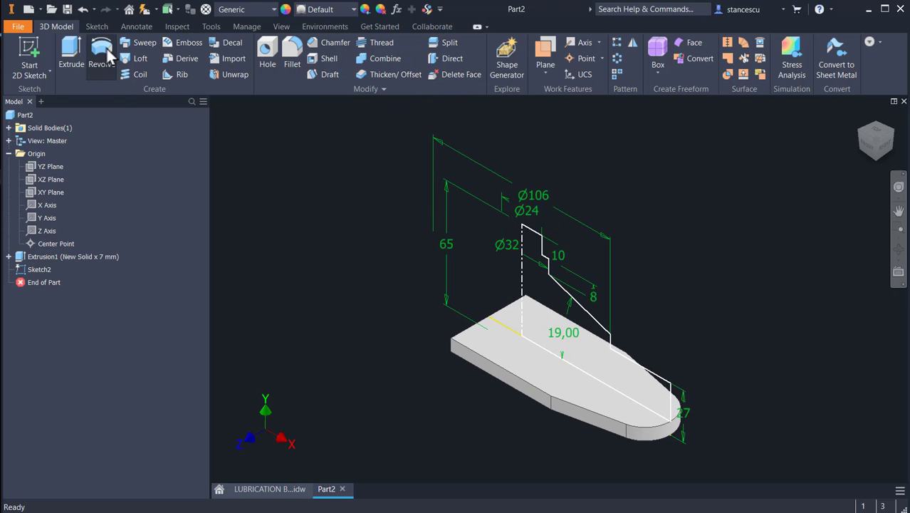
click(105, 51)
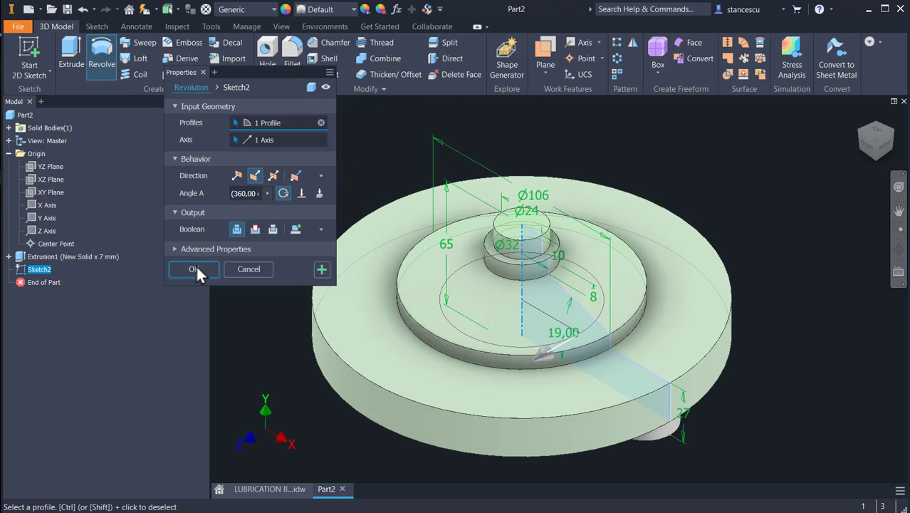
click(197, 269)
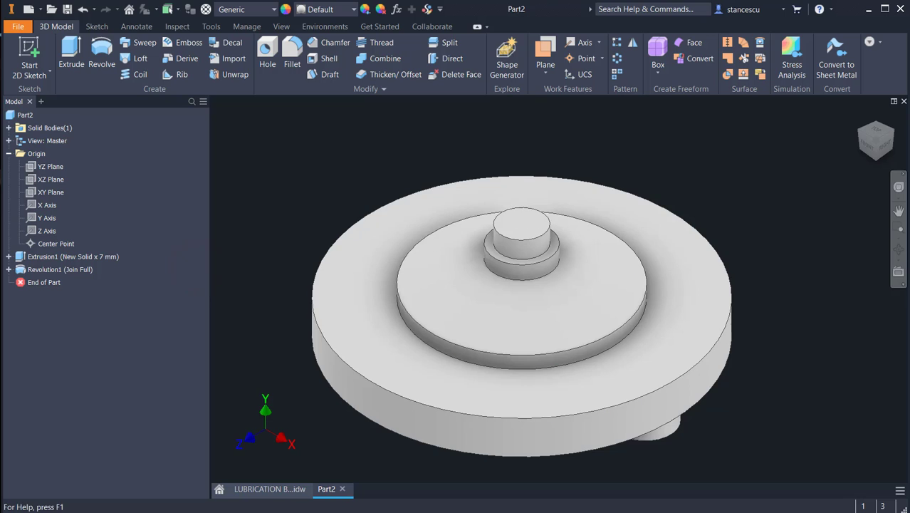
key(F6)
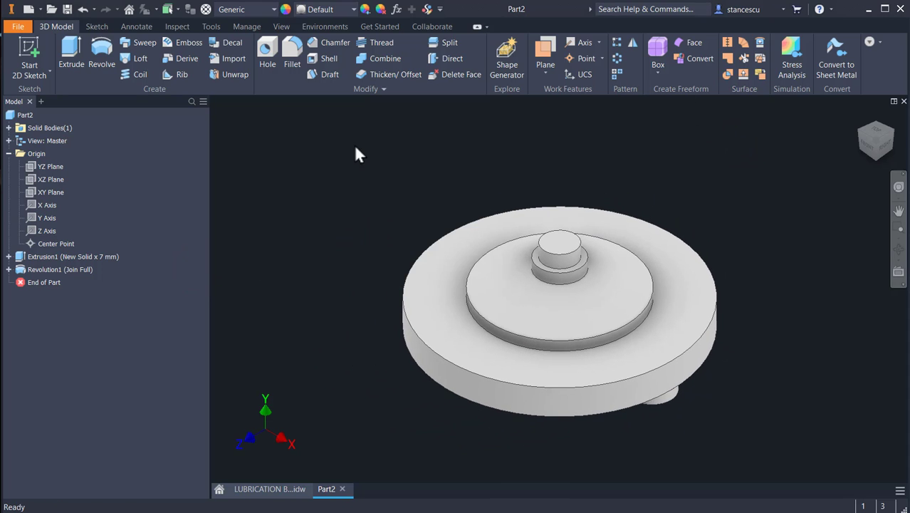
Step: Switch to the LUBRICATION BODY drawing and examine the body's width, arc and radius dimensions and its isometric view
click(271, 489)
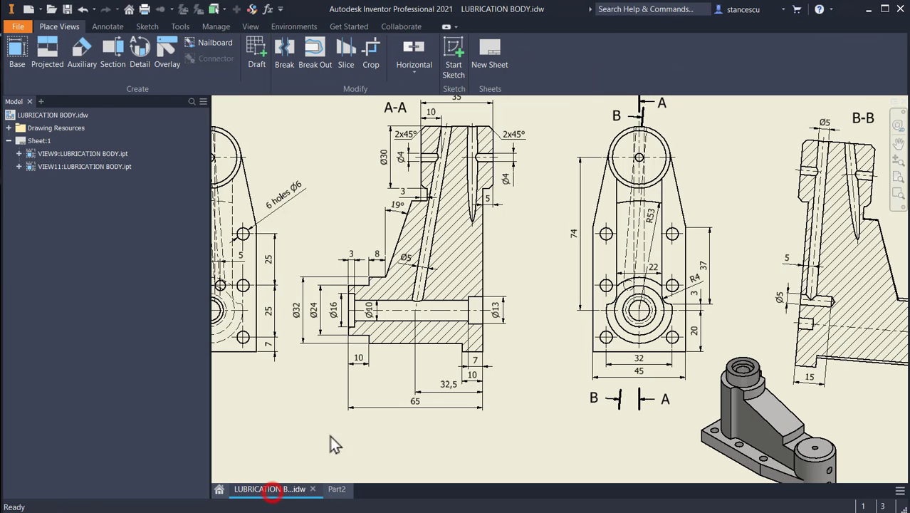
scroll(572, 274, up, 3)
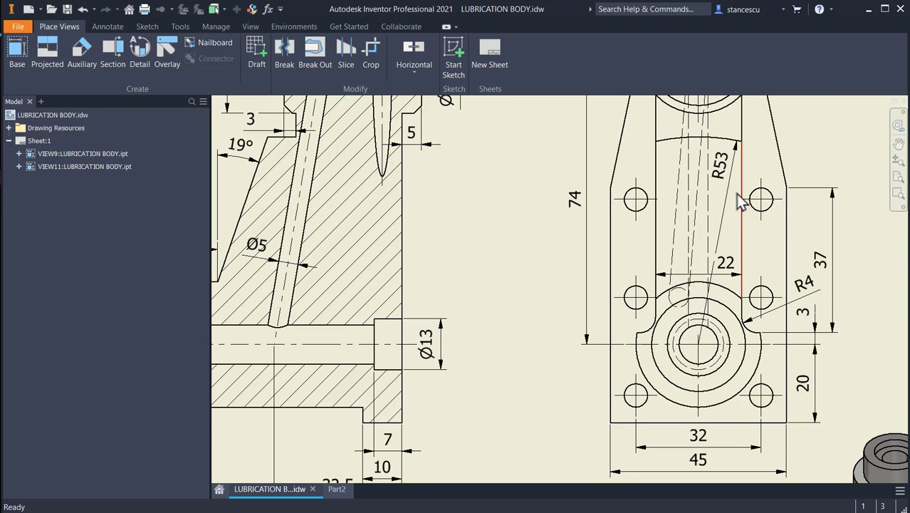
mouse_move(753, 126)
middle_down()
mouse_move(754, 285)
mouse_move(764, 309)
mouse_move(625, 271)
middle_up()
scroll(760, 277, down, 5)
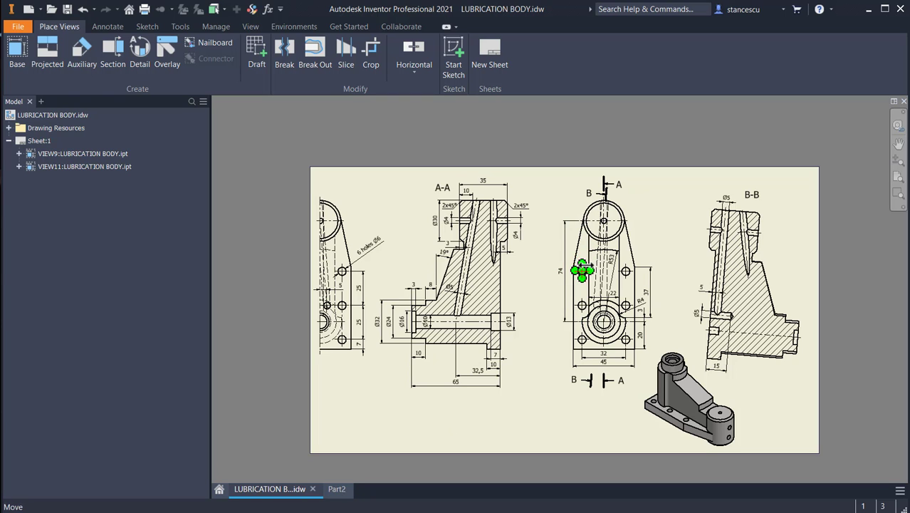
scroll(689, 383, down, 3)
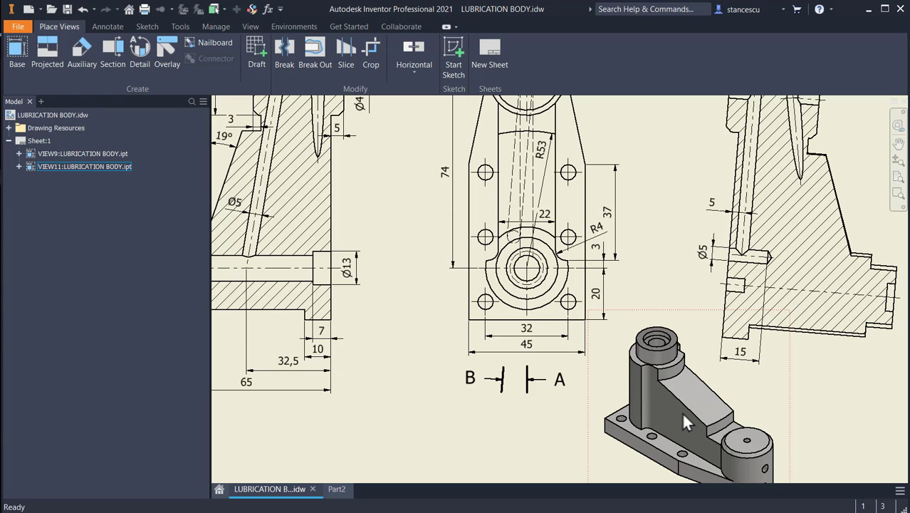
middle_drag(681, 410, 677, 370)
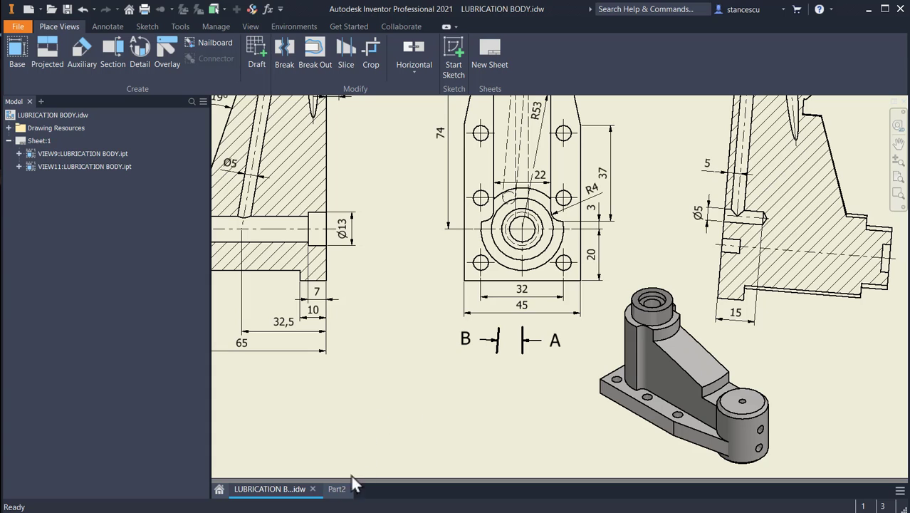
Step: Switch to Part2 and start a 2D sketch on the underside of the large revolved disc
click(336, 490)
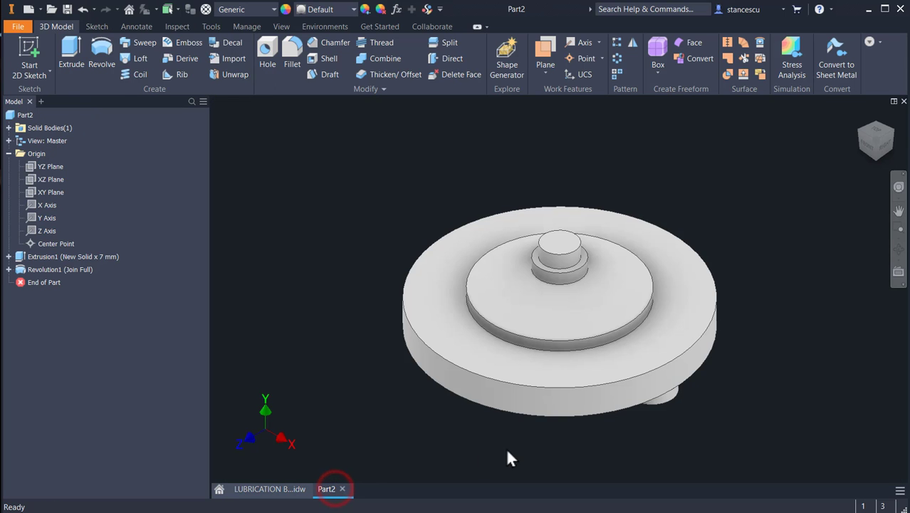
shift+middle_drag(520, 458, 538, 427)
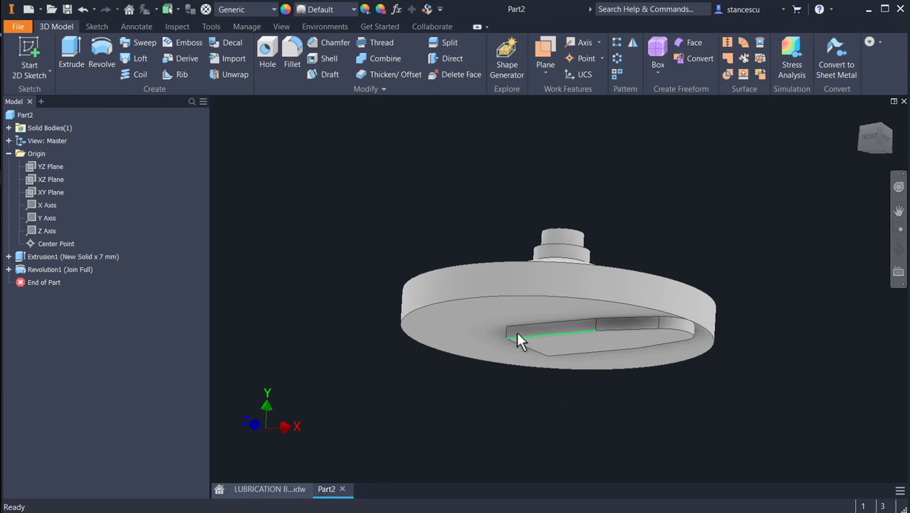
click(521, 311)
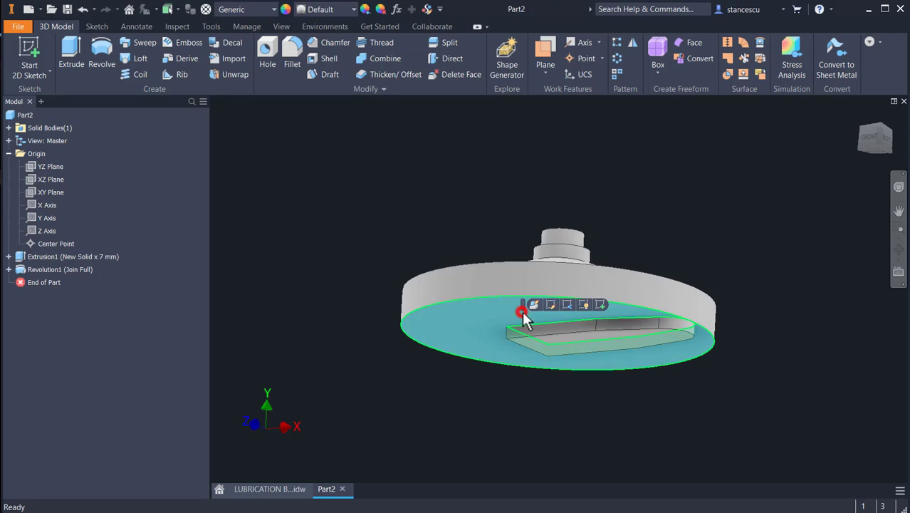
click(600, 305)
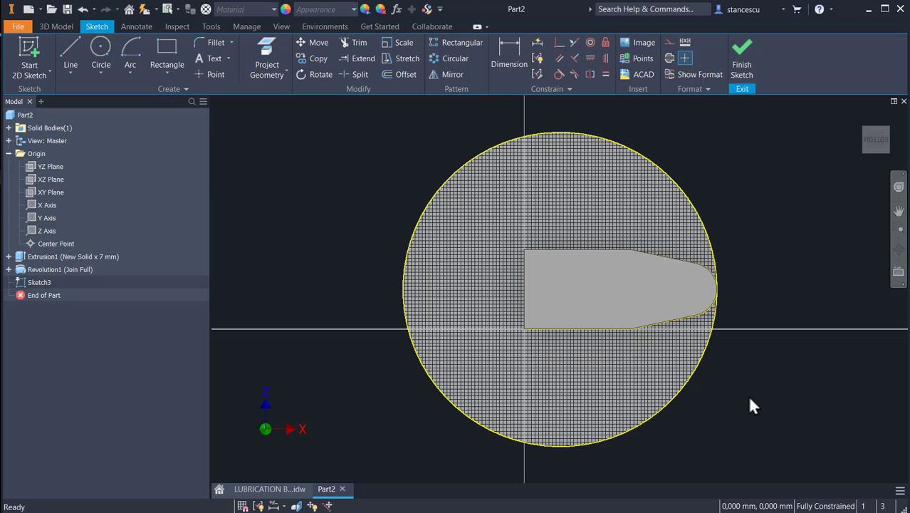
Step: Project the upper boss's circular edge into the sketch and slice the model at the sketch plane, viewed from above
key(F6)
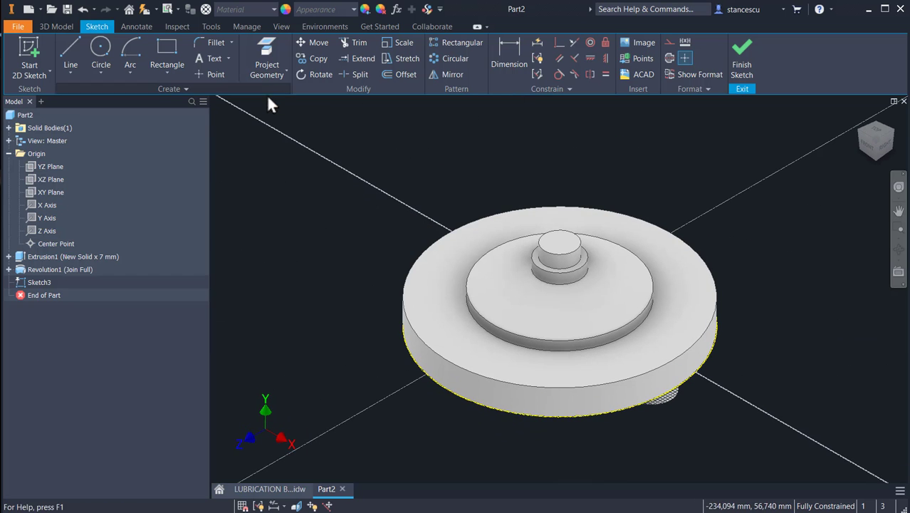
click(269, 47)
click(560, 270)
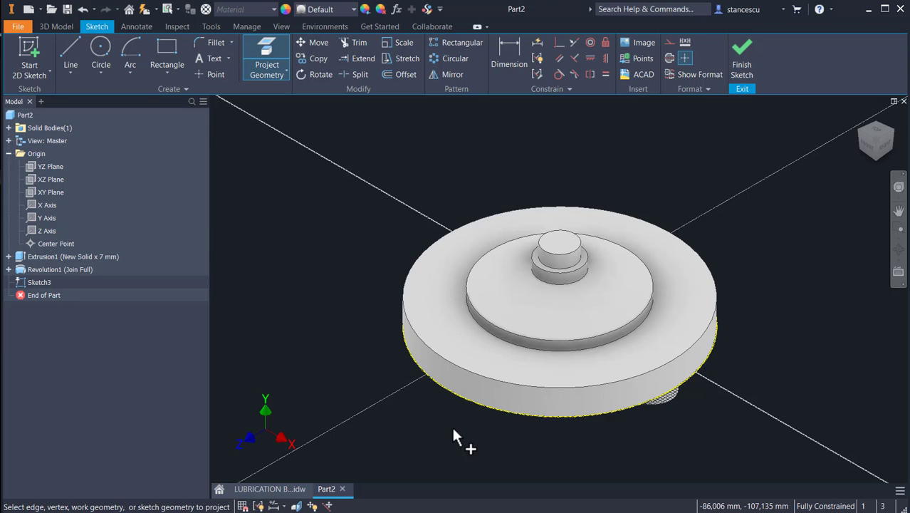
click(877, 133)
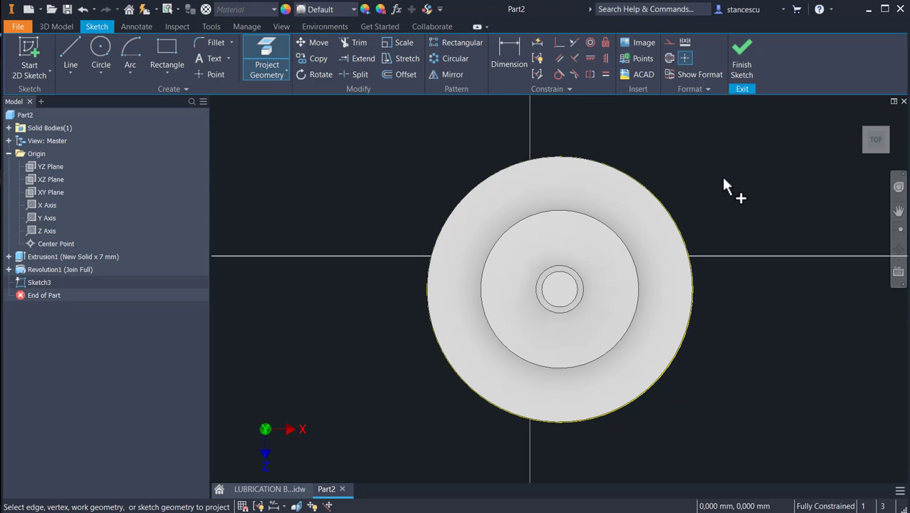
key(F7)
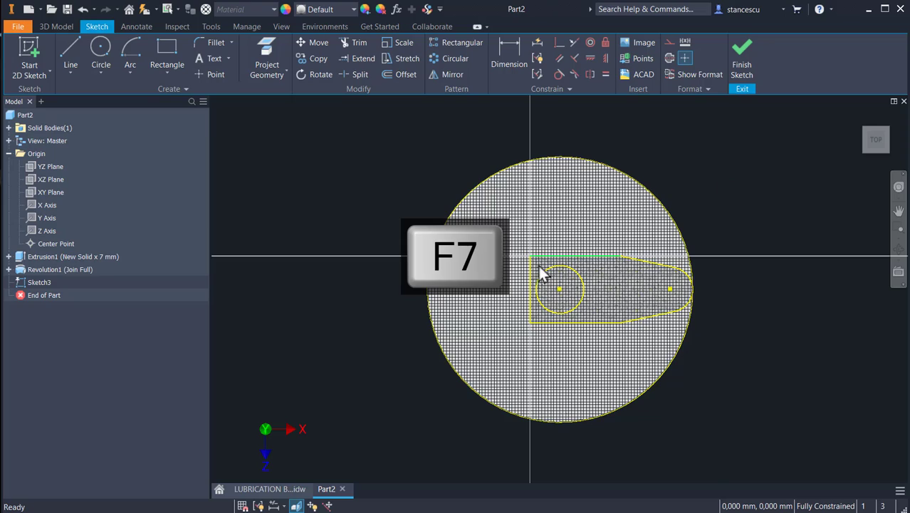
Step: Convert the projected base outline and boss circle to construction geometry, leaving out the large disc's edge
scroll(567, 299, up, 3)
scroll(582, 303, up, 2)
mouse_move(543, 284)
middle_down()
mouse_move(424, 267)
mouse_move(432, 271)
middle_up()
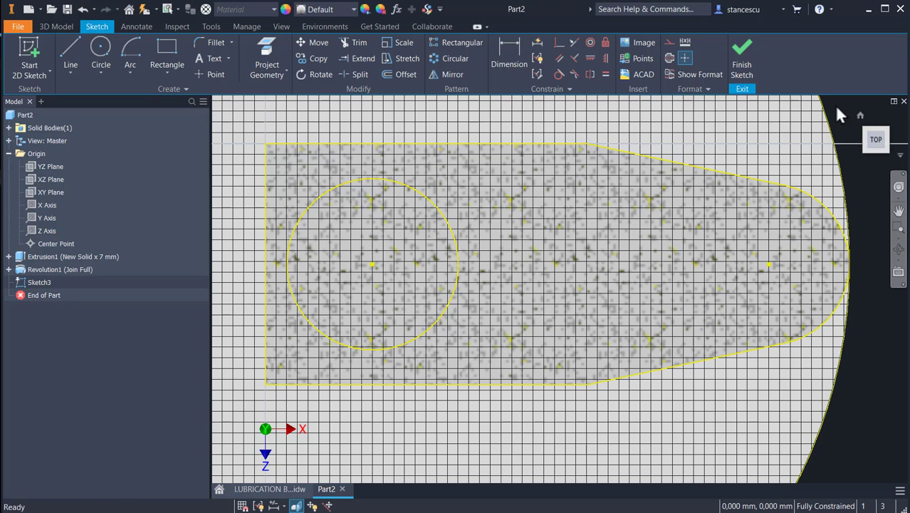
mouse_move(840, 110)
mouse_down()
mouse_move(700, 254)
mouse_move(249, 412)
mouse_up()
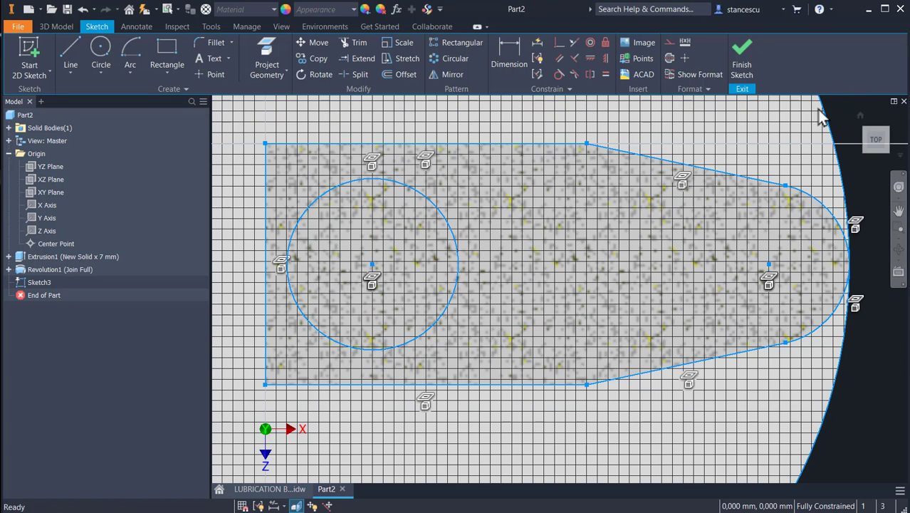
click(820, 108)
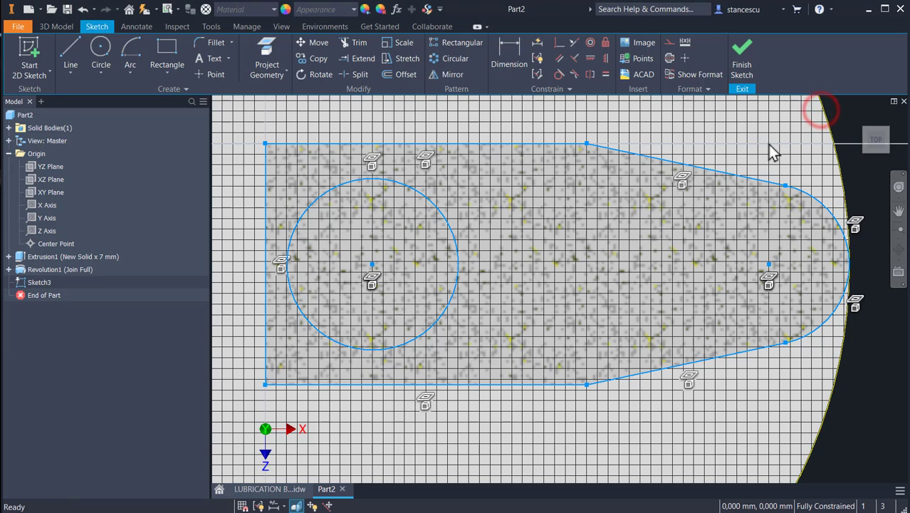
click(668, 42)
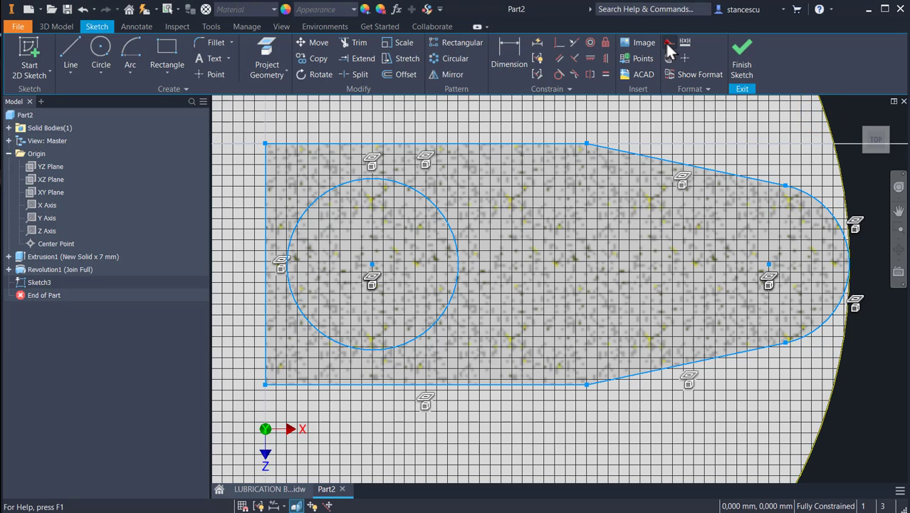
click(845, 103)
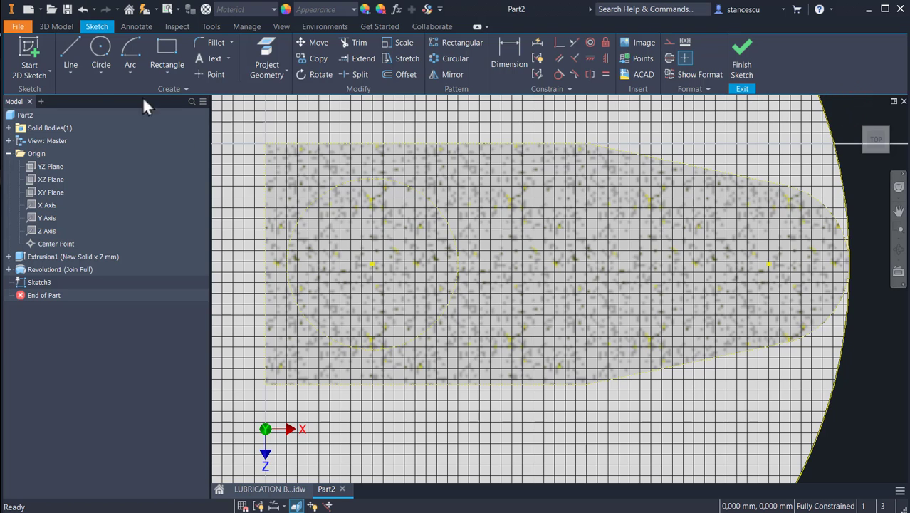
Step: Draw a 30 mm diameter circle centred on the base's rounded end, passing through its arc
click(100, 51)
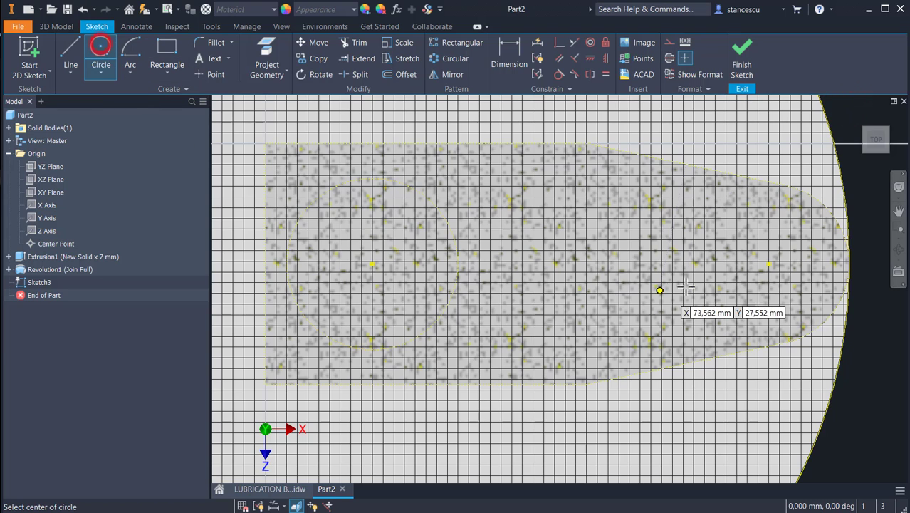
click(769, 265)
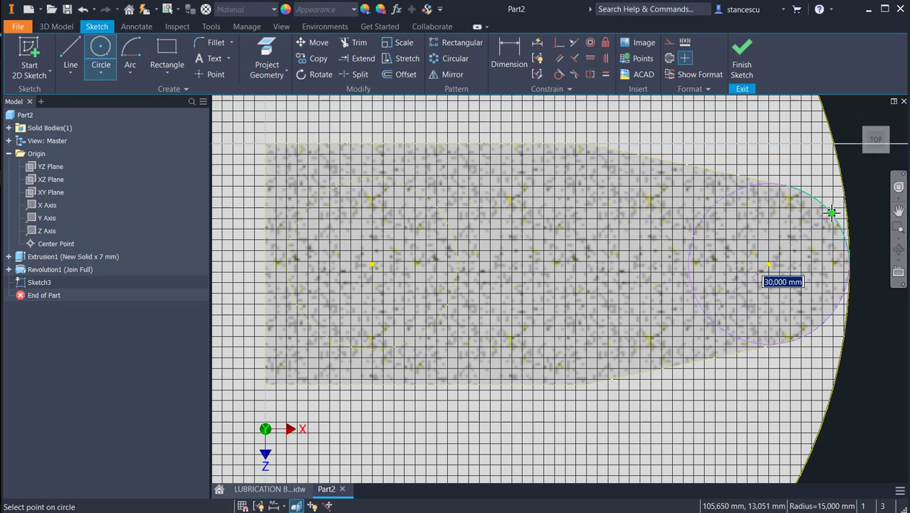
click(832, 212)
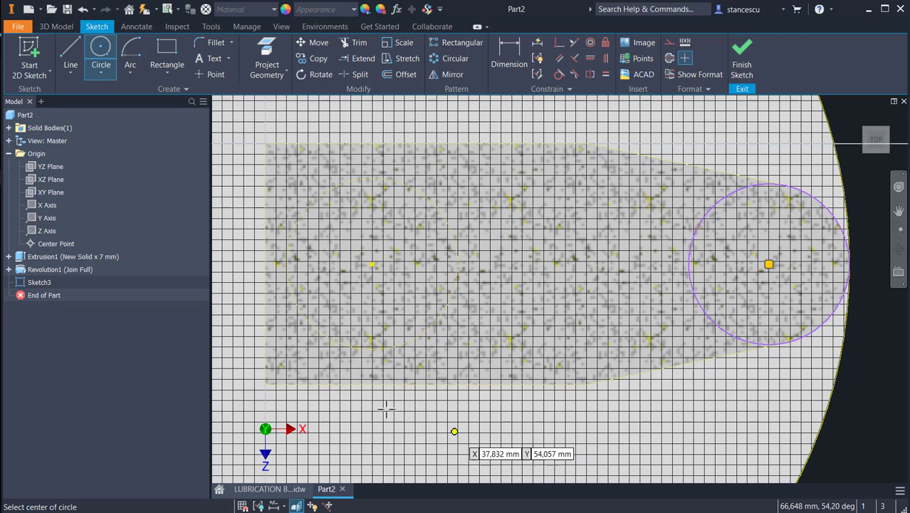
Step: Draw a horizontal line about 52 mm long from the circle, continued by a tangent arc ending on the projected boss circle
click(69, 53)
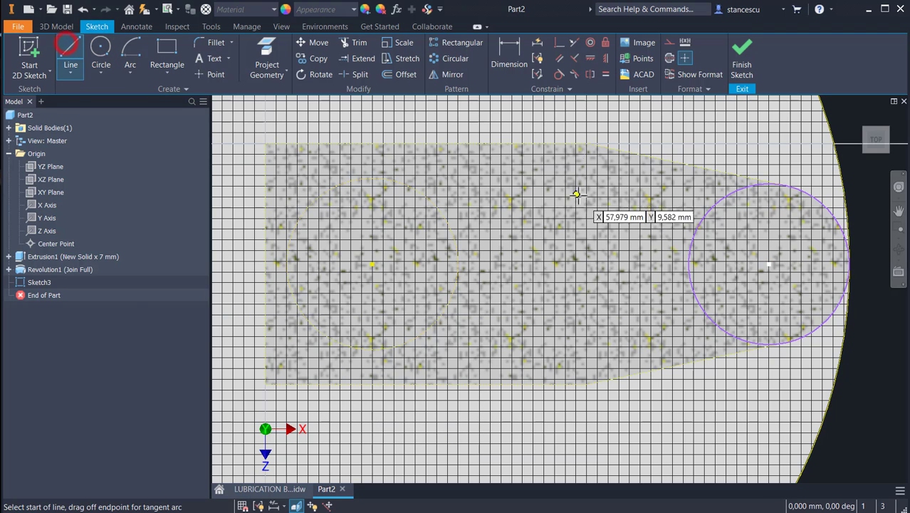
click(701, 221)
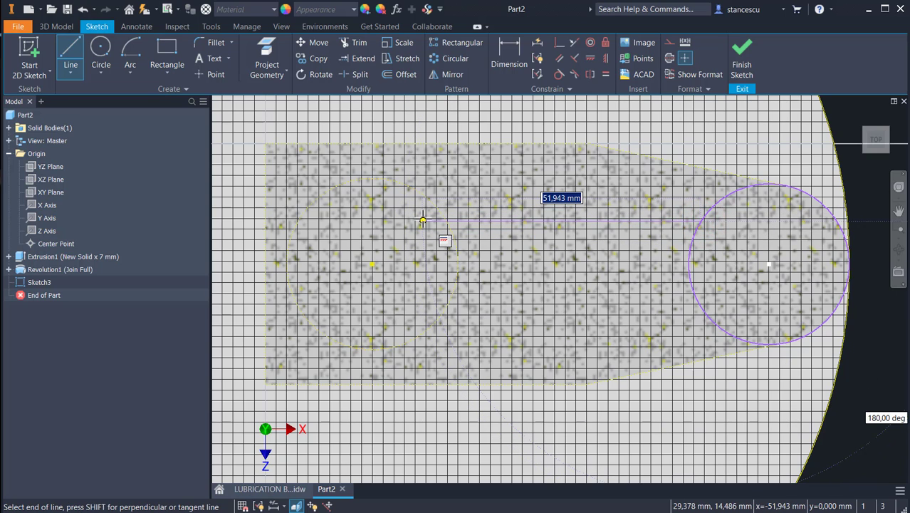
click(422, 220)
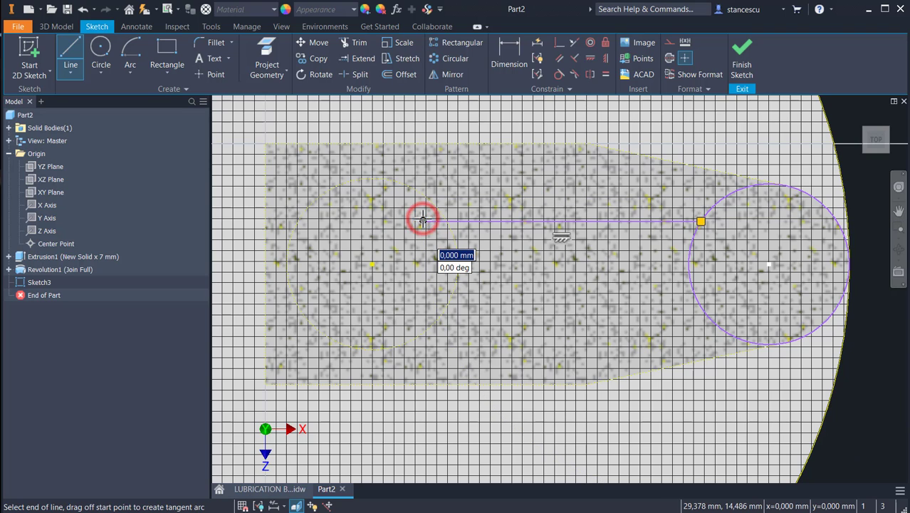
drag(423, 221, 372, 177)
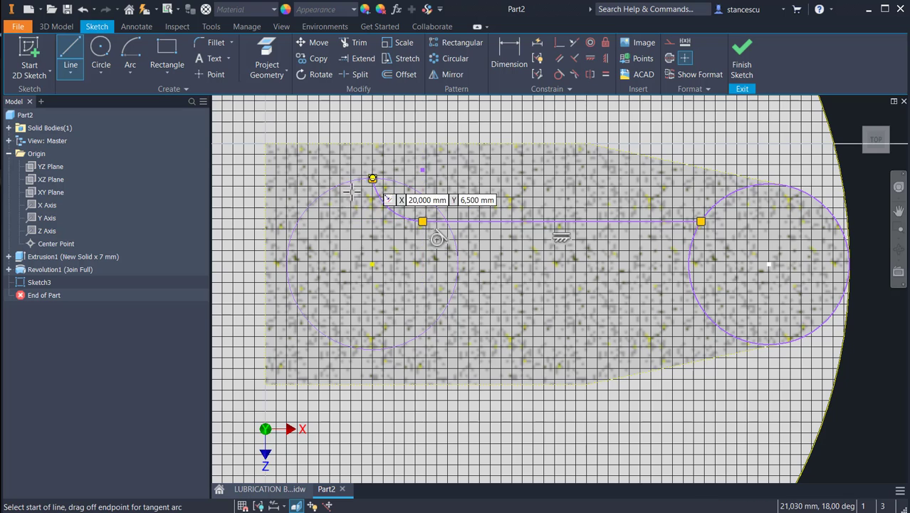
key(Escape)
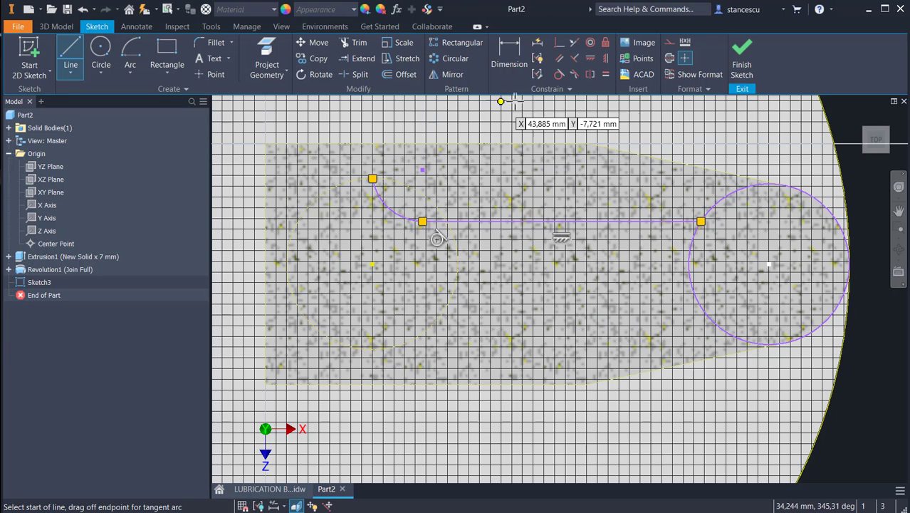
Step: Draw a 74 mm horizontal construction line between the boss circle's center and the end circle's center
click(268, 49)
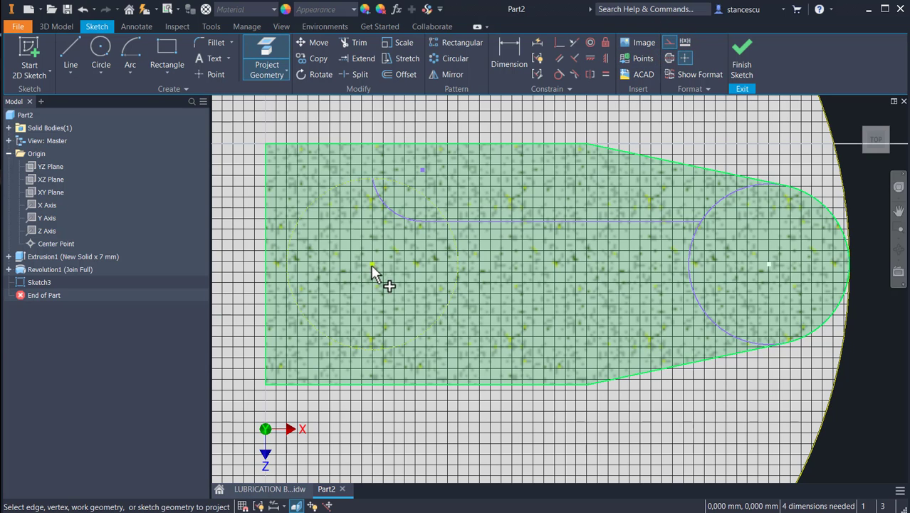
key(Escape)
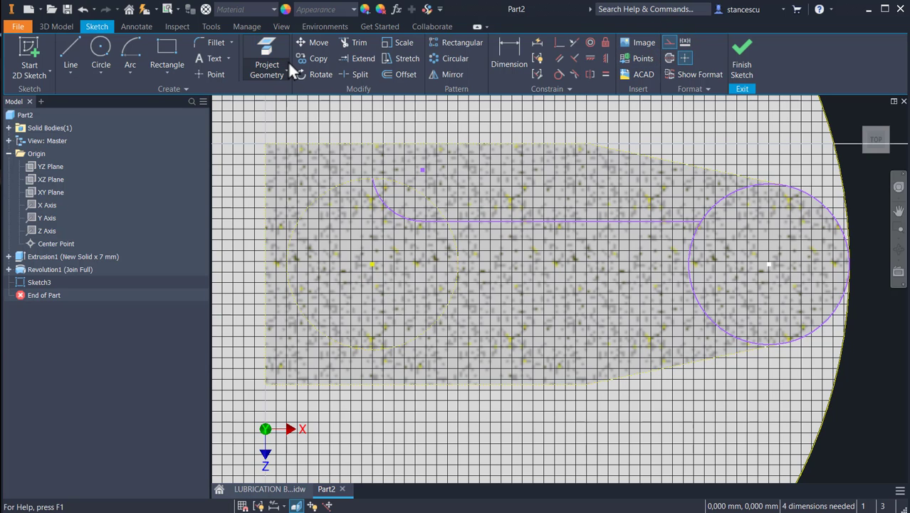
click(272, 63)
click(68, 52)
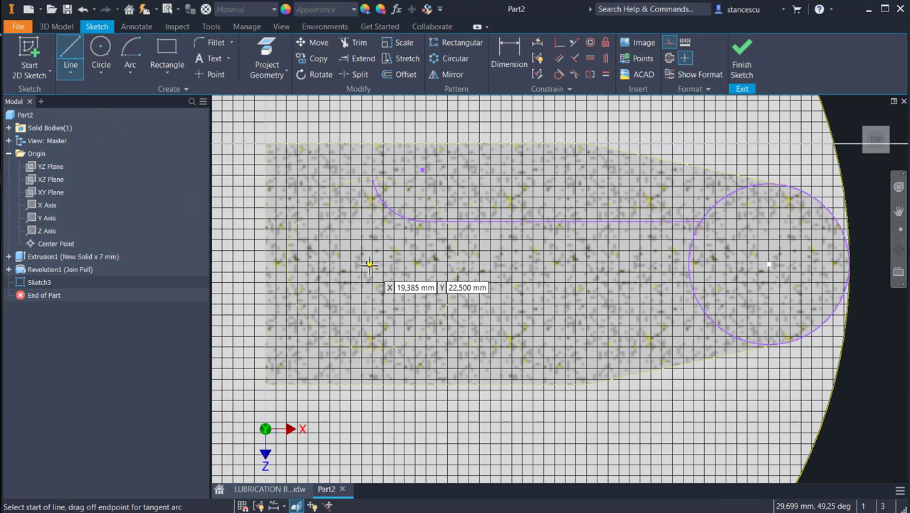
click(371, 265)
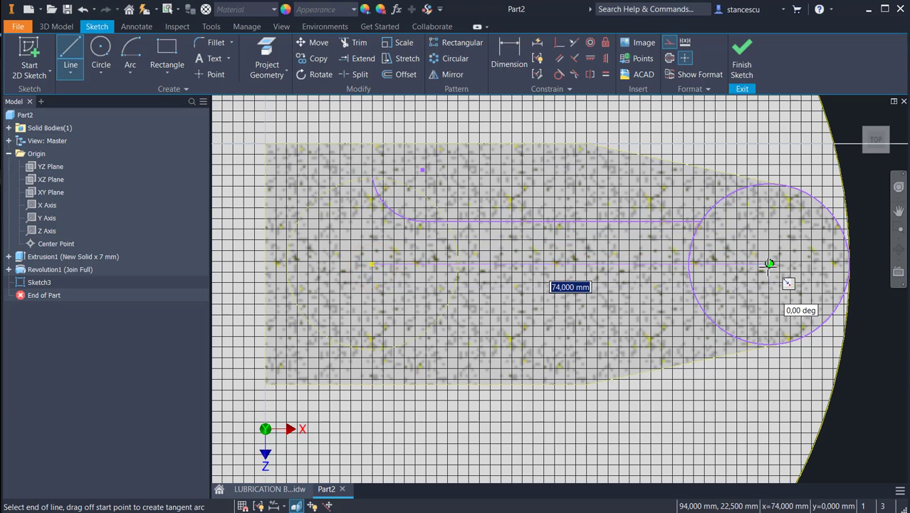
click(769, 265)
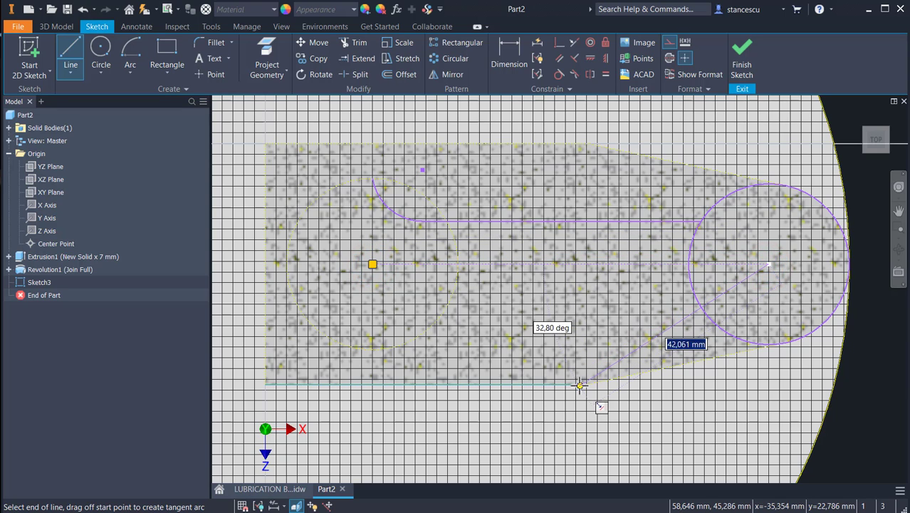
key(Escape)
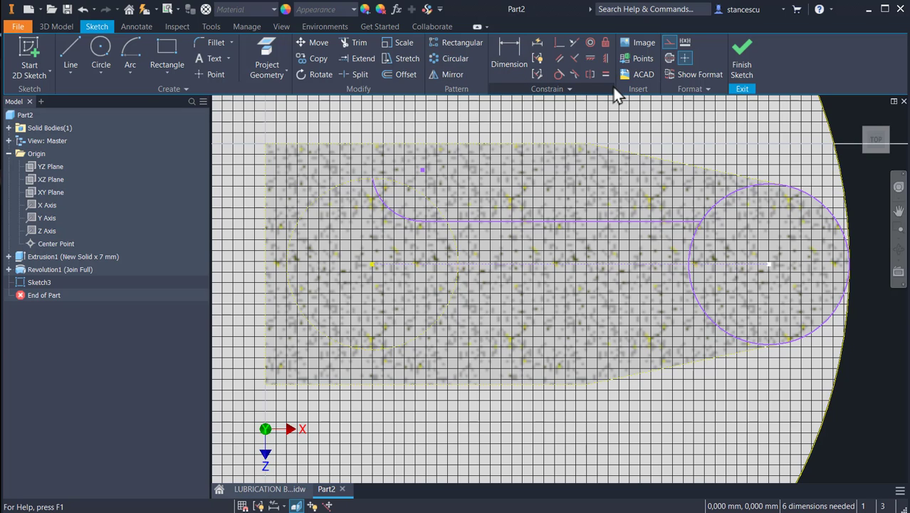
Step: Mirror the horizontal line and its tangent arc about the construction line joining the two centers
click(437, 74)
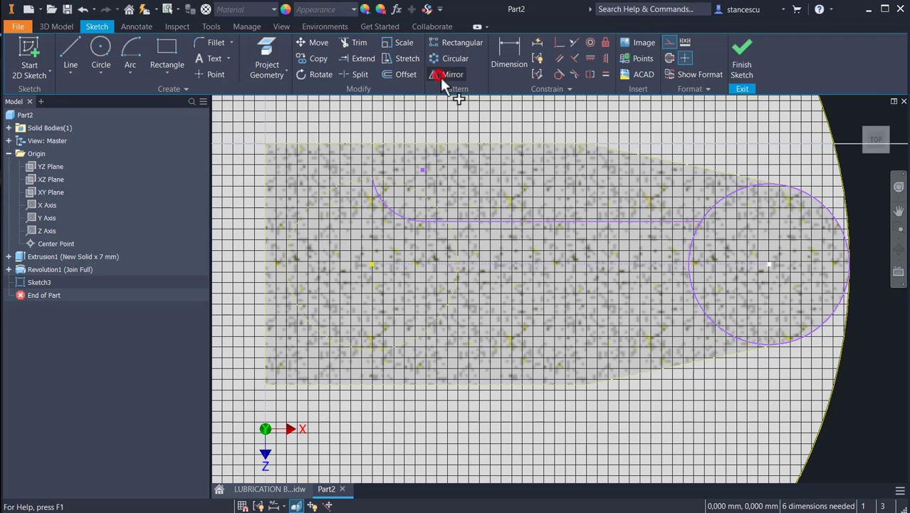
click(396, 210)
click(284, 130)
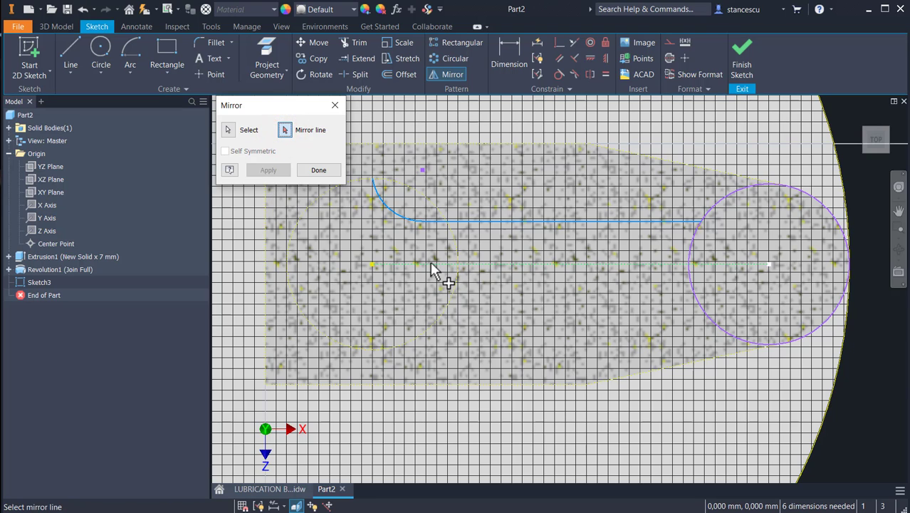
click(430, 262)
click(275, 170)
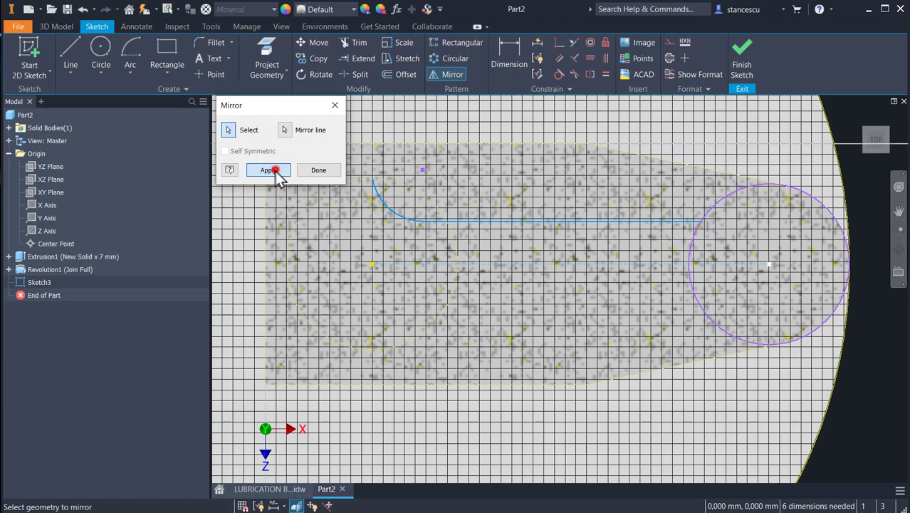
click(315, 171)
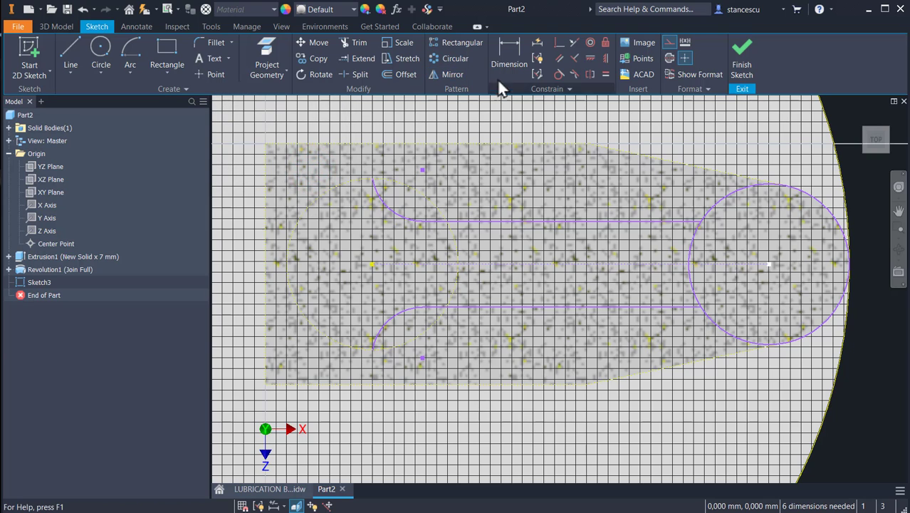
Step: Dimension the distance between the two parallel horizontal lines as 22 mm
click(507, 61)
click(530, 217)
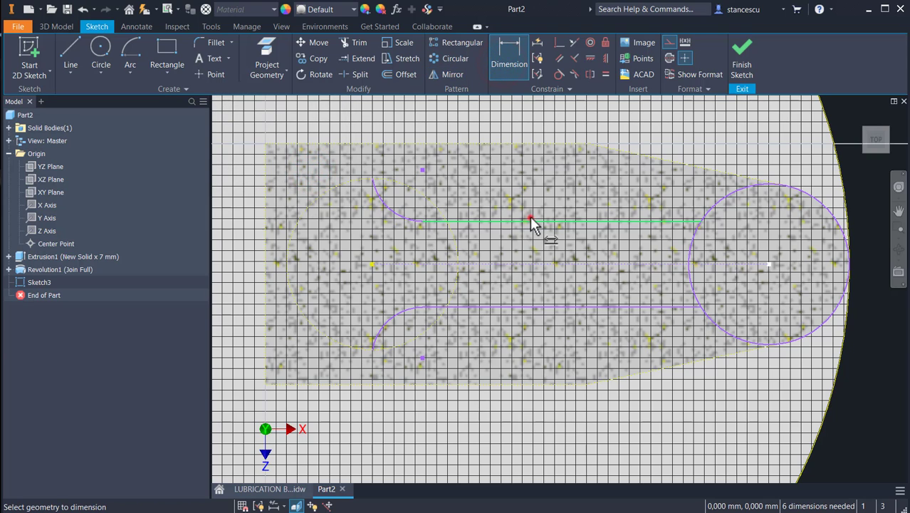
click(523, 306)
click(535, 257)
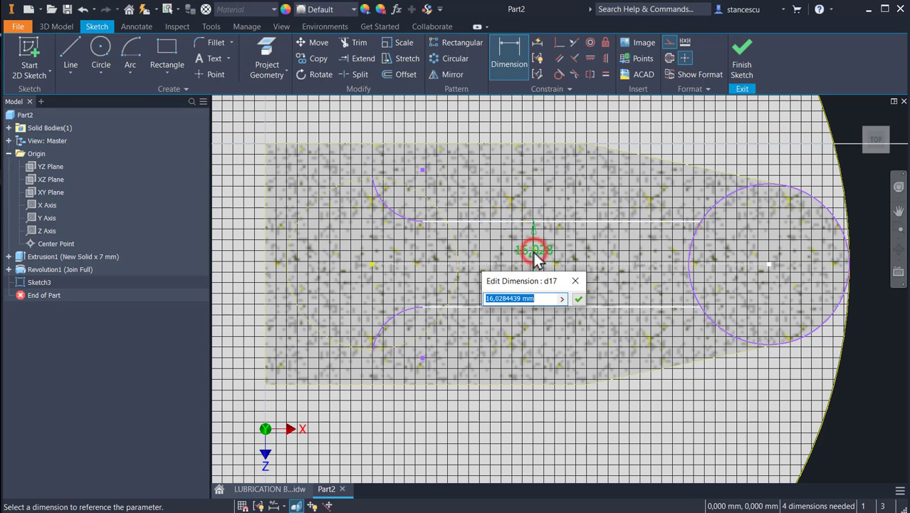
text(22)
key(Return)
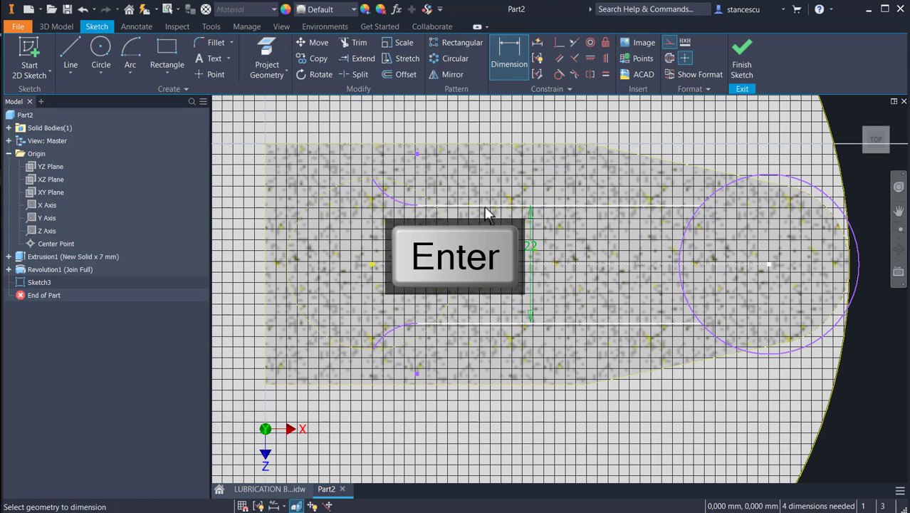
Step: Add a radius dimension to the upper tangent arc beside the boss circle, keeping its size as drawn
click(390, 198)
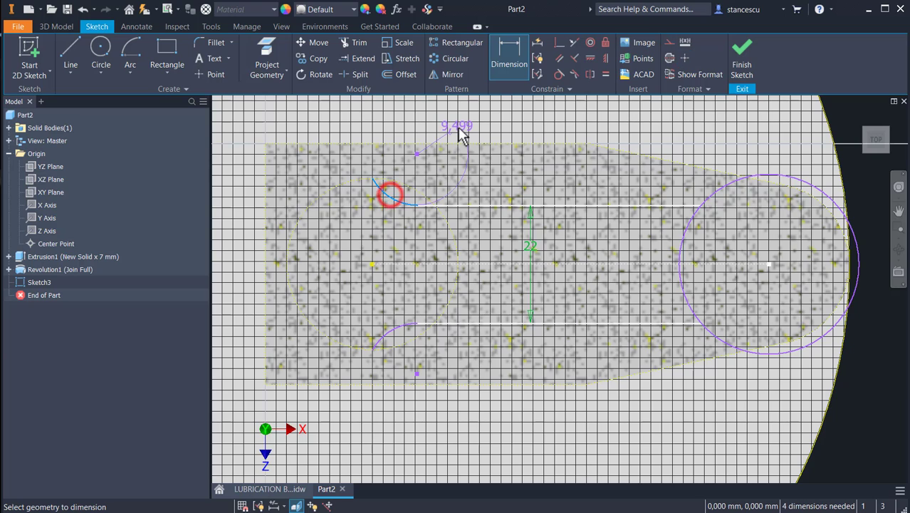
click(457, 126)
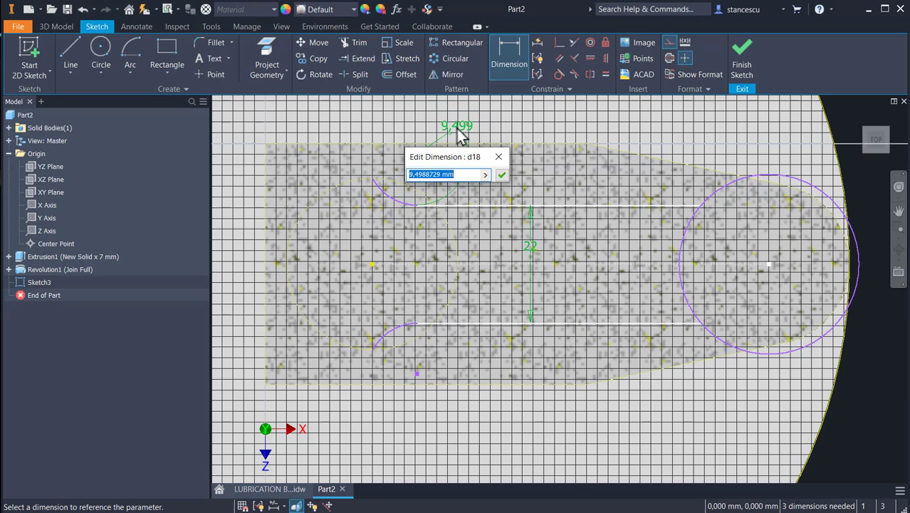
key(Escape)
key(Escape)
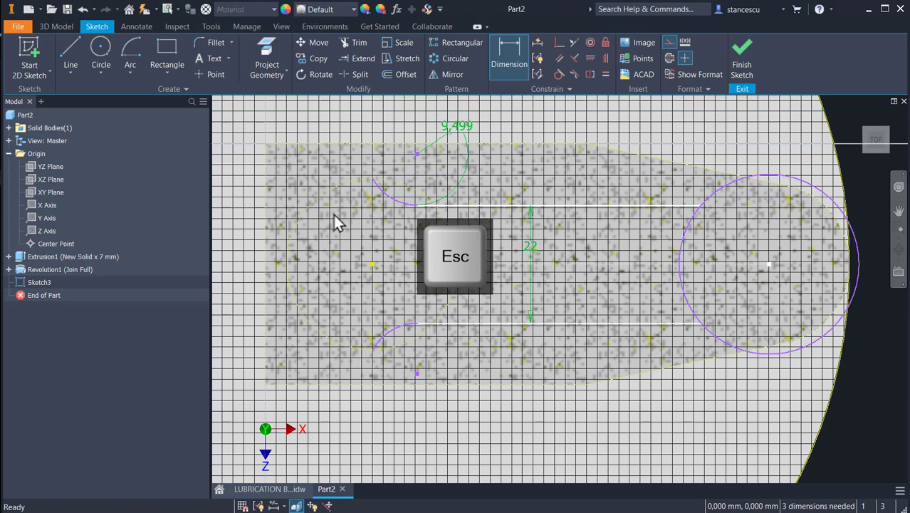
Step: Following the LUBRICATION BODY drawing, dimension the upper arc's end point 3 mm horizontally from the boss circle's center and set the arc's radius to 4 mm
click(276, 489)
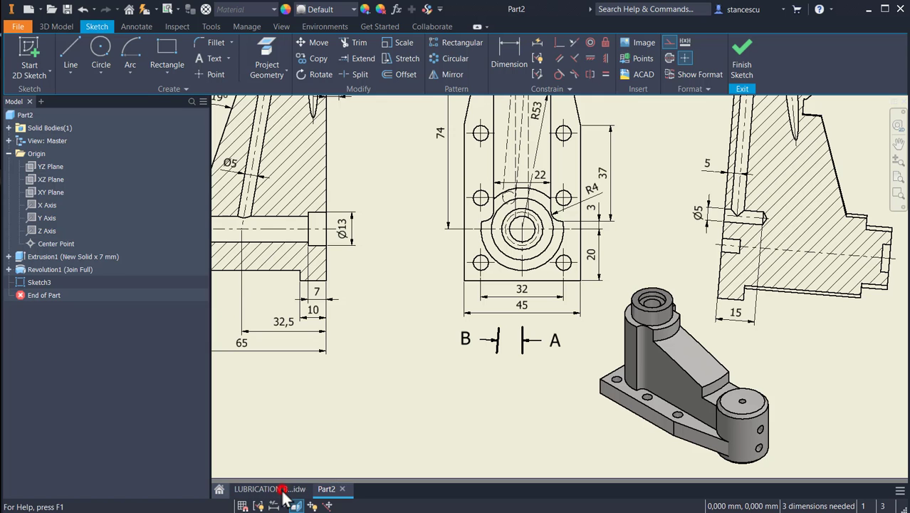
middle_drag(445, 369, 467, 404)
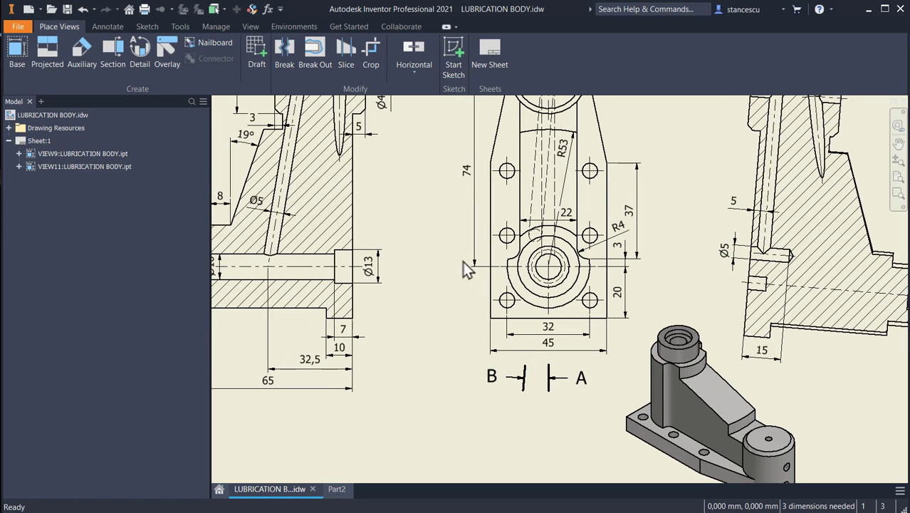
scroll(563, 288, up, 3)
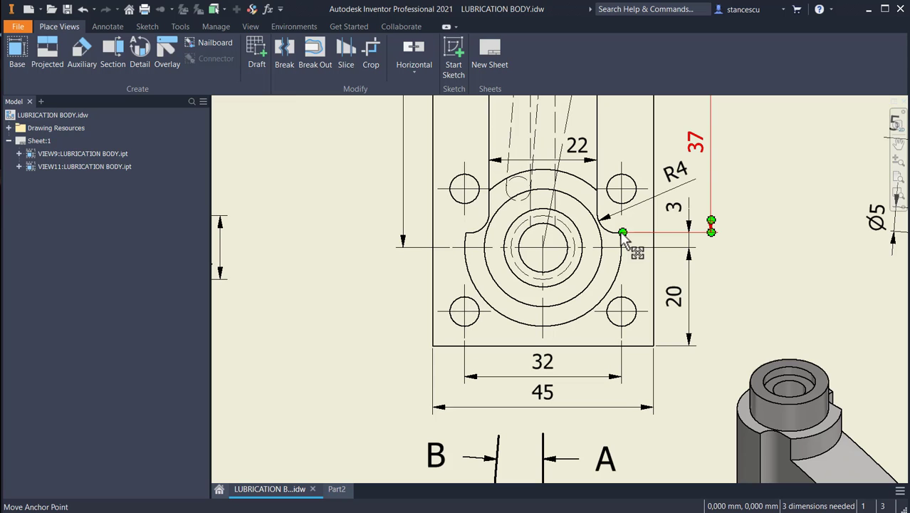
click(684, 228)
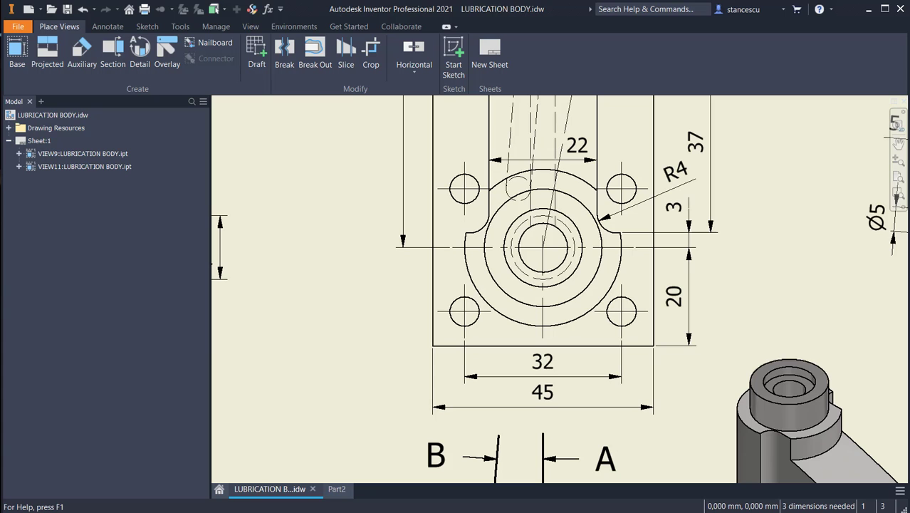
click(344, 489)
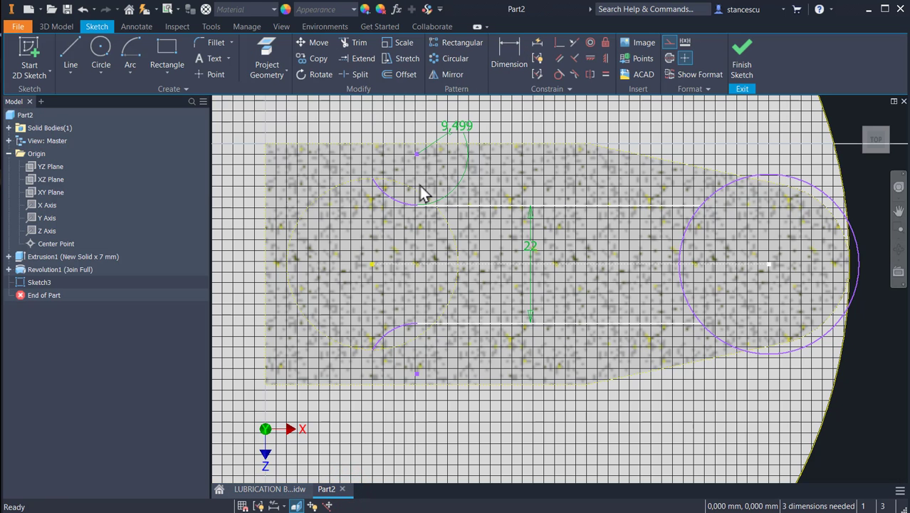
key(Escape)
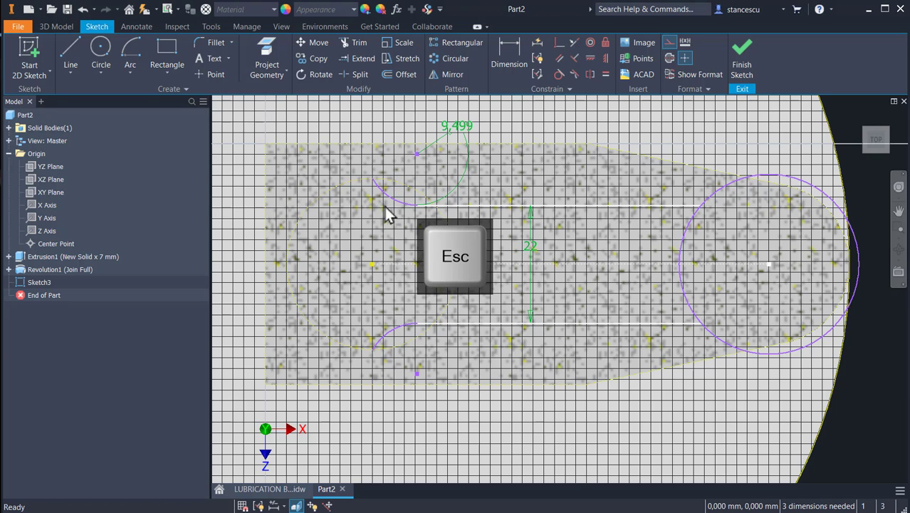
drag(417, 154, 432, 153)
click(504, 55)
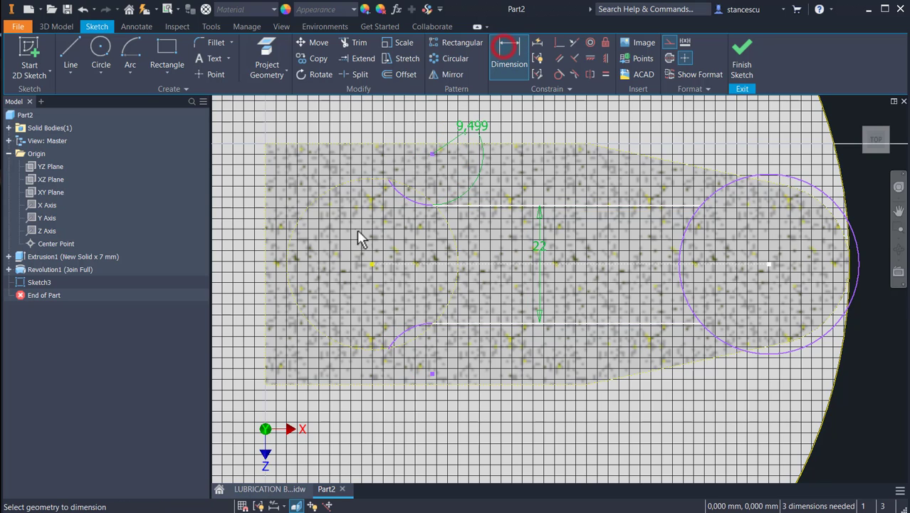
click(373, 266)
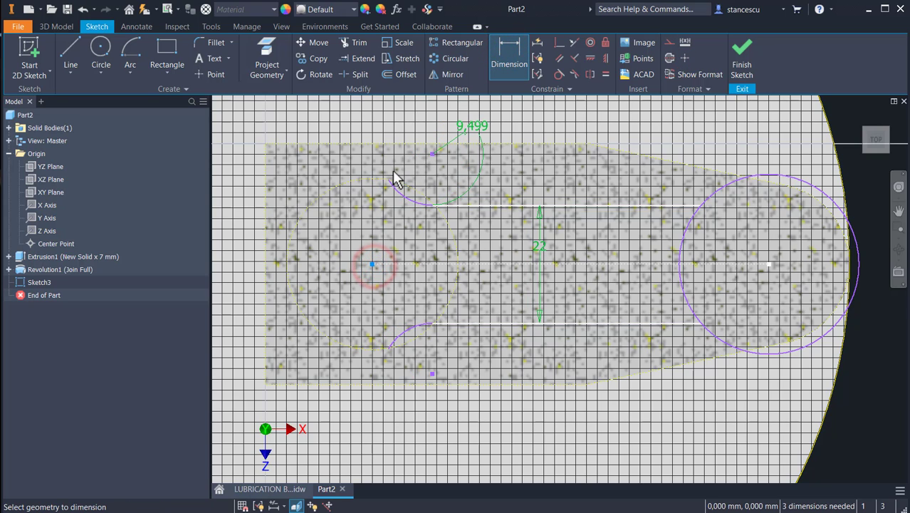
click(386, 180)
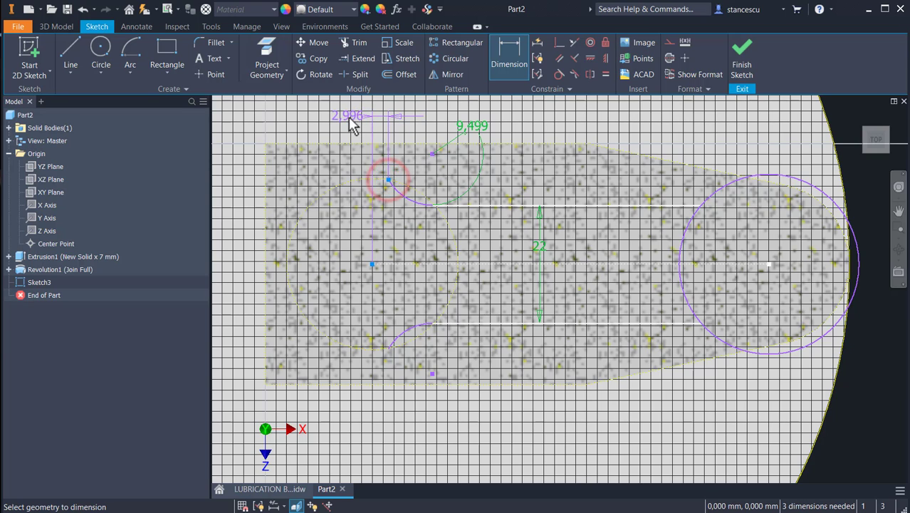
click(346, 116)
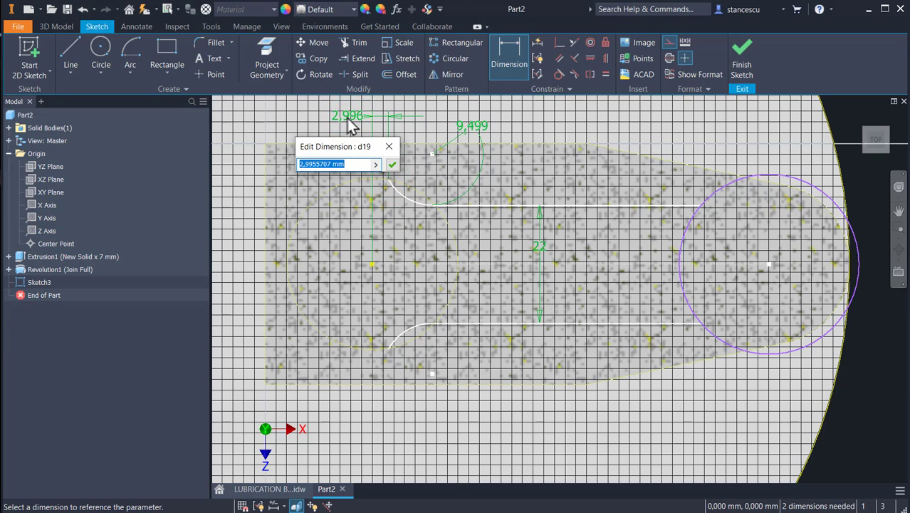
key(Return)
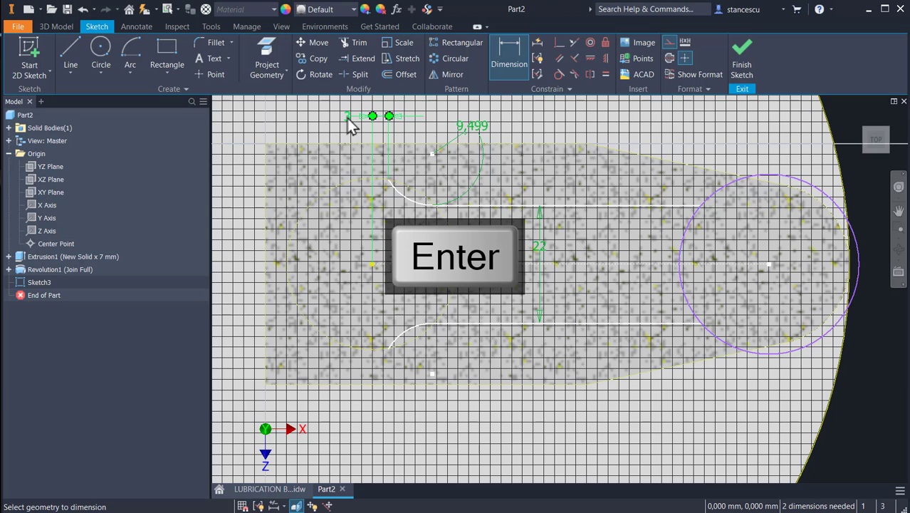
click(475, 131)
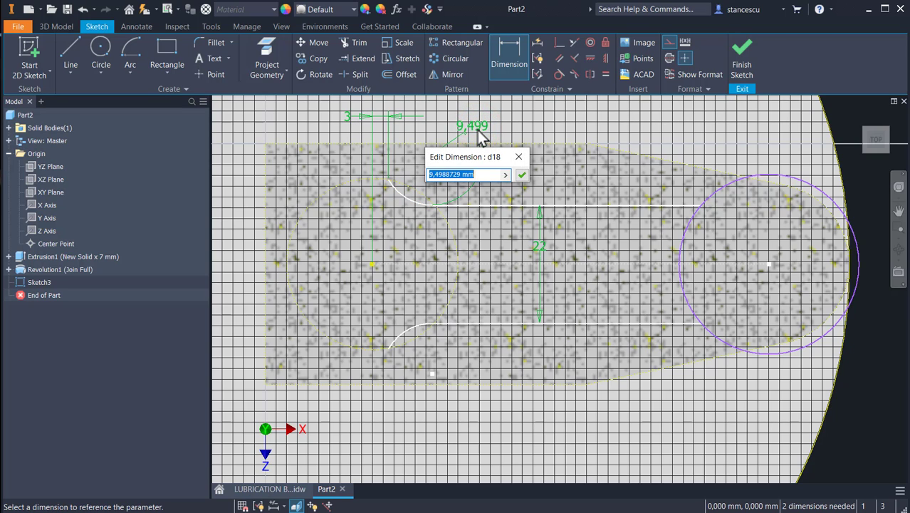
key(Return)
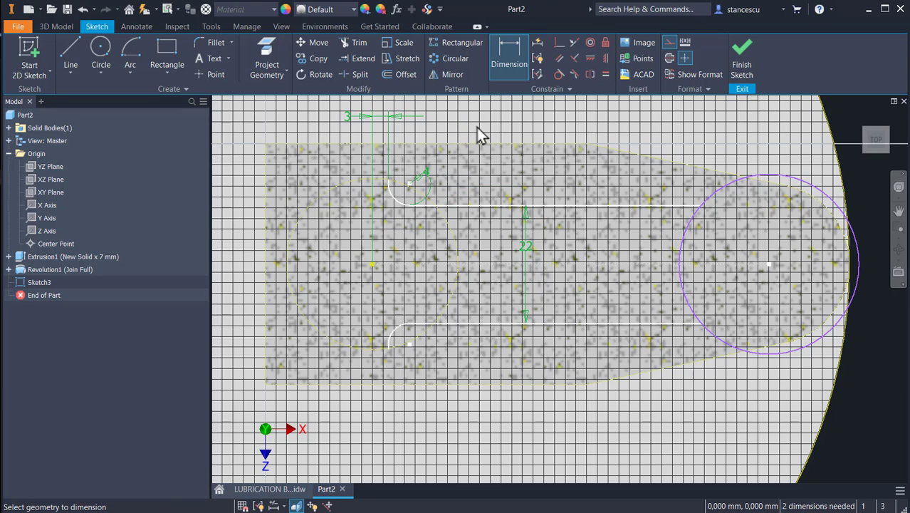
Step: Draw a construction center-point arc about the boss circle's center, joining the ends of the two 4 mm arcs around the boss's outer side
click(135, 64)
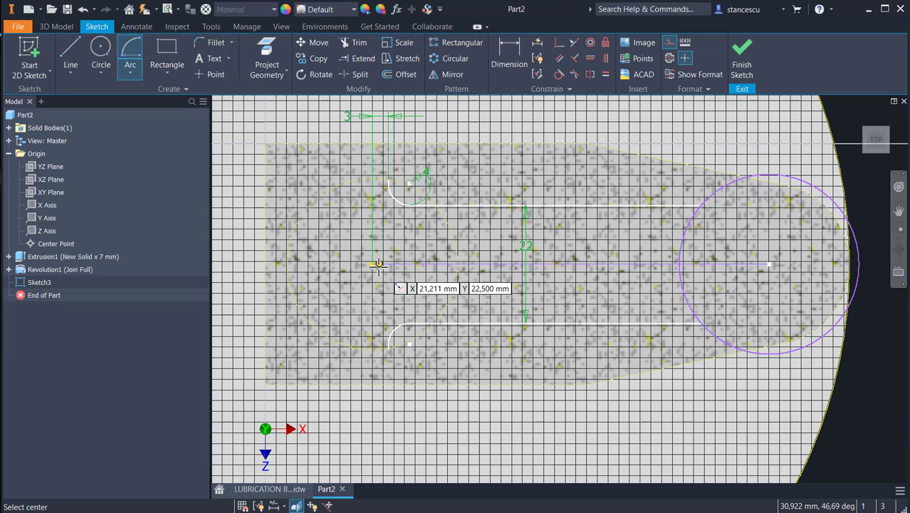
click(372, 264)
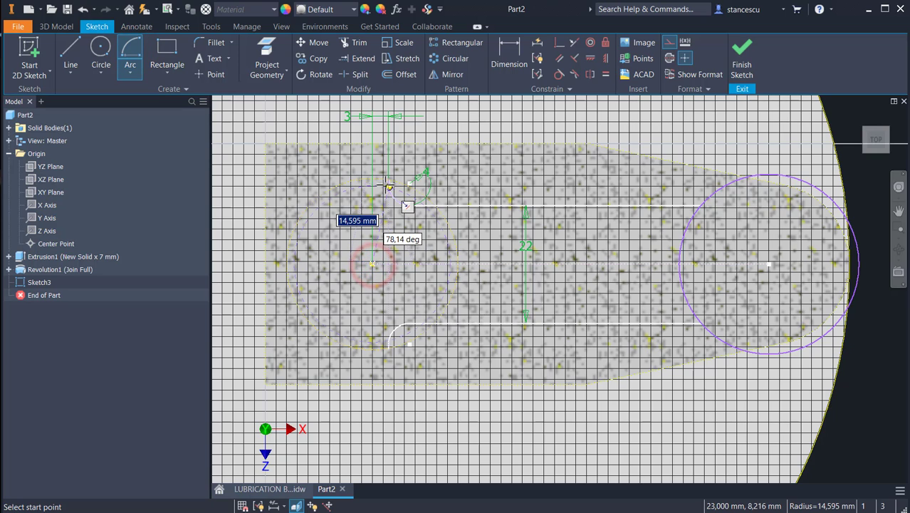
click(388, 178)
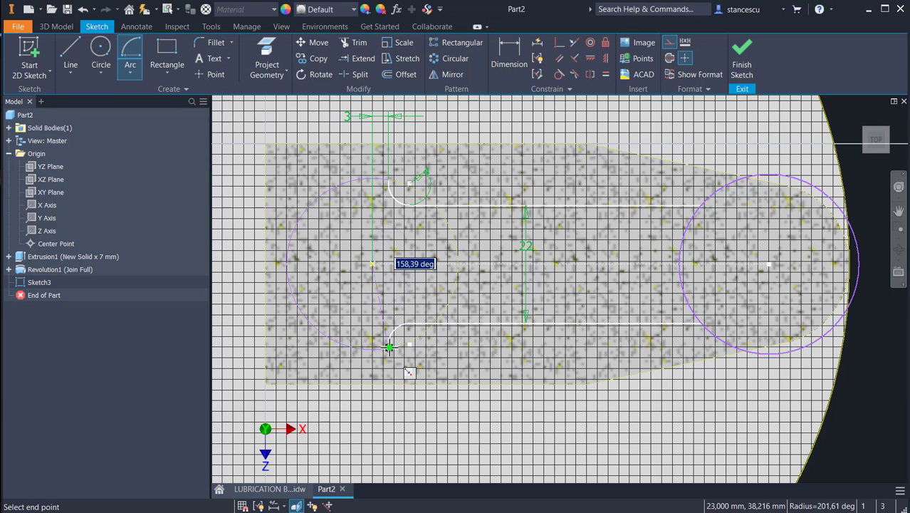
click(388, 347)
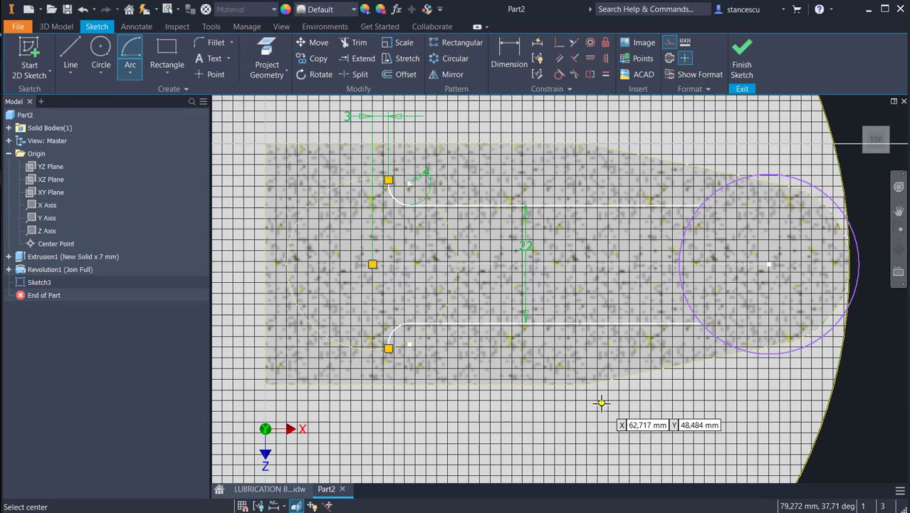
key(Escape)
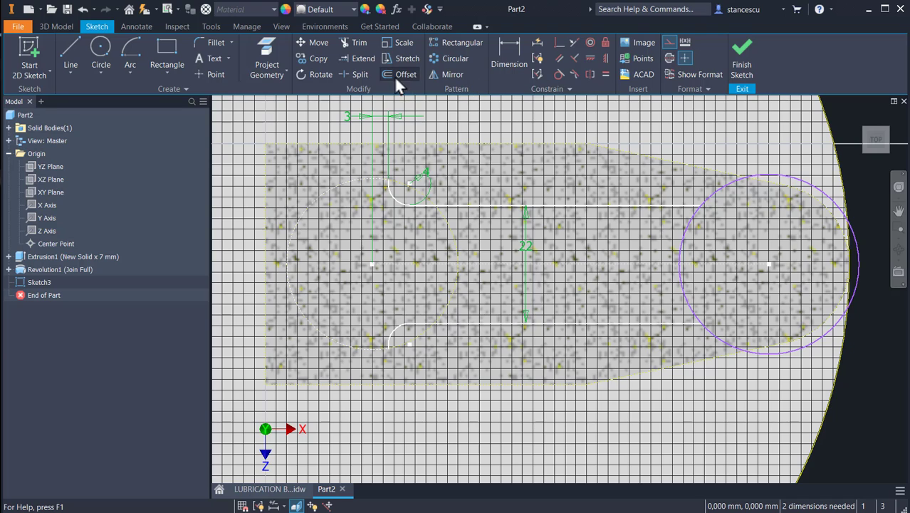
Step: Split the end circle where it meets the two horizontal lines and convert its outer portion to construction geometry
click(358, 75)
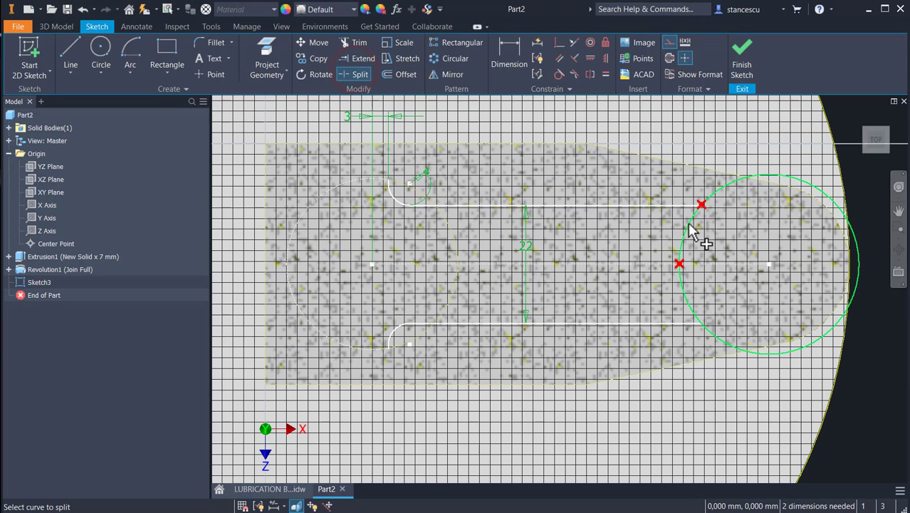
click(688, 220)
click(692, 306)
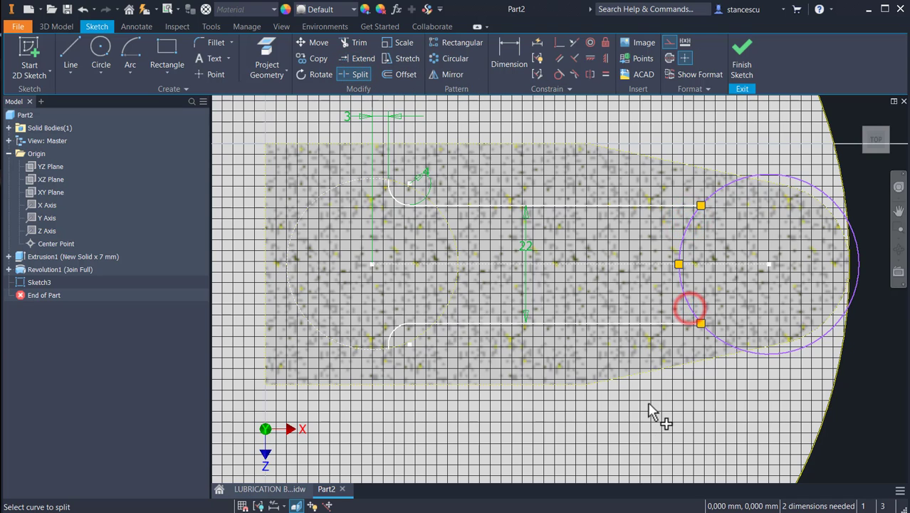
key(Escape)
drag(822, 154, 724, 392)
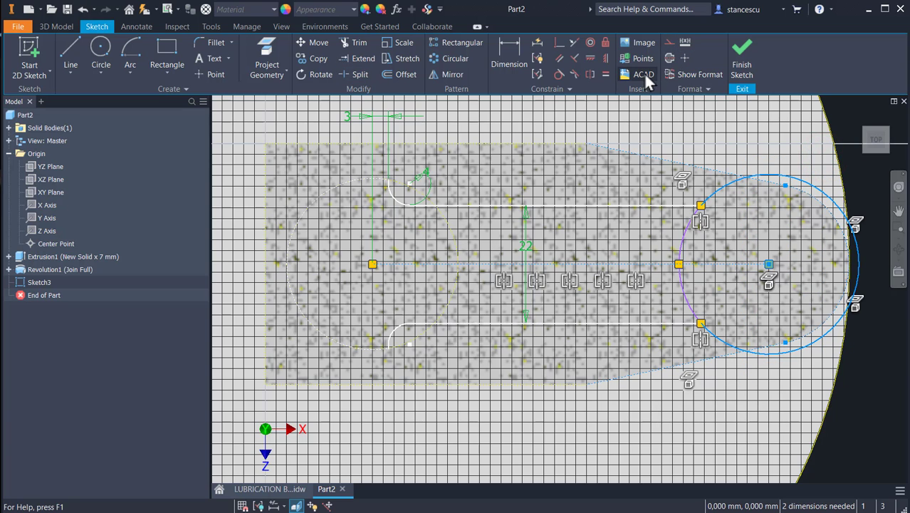
click(666, 44)
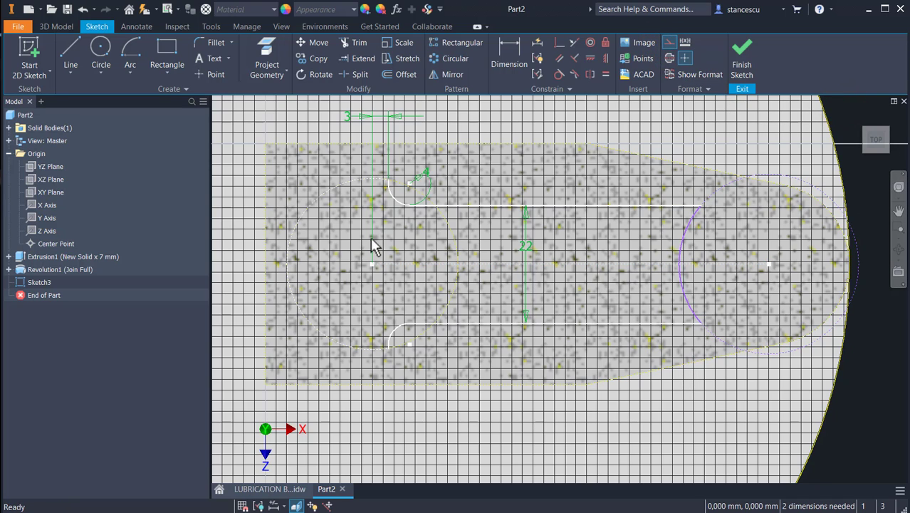
key(Escape)
Step: Change the projected boss circle from construction to regular geometry
click(355, 181)
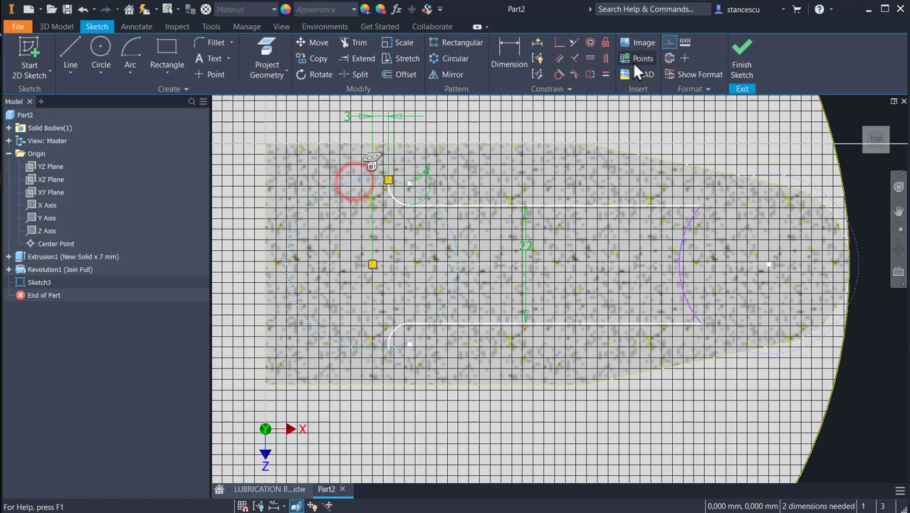
click(667, 39)
click(681, 100)
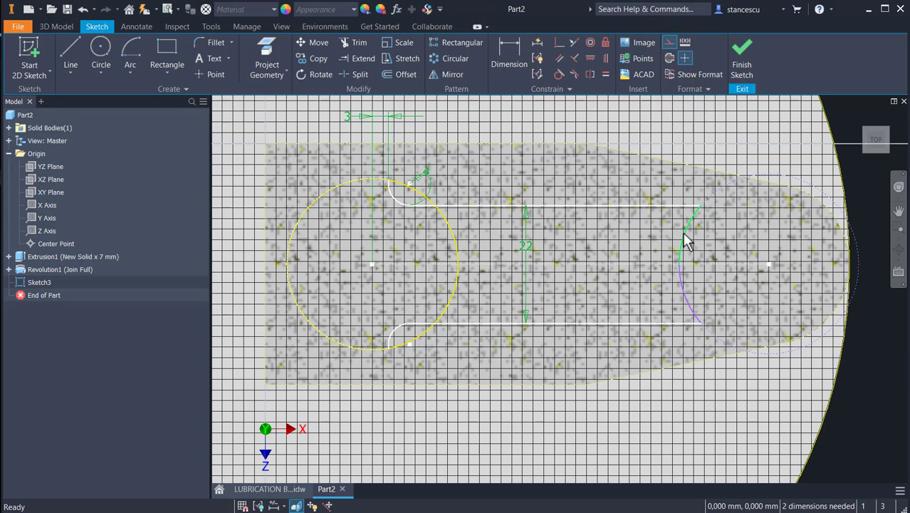
Step: Apply an Equal constraint between the inner arc of the split end circle and the projected rounded end of the body
drag(686, 243, 656, 239)
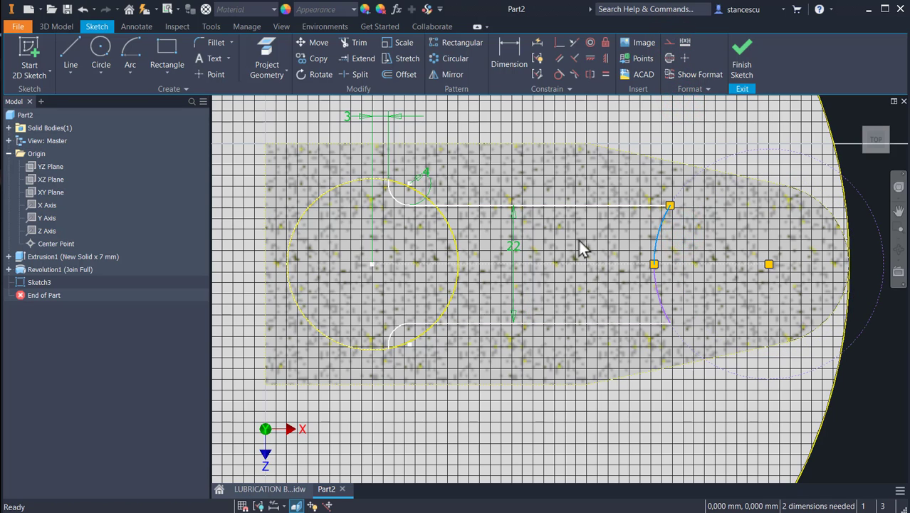
click(602, 73)
click(654, 242)
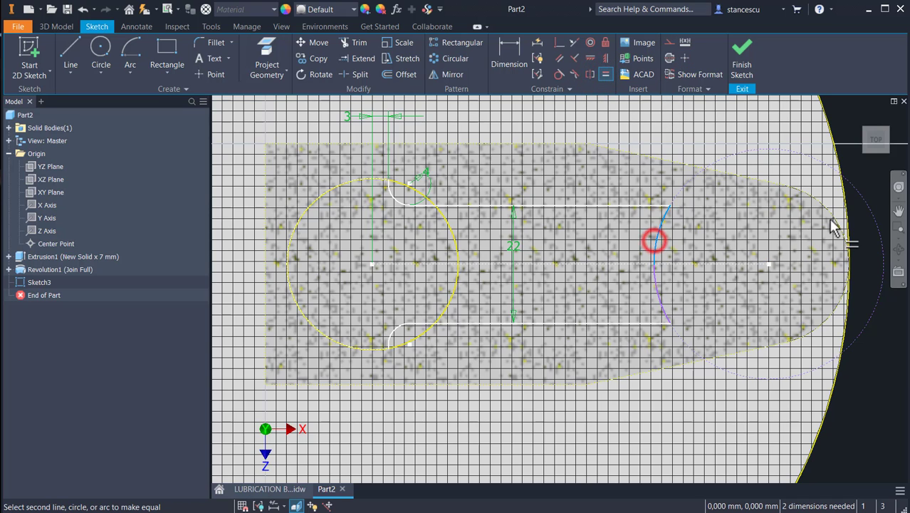
click(829, 218)
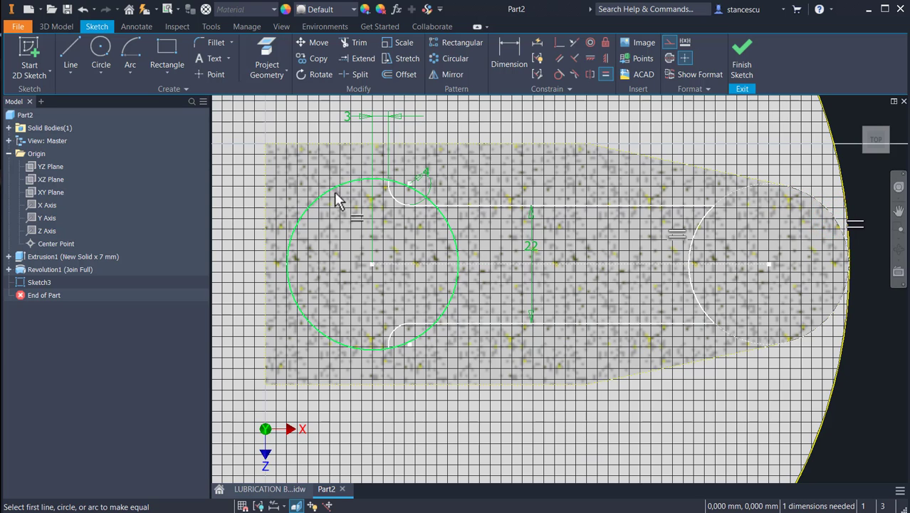
click(358, 185)
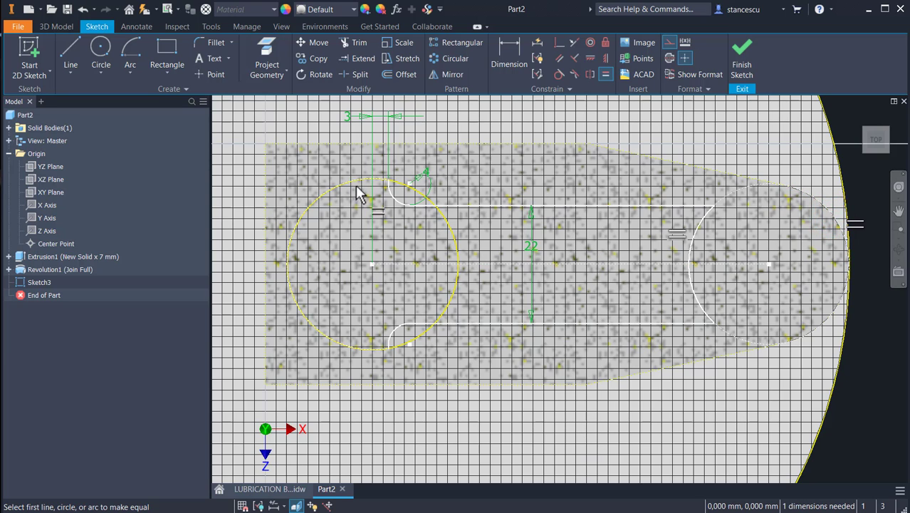
key(Escape)
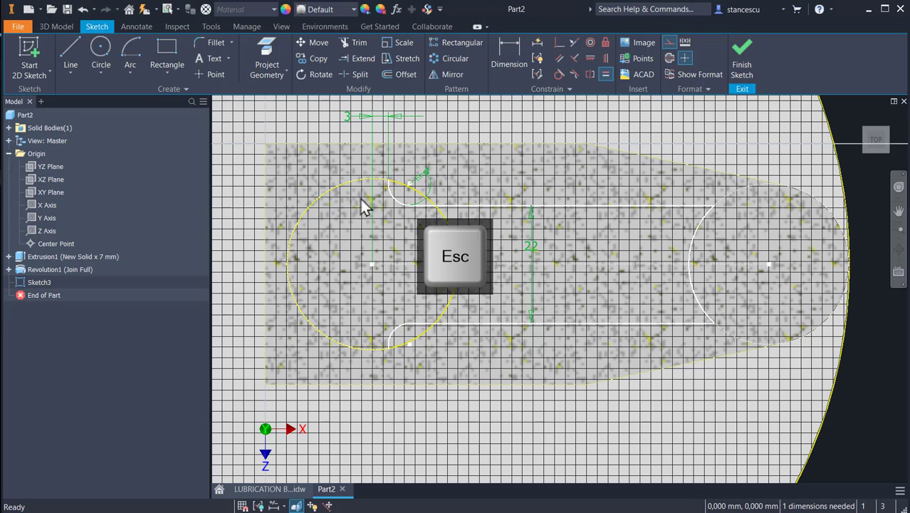
Step: Return the projected boss circle to construction geometry
click(401, 186)
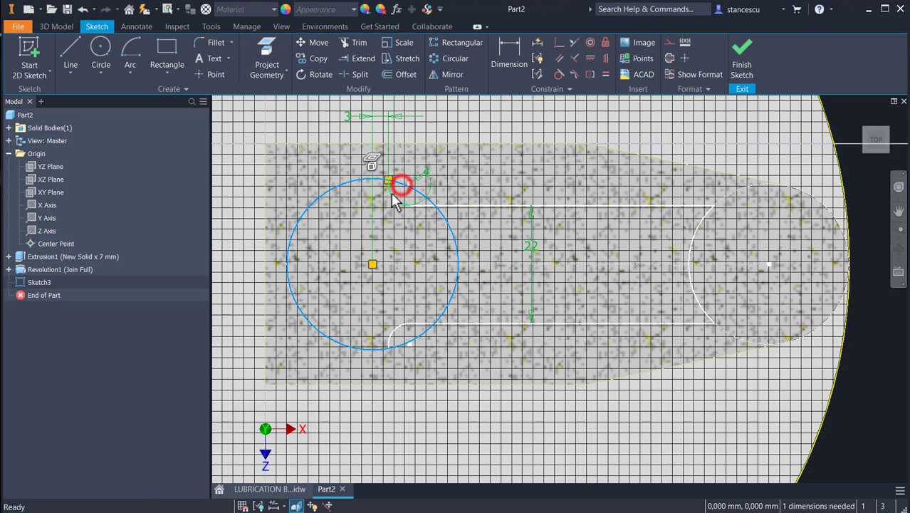
click(667, 42)
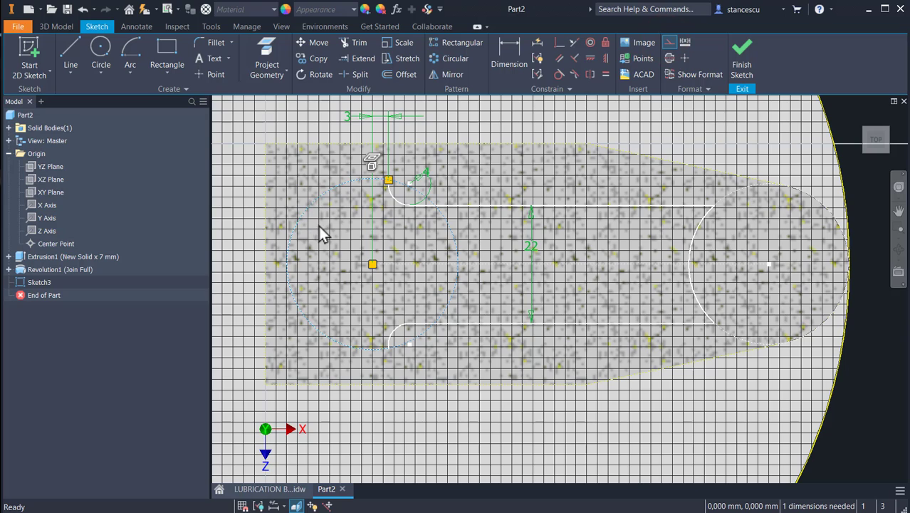
key(Escape)
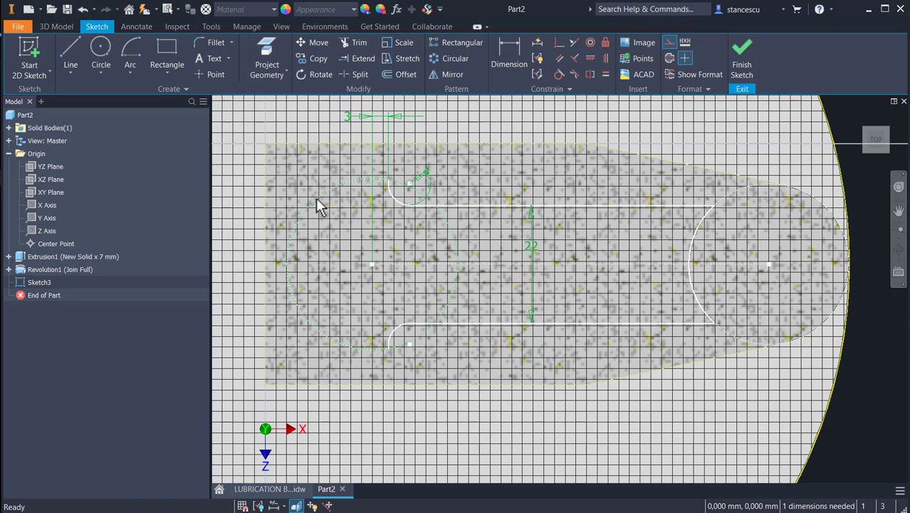
Step: Change the outer arc of the projected boss circle from construction to regular geometry and finish the sketch
mouse_move(315, 197)
click(352, 215)
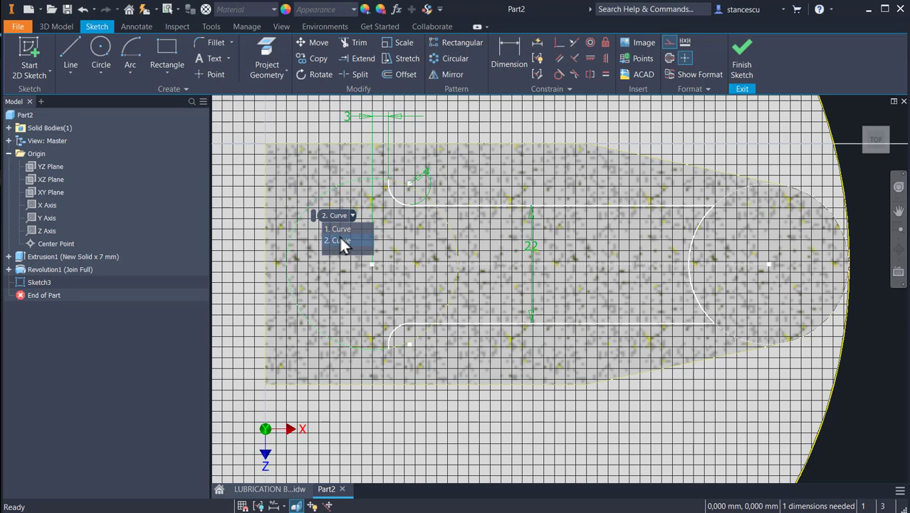
click(341, 239)
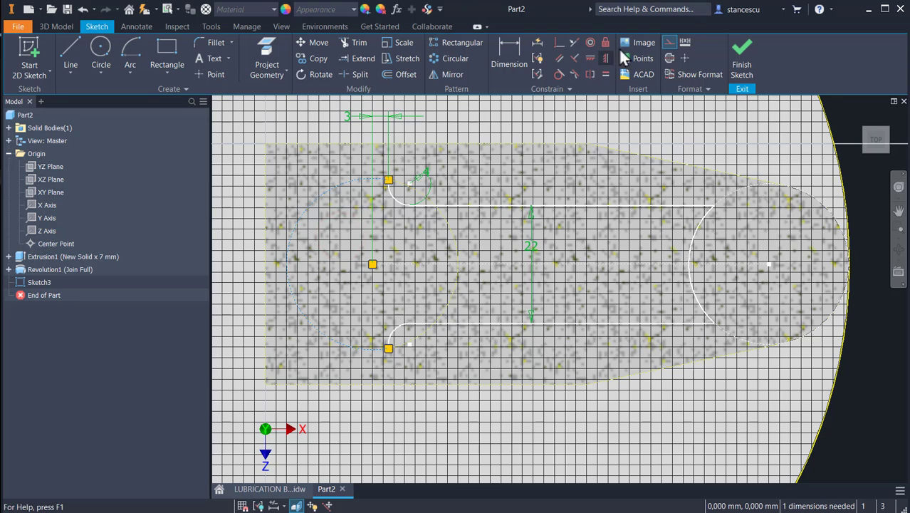
click(672, 44)
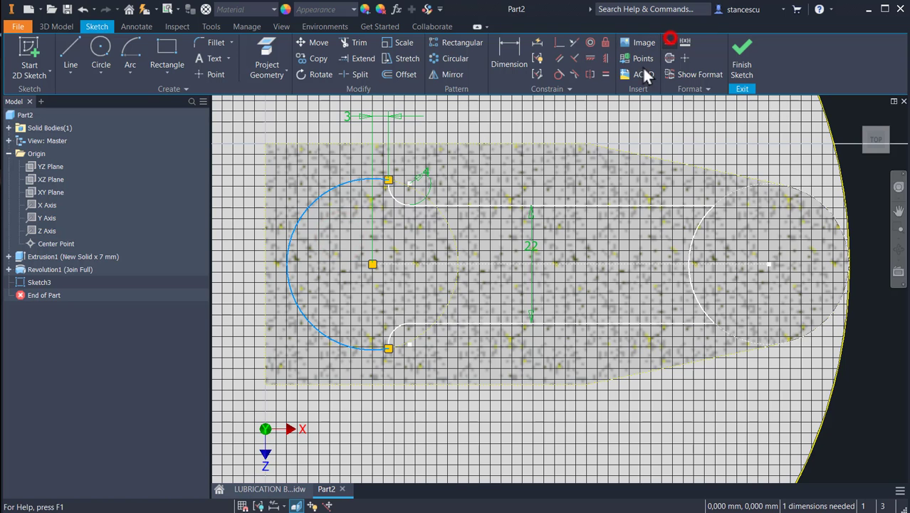
click(712, 119)
click(742, 69)
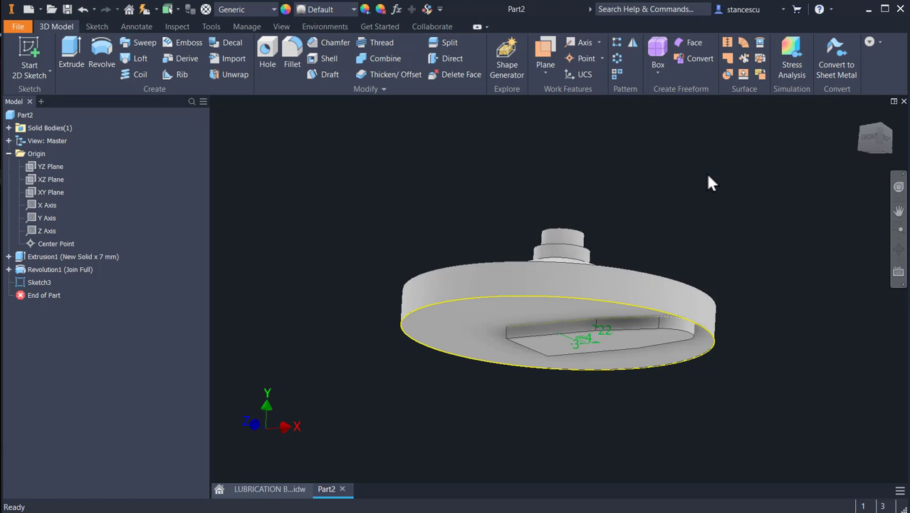
Step: Extrude the region outside the boss-and-web outline as a cut through all, reversed upward through the body
click(71, 53)
mouse_move(489, 202)
shift+middle_down()
mouse_move(495, 218)
mouse_move(491, 198)
shift+middle_up()
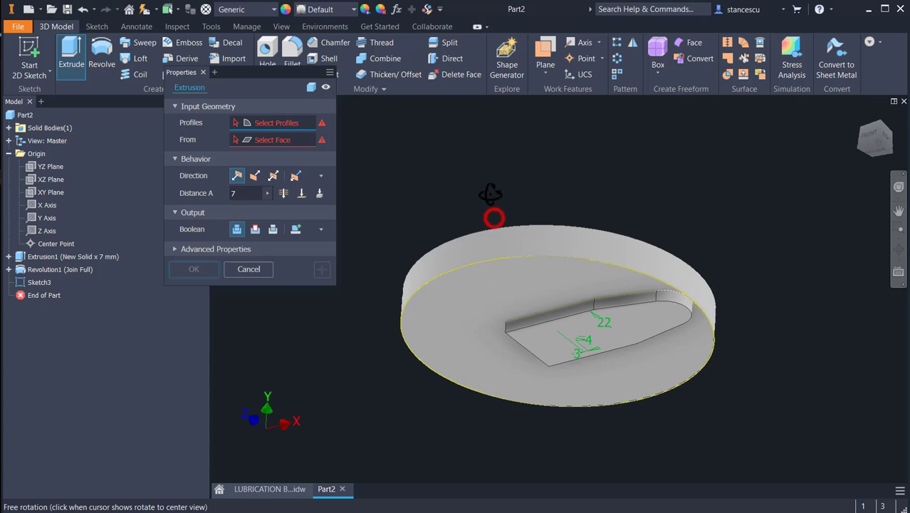
click(507, 276)
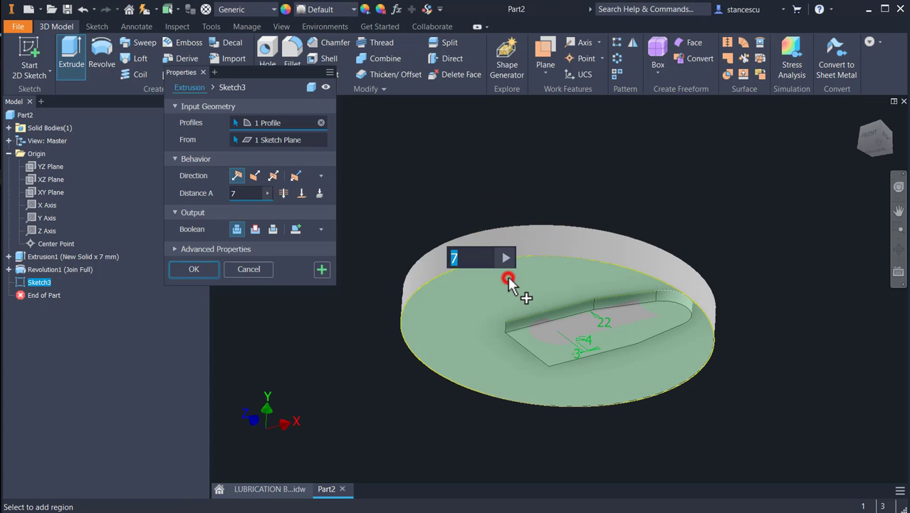
scroll(617, 330, up, 2)
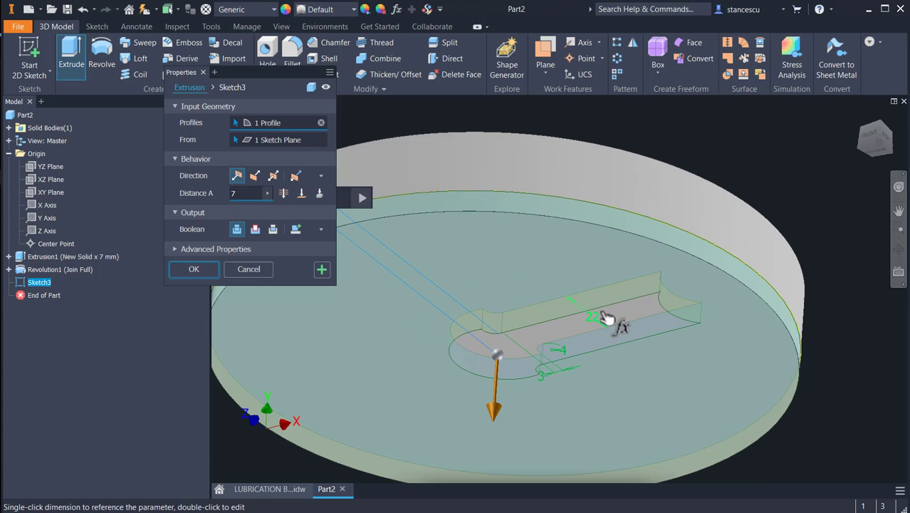
shift+middle_drag(609, 321, 593, 355)
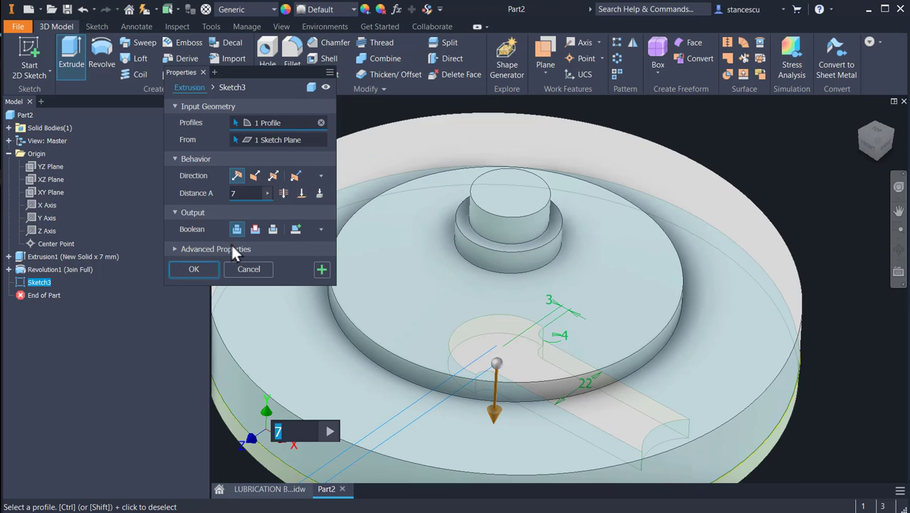
click(255, 229)
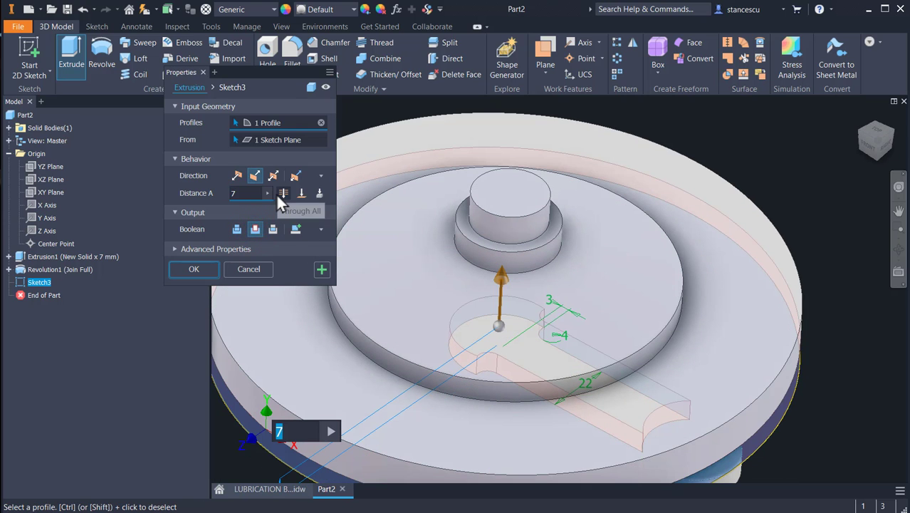
click(275, 193)
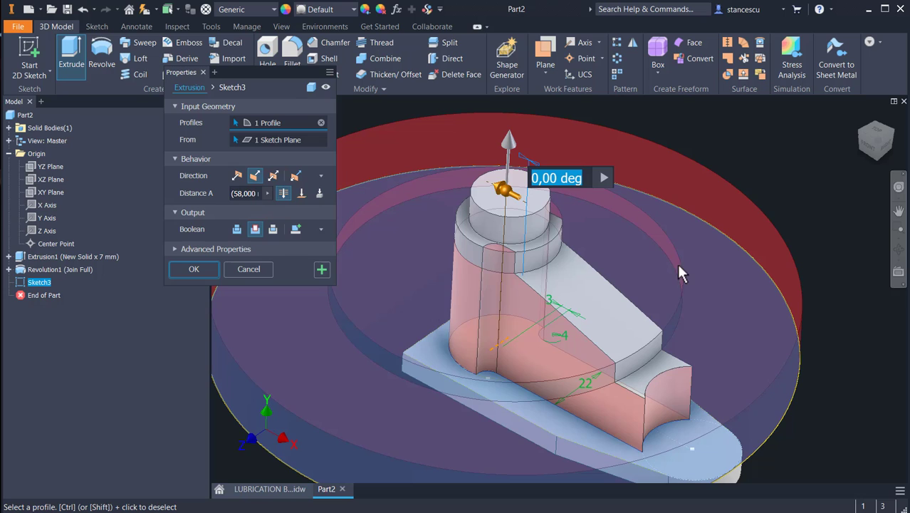
scroll(677, 261, up, 3)
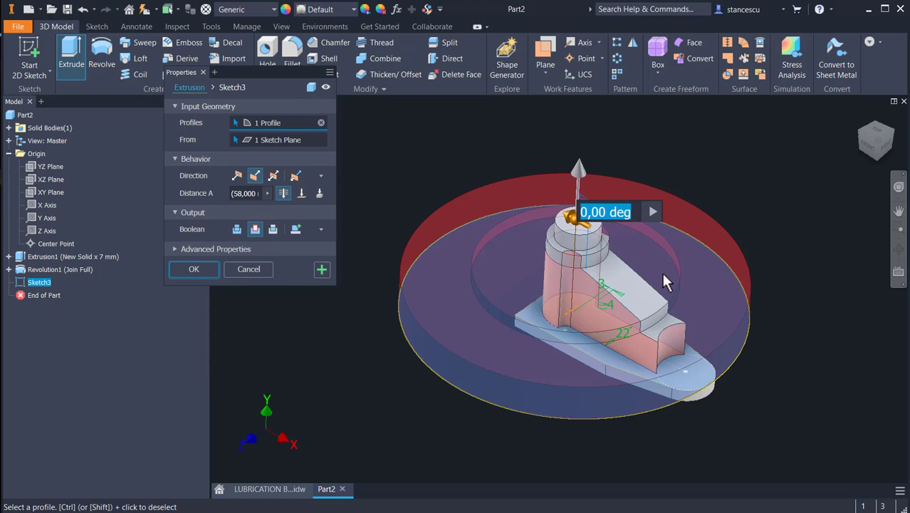
click(201, 270)
click(296, 289)
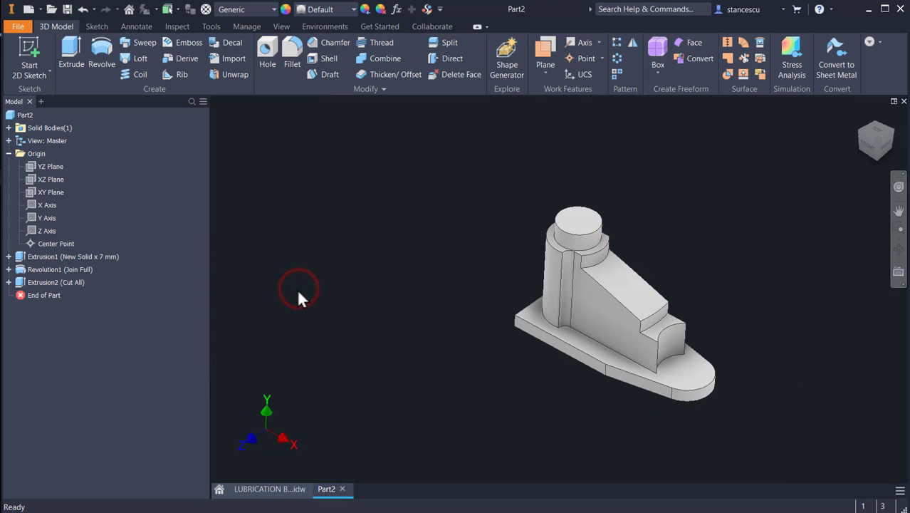
Step: Examine the isometric view in the LUBRICATION BODY drawing for the end cylinder, then return to the part
key(F6)
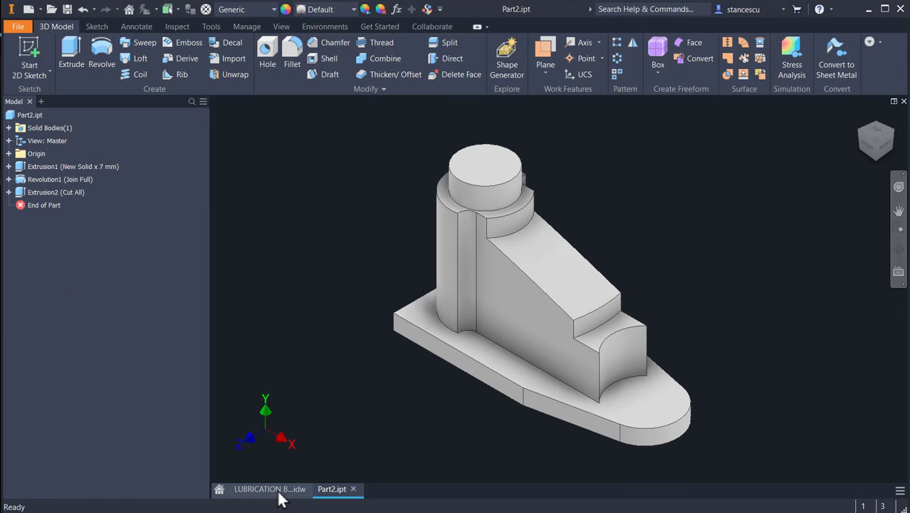
click(277, 491)
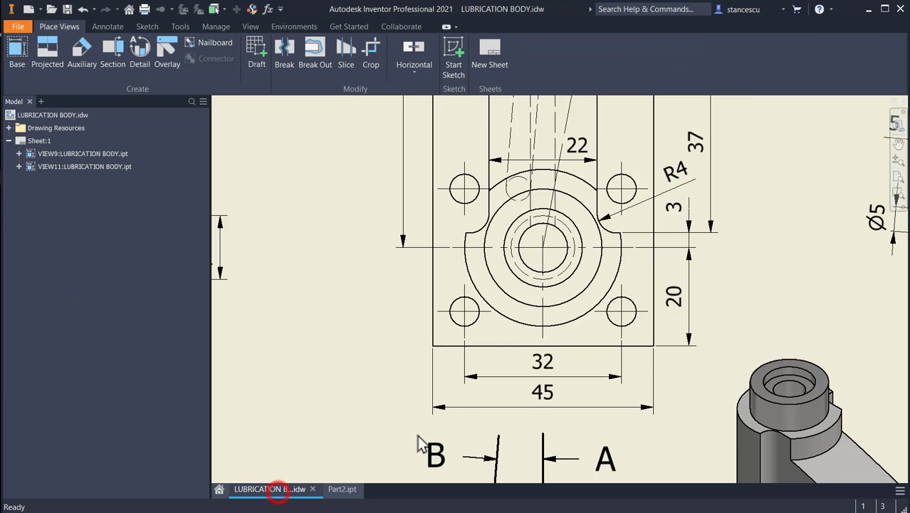
mouse_move(624, 402)
middle_down()
mouse_move(533, 186)
mouse_move(516, 276)
middle_up()
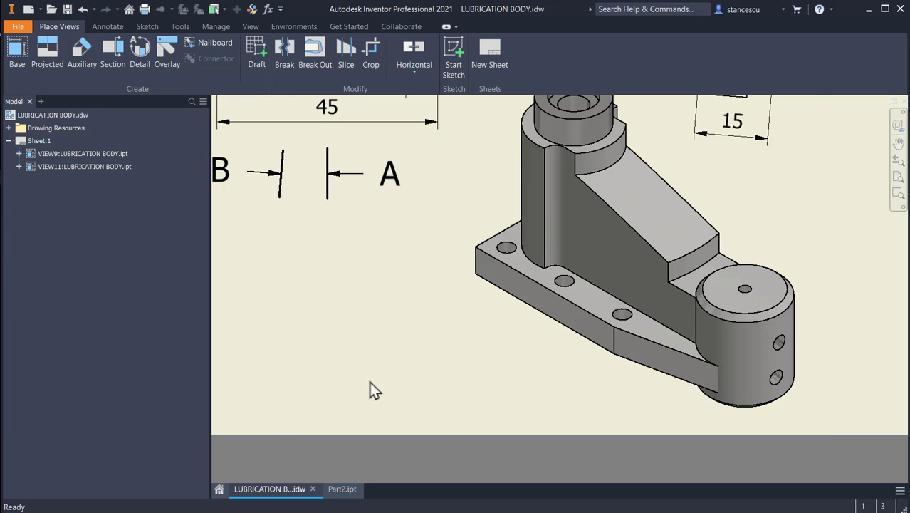
click(342, 491)
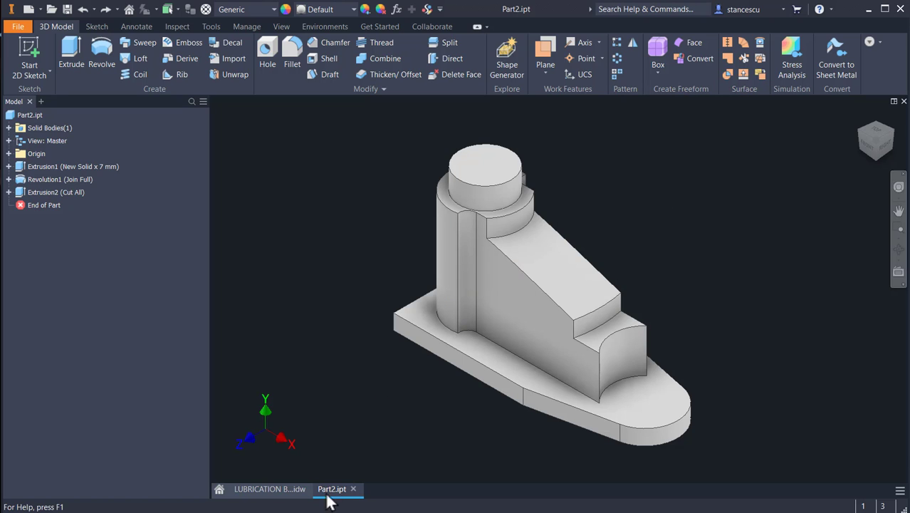
Step: Sketch a 30 mm circle on the base plate's underside, centred on the rounded end's arc, and finish the sketch
shift+middle_drag(528, 436, 560, 380)
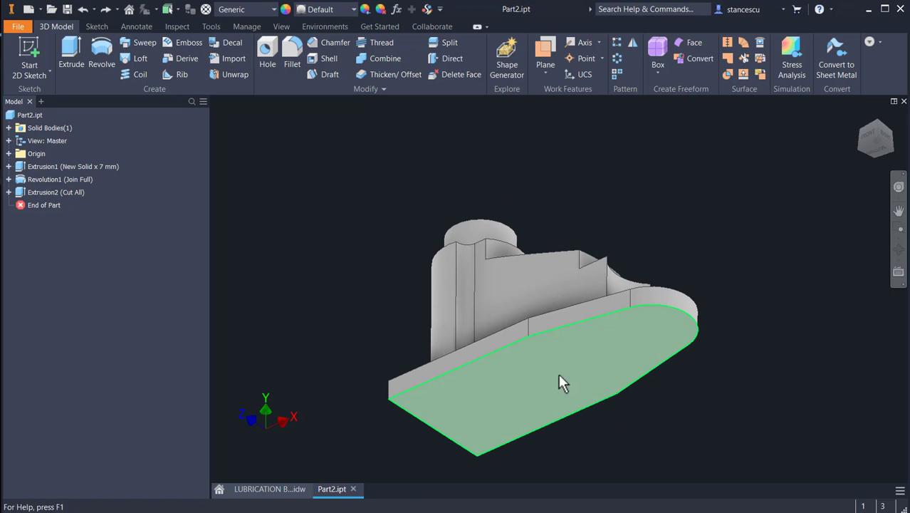
click(581, 358)
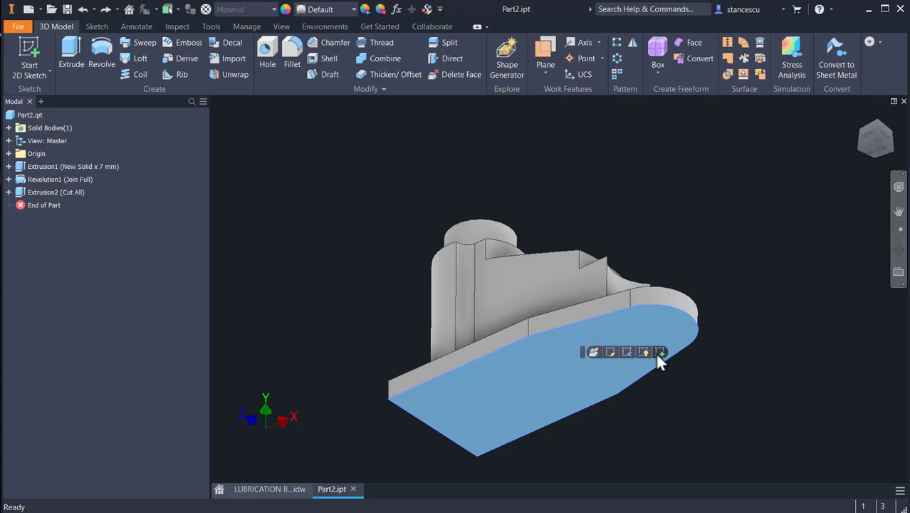
click(656, 351)
click(101, 45)
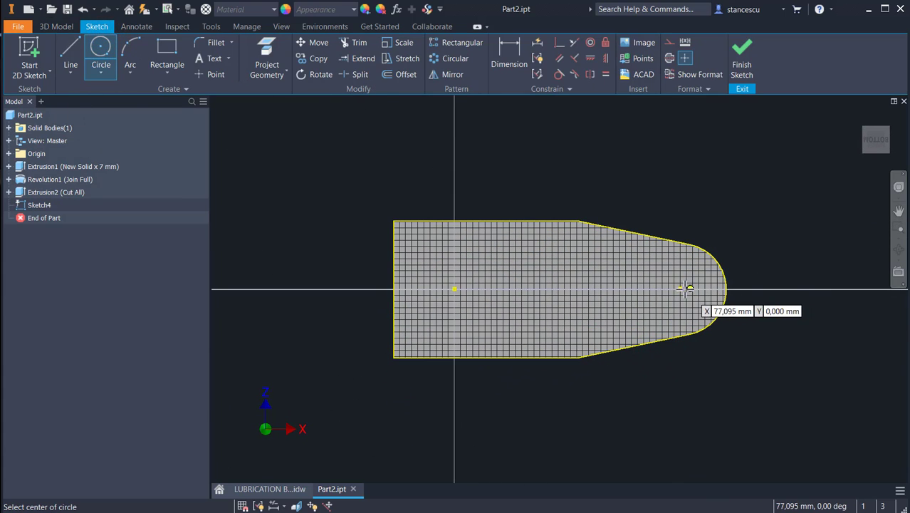
click(680, 288)
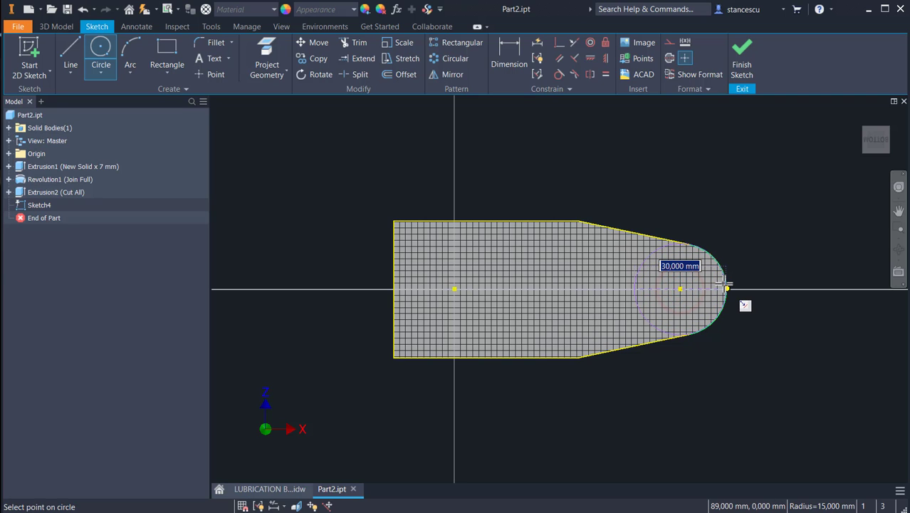
click(726, 284)
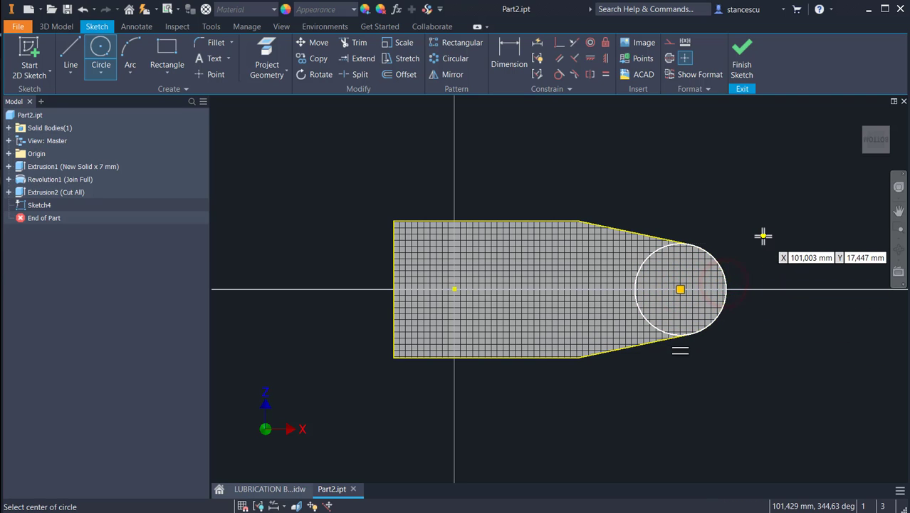
shift+middle_drag(764, 236, 730, 267)
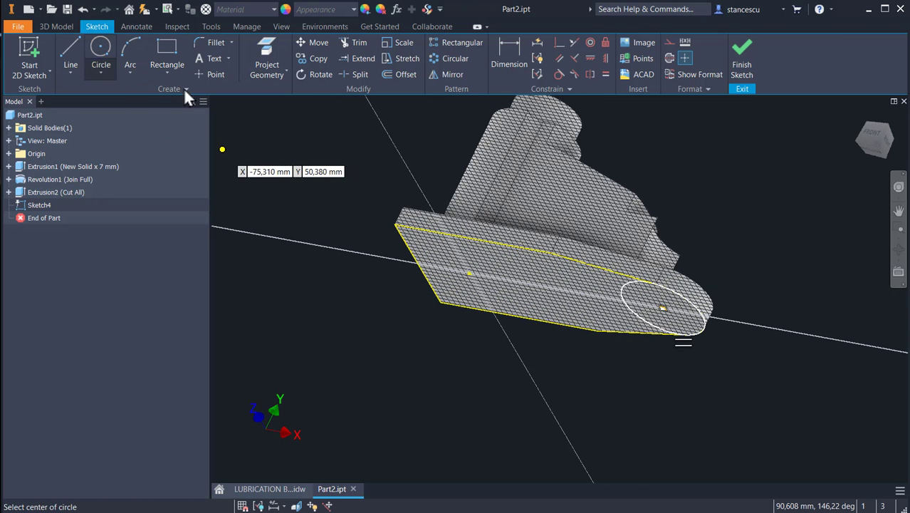
click(745, 50)
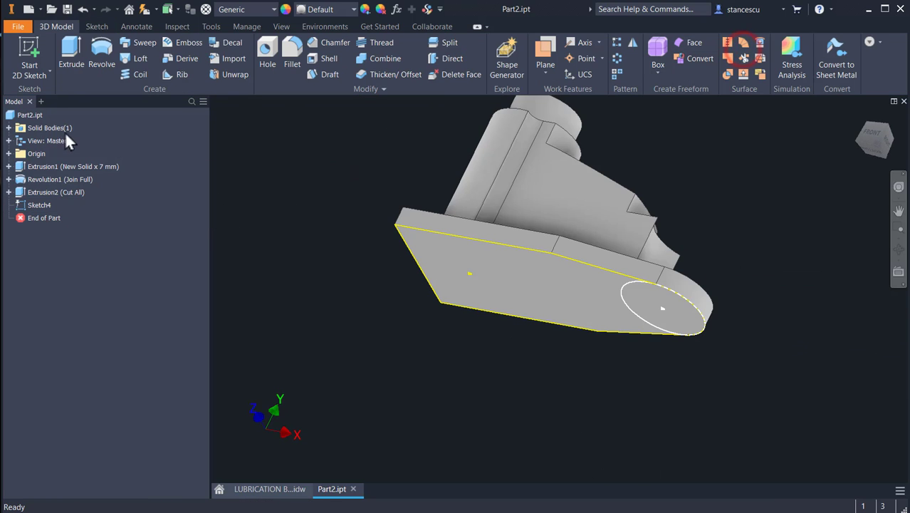
Step: Start an asymmetric joined extrusion of the circle on the underside, with Distance A set to 5 mm
click(77, 47)
click(668, 313)
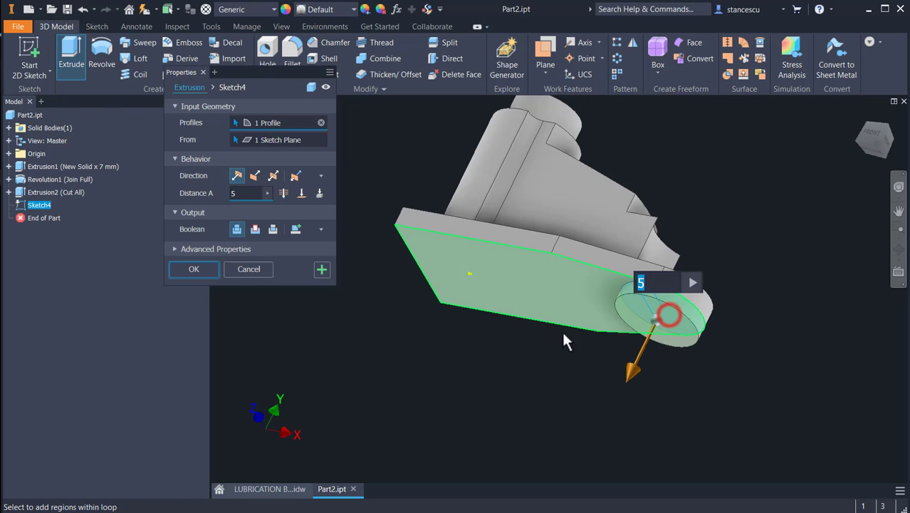
click(296, 176)
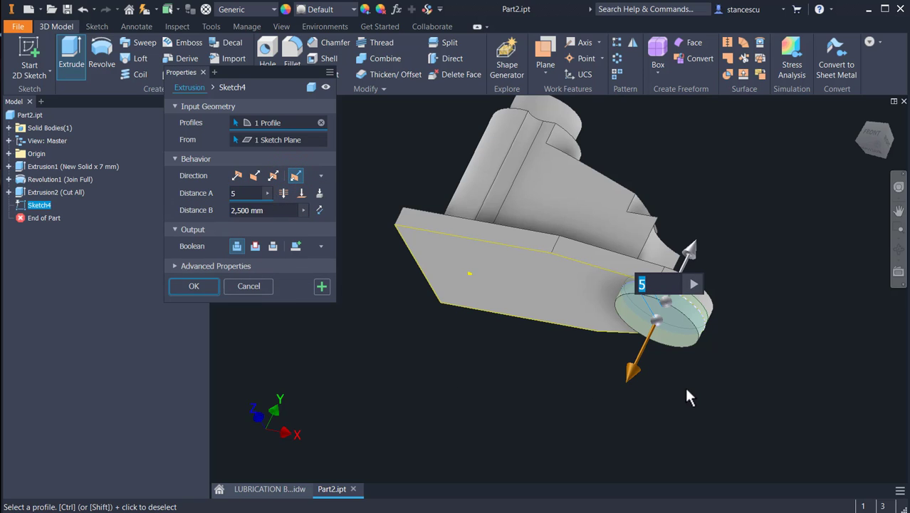
text(9)
key(Return)
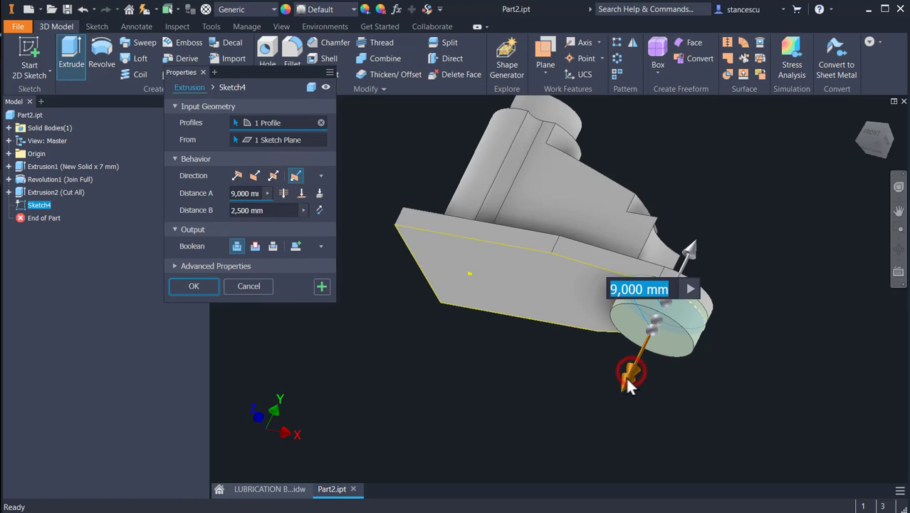
text(6,5)
key(Return)
text(5)
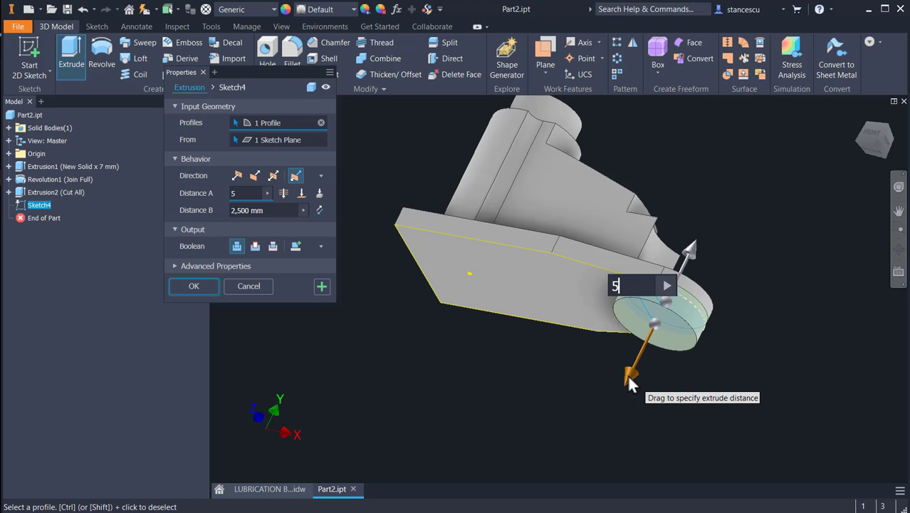
Step: Set the extrusion's Distance B to 35-5 mm and create the joined end cylinder
drag(689, 243, 726, 210)
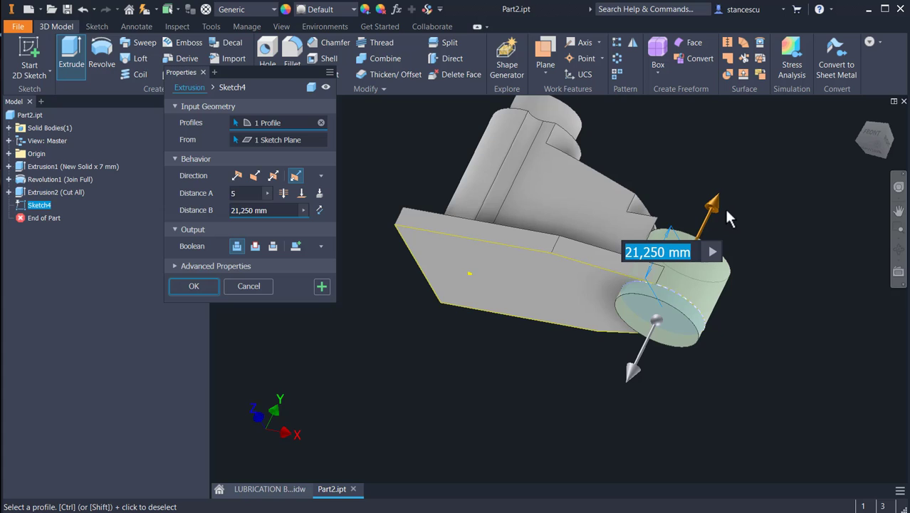
text(35-)
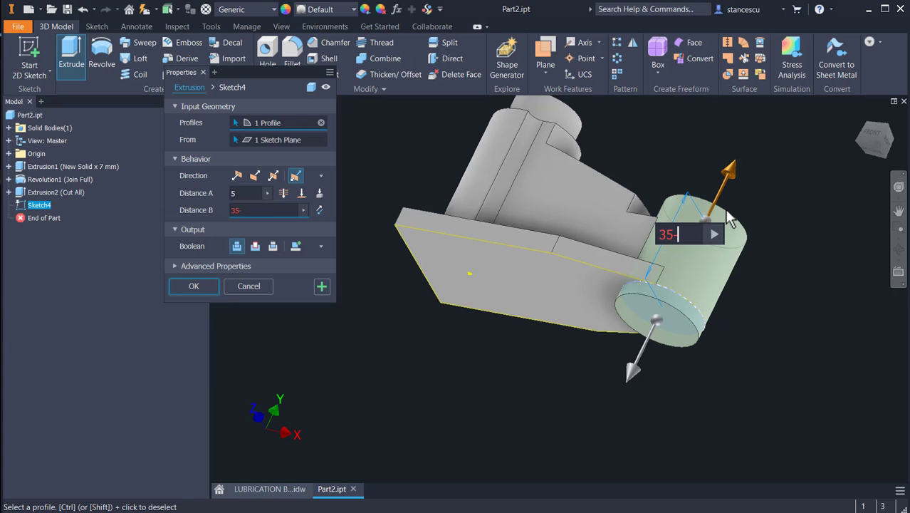
text(5)
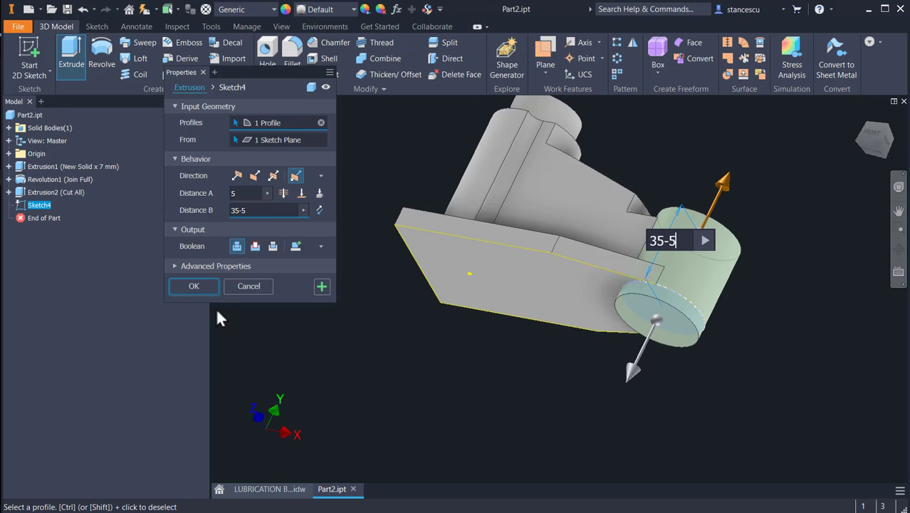
click(188, 286)
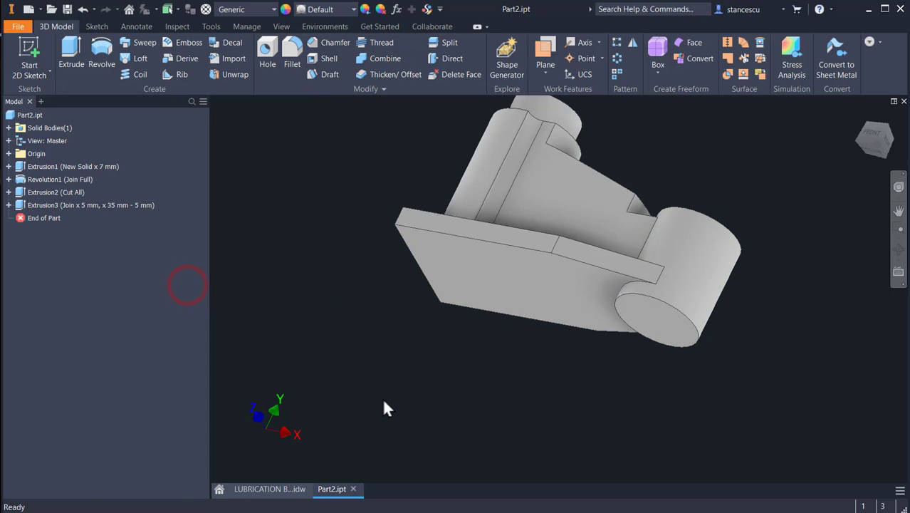
Step: Chamfer the end cylinder's upper and lower circular edges by 2 mm
key(F6)
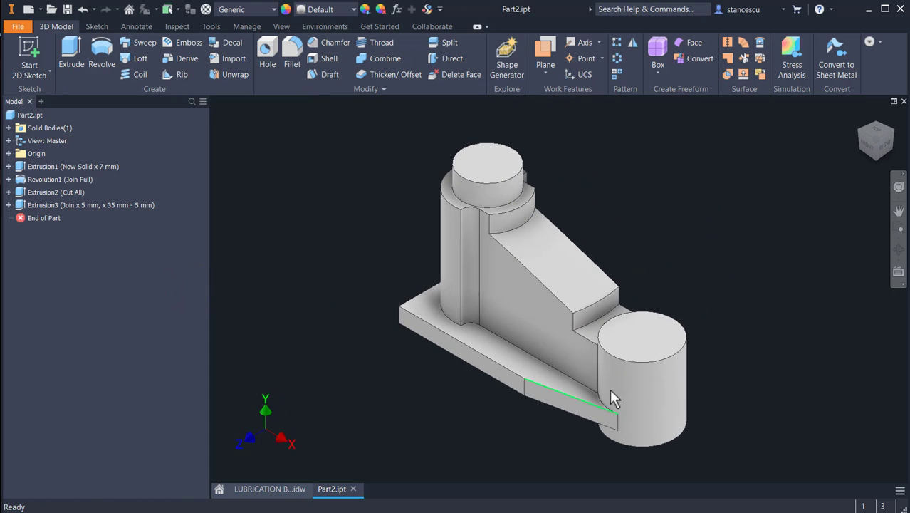
key(ctrl+shift+k)
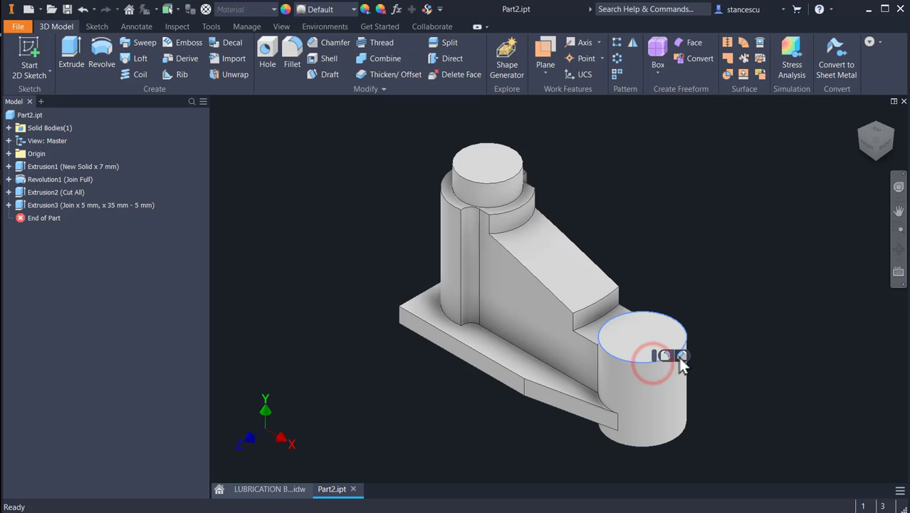
click(679, 356)
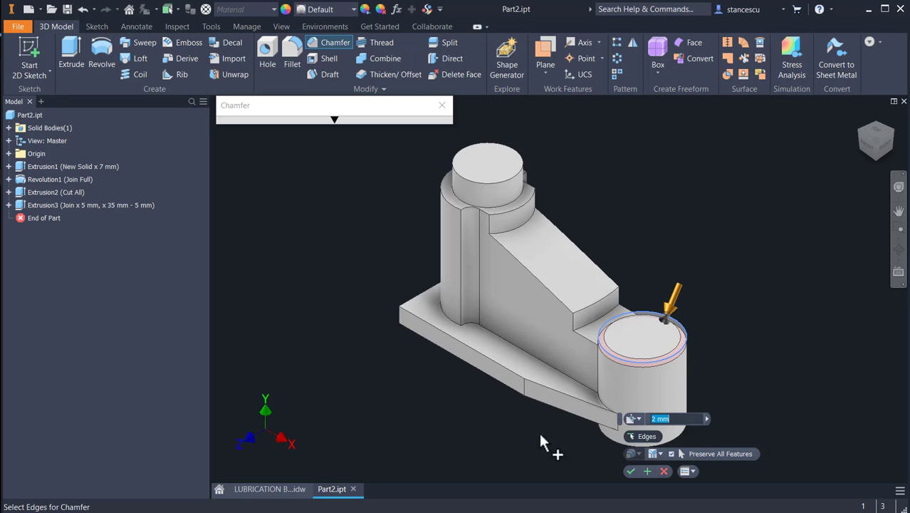
click(602, 437)
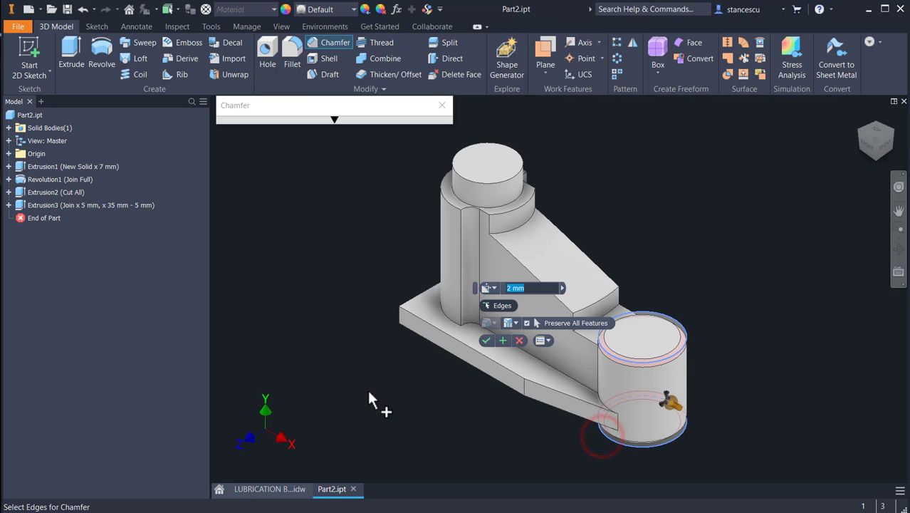
click(486, 340)
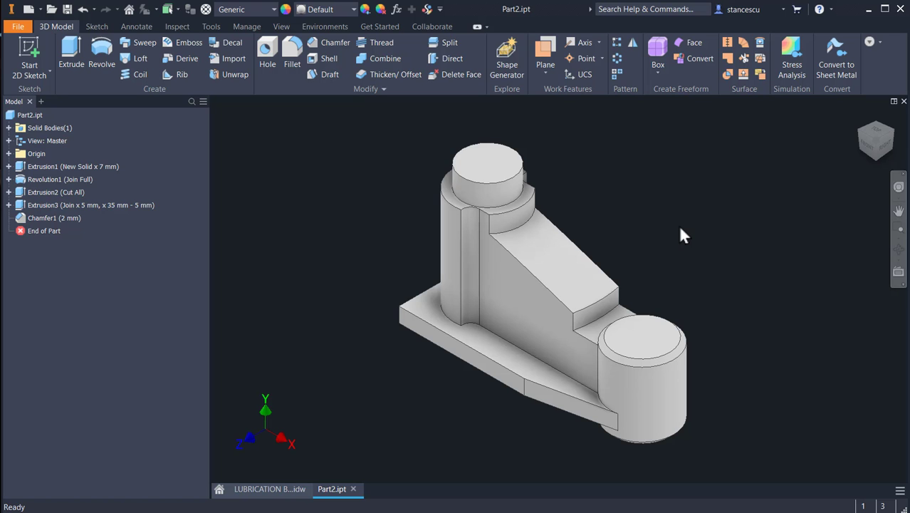
Step: Examine section A-A in the LUBRICATION BODY drawing for the main bore's diameter and both counterbores' sizes, then return to the part
click(274, 490)
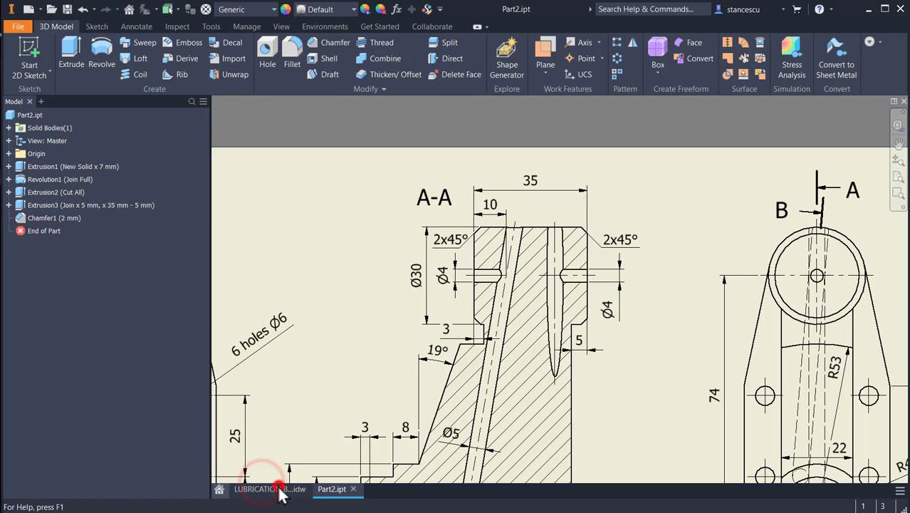
scroll(382, 358, down, 2)
mouse_move(382, 359)
middle_down()
mouse_move(499, 336)
mouse_move(521, 280)
mouse_move(491, 254)
middle_up()
scroll(484, 370, down, 3)
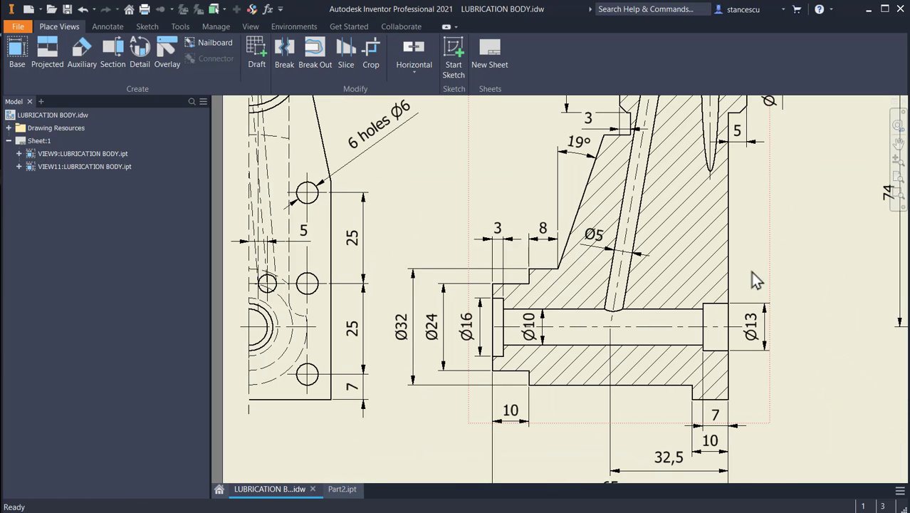
click(481, 334)
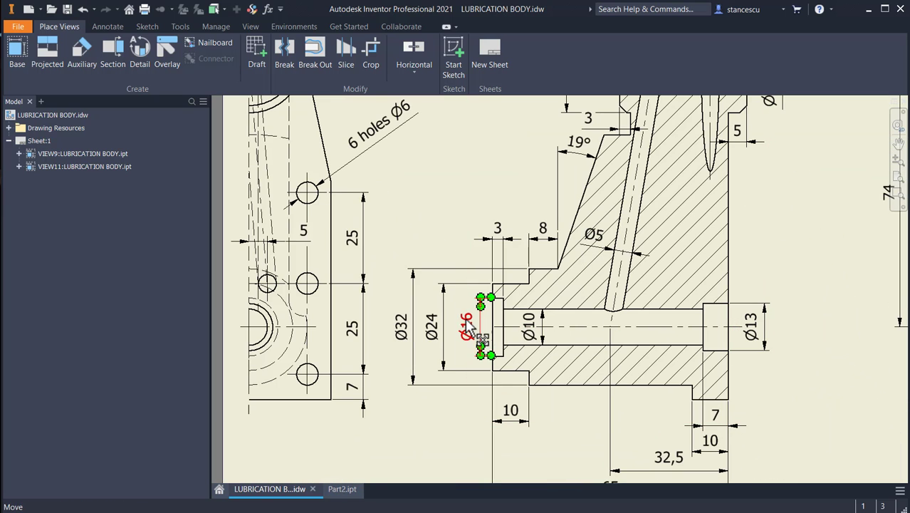
click(530, 326)
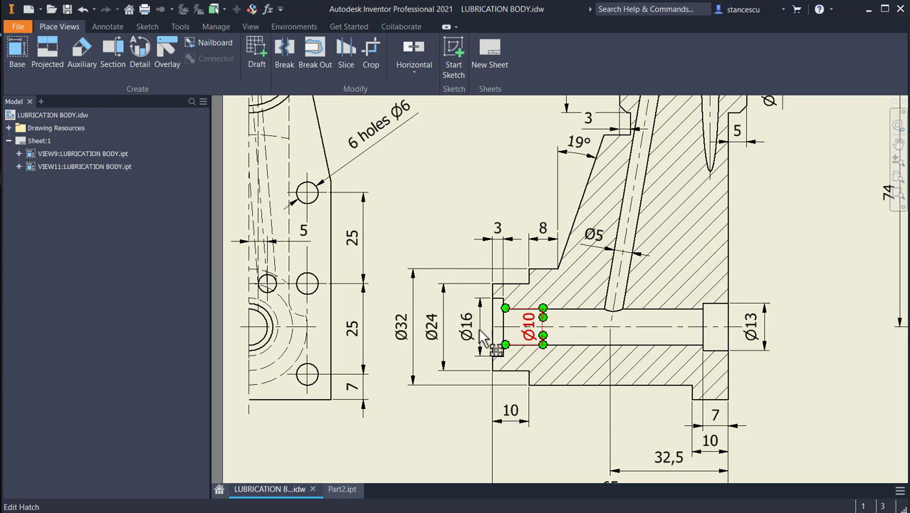
click(680, 326)
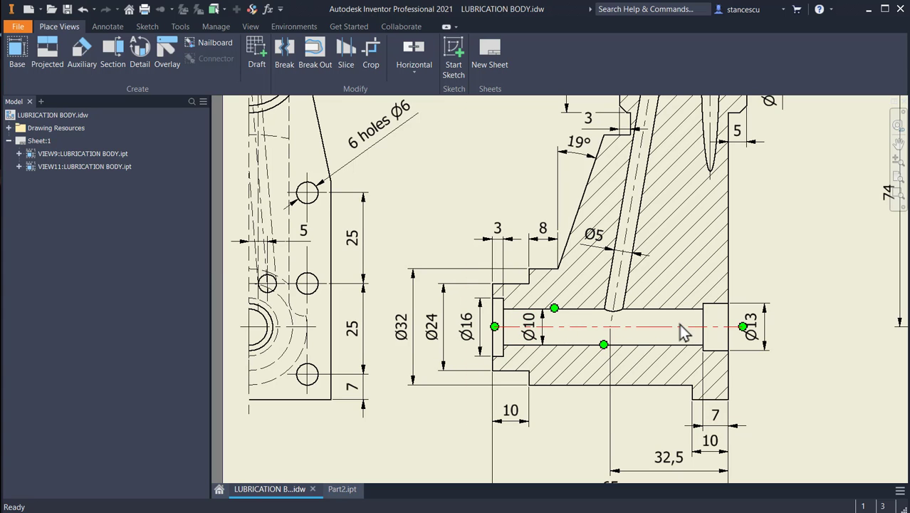
click(754, 335)
click(847, 325)
drag(847, 325, 620, 334)
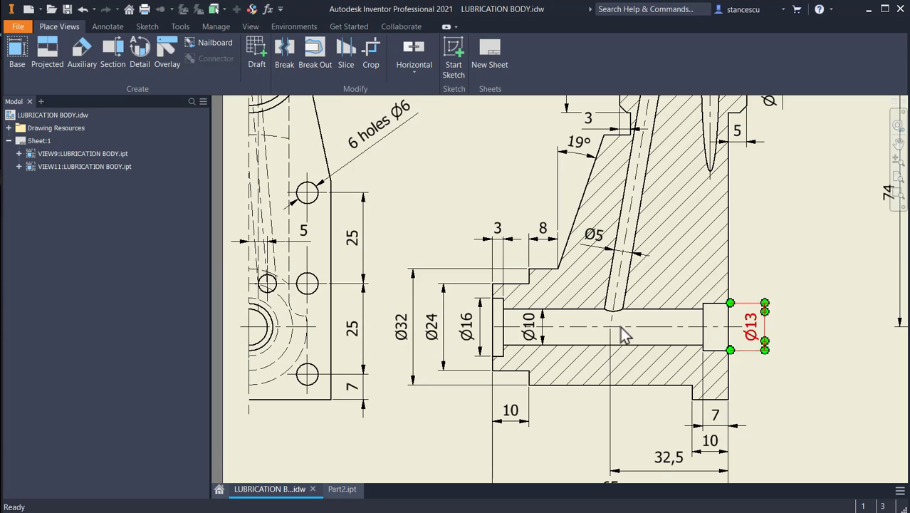
click(623, 335)
click(469, 343)
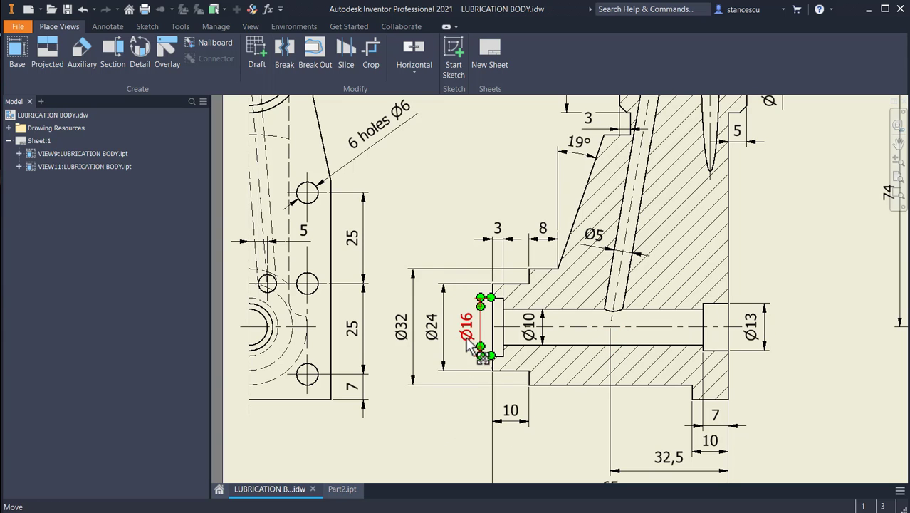
click(497, 237)
click(509, 257)
click(542, 333)
click(543, 328)
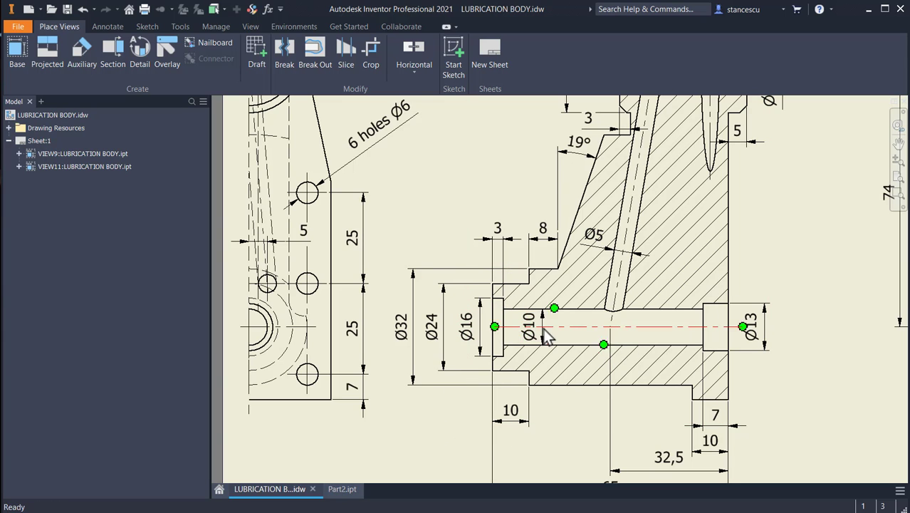
click(332, 488)
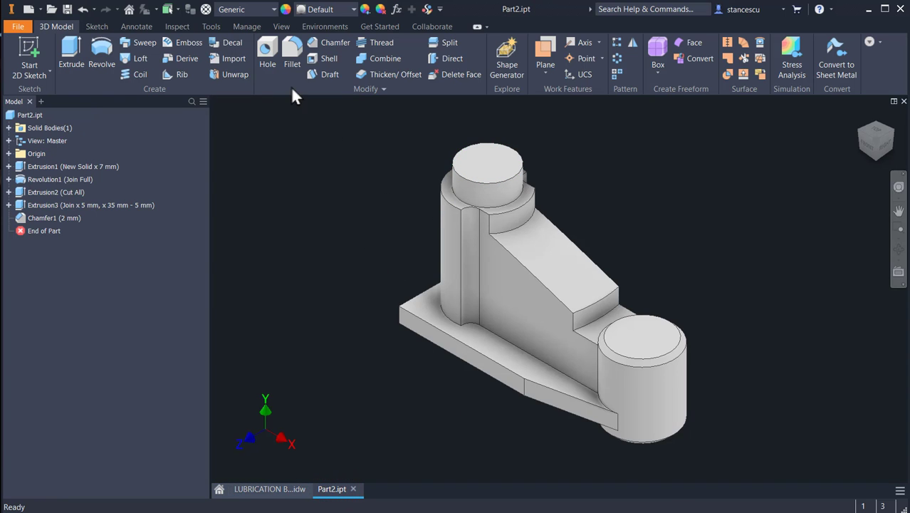
Step: Place a through-all counterbore hole on the tall boss's top face, concentric with its edge, with a 10 mm hole diameter
click(264, 65)
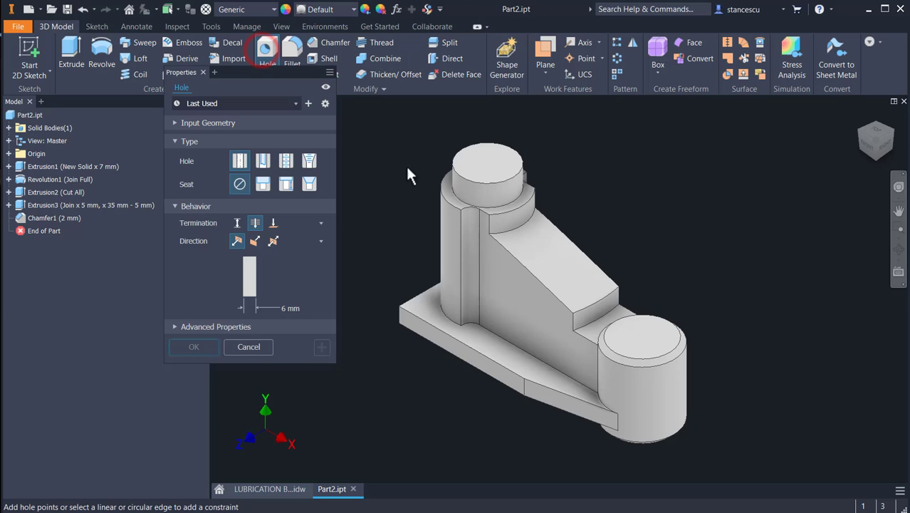
click(483, 157)
click(512, 179)
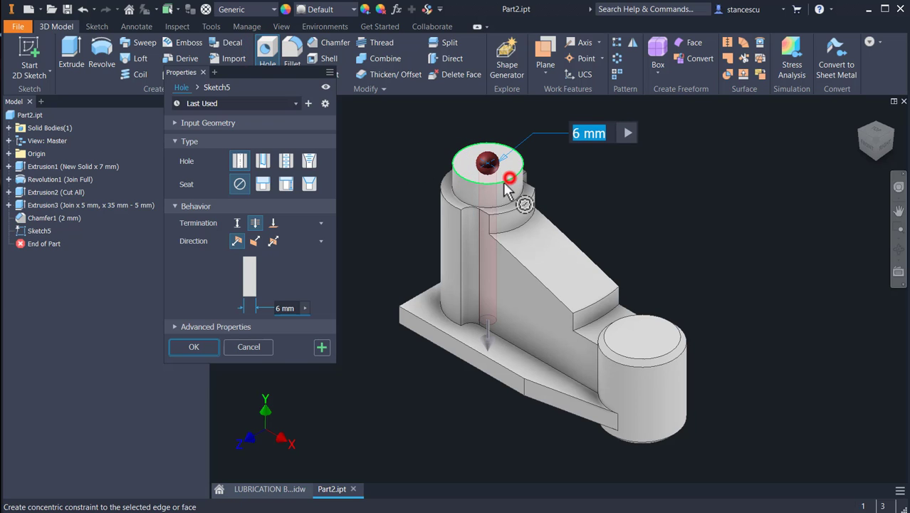
click(262, 184)
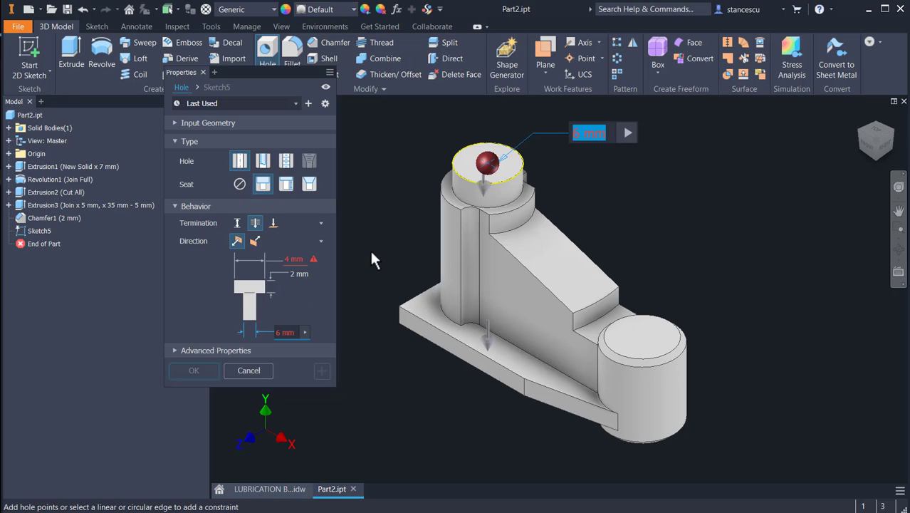
text(10)
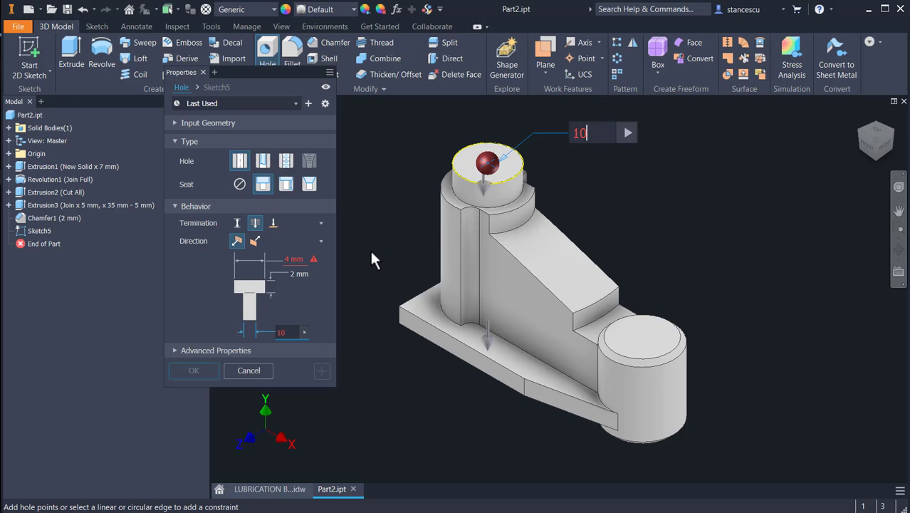
key(Tab)
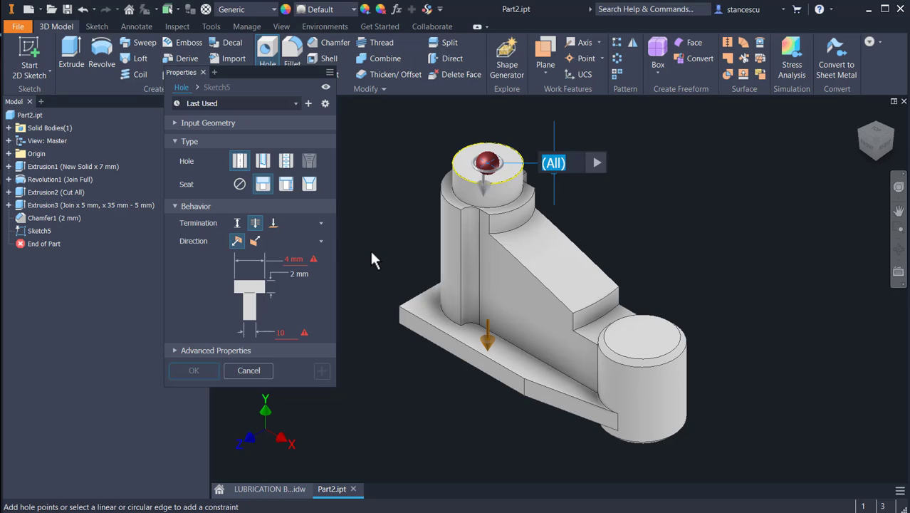
Step: Set the boss hole's counterbore to 16 mm diameter and 3 mm depth, and create the hole
key(Tab)
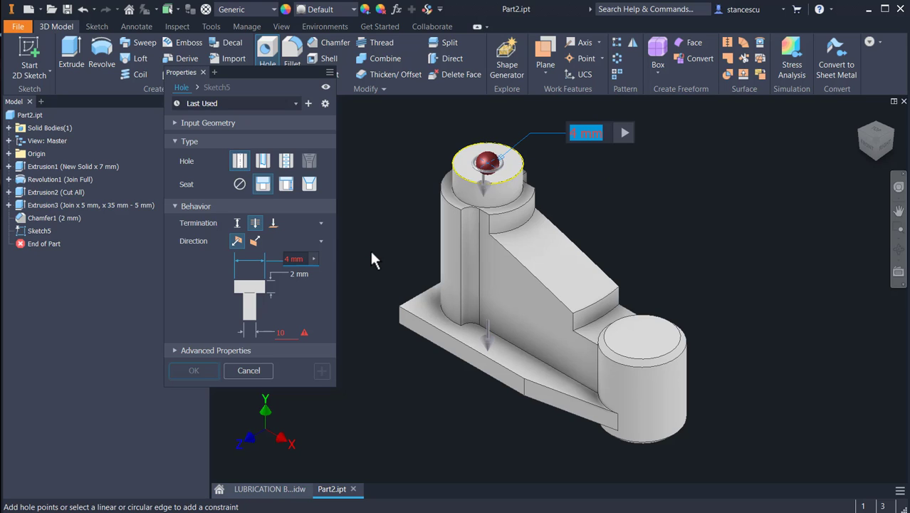
text(1)
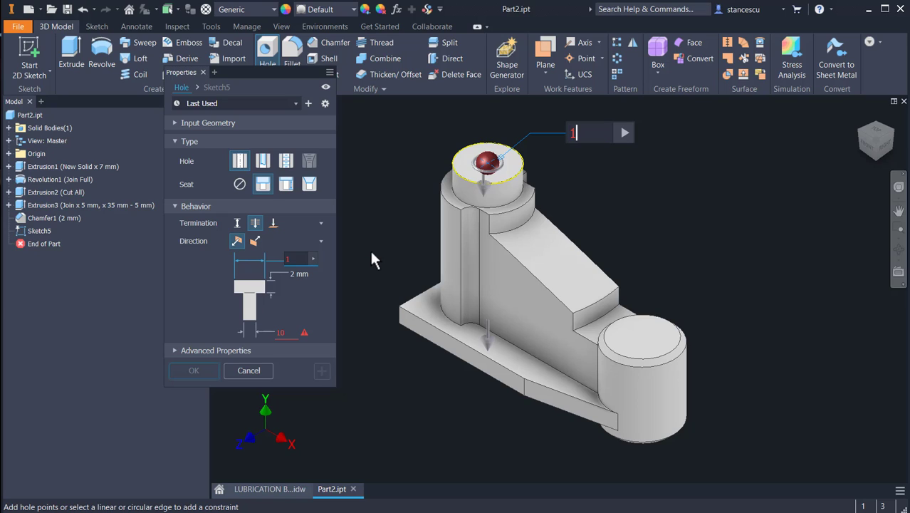
text(6)
key(Tab)
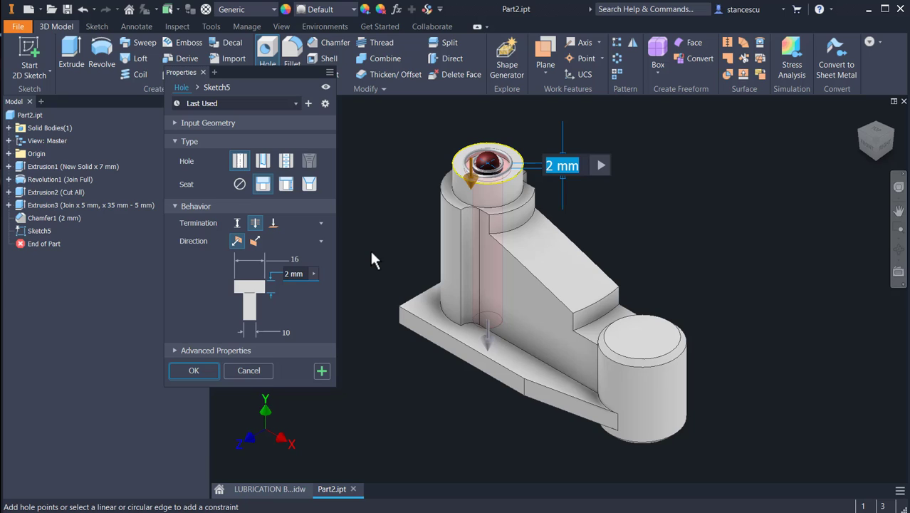
text(3)
key(Return)
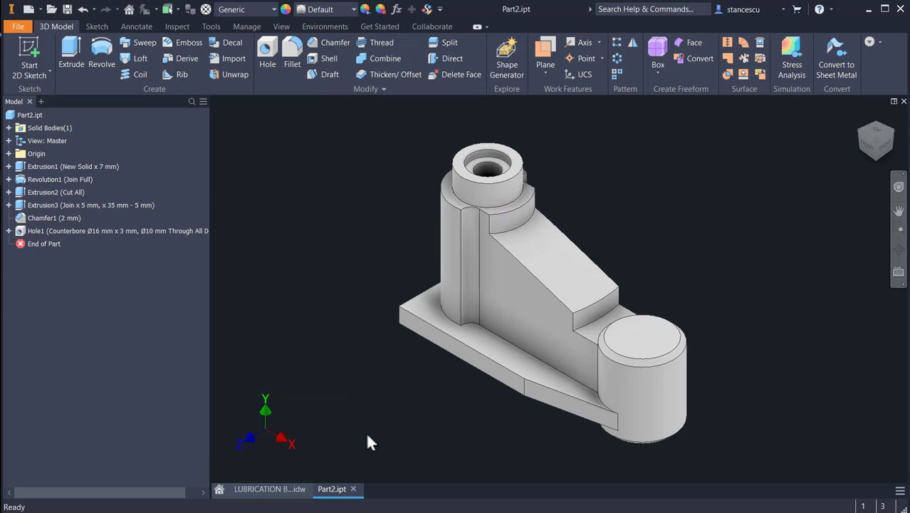
Step: Place a counterbore hole on the base plate's underside, concentric with the existing 10 mm bore
shift+middle_drag(367, 437, 392, 356)
middle_drag(426, 325, 445, 206)
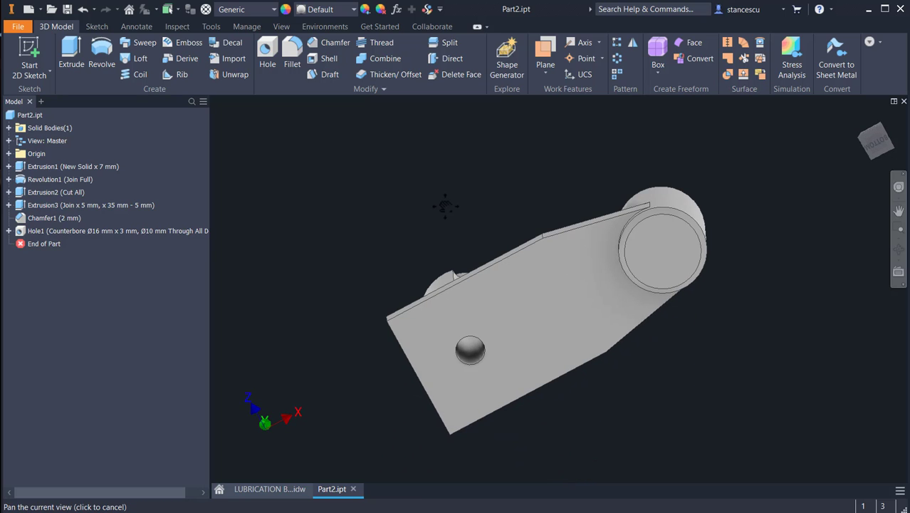
click(266, 54)
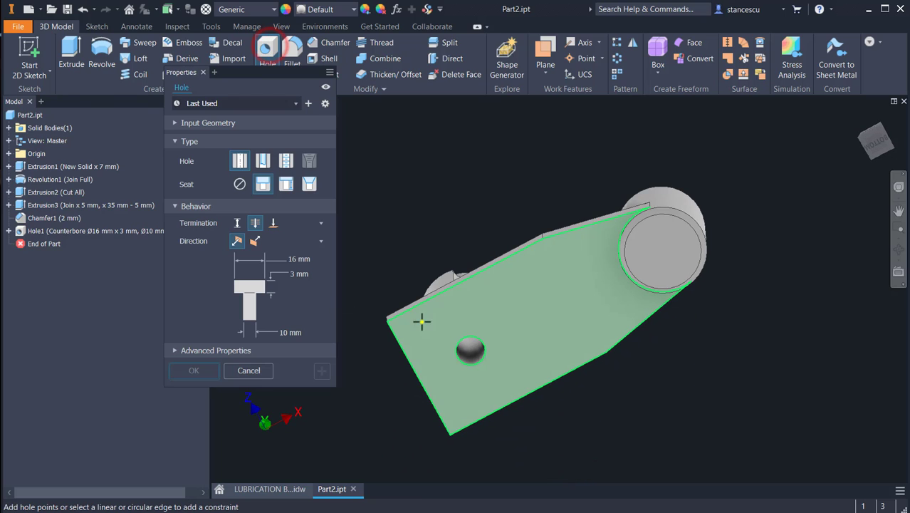
click(471, 318)
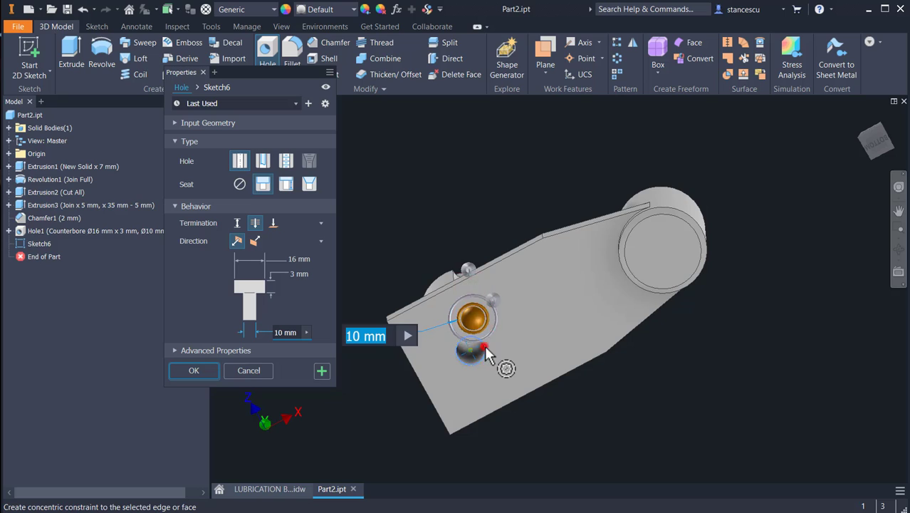
click(486, 349)
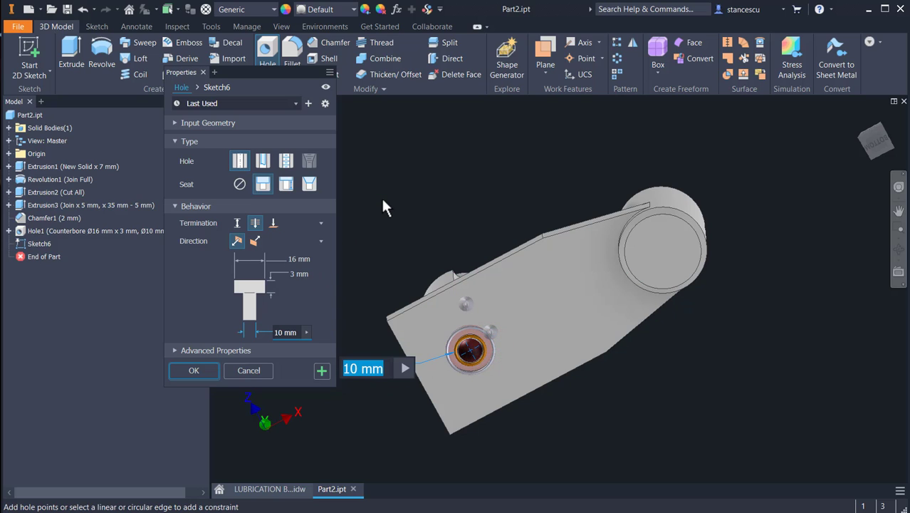
Step: Set the underside hole's counterbore to 13 mm diameter and 7 mm depth, and create the hole
key(Tab)
key(Tab)
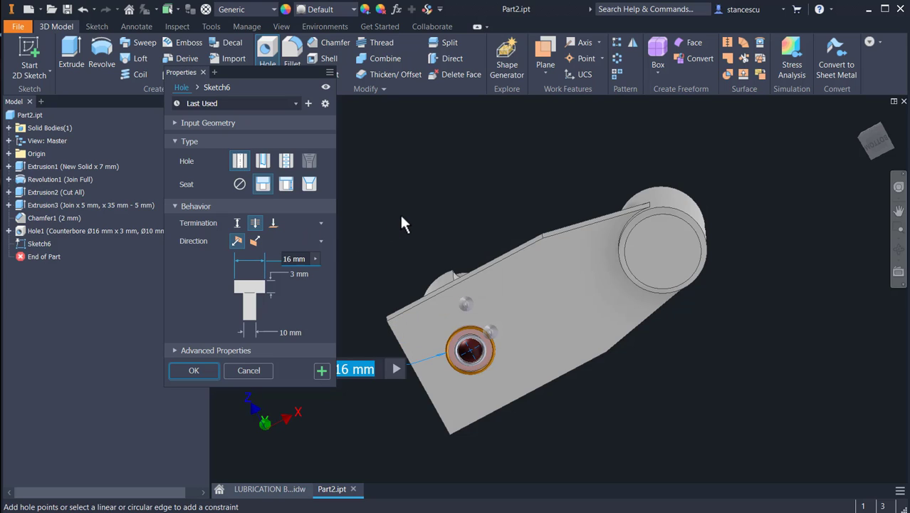
text(13)
key(Tab)
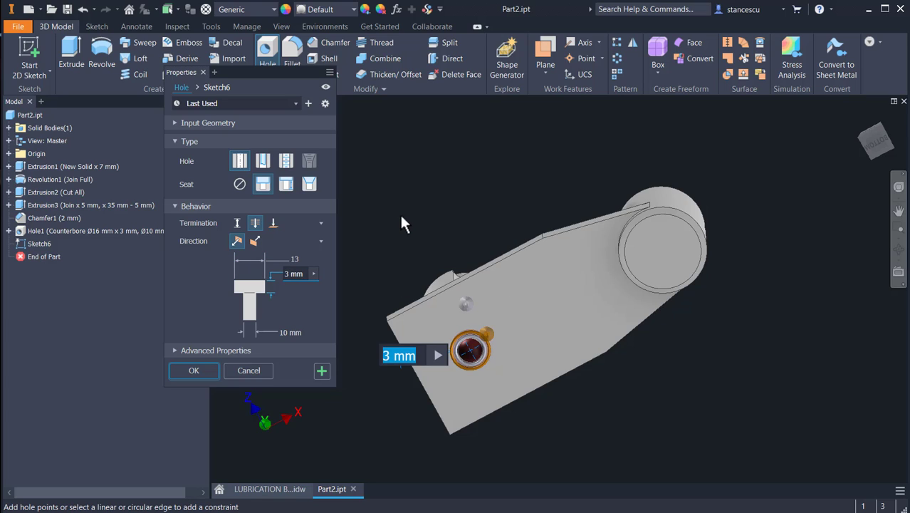
text(7)
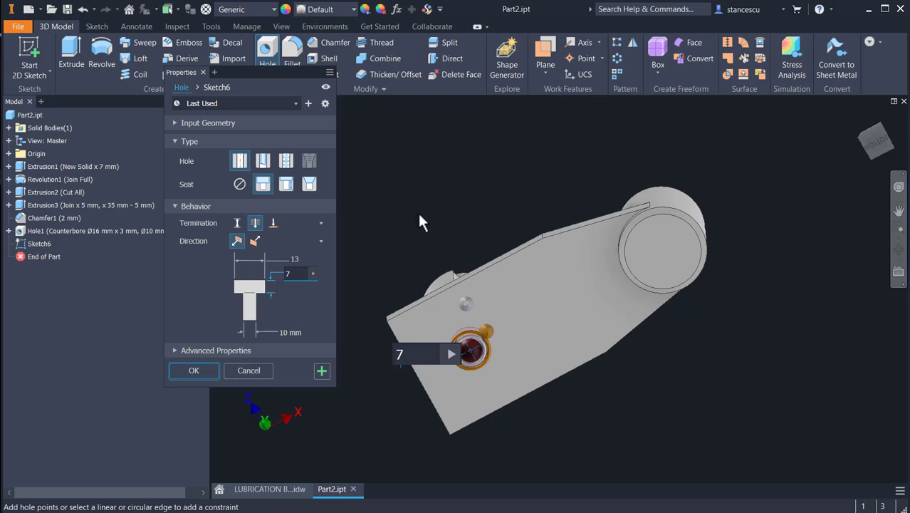
click(186, 370)
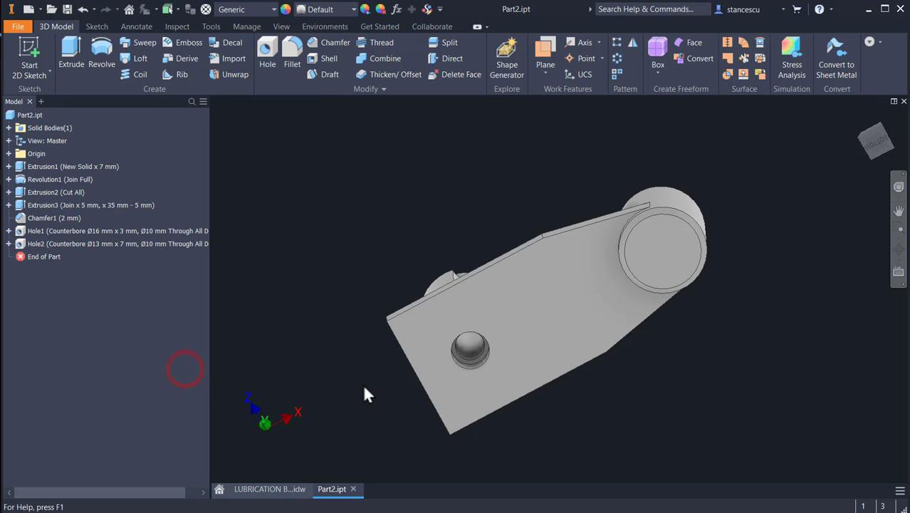
Step: Switch to the LUBRICATION BODY drawing and examine section A-A, the front view and section B-B for the remaining inclined and cross holes
shift+middle_drag(365, 393, 422, 440)
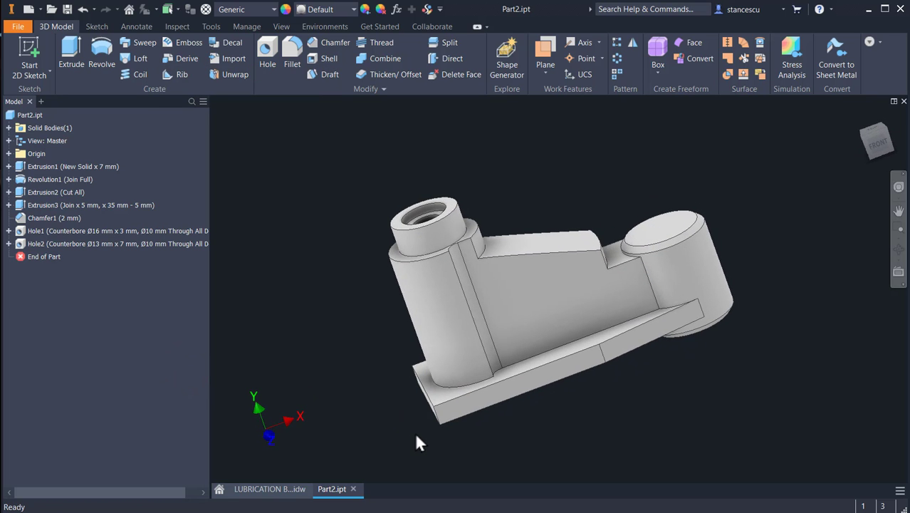
key(F6)
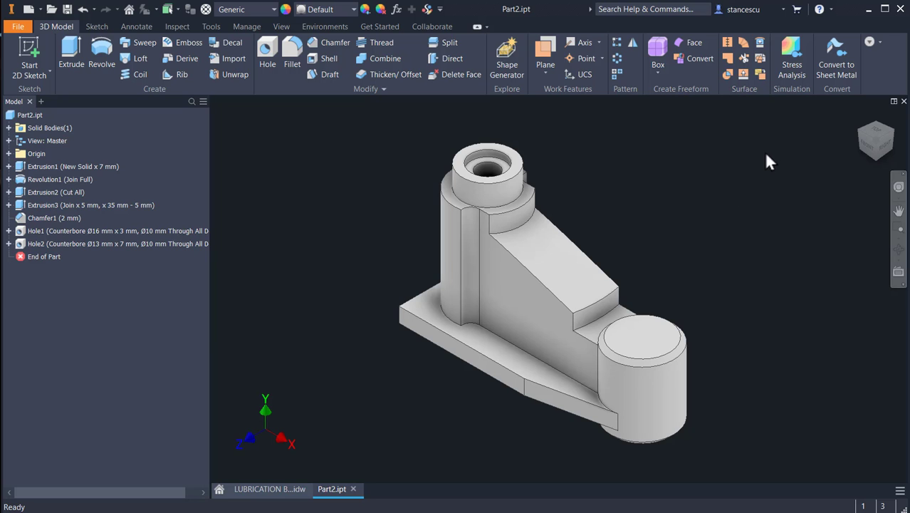
click(260, 487)
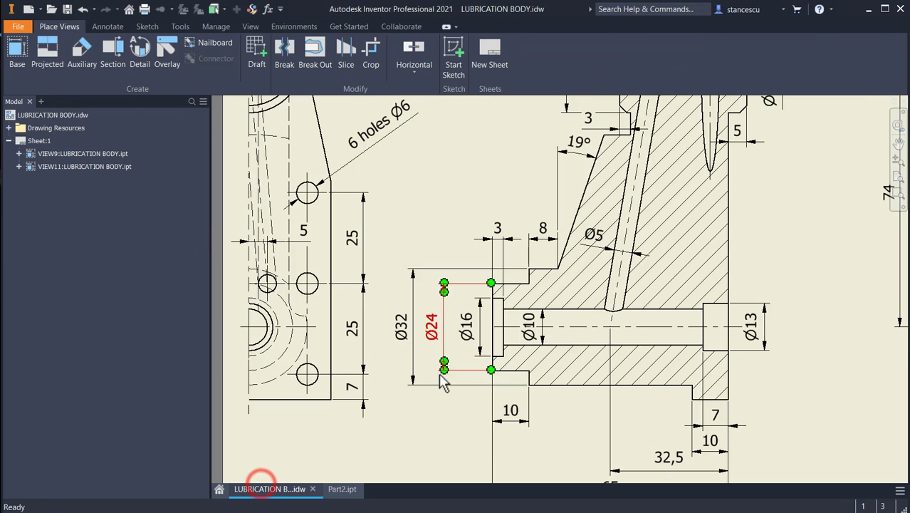
middle_drag(532, 342, 432, 337)
mouse_move(569, 327)
middle_down()
mouse_move(482, 342)
mouse_move(507, 328)
middle_up()
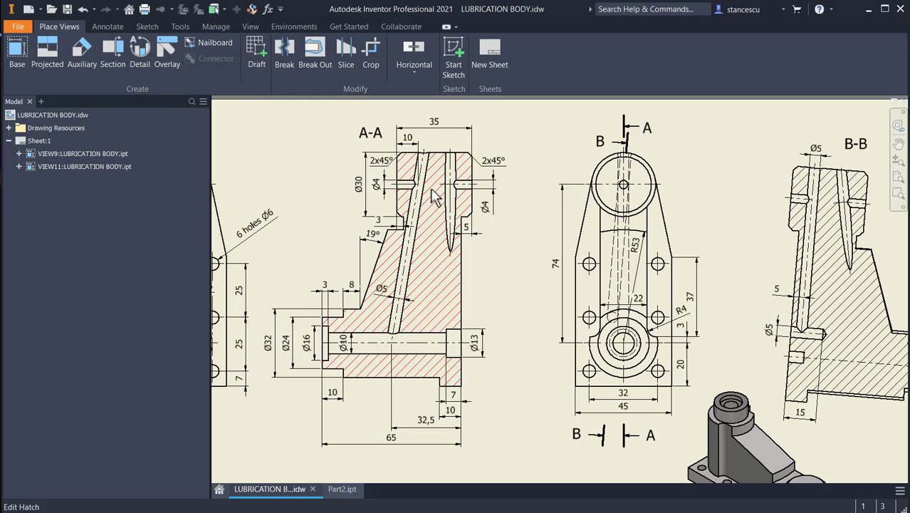
scroll(630, 324, down, 3)
mouse_move(629, 323)
middle_down()
mouse_move(590, 403)
mouse_move(598, 417)
middle_up()
mouse_move(747, 307)
middle_down()
mouse_move(753, 254)
mouse_move(753, 271)
mouse_move(761, 254)
mouse_move(759, 326)
mouse_move(828, 326)
mouse_move(831, 343)
middle_up()
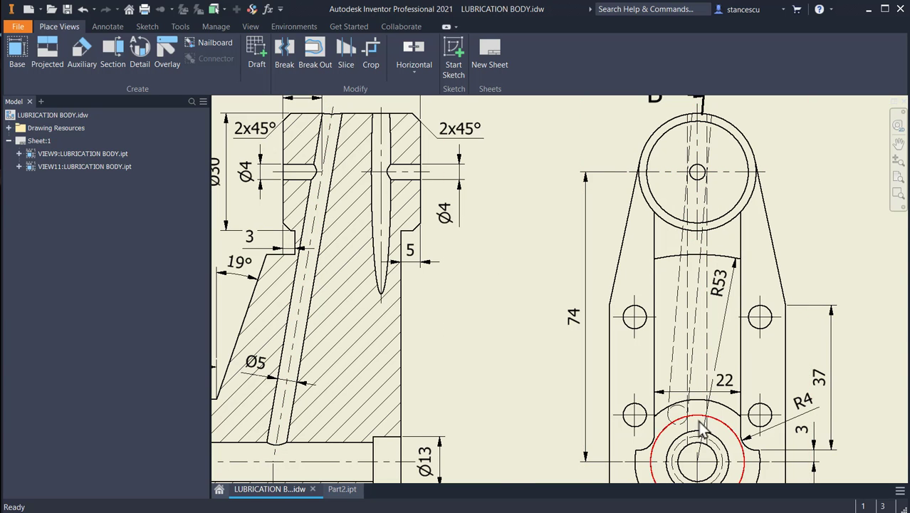
scroll(704, 416, up, 3)
middle_drag(704, 420, 678, 344)
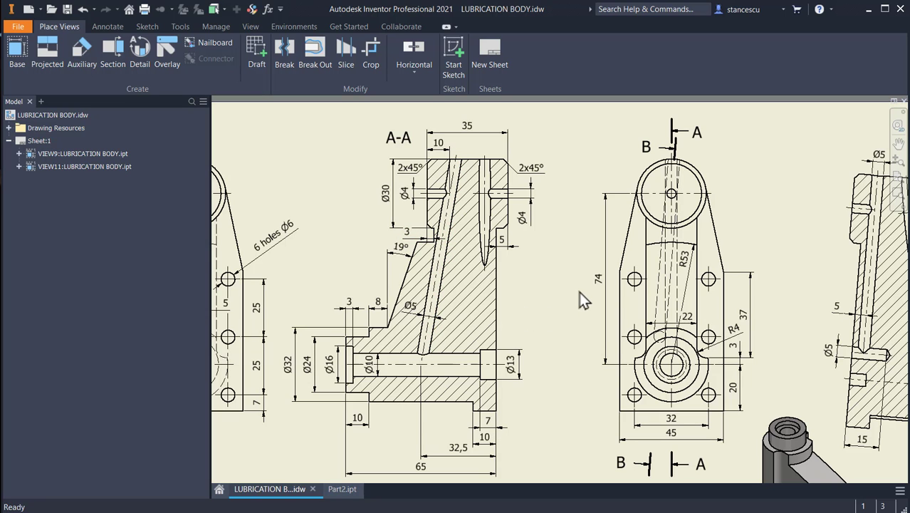
middle_drag(805, 304, 756, 321)
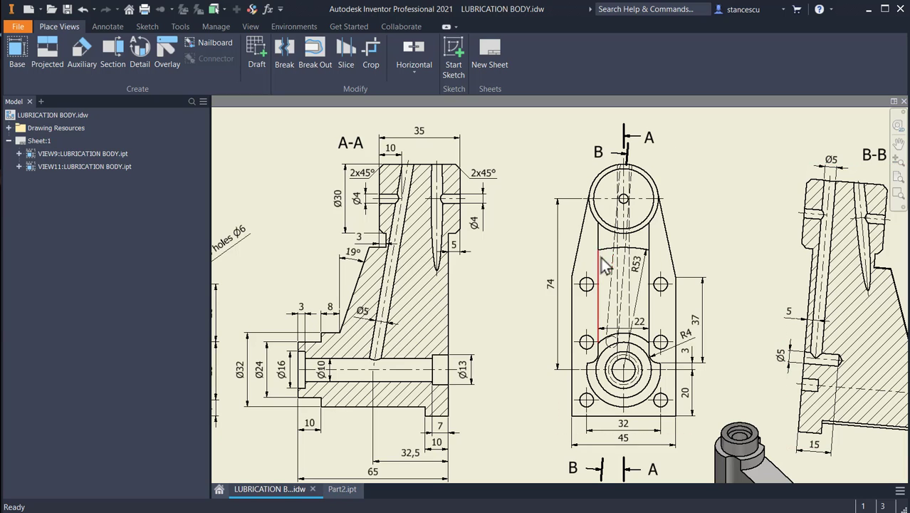
scroll(626, 208, up, 3)
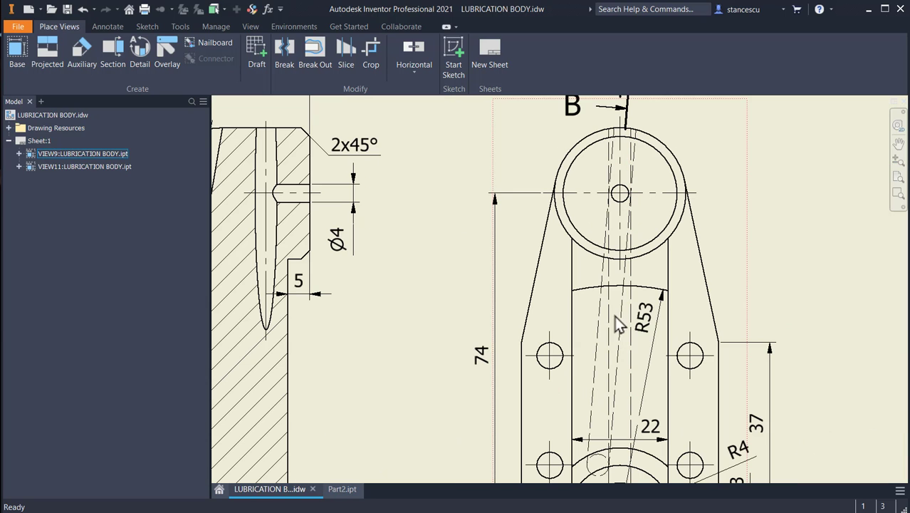
mouse_move(595, 398)
middle_down()
mouse_move(605, 315)
mouse_move(619, 360)
middle_up()
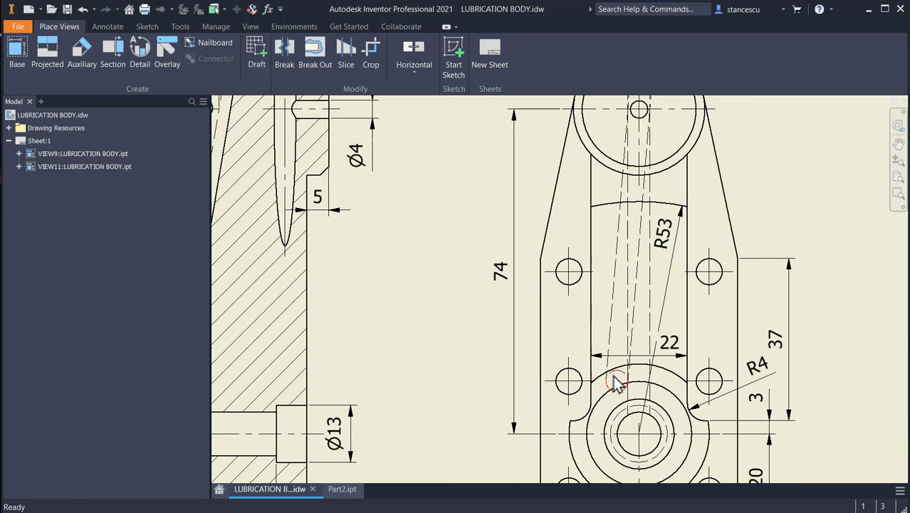
scroll(610, 315, down, 2)
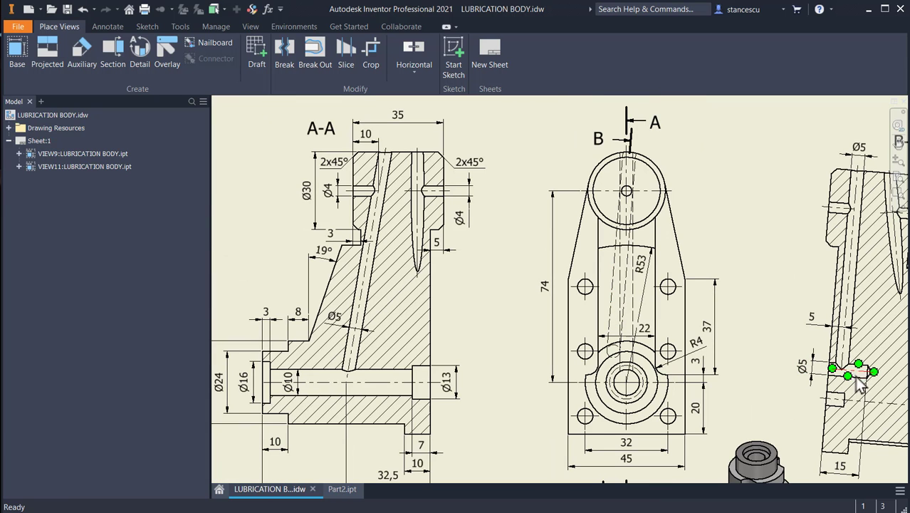
middle_drag(608, 375, 889, 363)
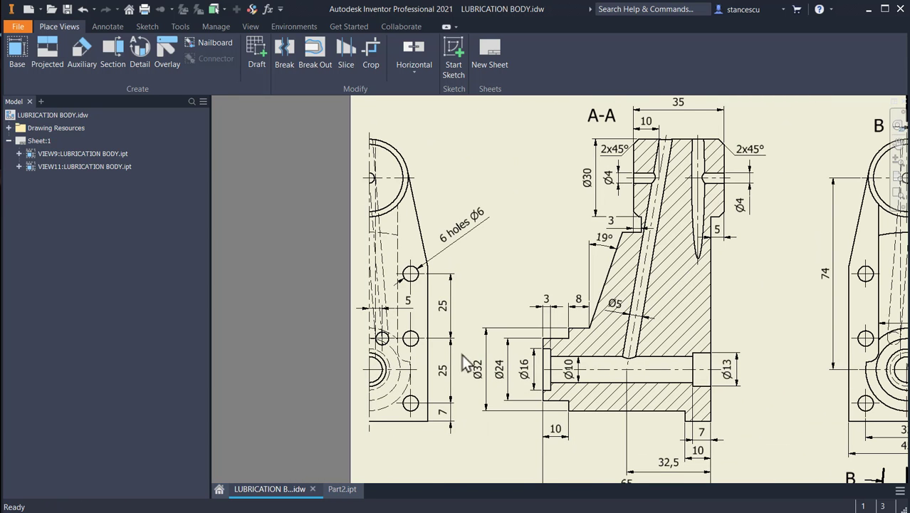
Step: Examine the inclined Ø5 hole in section A-A of the drawing, including its axis, both ends and positioning dimensions
middle_drag(748, 310, 559, 316)
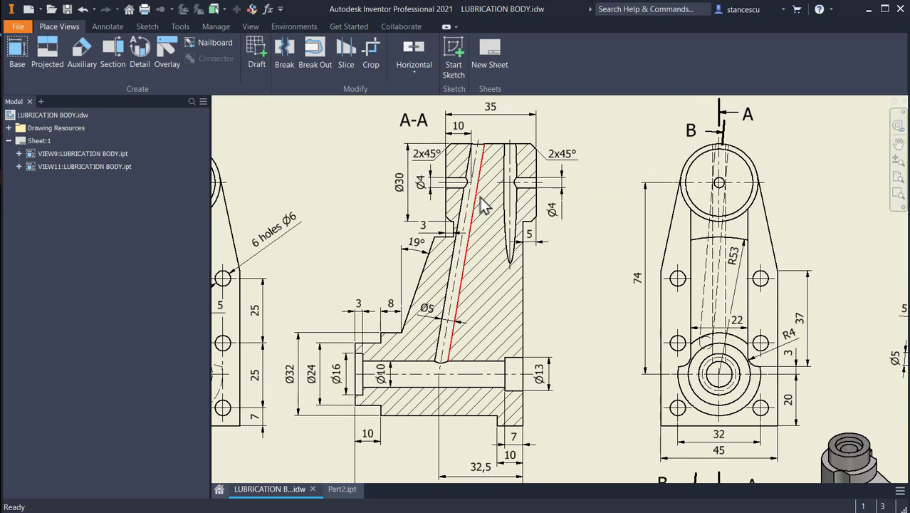
scroll(484, 189, up, 4)
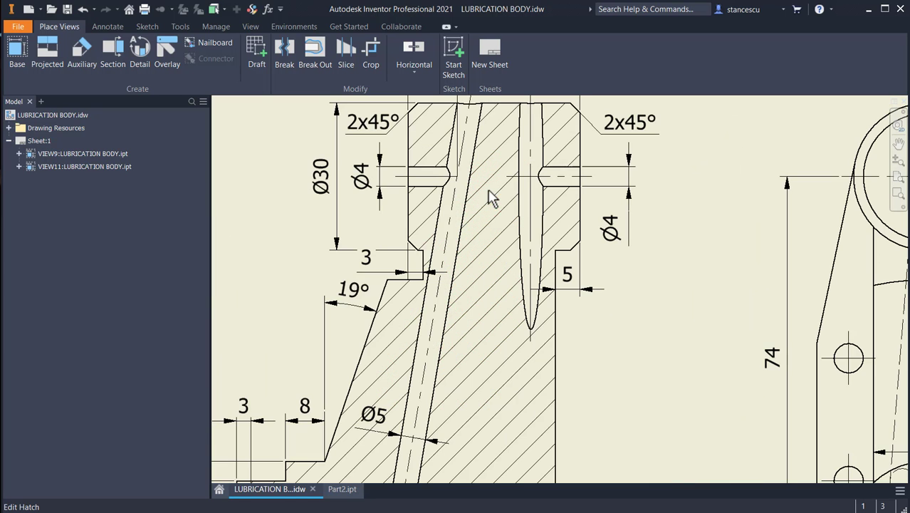
middle_drag(477, 189, 527, 163)
scroll(528, 163, down, 2)
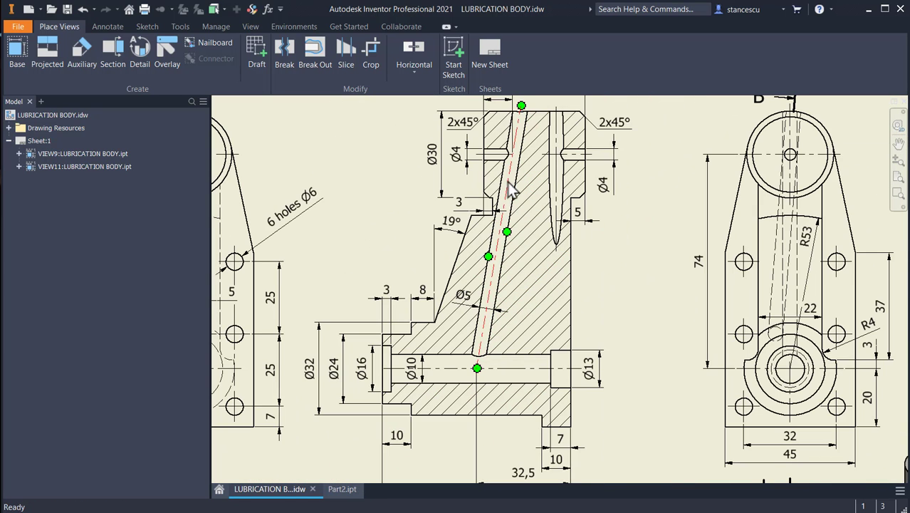
click(490, 356)
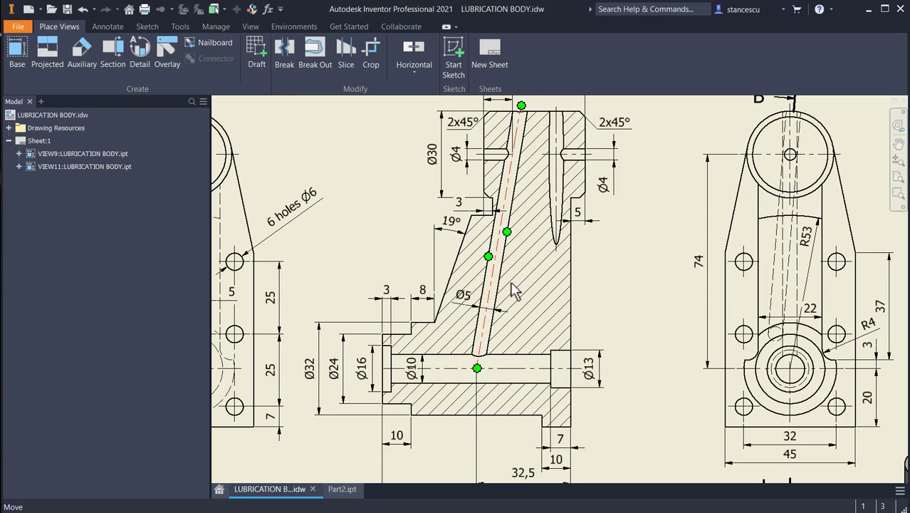
click(527, 104)
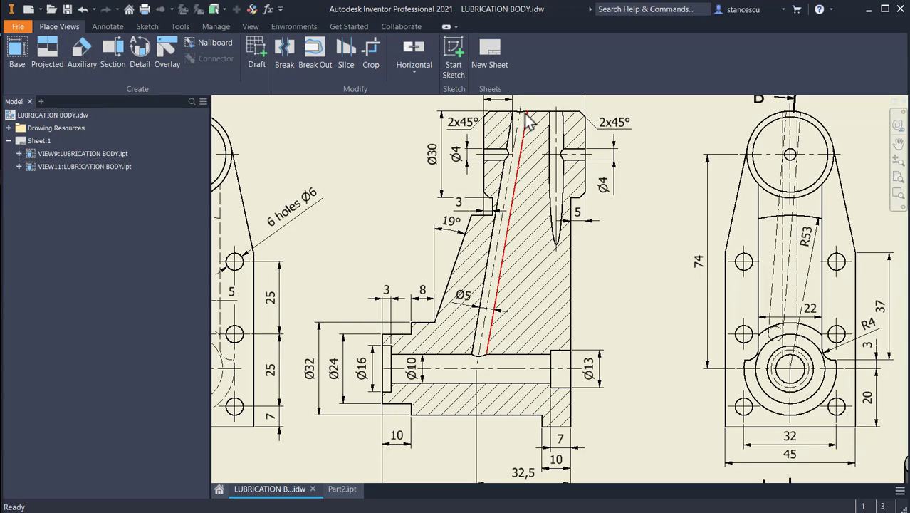
key(Delete)
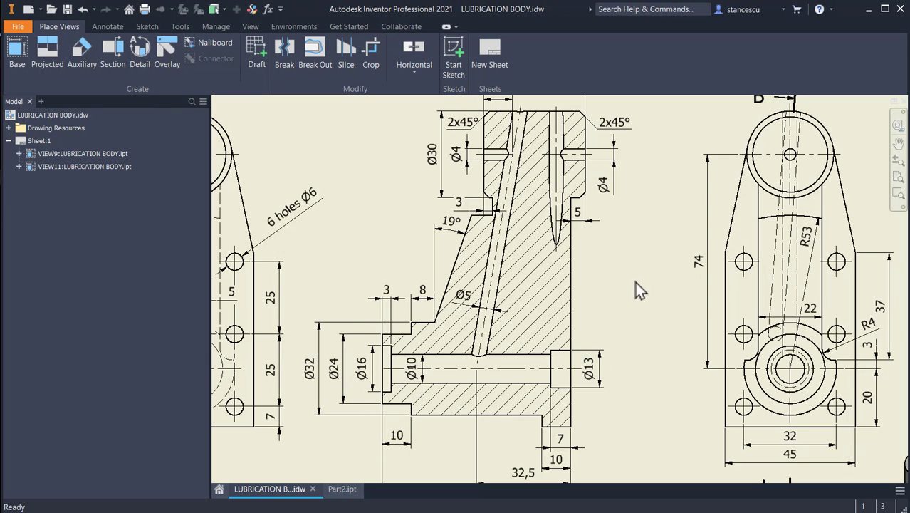
Step: Switch to Part2.ipt and start a sketch on the XY Plane, with the model sliced at the sketch plane
click(341, 489)
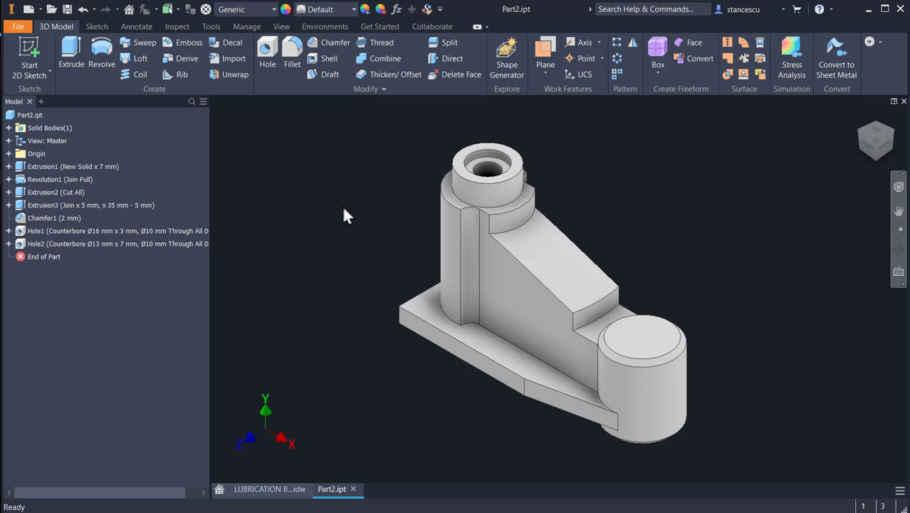
click(8, 153)
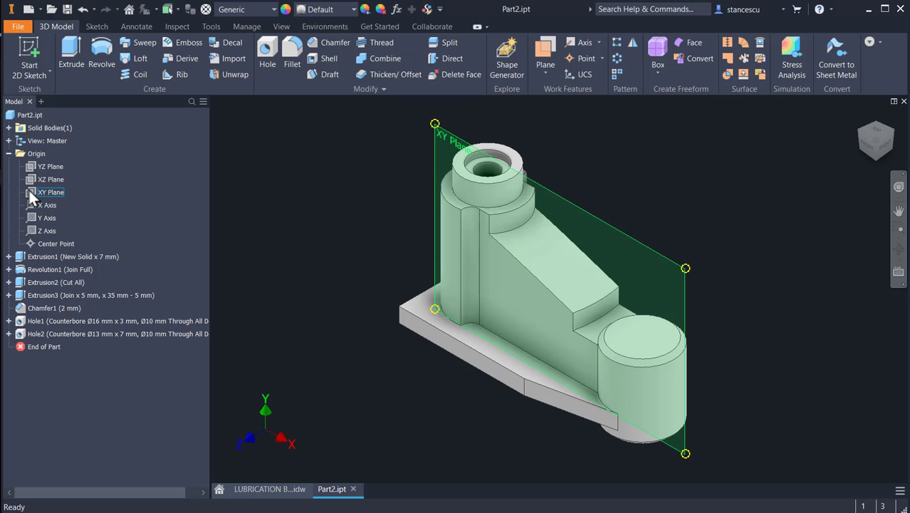
click(29, 189)
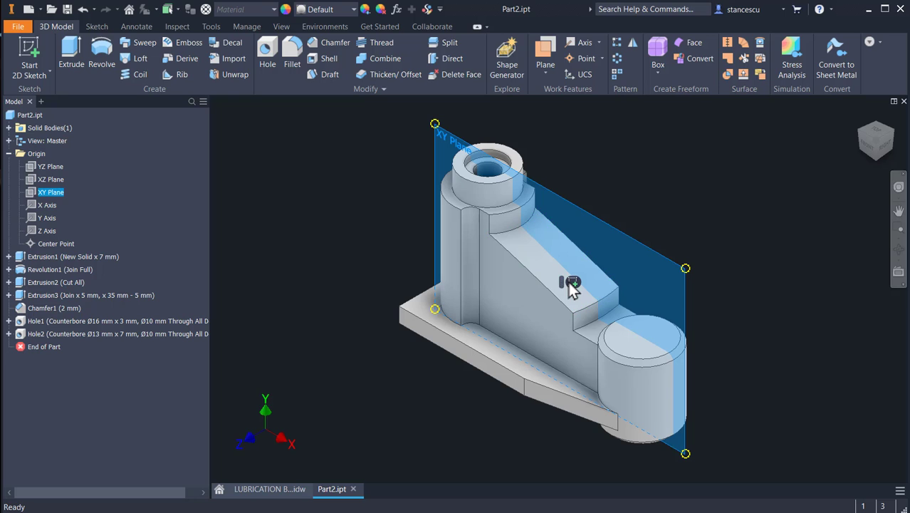
click(569, 282)
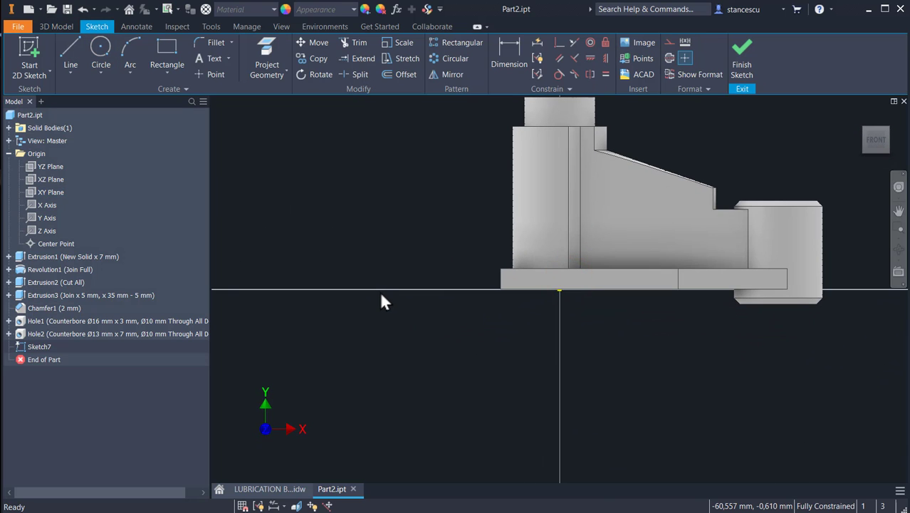
key(F7)
middle_drag(455, 314, 400, 365)
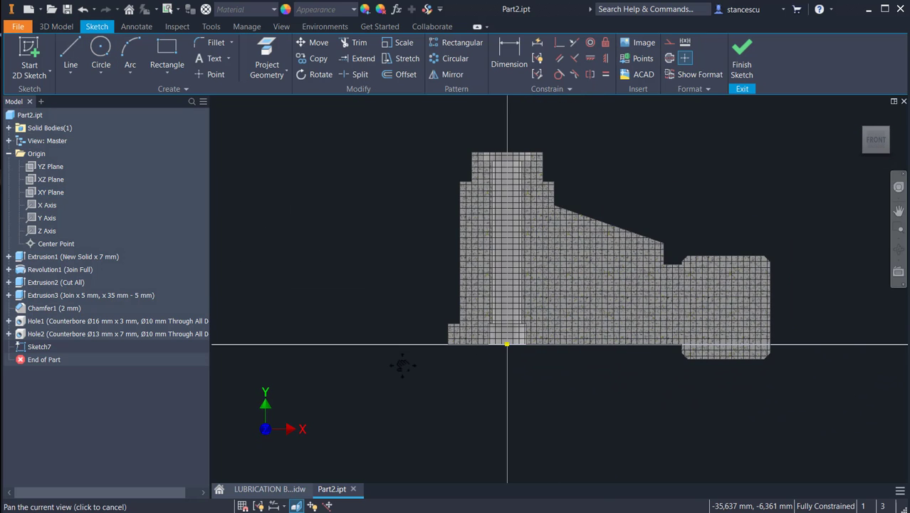
Step: Sketch a slanted line about 92 mm long from inside the bore to the cylinder's outer edge, and align its start vertically with the origin
click(72, 49)
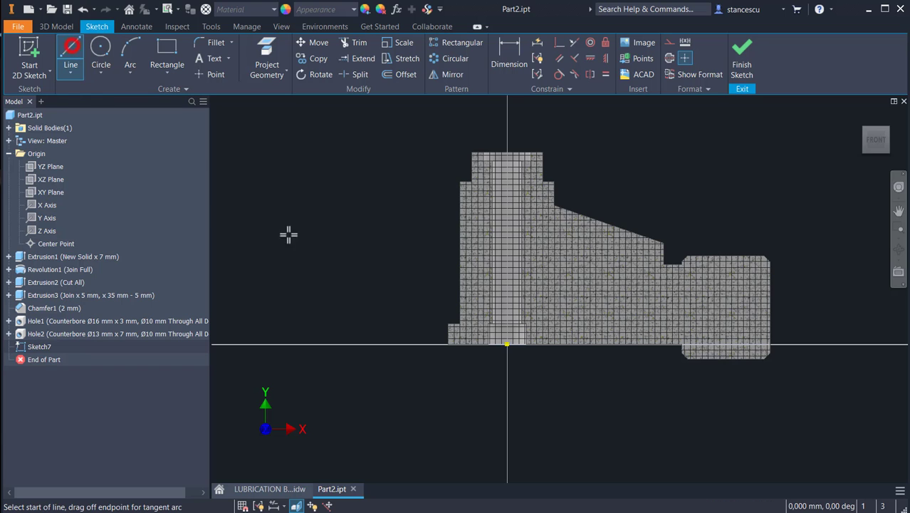
click(508, 233)
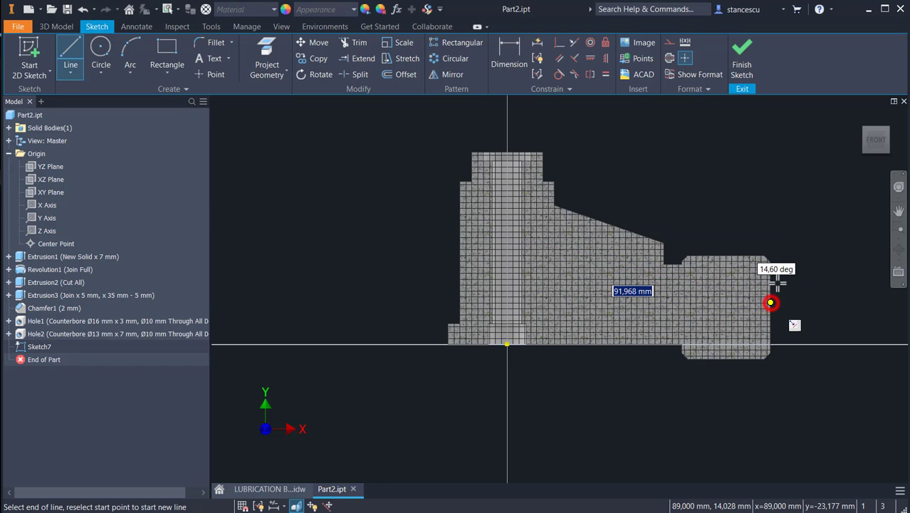
double_click(770, 303)
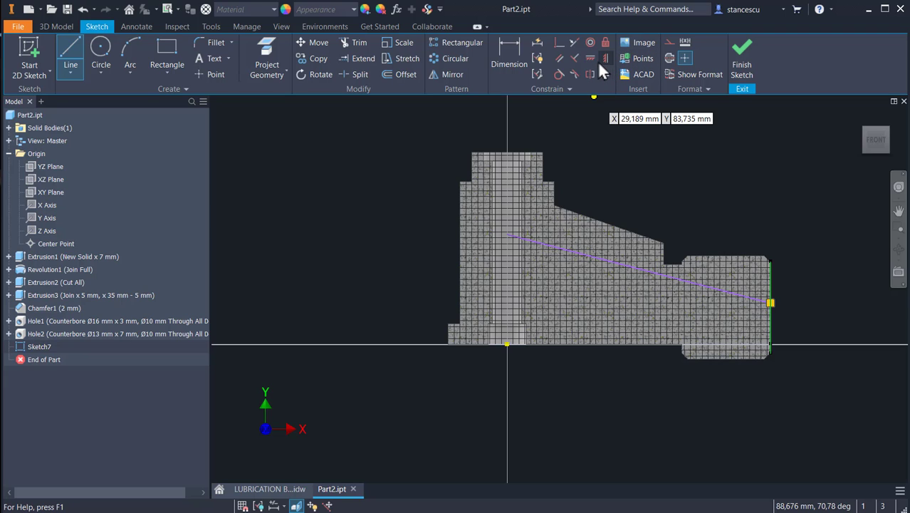
click(603, 59)
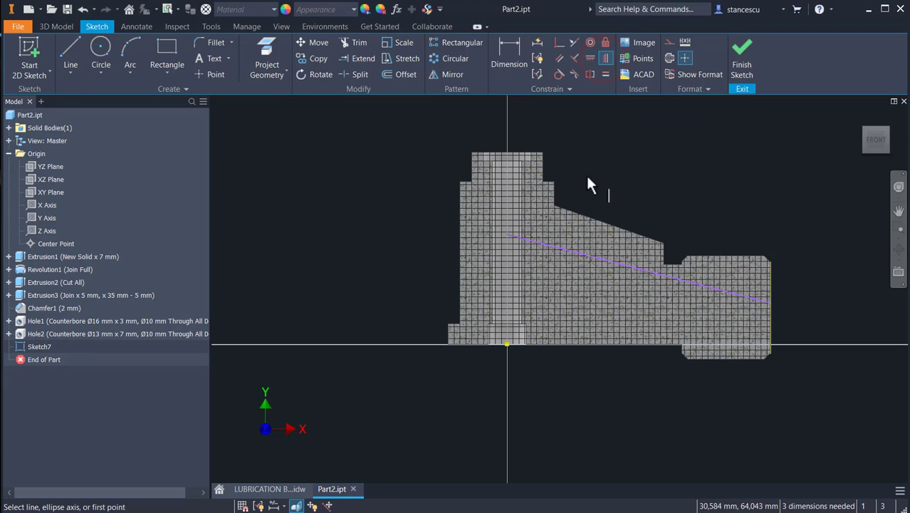
click(506, 235)
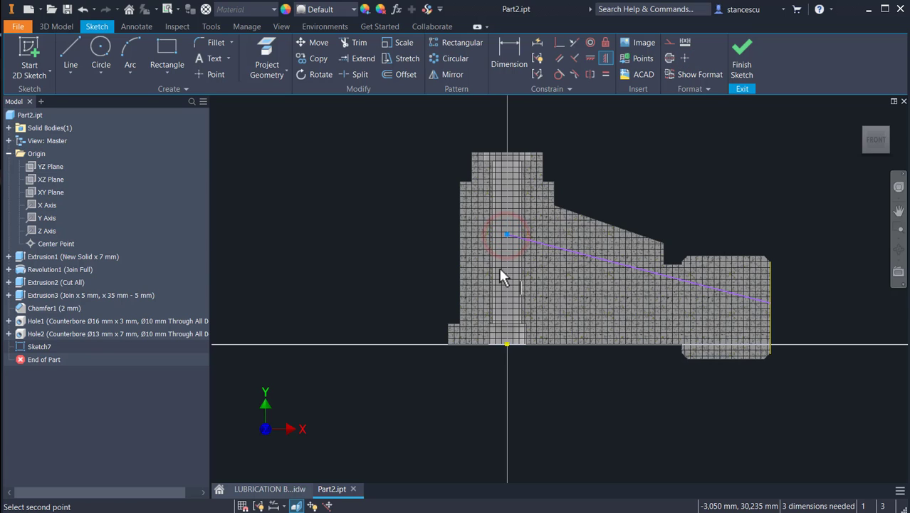
click(506, 342)
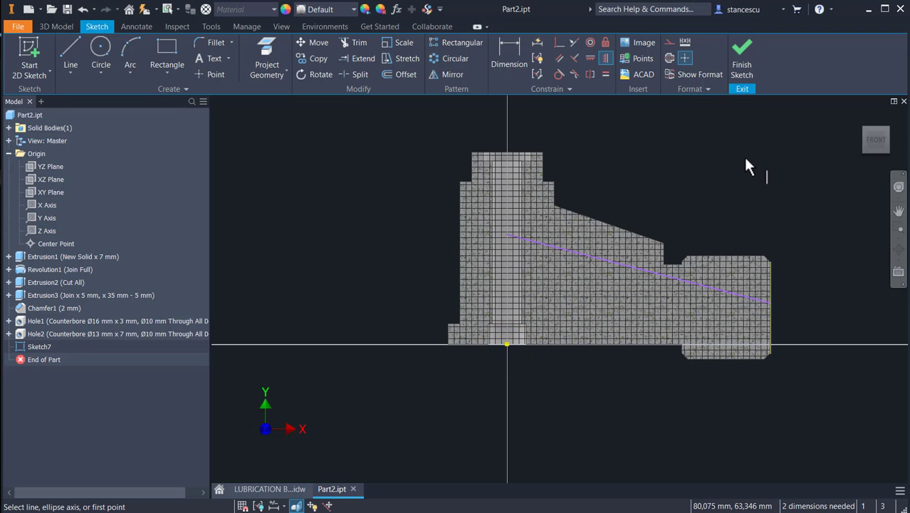
Step: Check the inclined hole's position in the drawing's section A-A, and sketch a vertical construction line between the chamfered cylinder's upper and lower edge midpoints
click(261, 489)
middle_drag(471, 411, 485, 301)
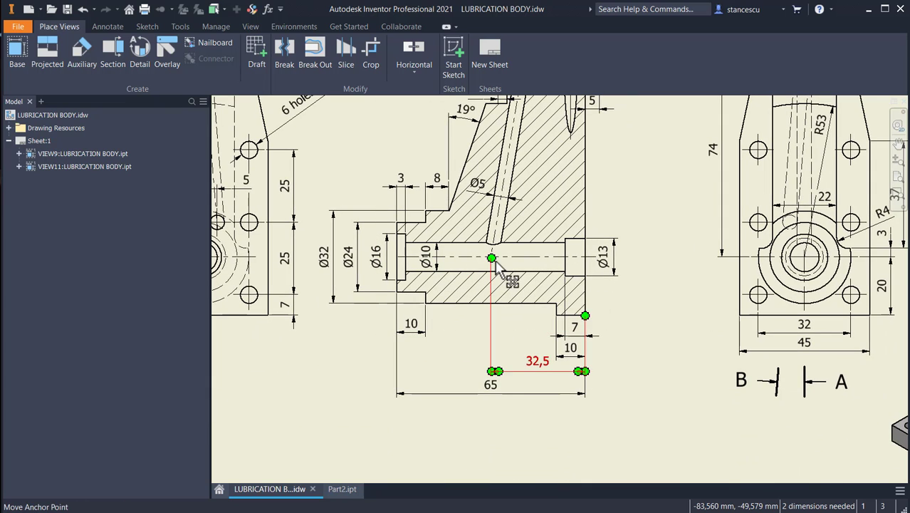
middle_drag(630, 215, 621, 392)
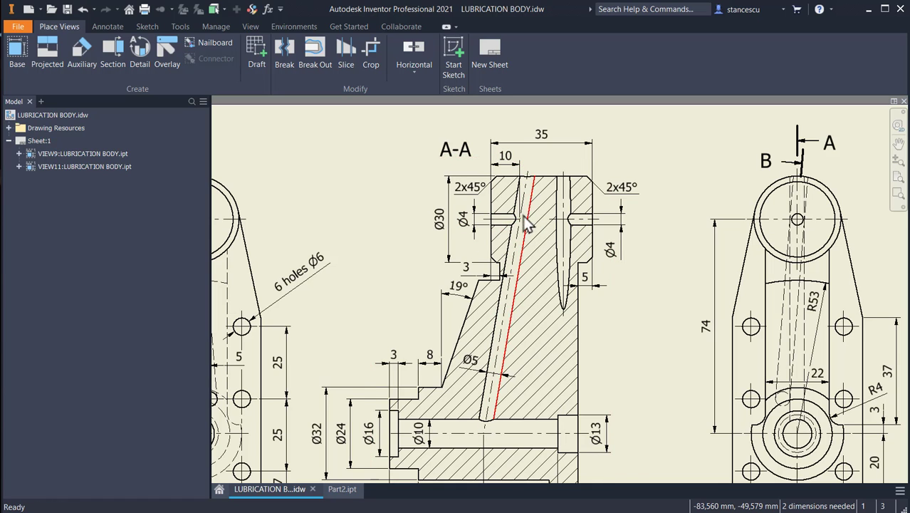
mouse_move(502, 218)
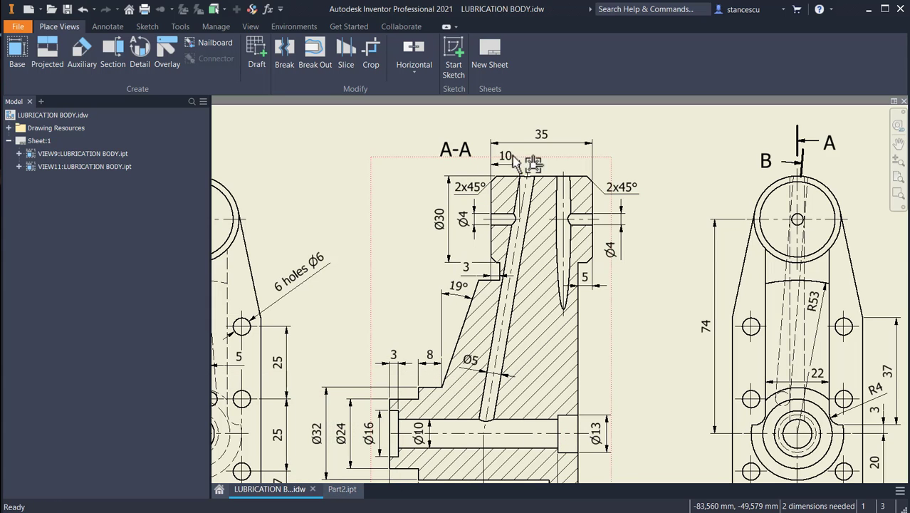
click(334, 488)
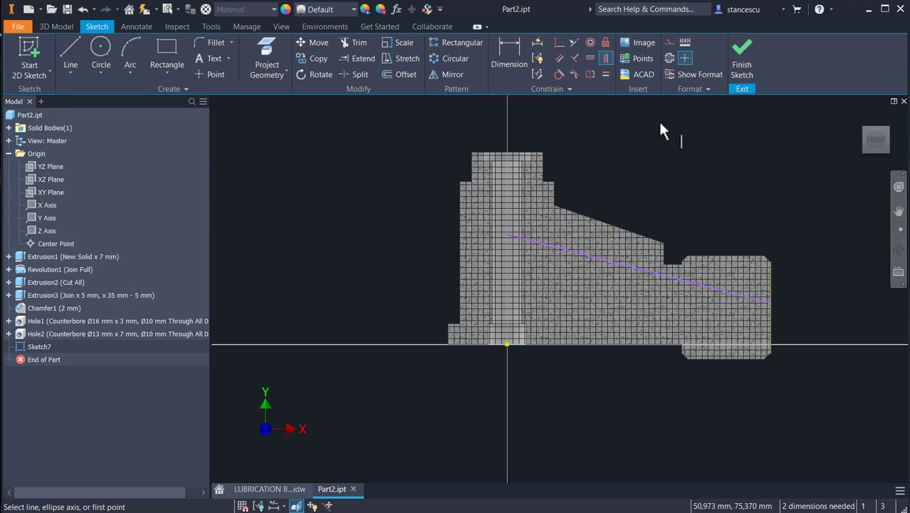
click(669, 42)
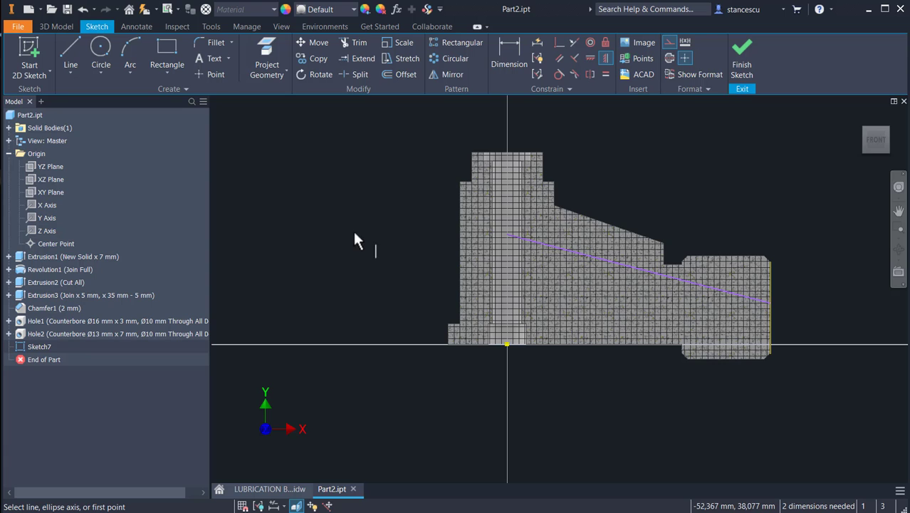
click(75, 51)
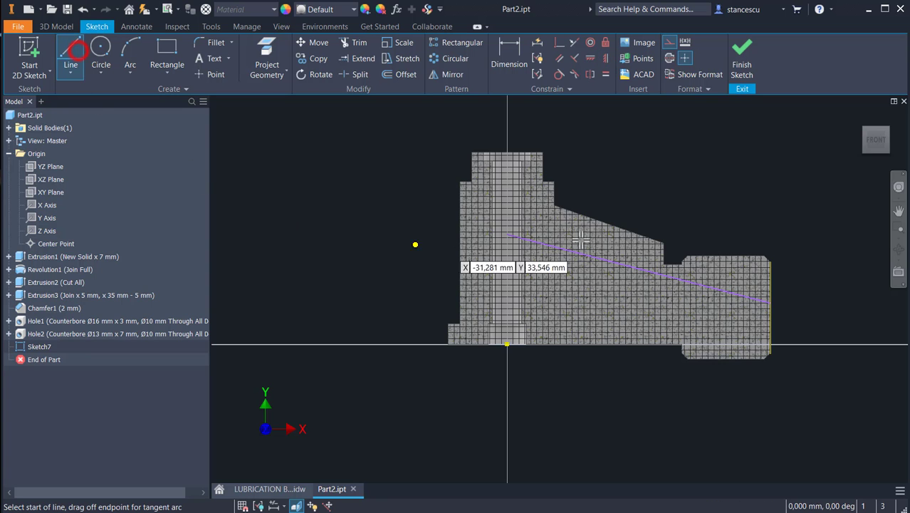
click(724, 254)
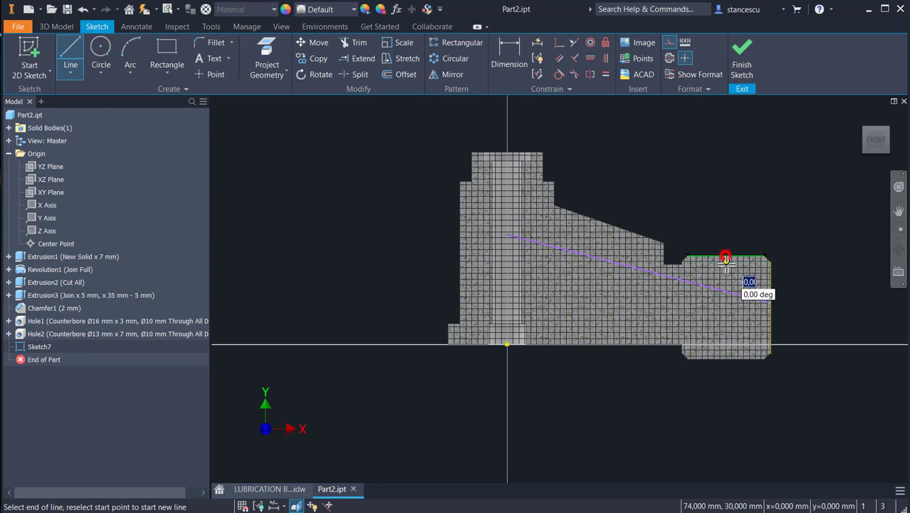
click(725, 358)
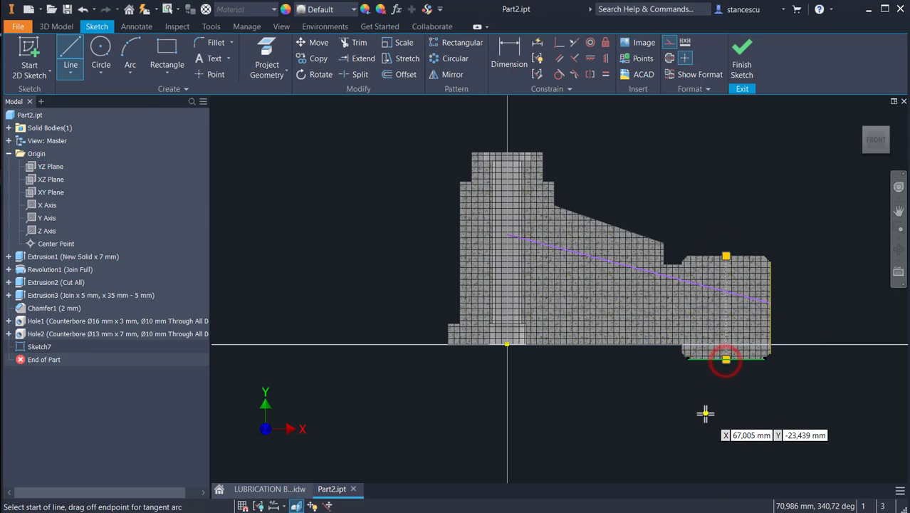
click(715, 151)
key(Escape)
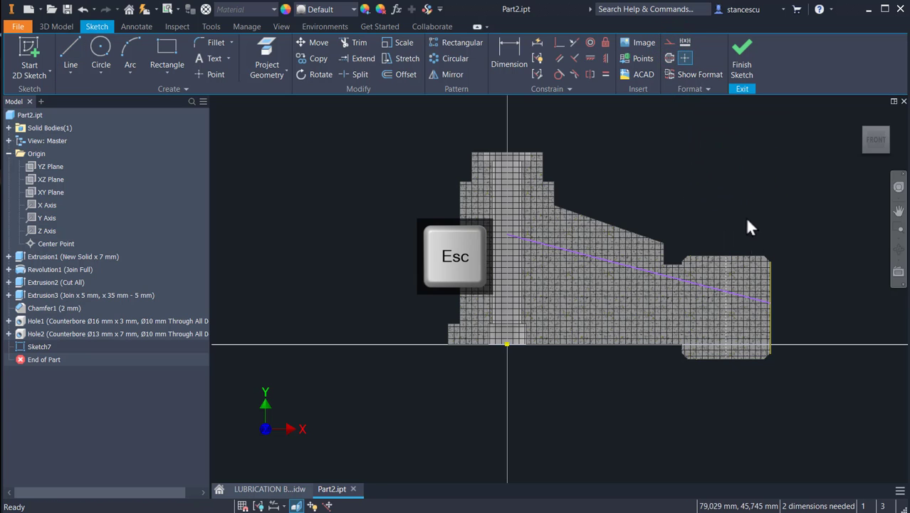
Step: Place a sketch point on the slanted line and make it coincident with the vertical construction line through the chamfered cylinder
click(749, 242)
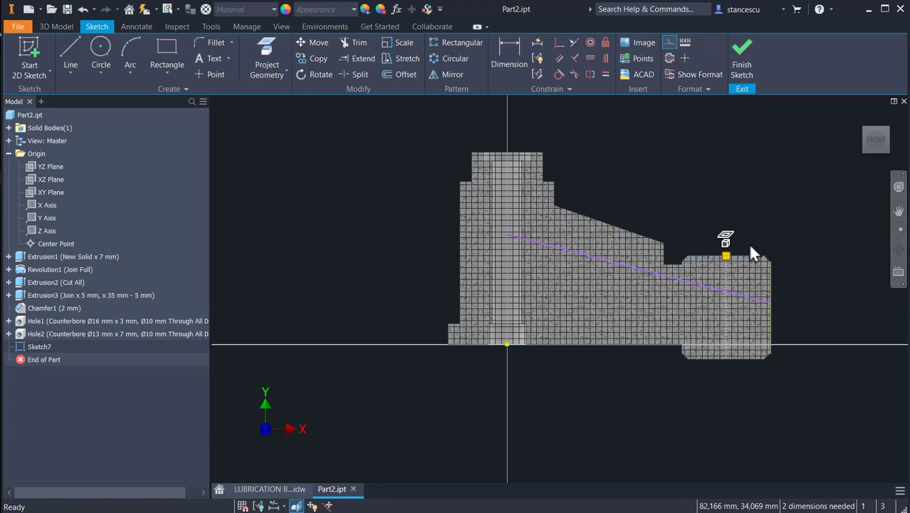
scroll(744, 249, up, 4)
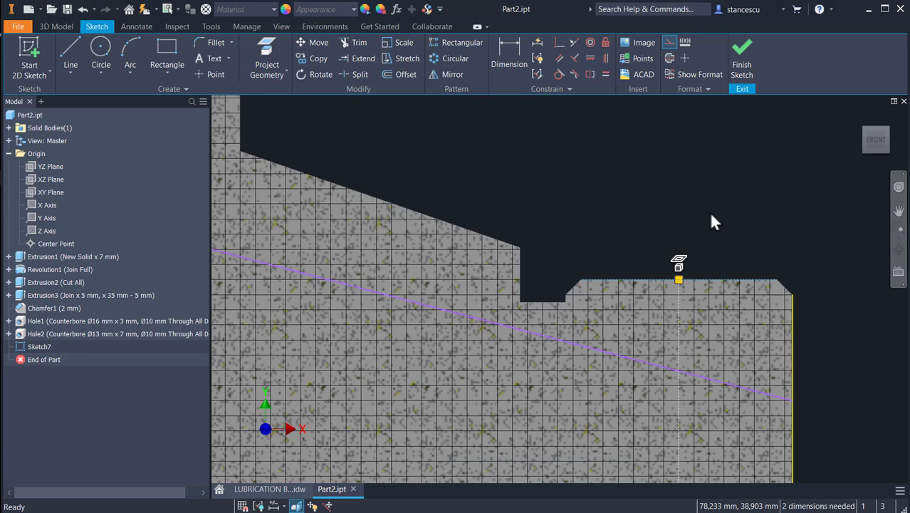
key(Escape)
scroll(698, 214, down, 2)
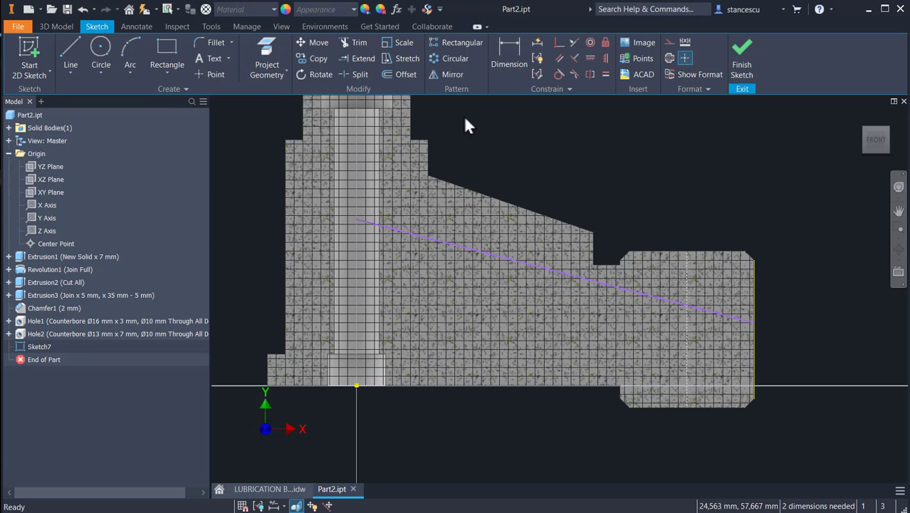
click(205, 73)
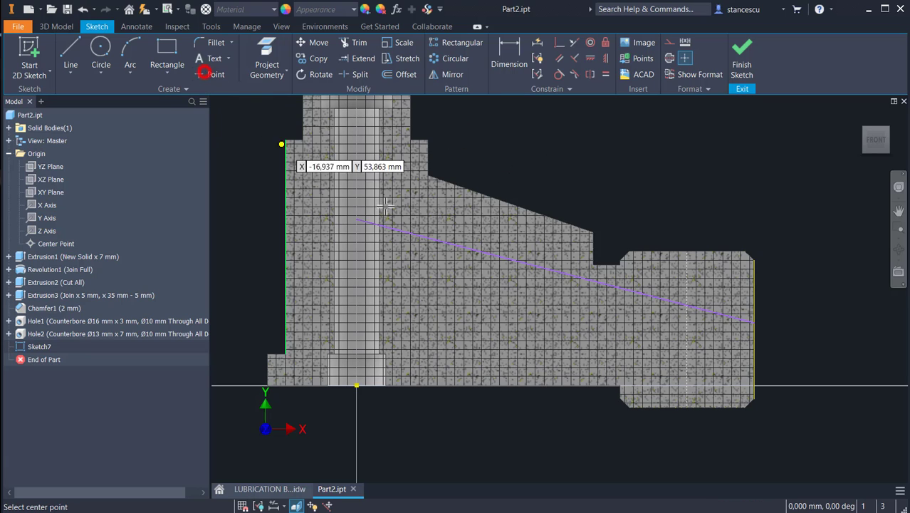
click(653, 296)
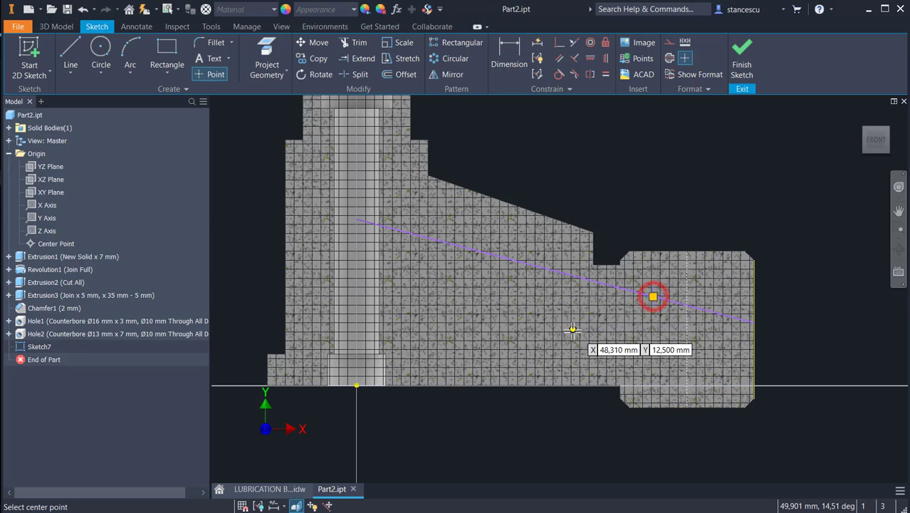
click(556, 45)
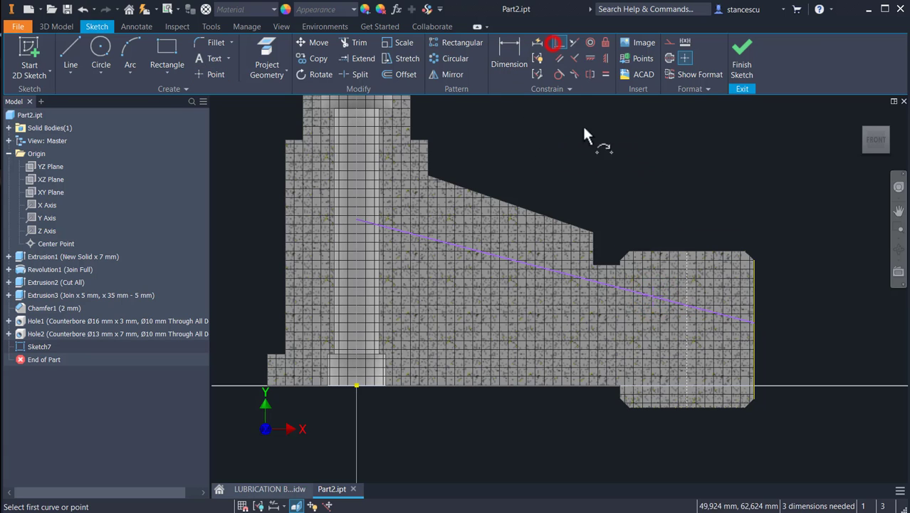
click(651, 298)
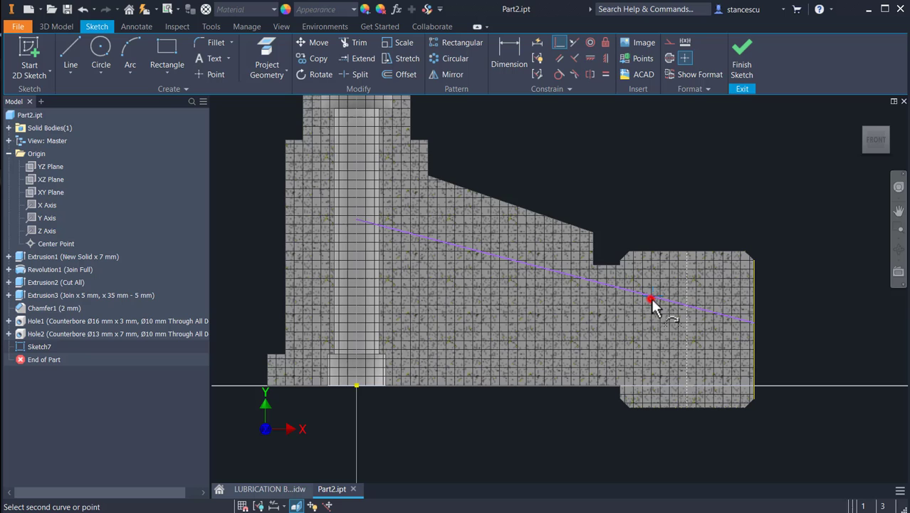
click(687, 285)
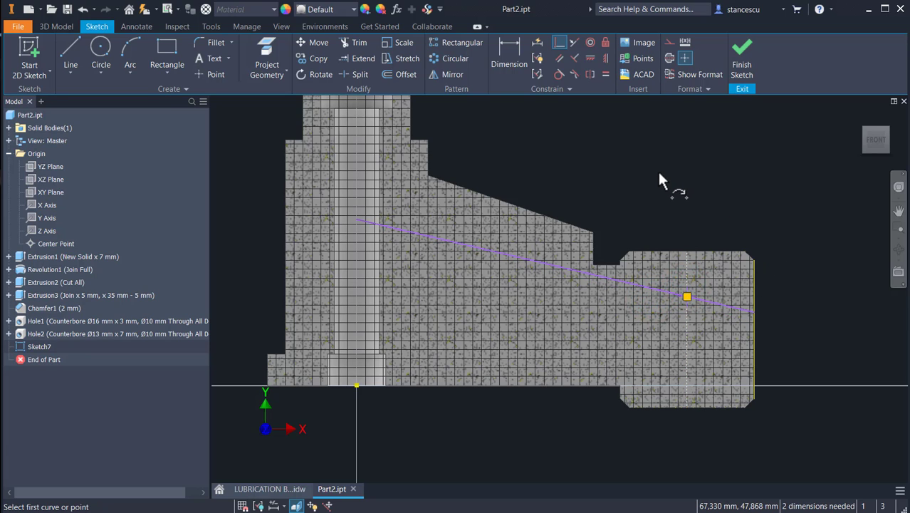
key(Escape)
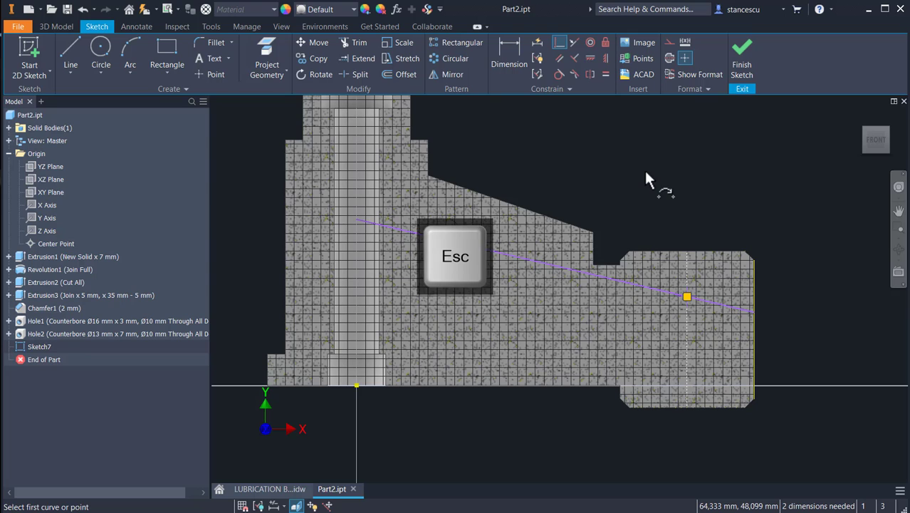
Step: Dimension the sketch point on the slanted line 10 mm below the chamfered cylinder's top edge
click(504, 50)
click(687, 296)
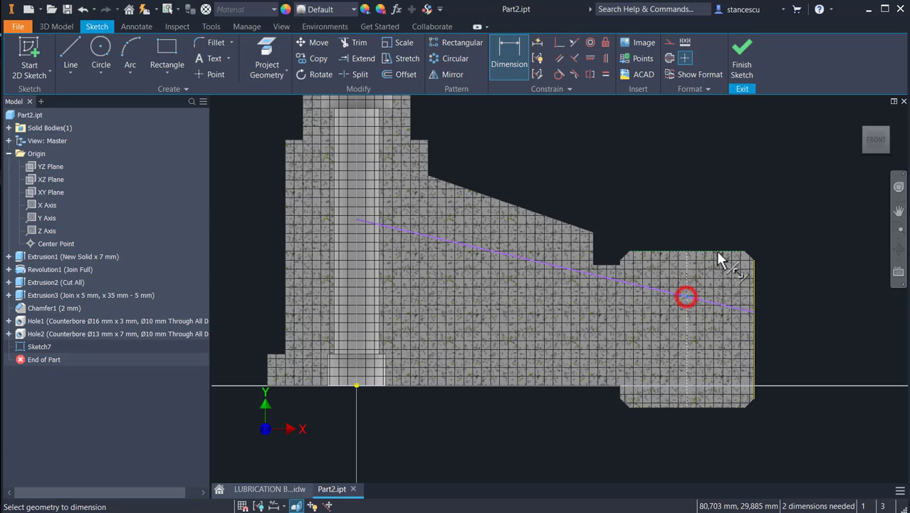
click(716, 253)
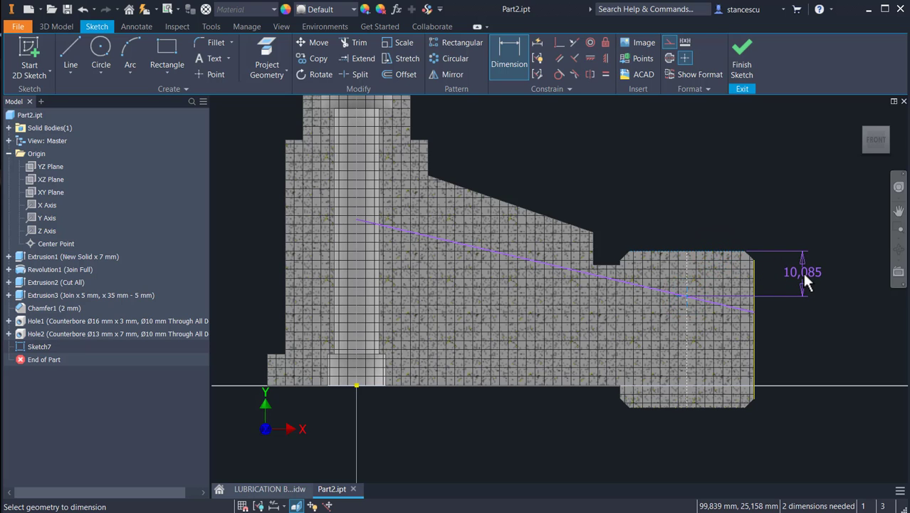
click(802, 274)
text(10)
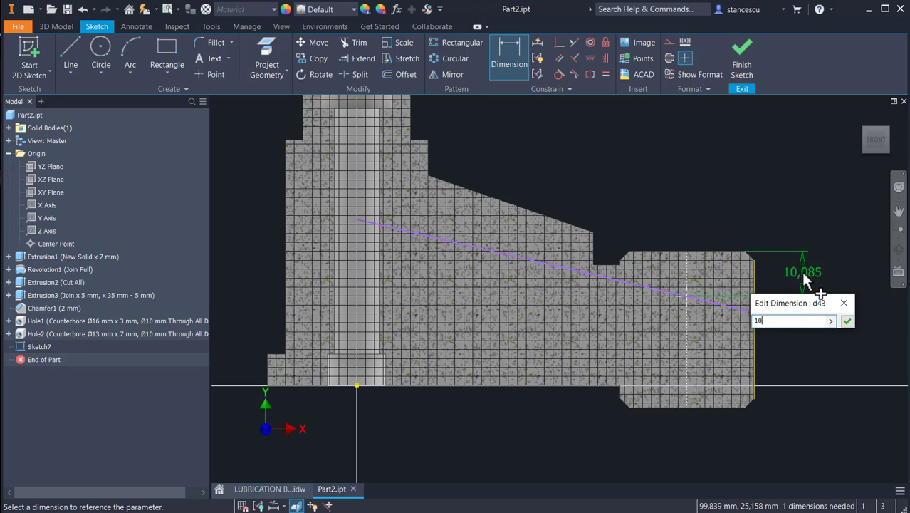
key(Return)
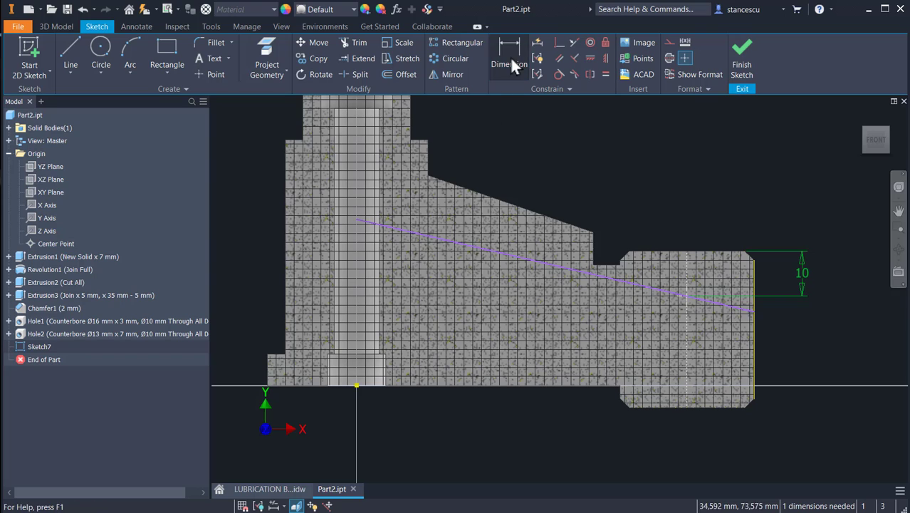
Step: Dimension the slanted line's start point 32,5 mm above the origin and finish the sketch
click(511, 60)
click(357, 218)
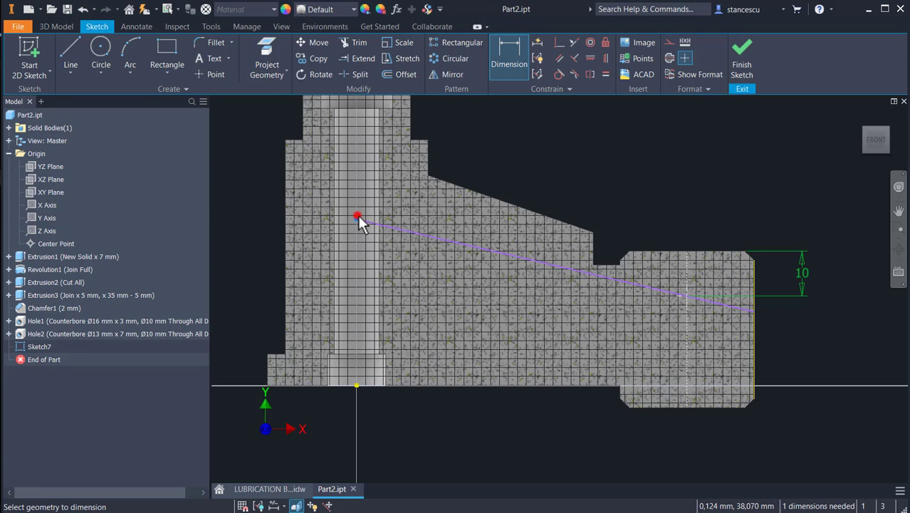
click(356, 384)
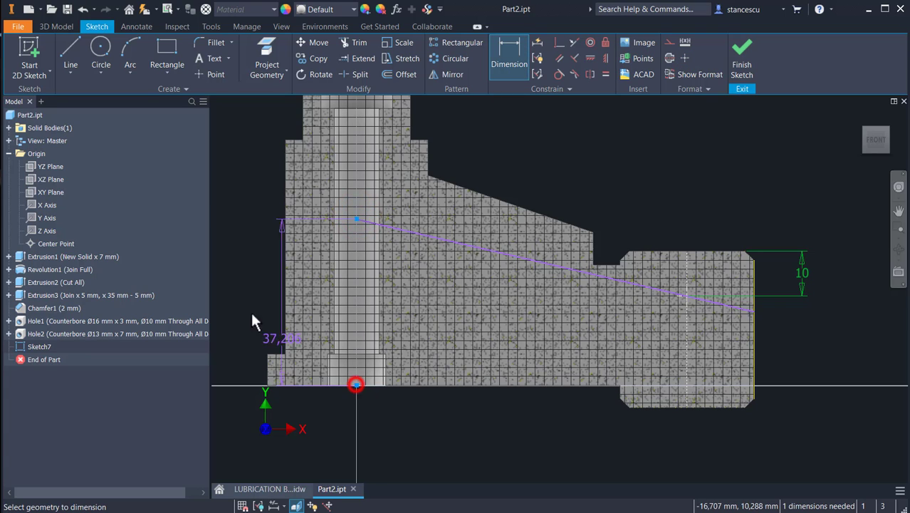
click(242, 286)
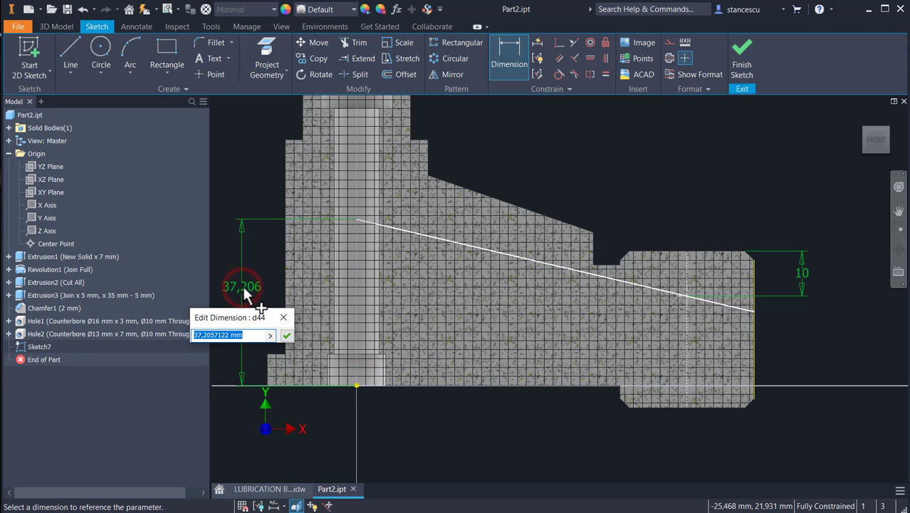
text(32,5)
key(Return)
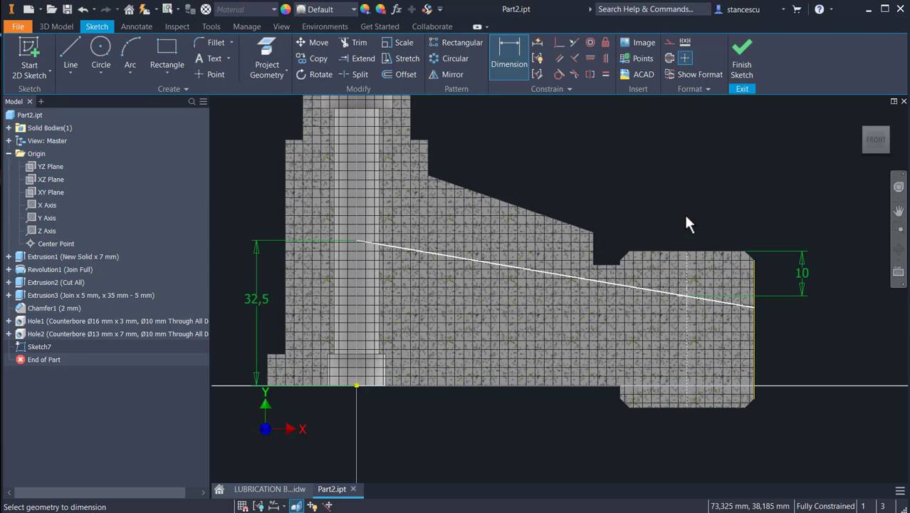
click(741, 57)
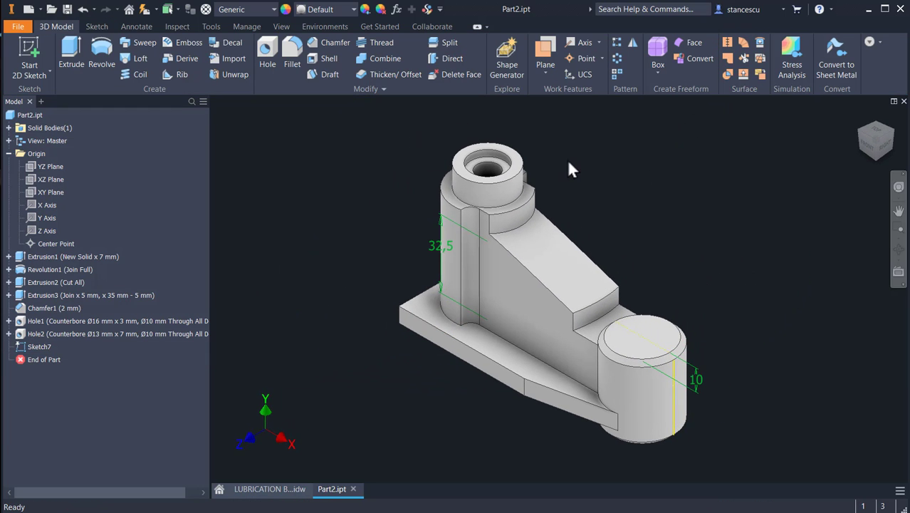
Step: Create a work axis along the slanted sketch line inside the bore
shift+middle_drag(573, 168, 584, 207)
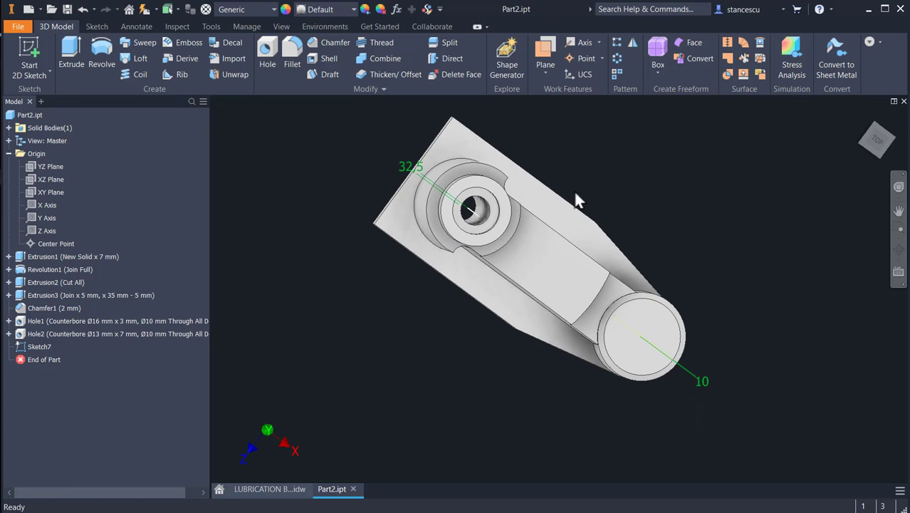
click(569, 42)
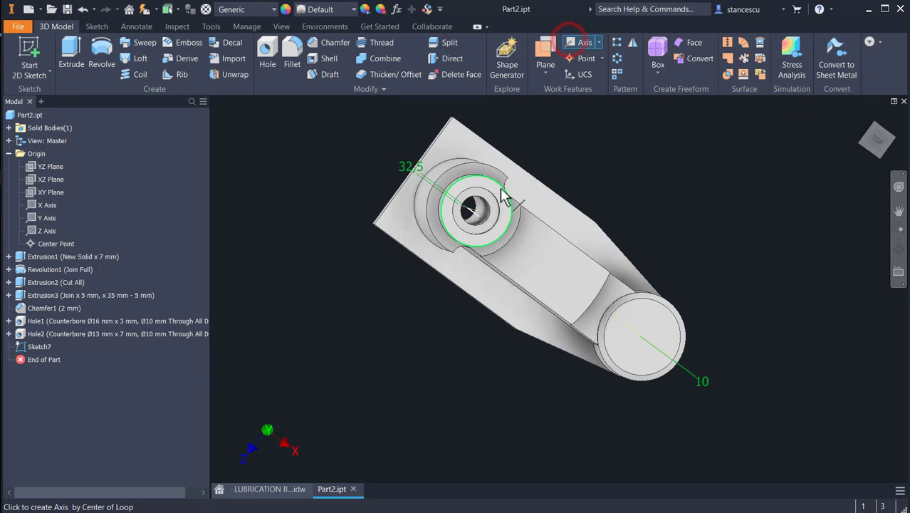
scroll(491, 210, up, 5)
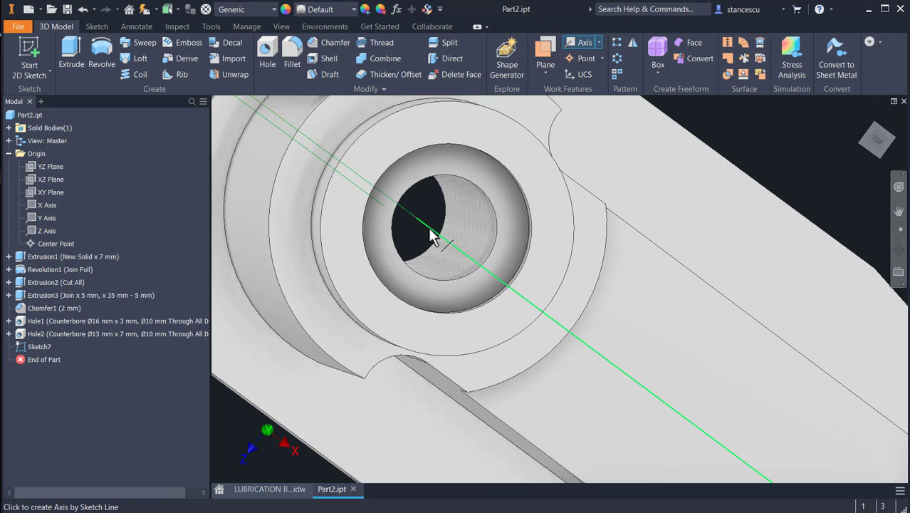
click(432, 237)
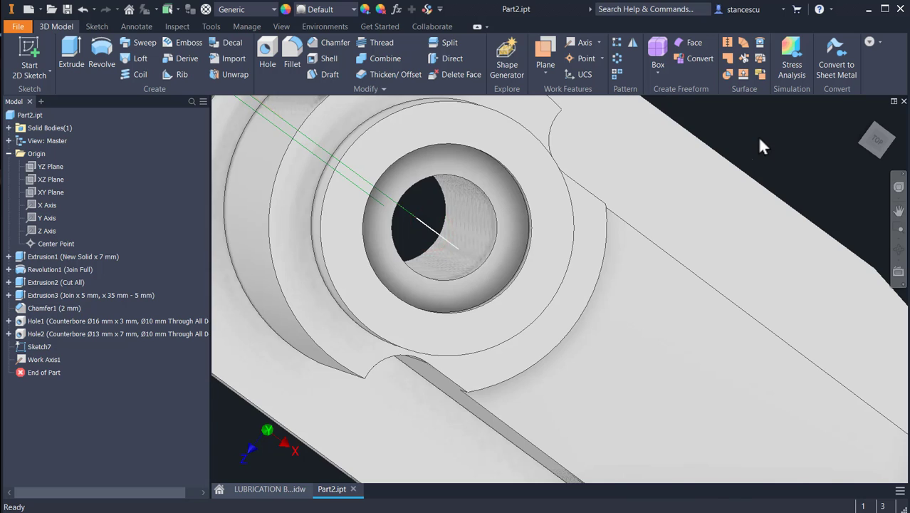
scroll(756, 136, down, 3)
shift+middle_drag(757, 136, 755, 136)
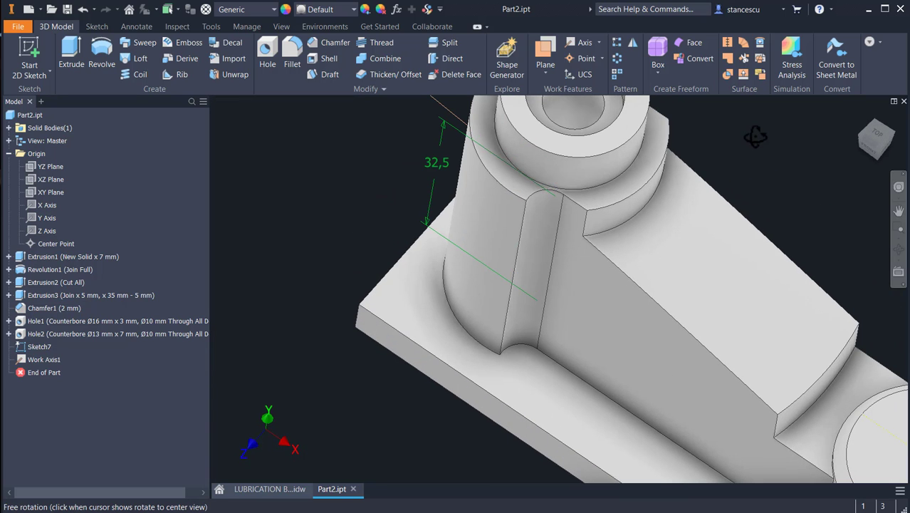
right_click(22, 349)
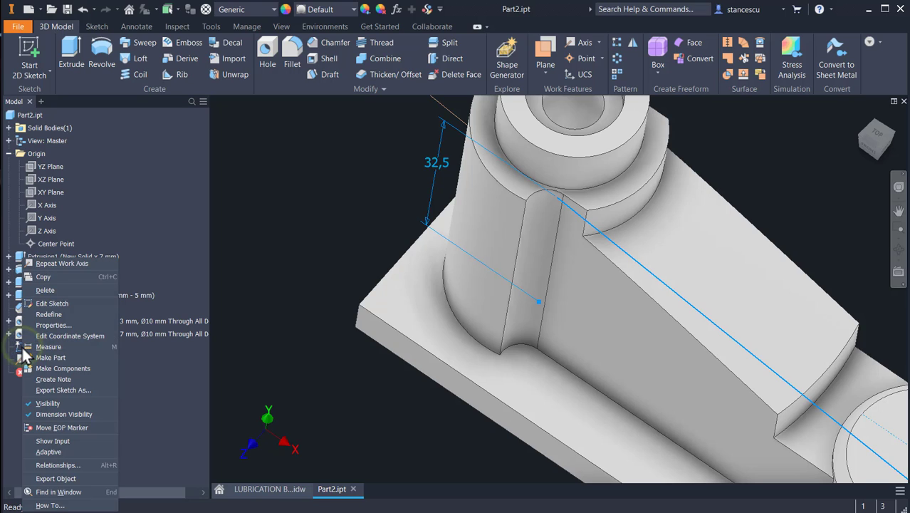
click(265, 282)
click(270, 297)
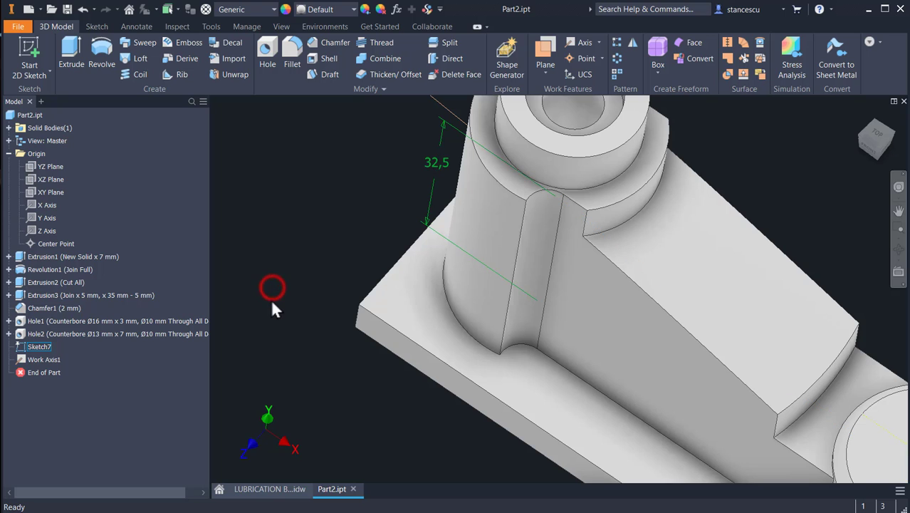
Step: Create a work point at the slanted sketch line's start point inside the bore
middle_drag(278, 273, 300, 298)
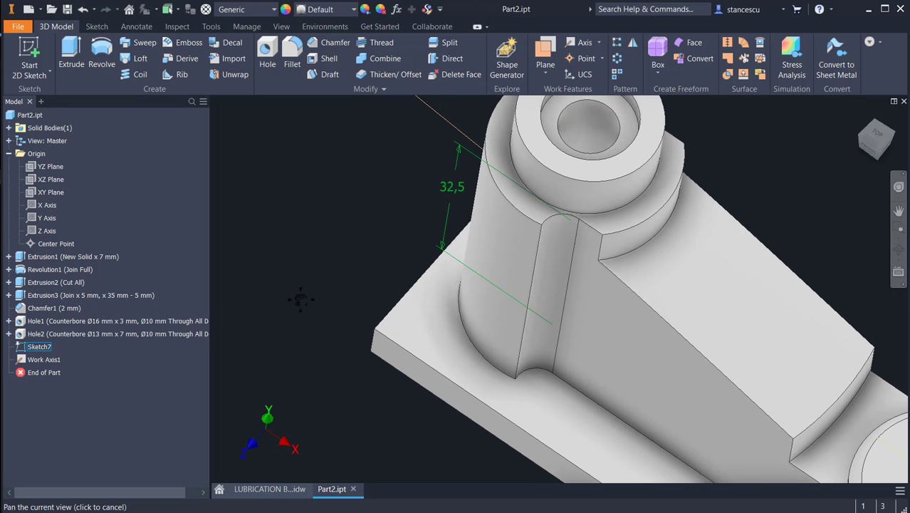
shift+middle_drag(334, 248, 335, 269)
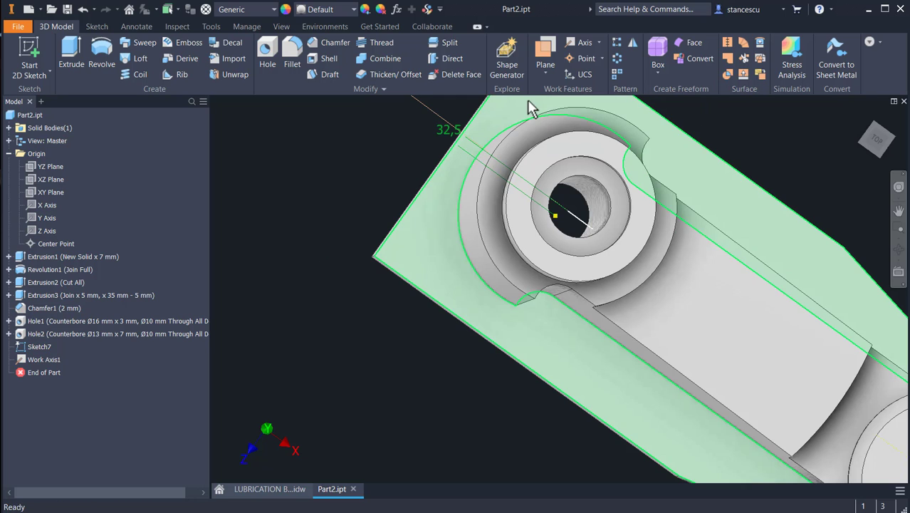
click(586, 59)
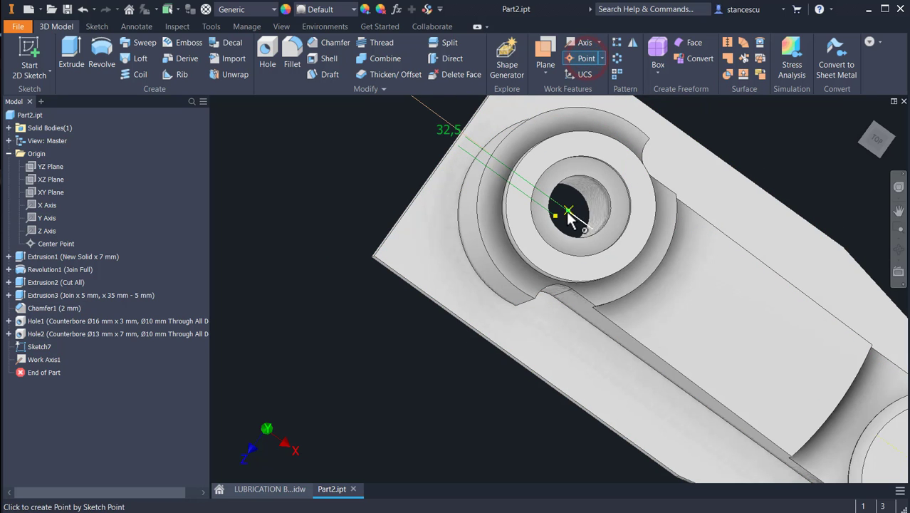
click(568, 211)
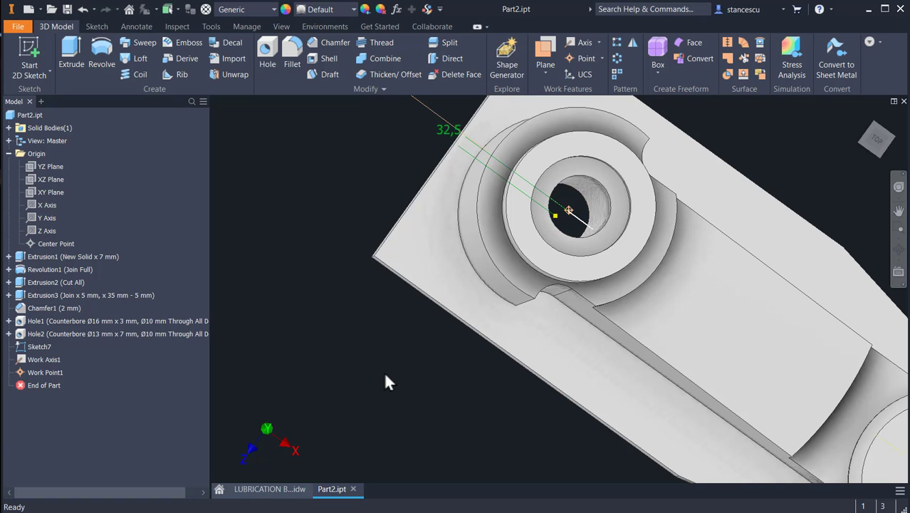
middle_drag(385, 383, 303, 385)
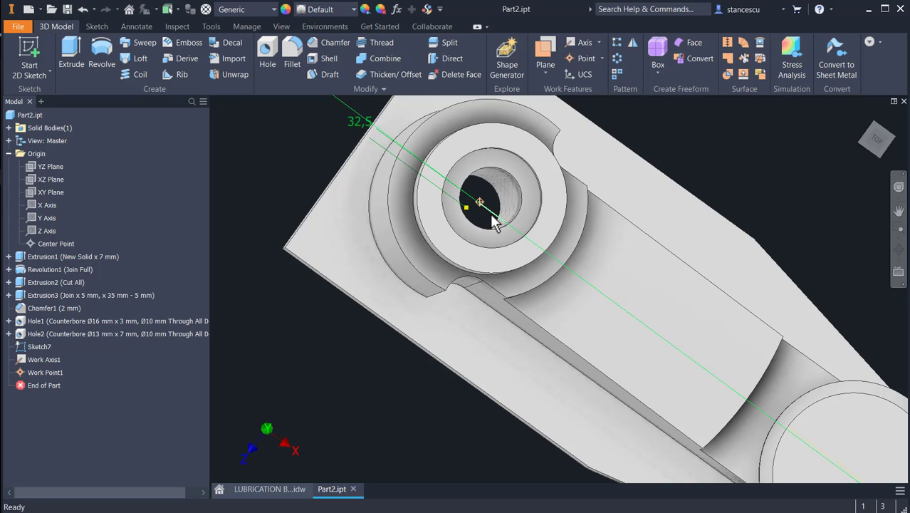
click(260, 146)
click(267, 51)
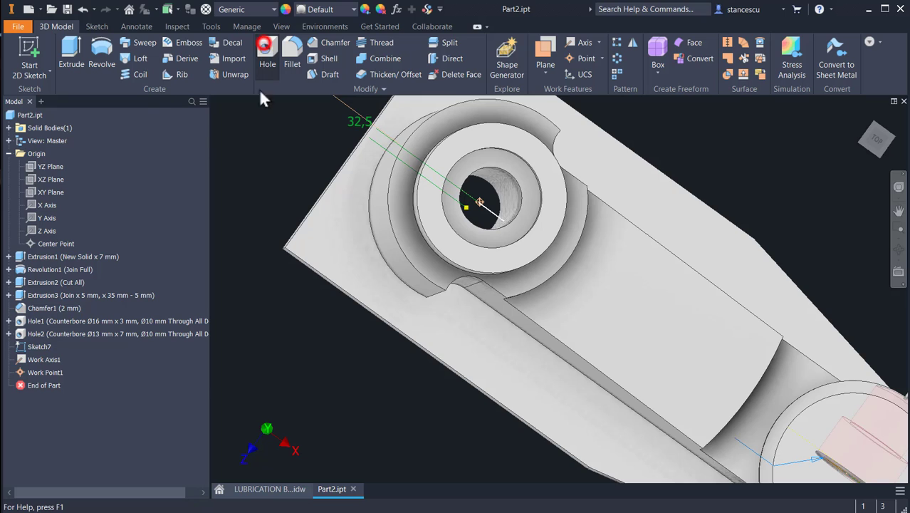
click(479, 204)
scroll(603, 192, down, 5)
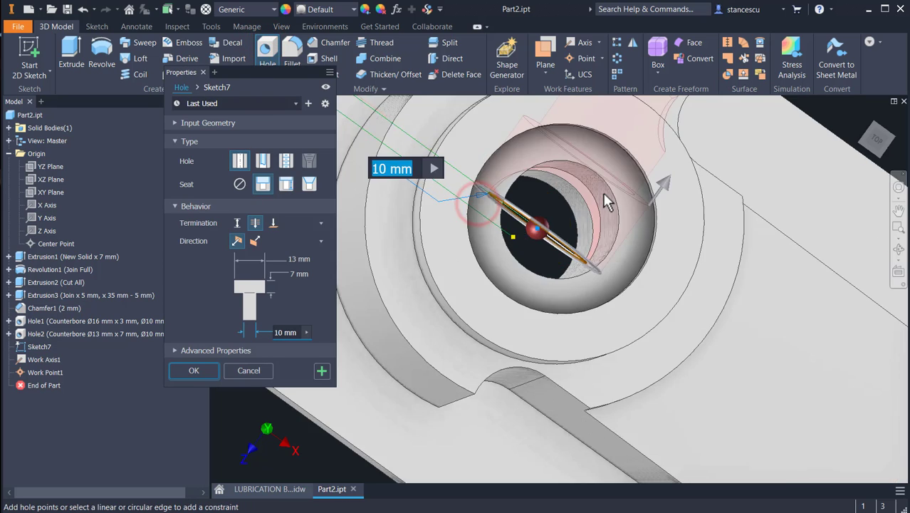
shift+middle_drag(602, 203, 443, 392)
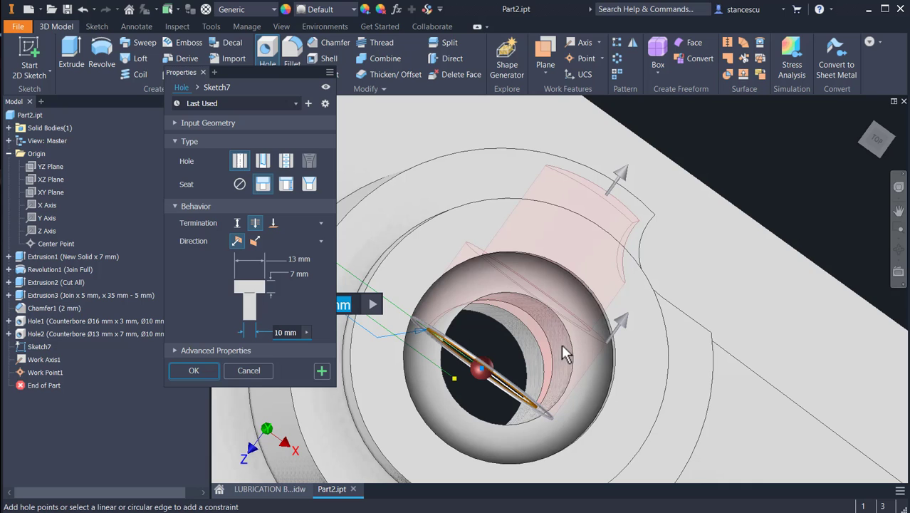
middle_drag(560, 343, 588, 318)
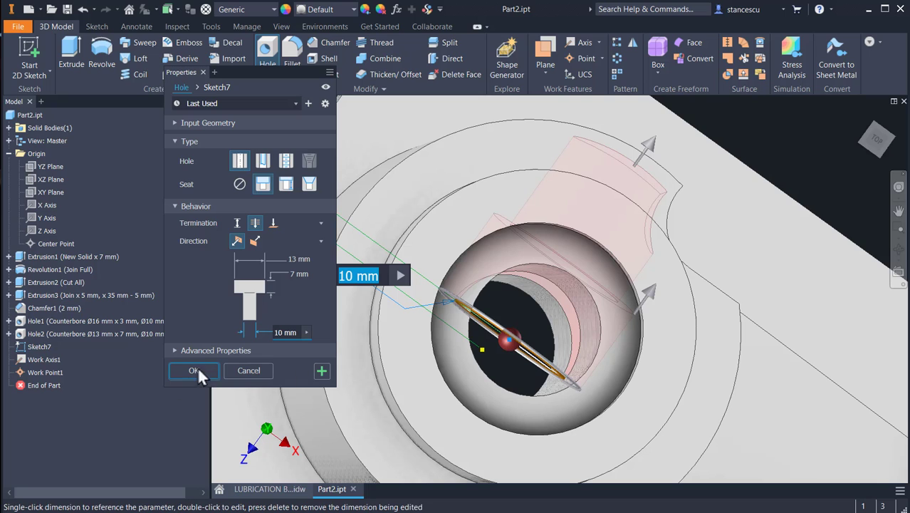
click(252, 371)
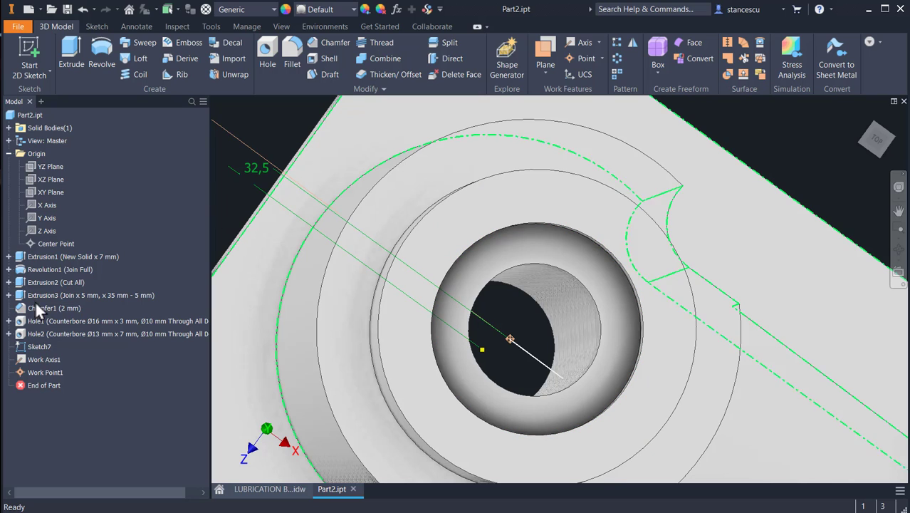
Step: Hide Sketch7, which holds the slanted line, leaving the work axis and work point shown
click(27, 346)
right_click(28, 349)
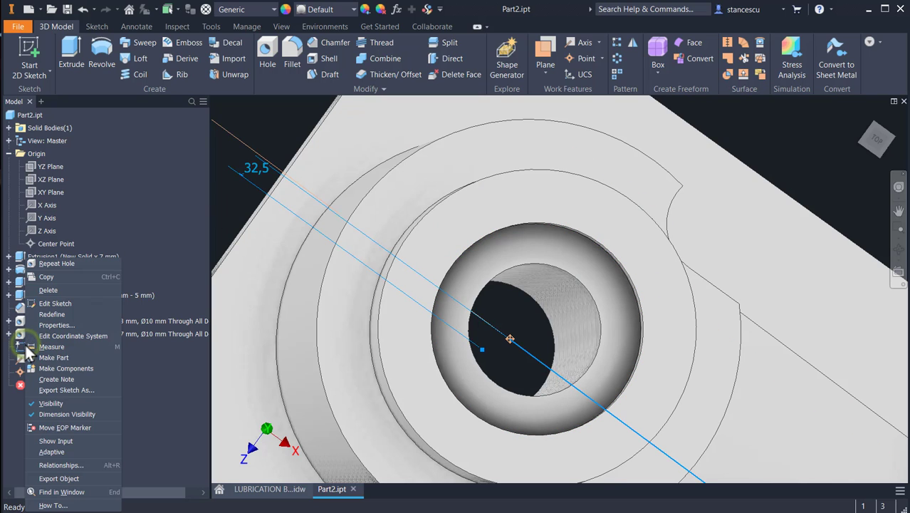
click(57, 398)
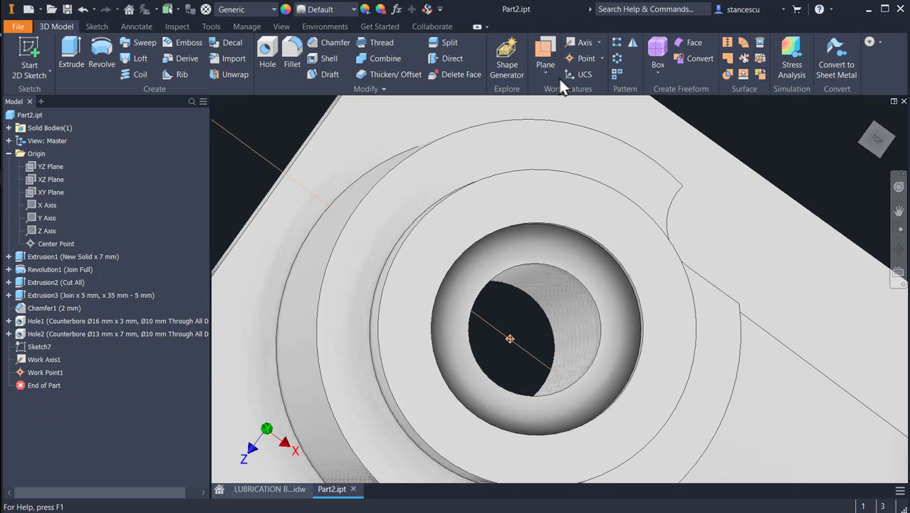
Step: Start a hole positioned on the work point in the bore and directed along the slanted work axis
click(268, 48)
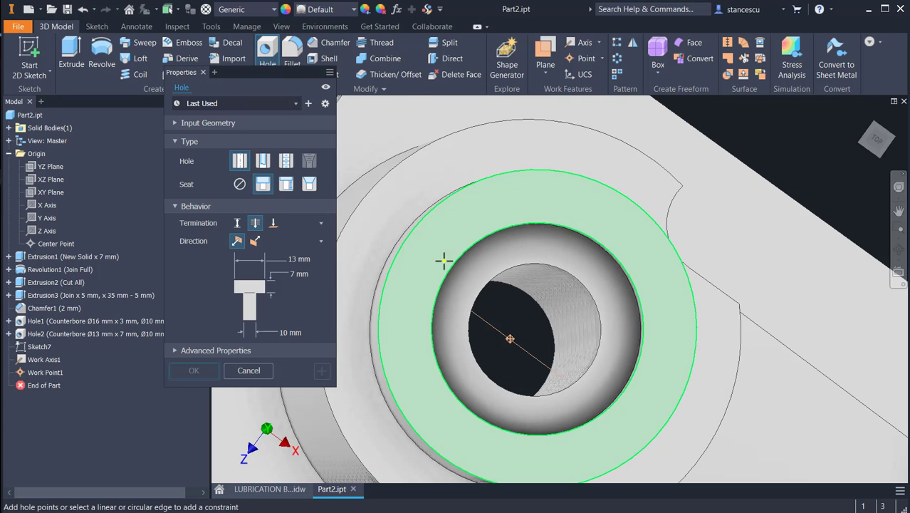
click(509, 339)
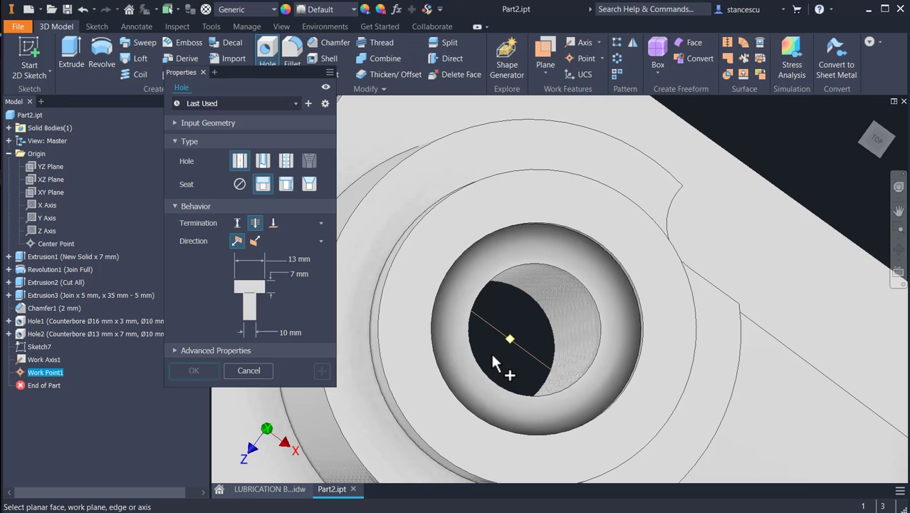
scroll(489, 348, down, 3)
middle_drag(489, 349, 537, 342)
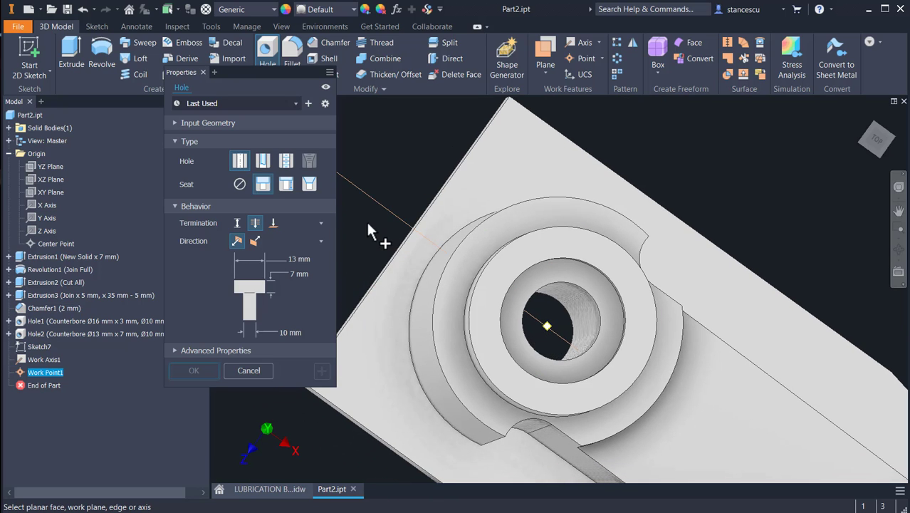
click(560, 340)
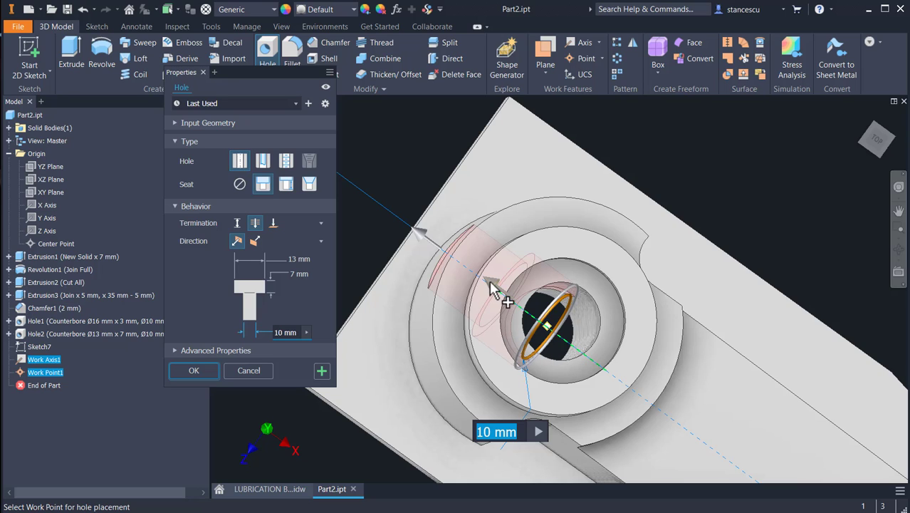
Step: Finish the slanted hole as a simple through-all hole without a seat, 5 mm in diameter, with its direction flipped toward the chamfered cylinder
click(255, 242)
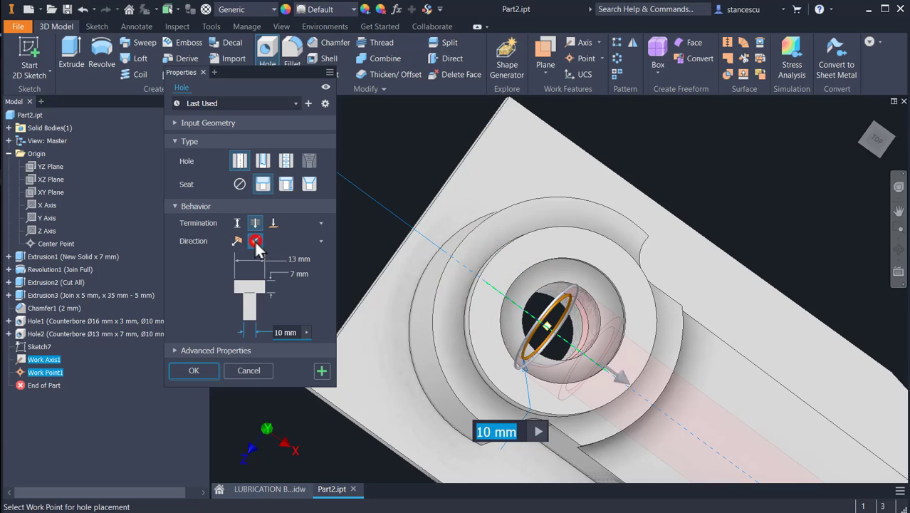
click(239, 184)
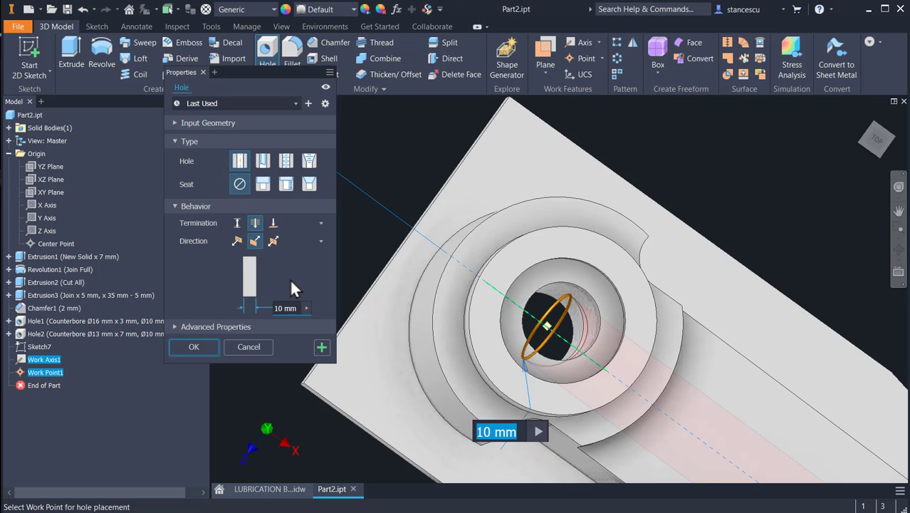
key(BackSpace)
text(5)
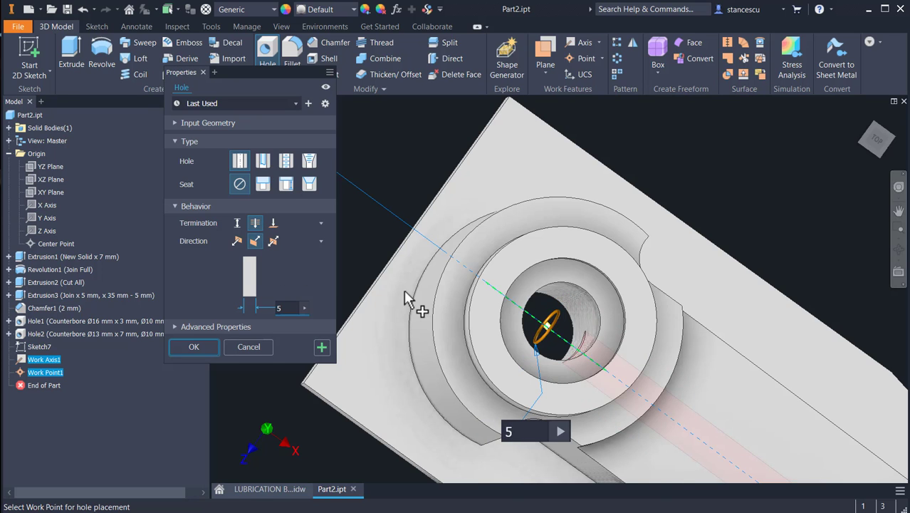
scroll(404, 291, down, 3)
middle_drag(511, 333, 480, 212)
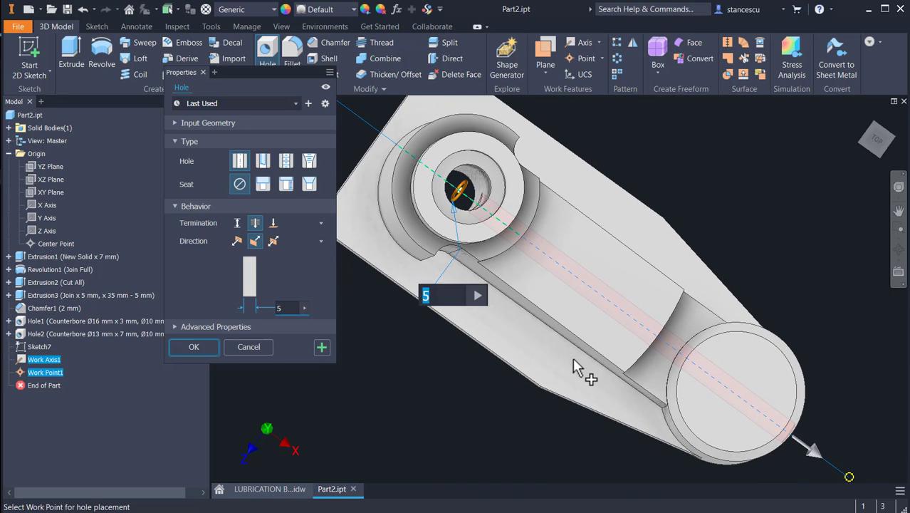
shift+middle_drag(573, 359, 552, 331)
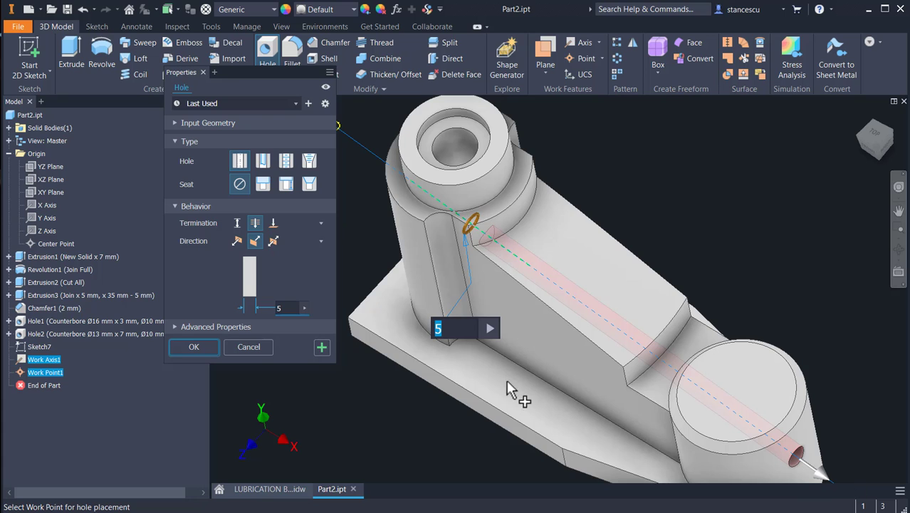
click(195, 346)
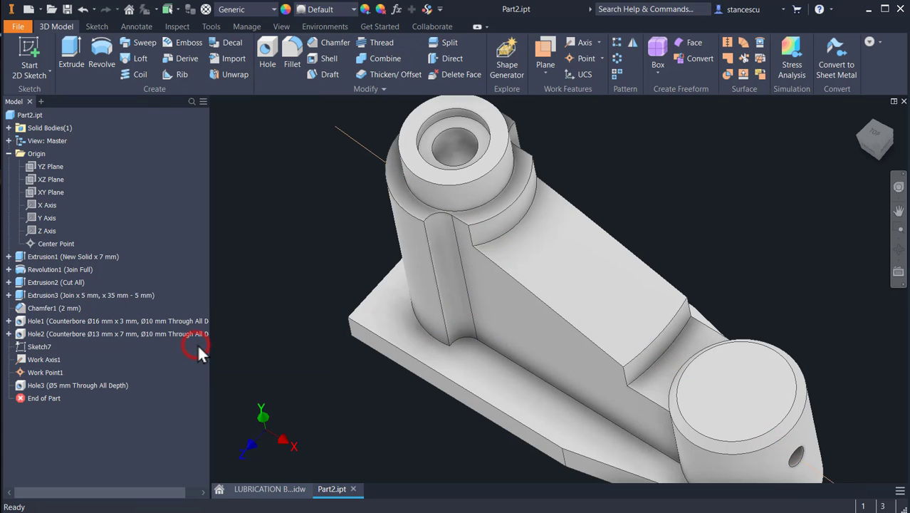
Step: Hide the slanted work axis and the work point in the bore, and return to the home view
shift+middle_drag(501, 330, 524, 350)
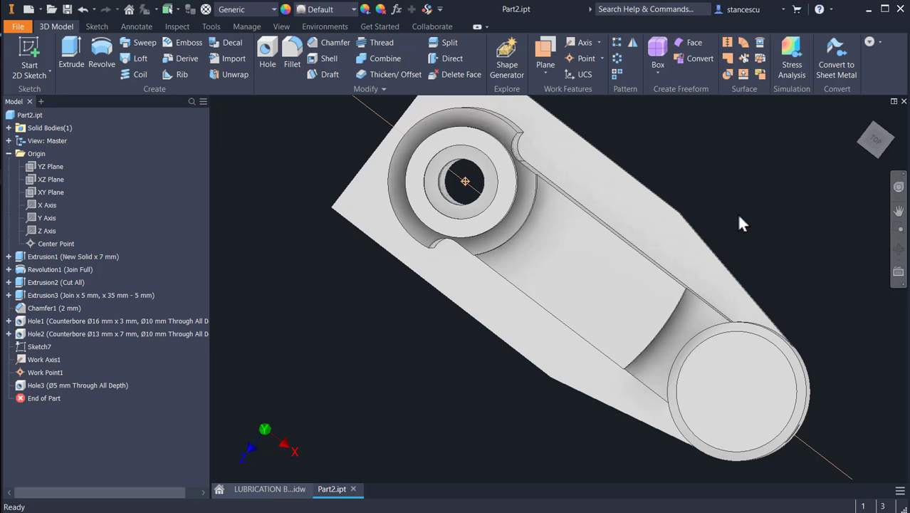
right_click(831, 463)
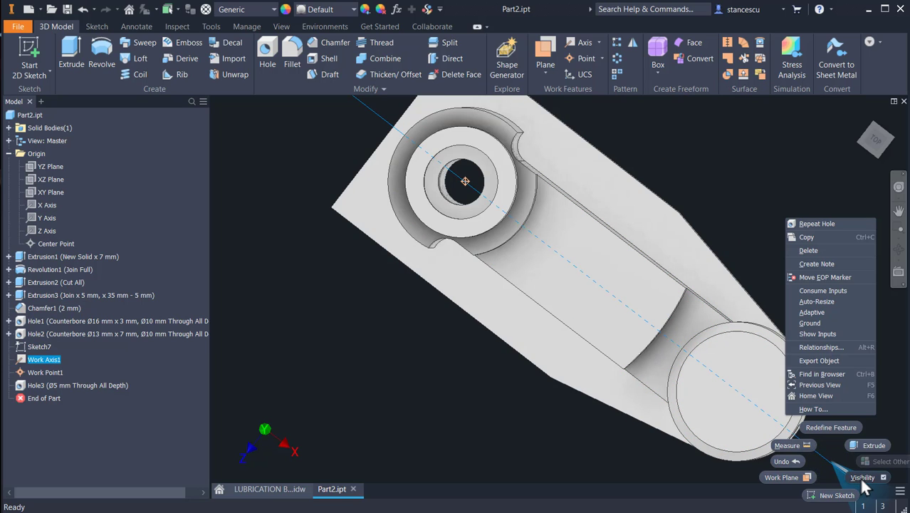
click(862, 476)
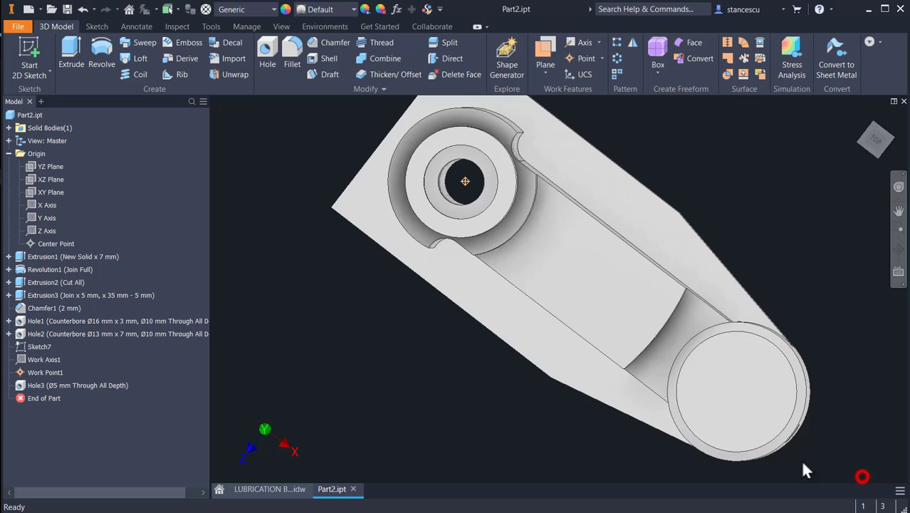
right_click(464, 183)
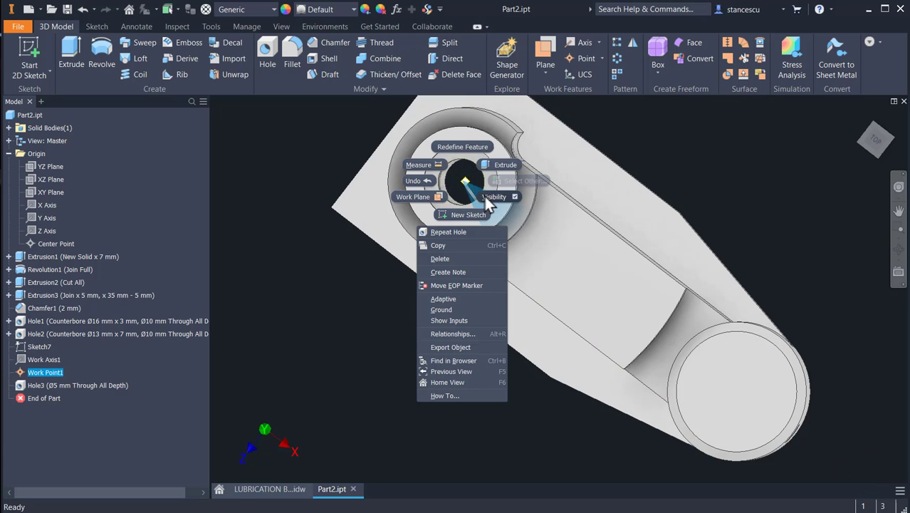
click(490, 196)
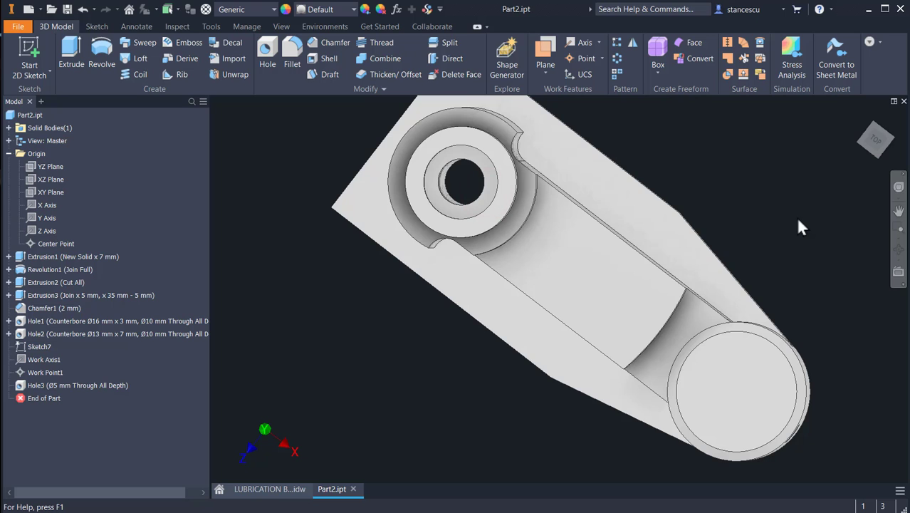
key(F6)
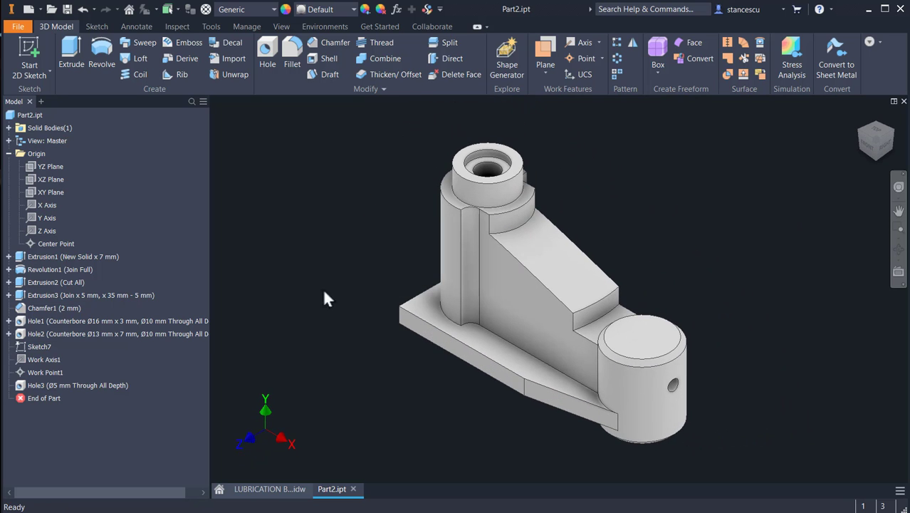
Step: Examine the LUBRICATION BODY drawing for the sizes and positions of the remaining holes in the base plate
click(253, 489)
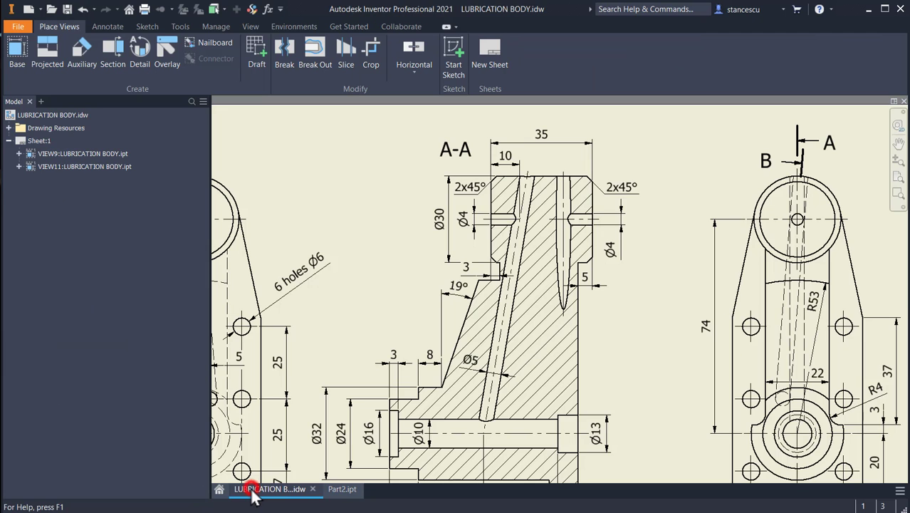
mouse_move(650, 405)
middle_down()
mouse_move(629, 321)
mouse_move(650, 299)
mouse_move(699, 274)
middle_up()
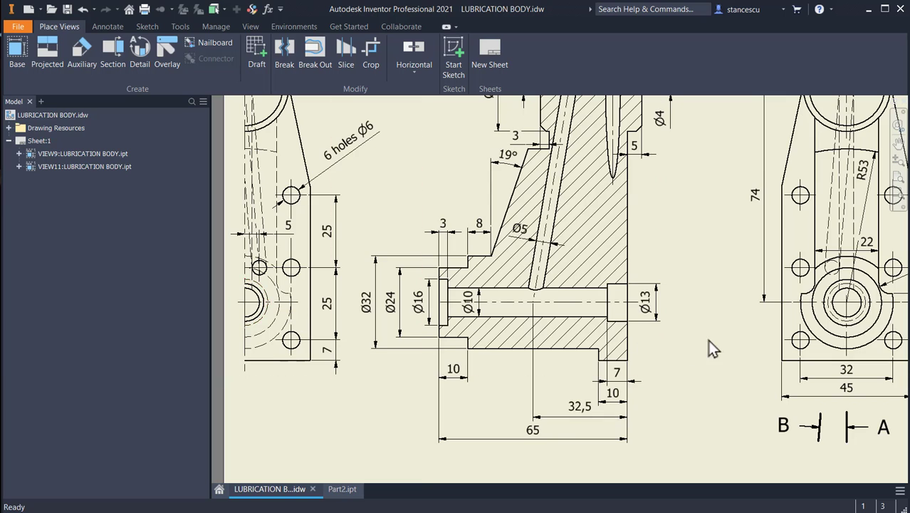
scroll(709, 345, down, 3)
middle_drag(681, 354, 457, 327)
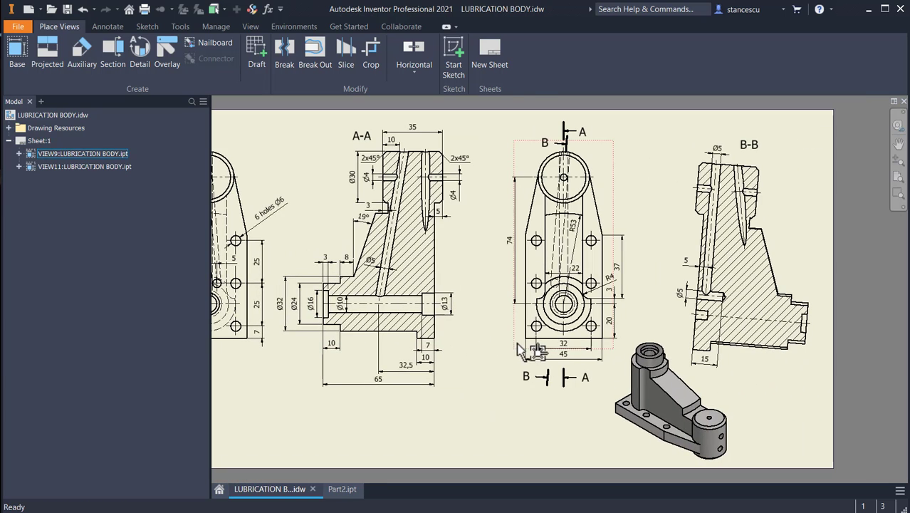
middle_drag(482, 292, 648, 286)
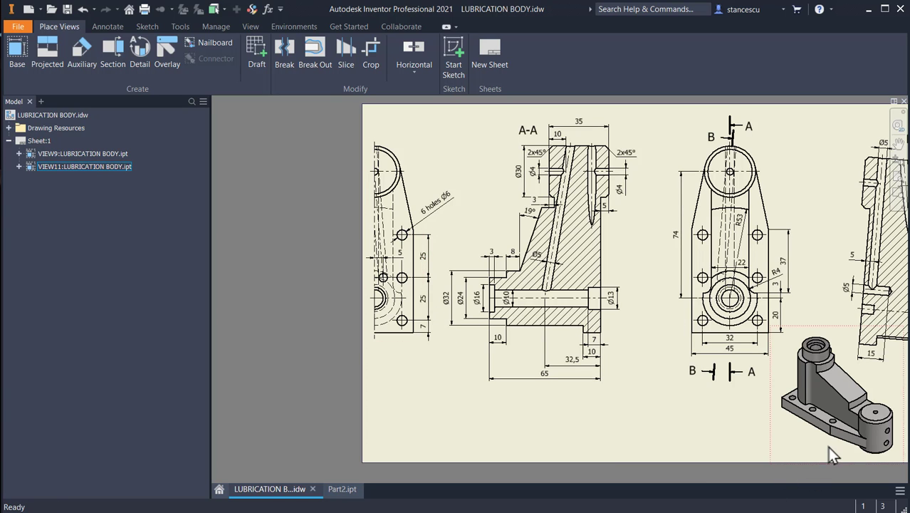
scroll(819, 432, up, 5)
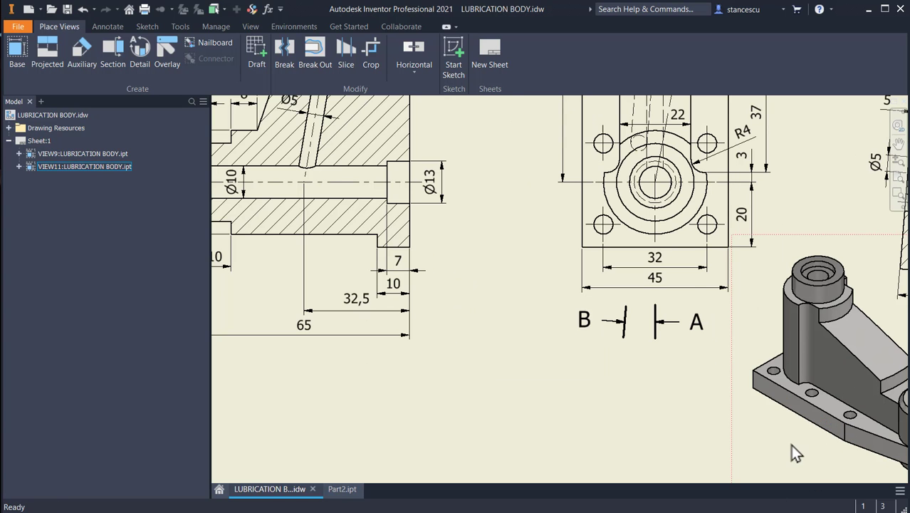
scroll(791, 448, down, 4)
scroll(637, 410, up, 1)
middle_drag(609, 417, 608, 428)
scroll(416, 315, up, 3)
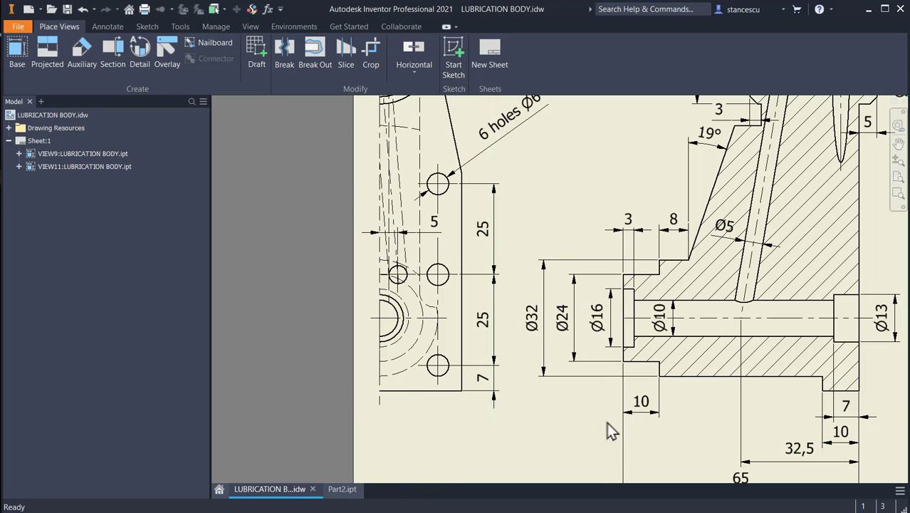
middle_drag(525, 411, 212, 391)
middle_drag(602, 390, 327, 390)
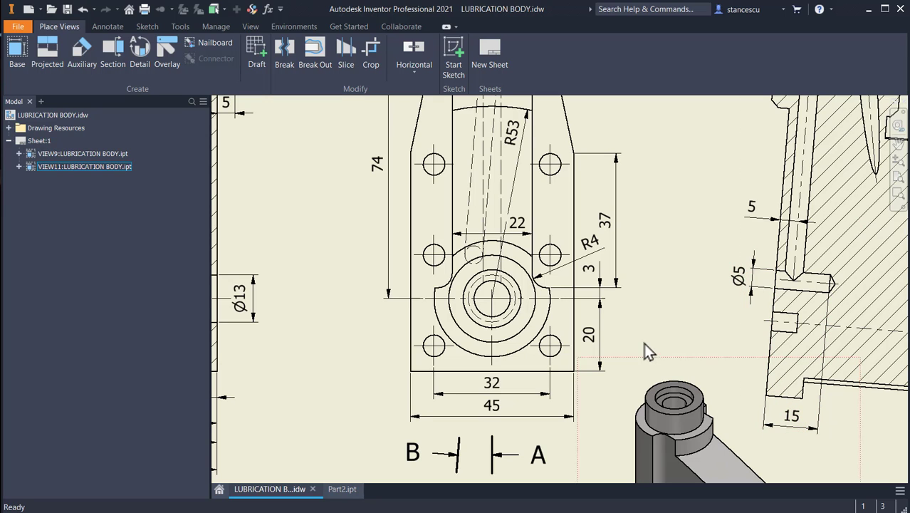
Step: In Part2, sketch on the base plate's underside and place a point about 7 mm off the centreline and 39 mm from the square end edge
click(343, 488)
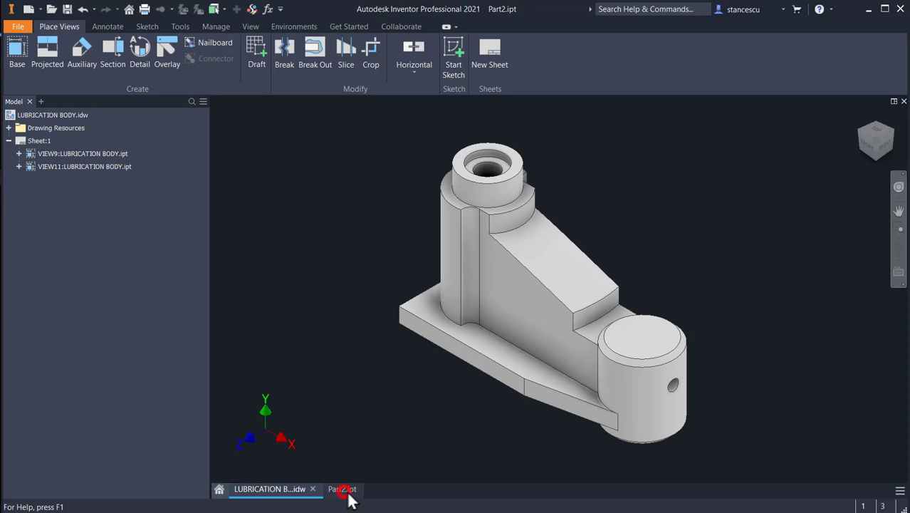
shift+middle_drag(442, 455, 473, 400)
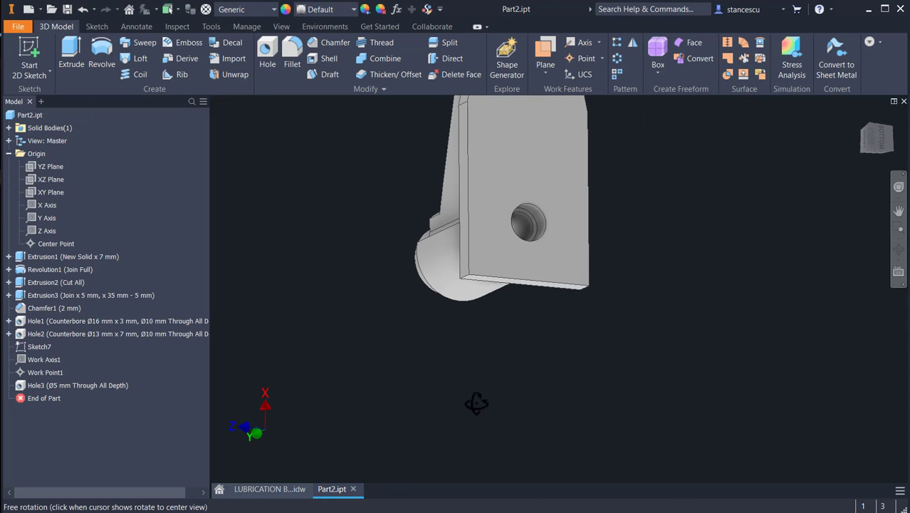
click(571, 243)
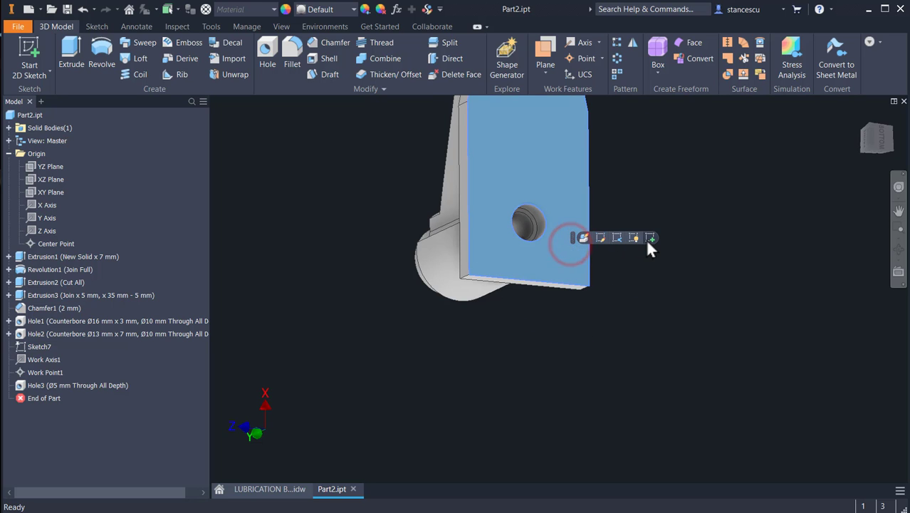
click(648, 237)
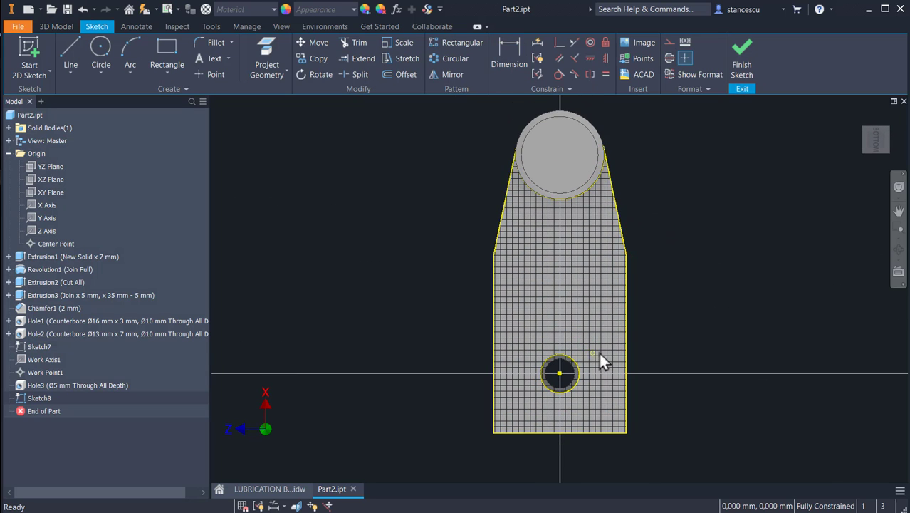
scroll(599, 352, up, 3)
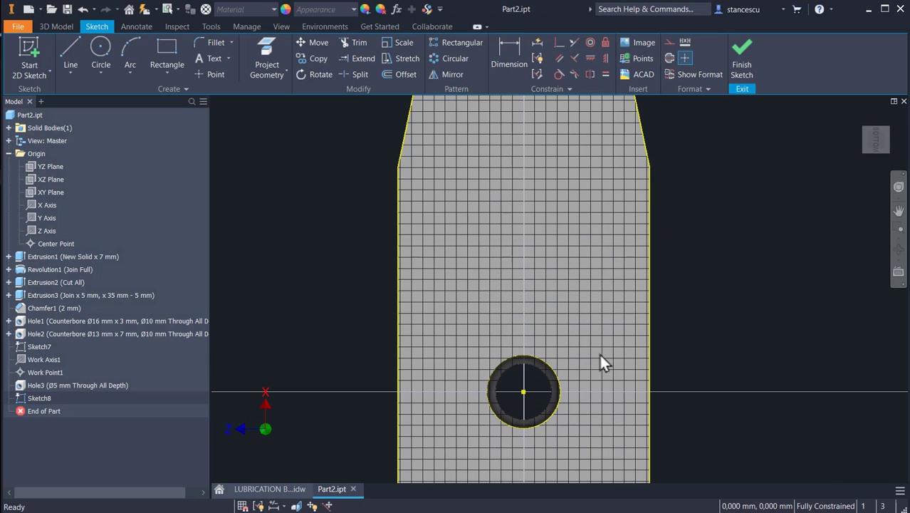
click(207, 73)
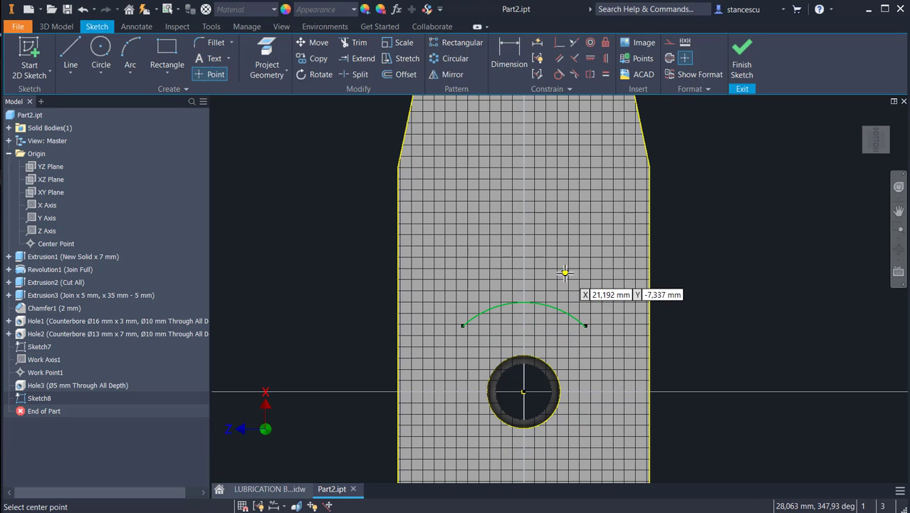
click(563, 285)
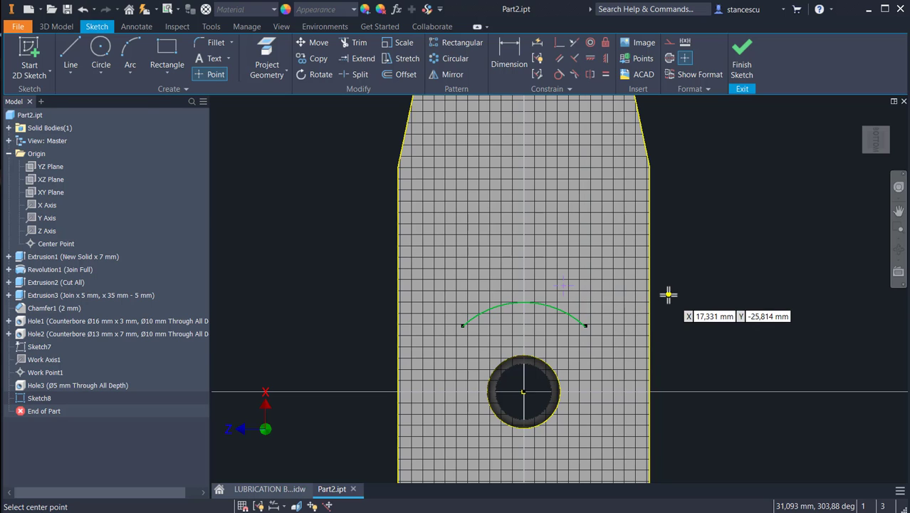
Step: Dimension the sideways offset between the sketch point and the bore centre as 5 mm
click(509, 47)
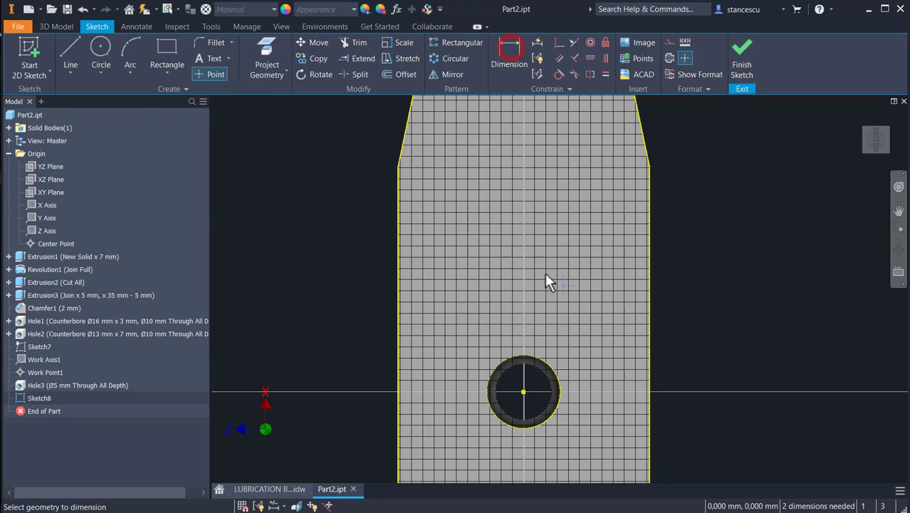
click(563, 286)
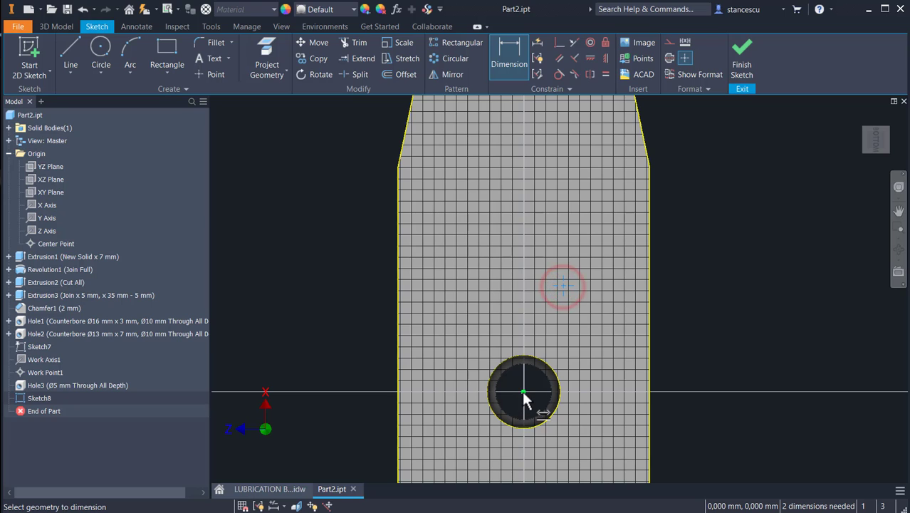
click(523, 390)
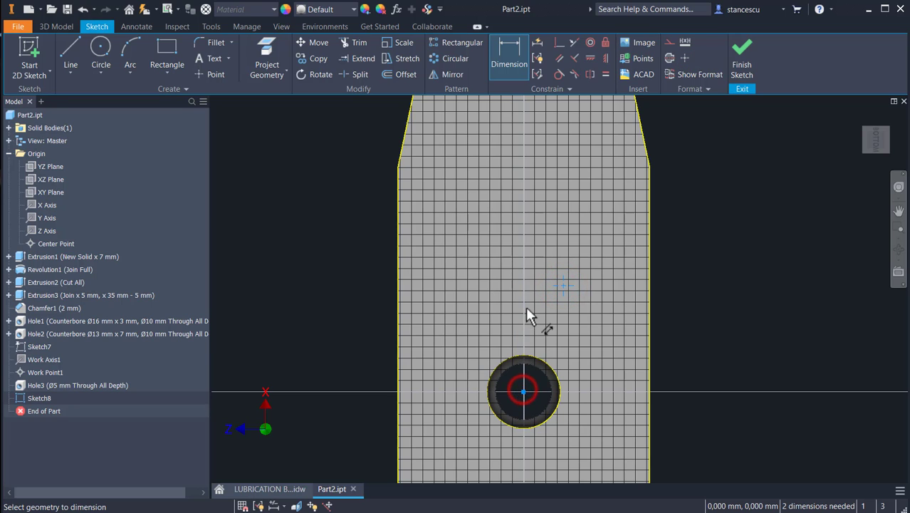
click(538, 405)
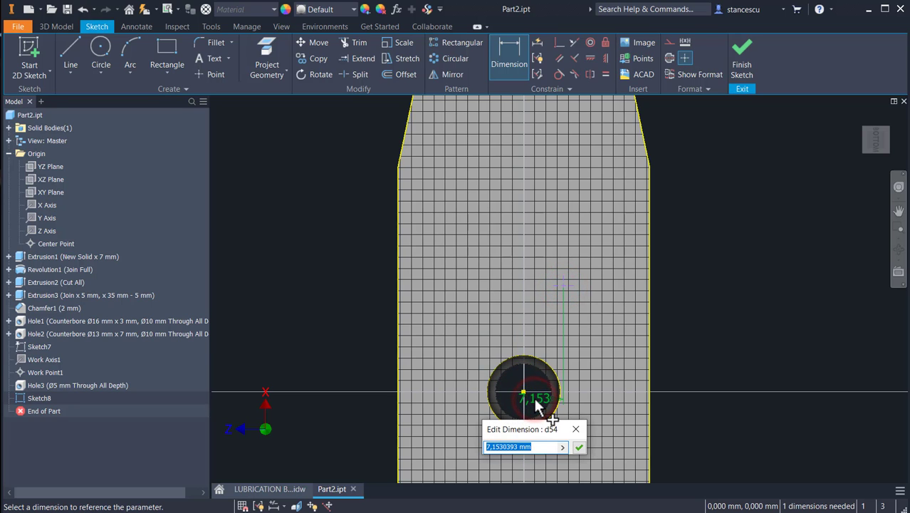
text(5)
key(Return)
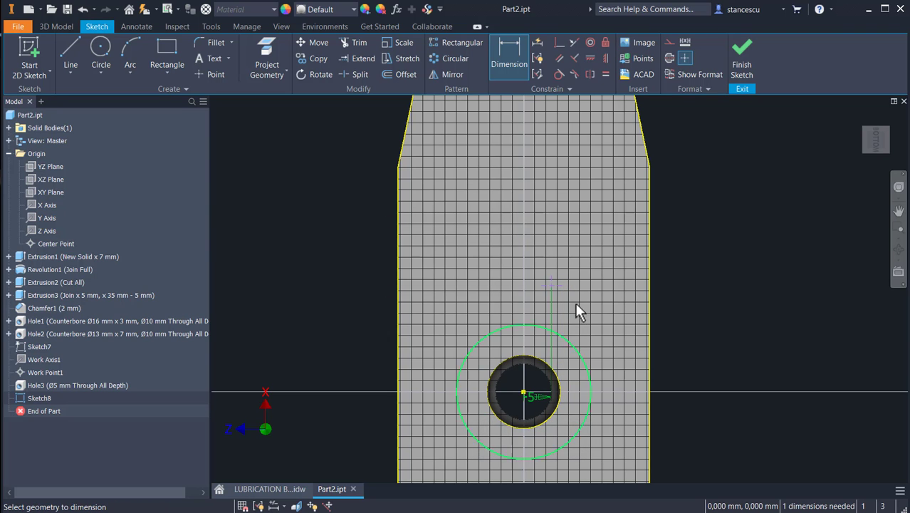
Step: Dimension the sketch point from the base plate's square end edge as 25+7 mm and finish the sketch
click(546, 285)
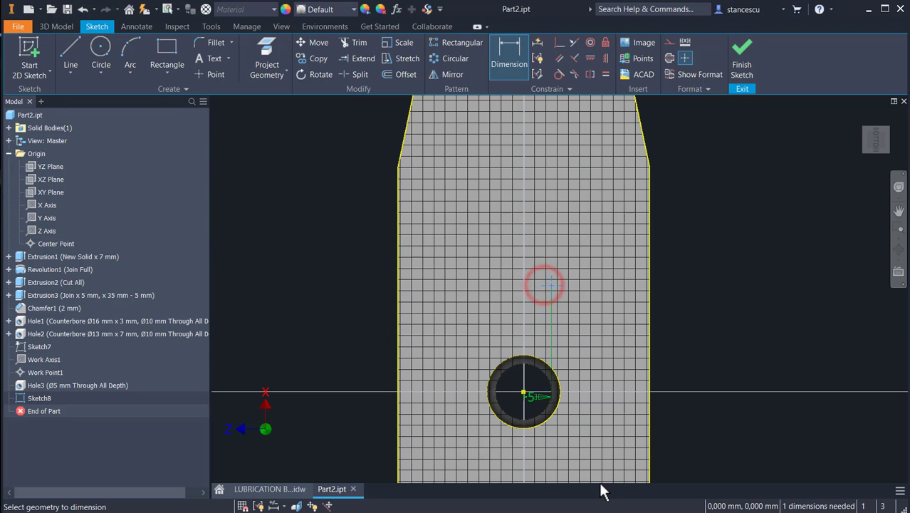
scroll(616, 434, down, 4)
middle_drag(617, 433, 602, 279)
scroll(603, 281, up, 1)
scroll(597, 343, up, 3)
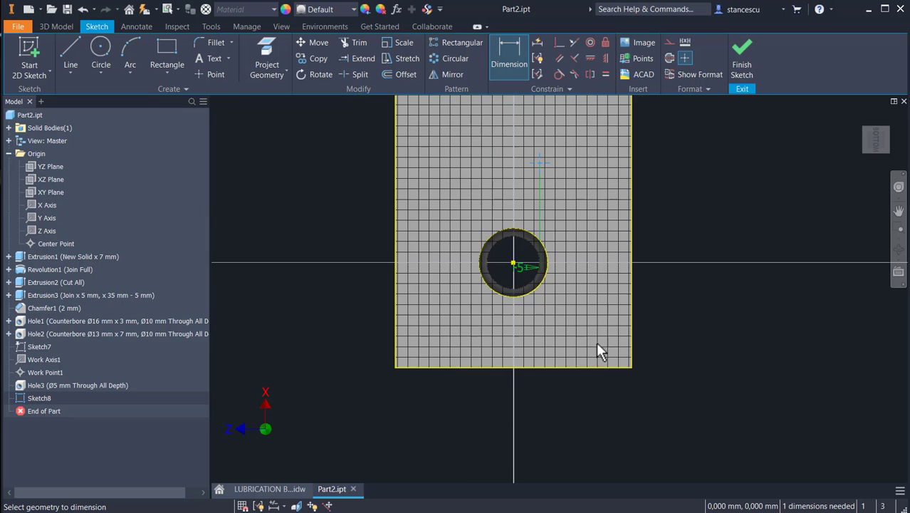
click(600, 368)
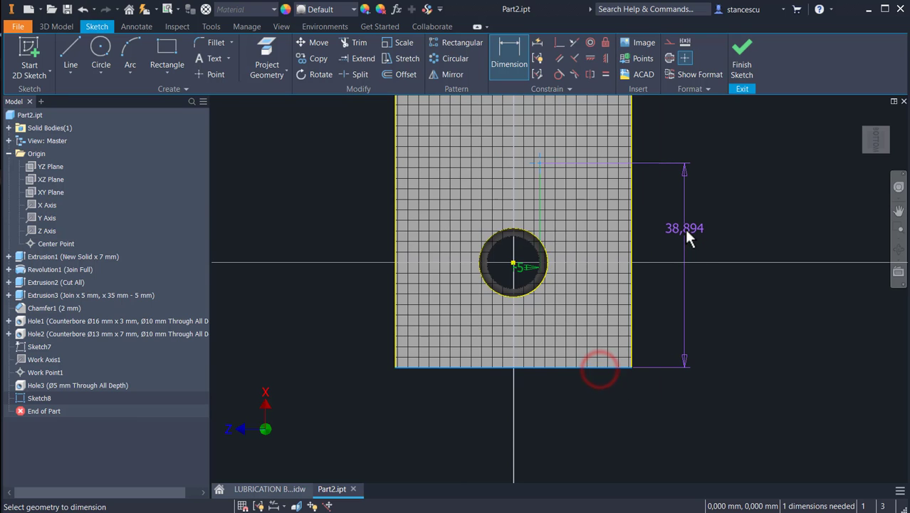
click(685, 230)
text(25+7)
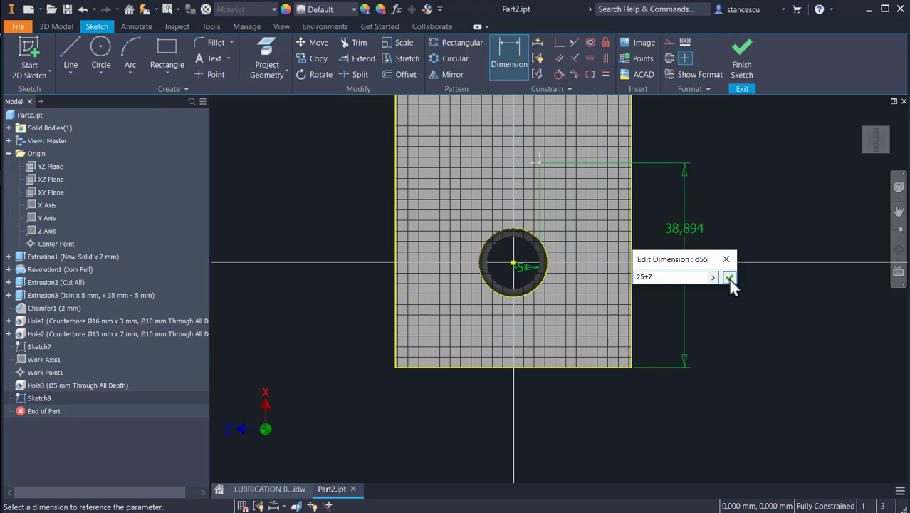
click(729, 276)
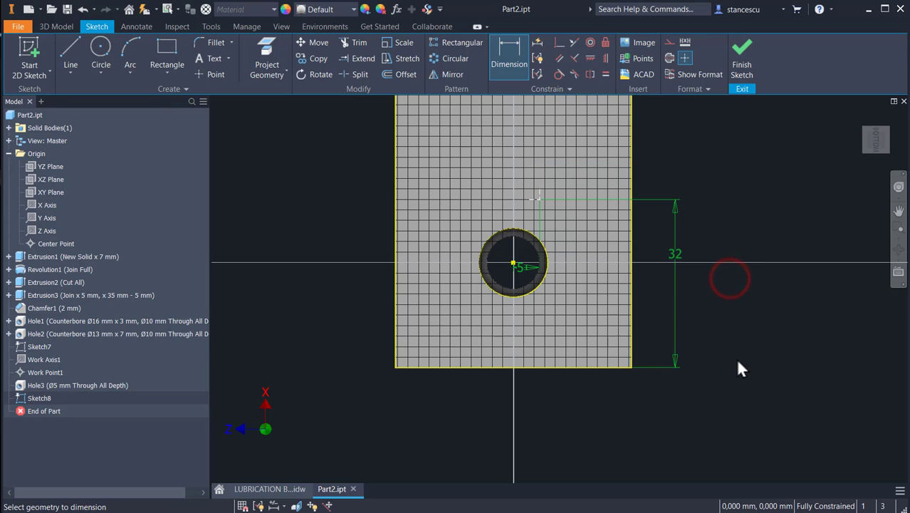
click(741, 61)
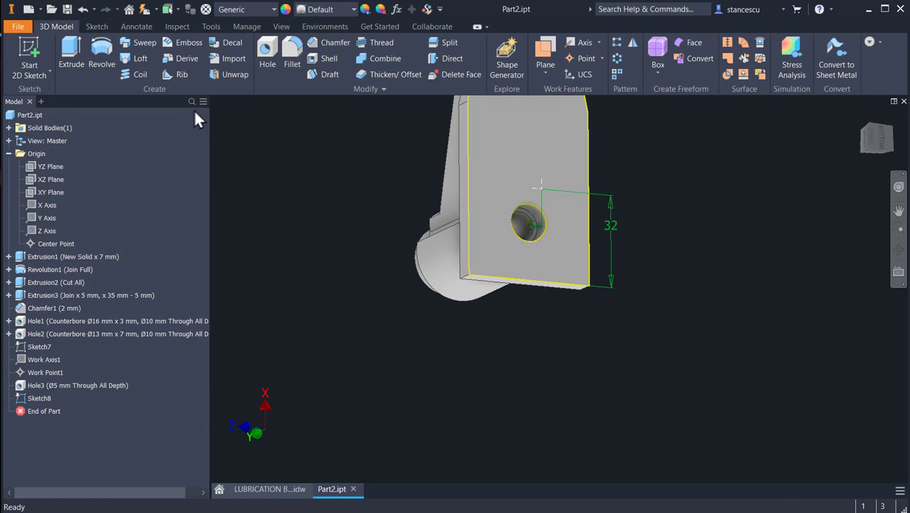
Step: Create a simple Ø5 mm hole, 15 mm deep with a drill point, at the sketch point and return to the home view
click(266, 51)
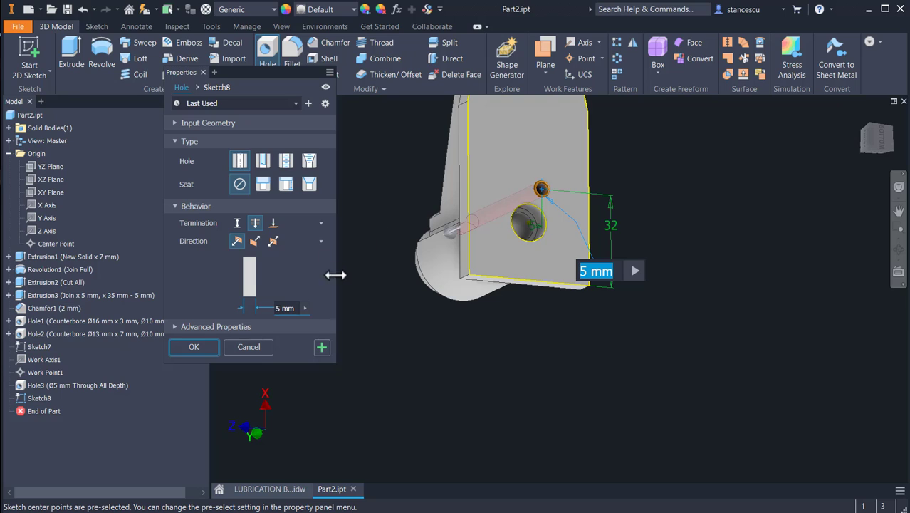
click(236, 224)
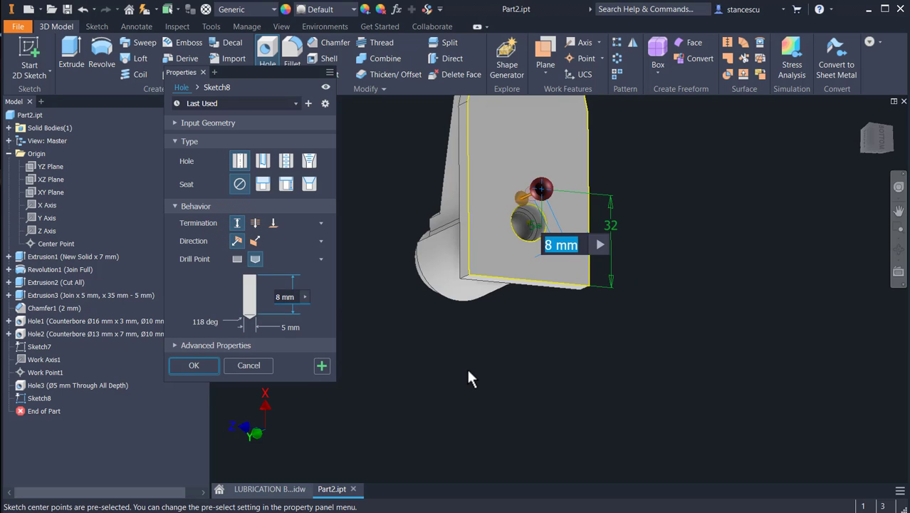
text(15)
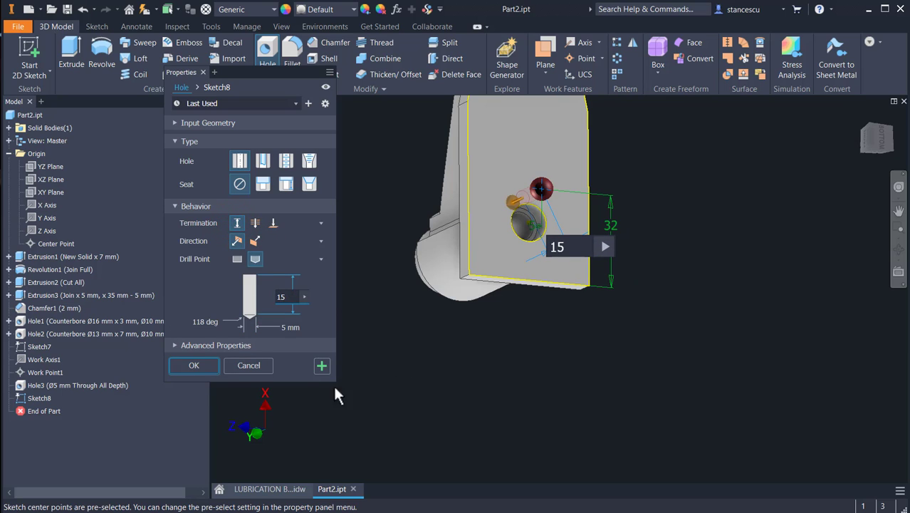
click(189, 364)
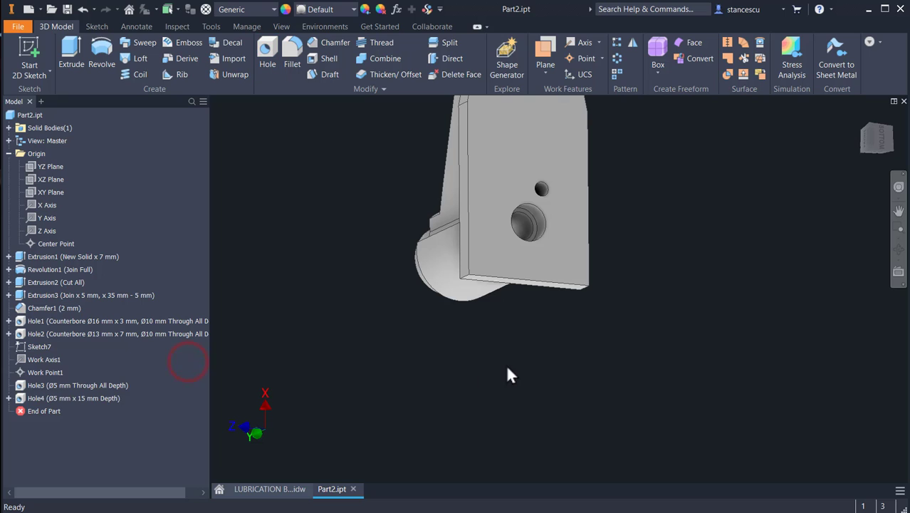
shift+middle_drag(511, 366, 494, 371)
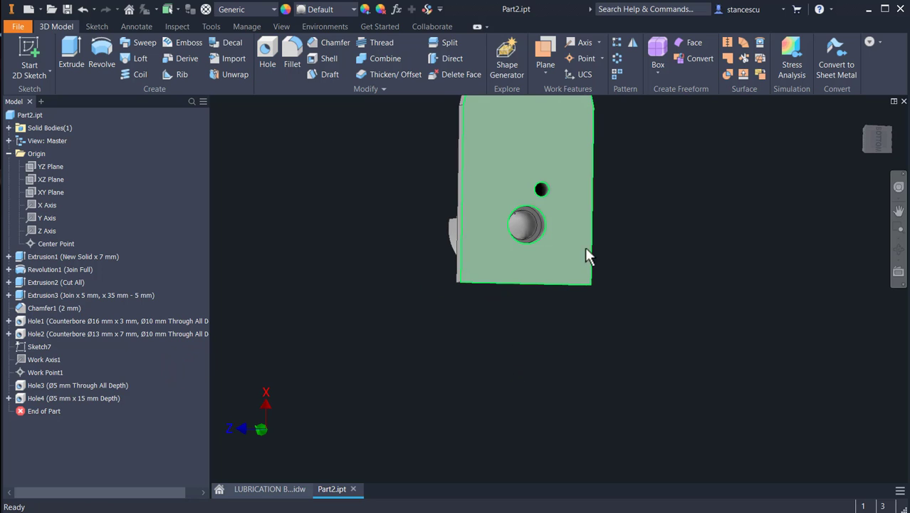
middle_drag(648, 286, 621, 366)
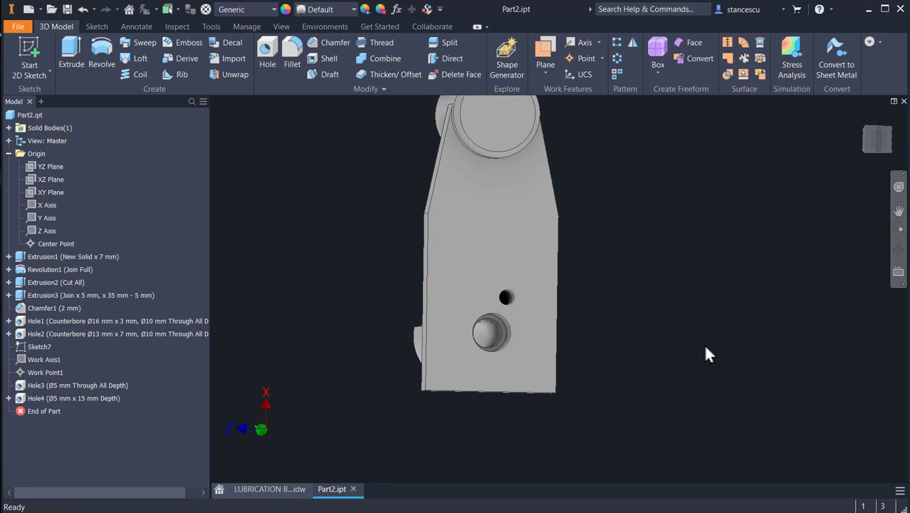
key(F6)
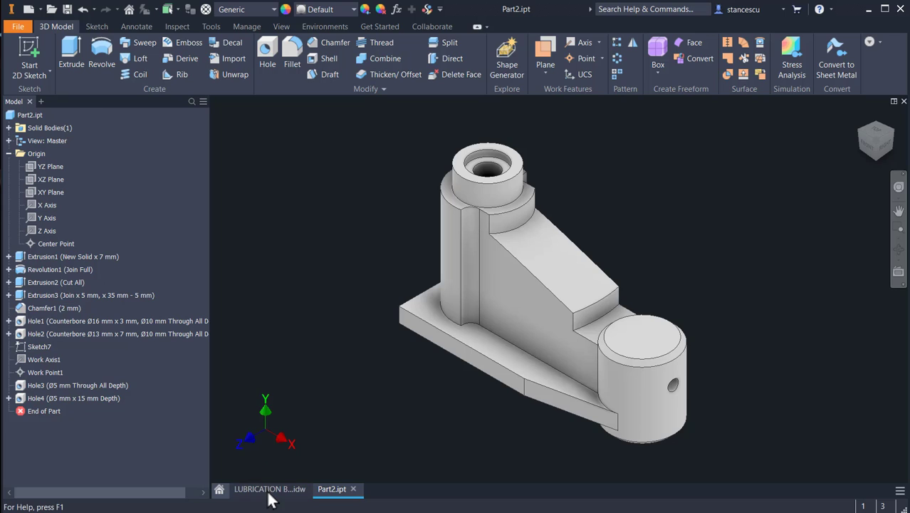
Step: Switch to the LUBRICATION BODY drawing and examine the cross holes in the cylindrical boss in sections A-A and B-B
click(270, 488)
scroll(530, 343, down, 2)
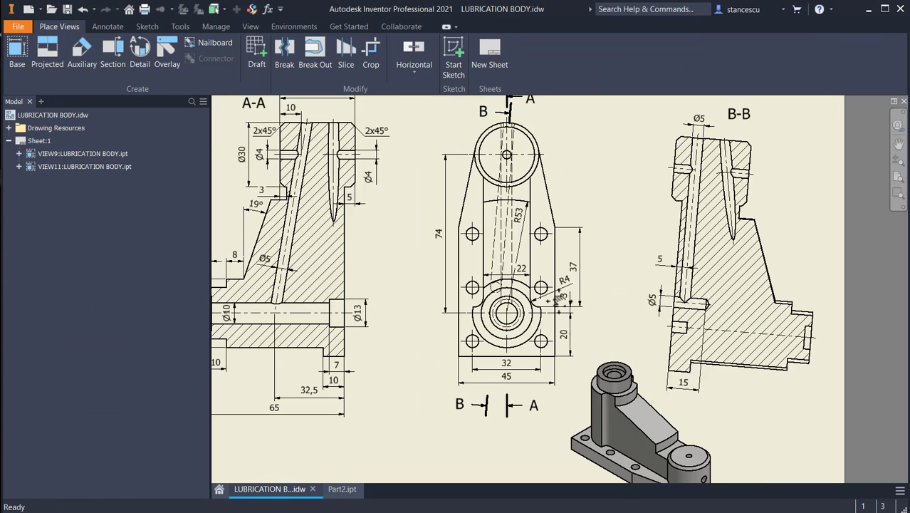
middle_drag(530, 344, 433, 432)
click(625, 265)
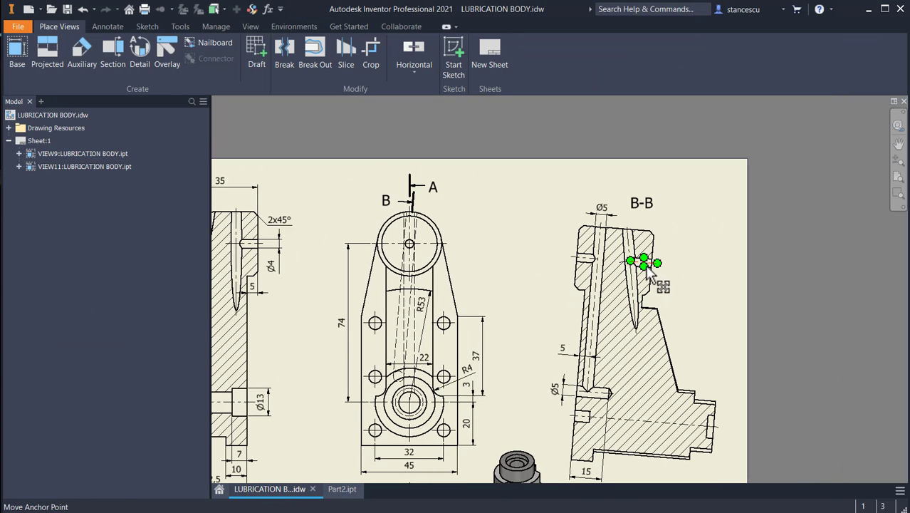
scroll(627, 274, up, 2)
middle_drag(384, 289, 541, 262)
middle_drag(365, 268, 538, 284)
click(521, 241)
click(526, 321)
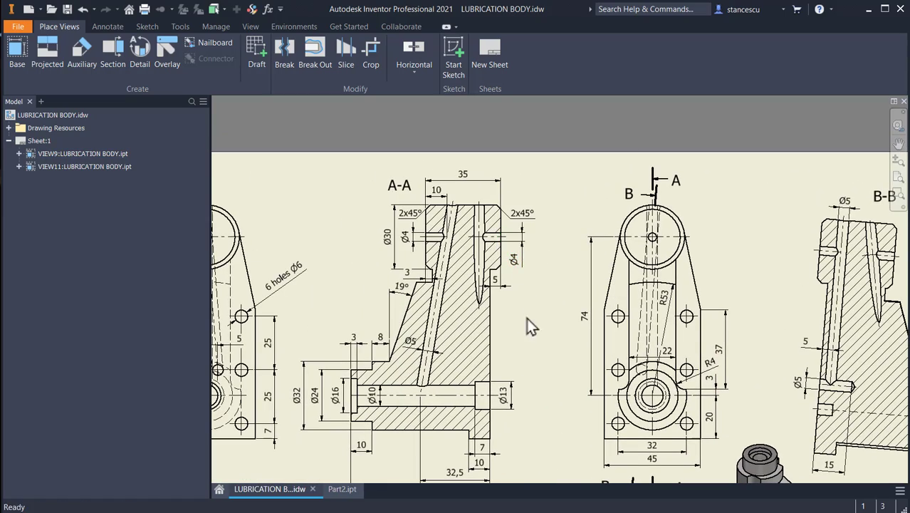
Step: Examine section B-B for the position of the long Ø5 hole that meets the short hole in the base plate
middle_drag(526, 321, 436, 287)
click(746, 308)
click(744, 355)
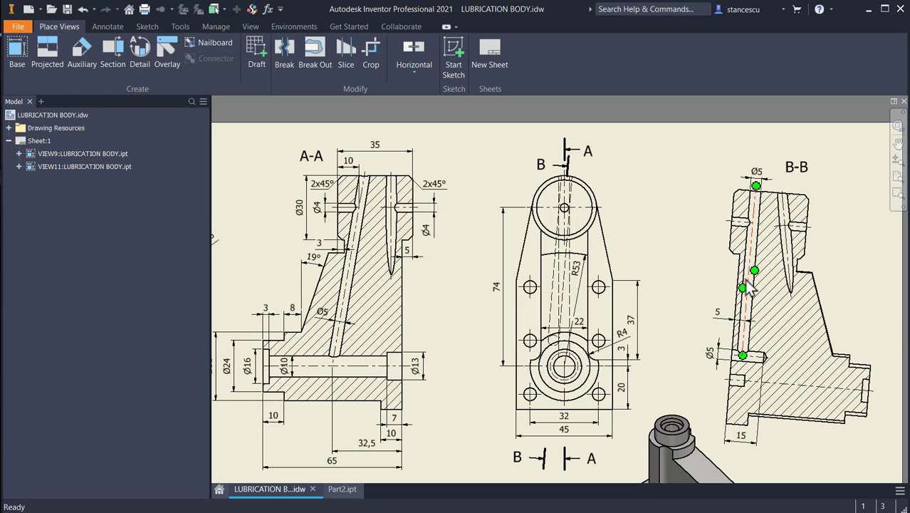
click(753, 269)
key(Escape)
click(740, 221)
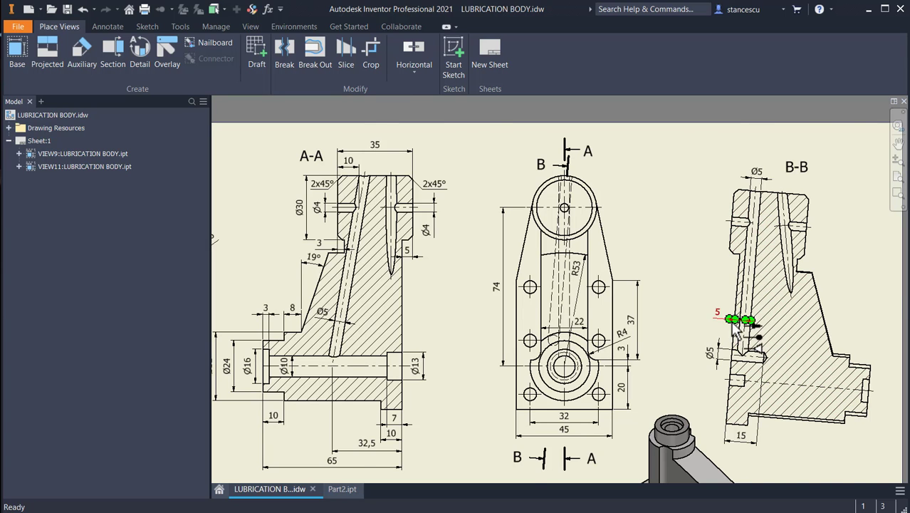
scroll(734, 324, up, 3)
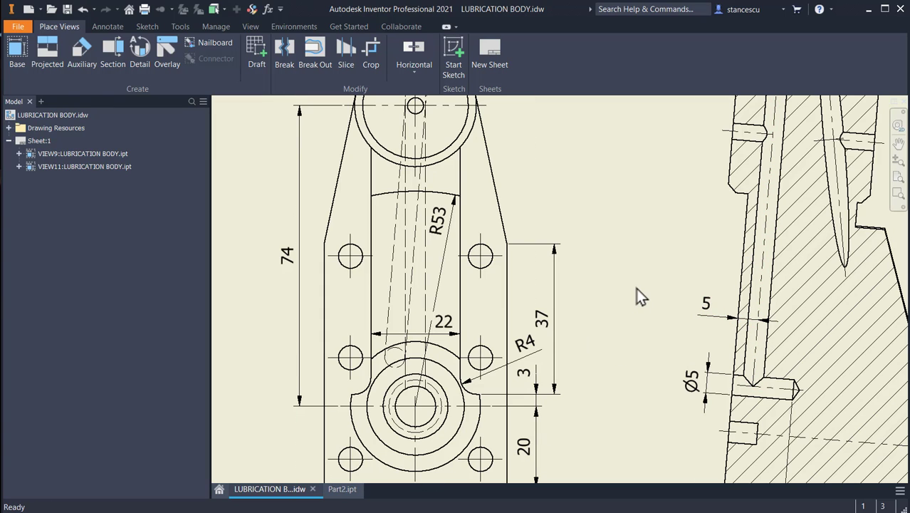
Step: In Part2, create a work plane through the axes of the 15 mm deep Ø5 hole and the cylindrical boss
click(353, 491)
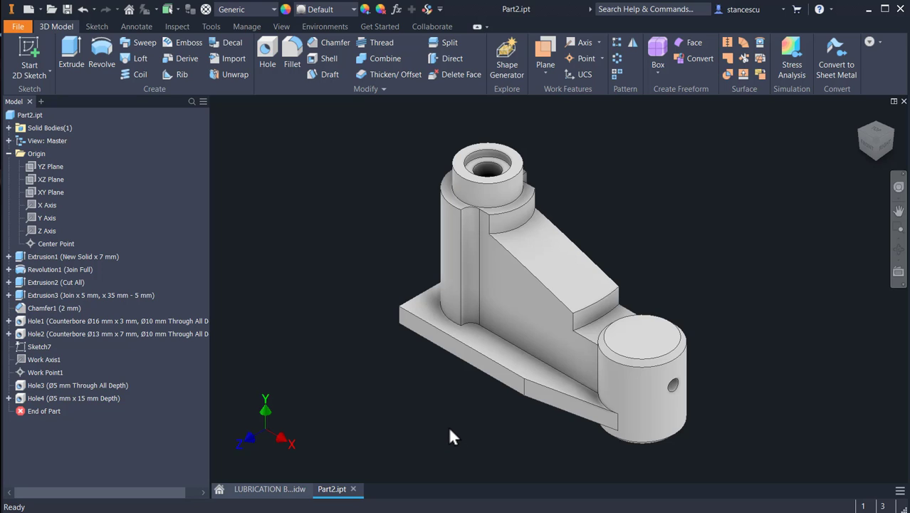
shift+middle_drag(450, 430, 491, 398)
scroll(511, 385, up, 3)
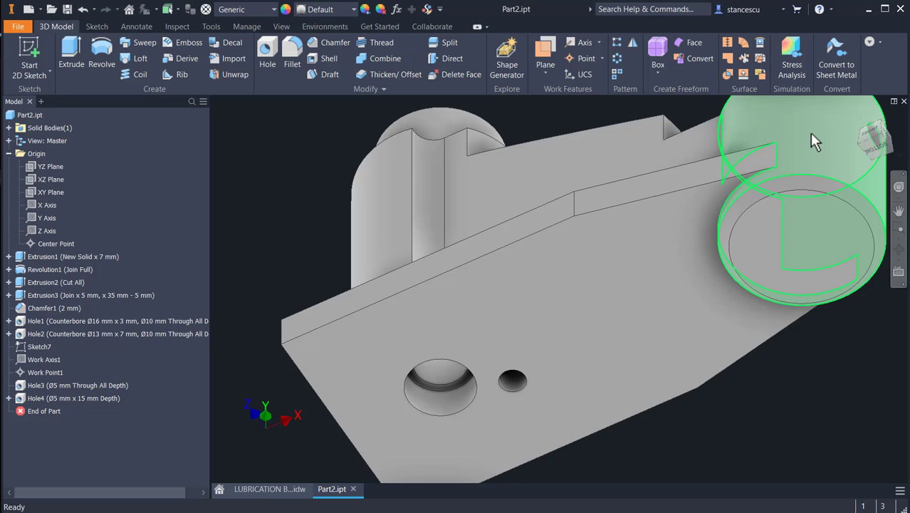
click(544, 54)
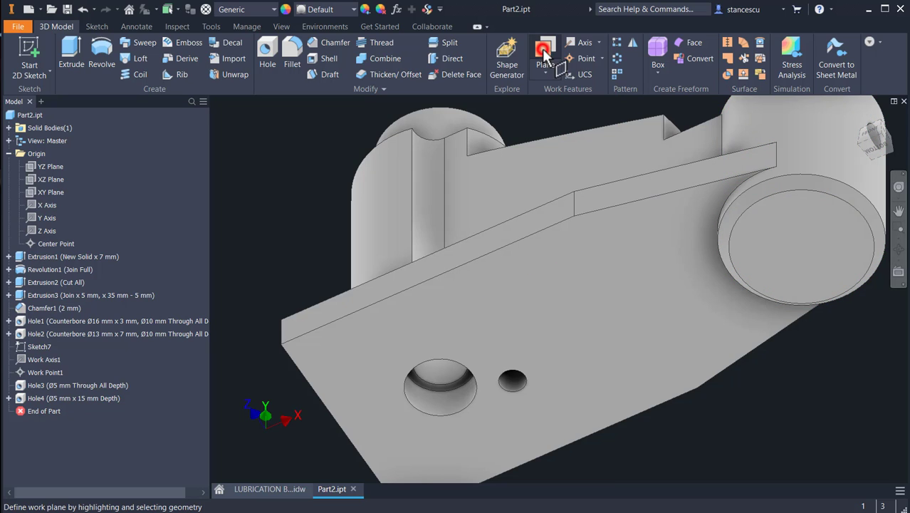
right_click(312, 148)
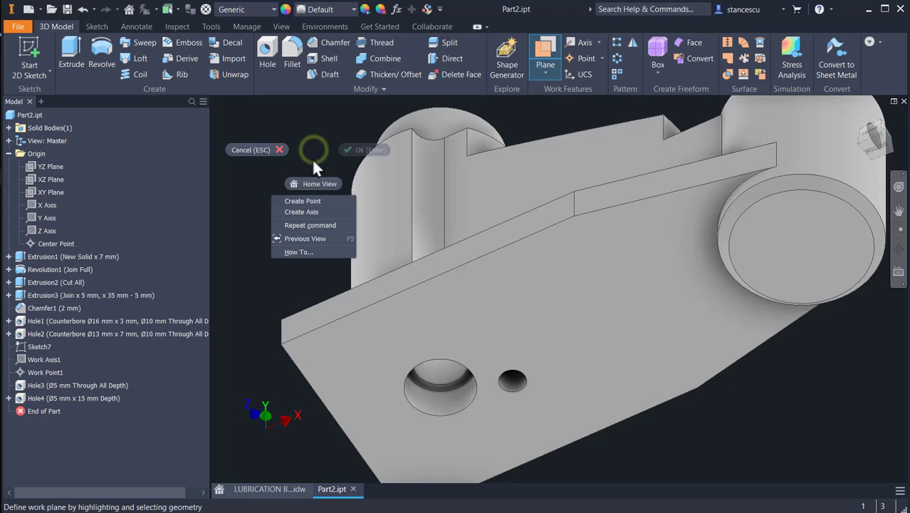
click(309, 212)
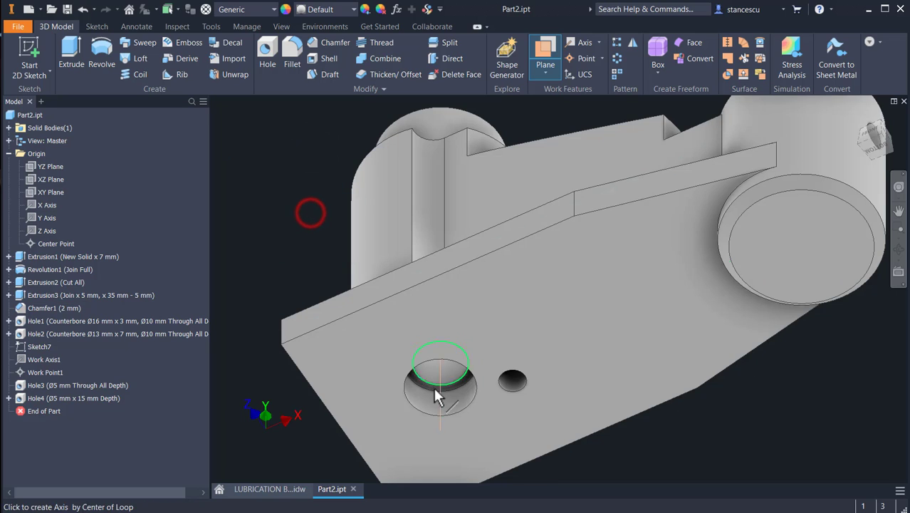
click(512, 390)
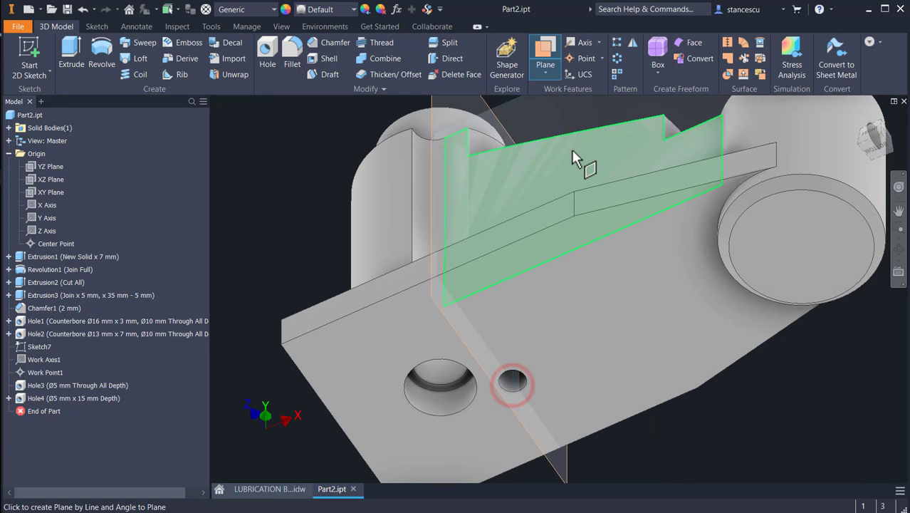
right_click(265, 173)
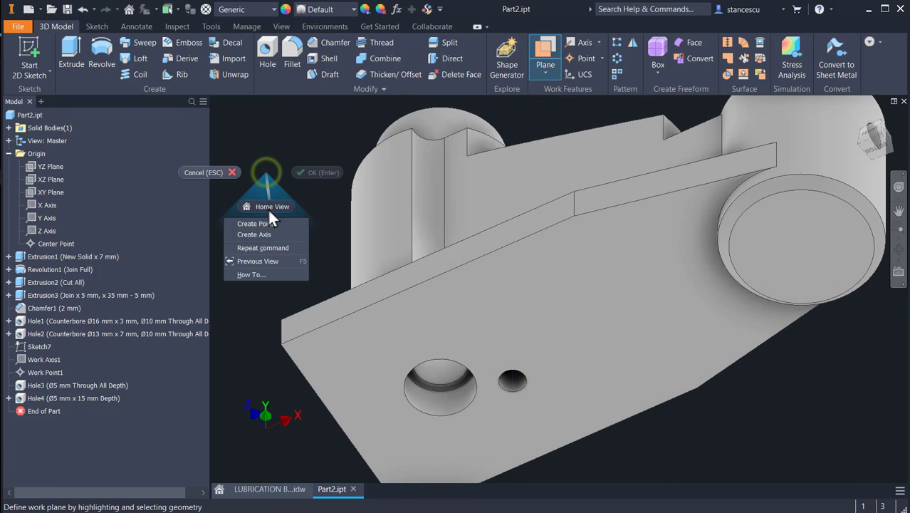
click(263, 235)
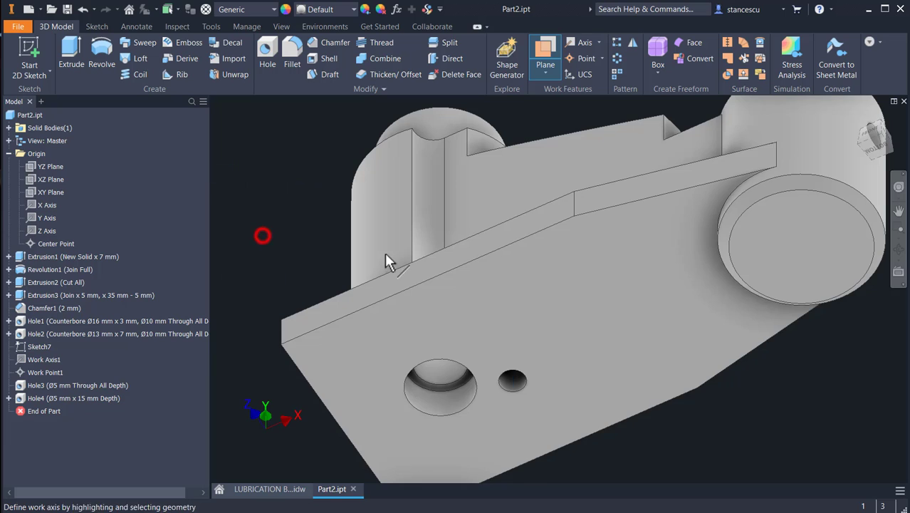
click(806, 148)
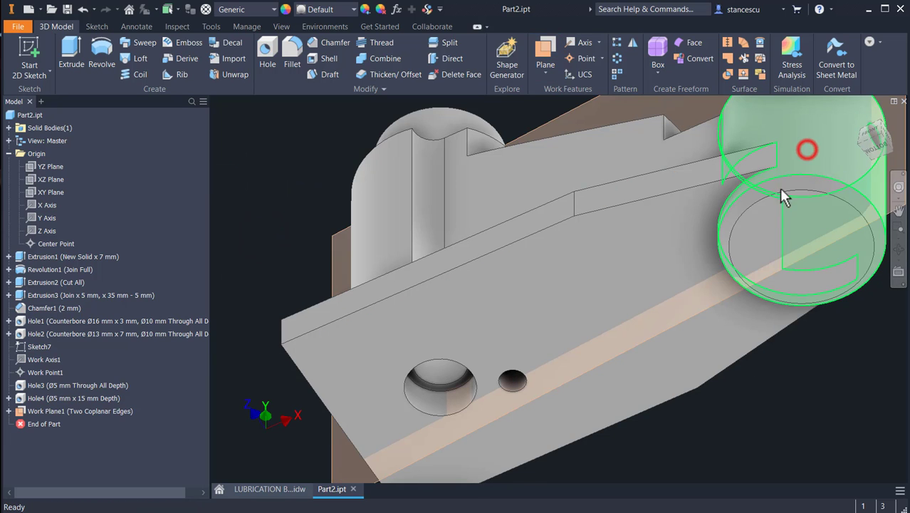
Step: Start a sketch on the new work plane and slice the graphics to expose the section through the holes
scroll(768, 399, down, 3)
shift+middle_drag(771, 426, 724, 449)
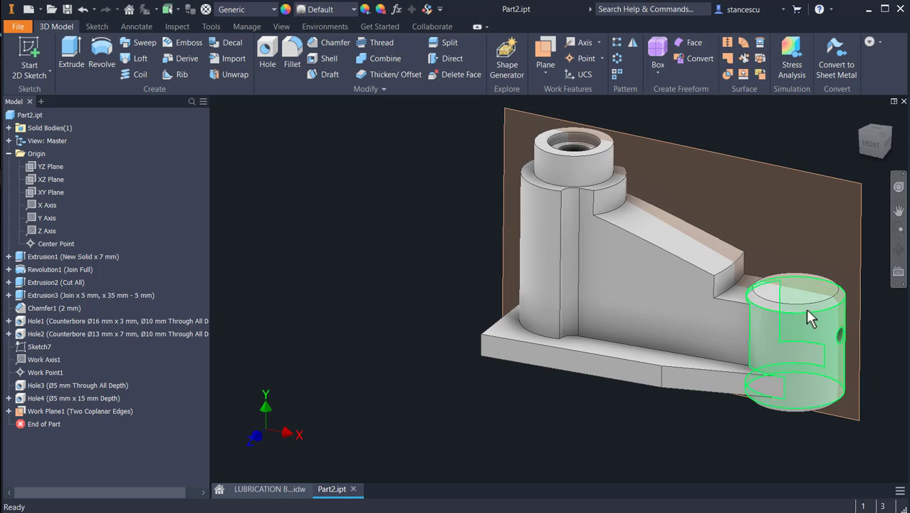
click(860, 227)
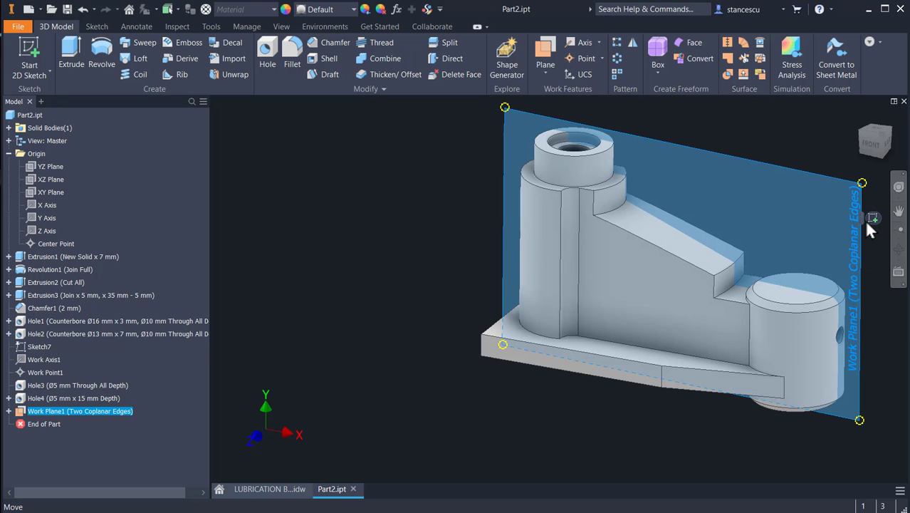
click(872, 218)
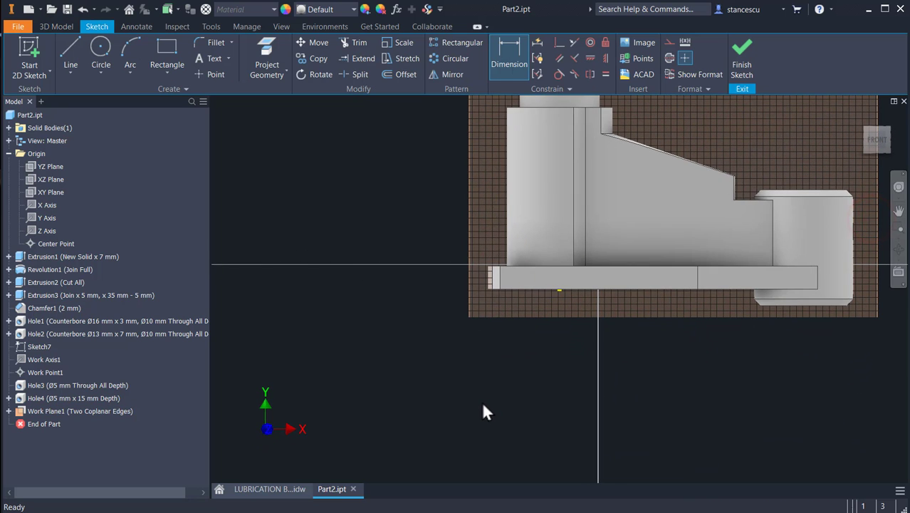
key(F7)
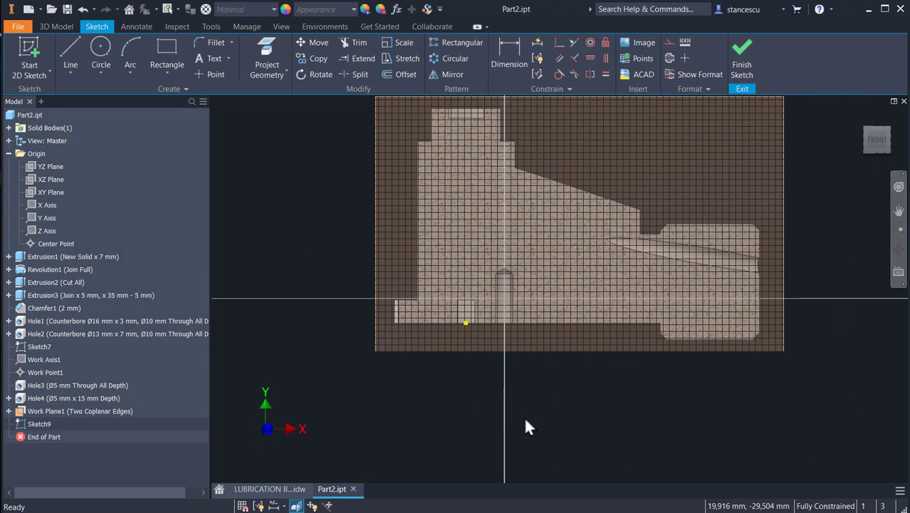
scroll(506, 382, up, 3)
middle_drag(528, 376, 349, 448)
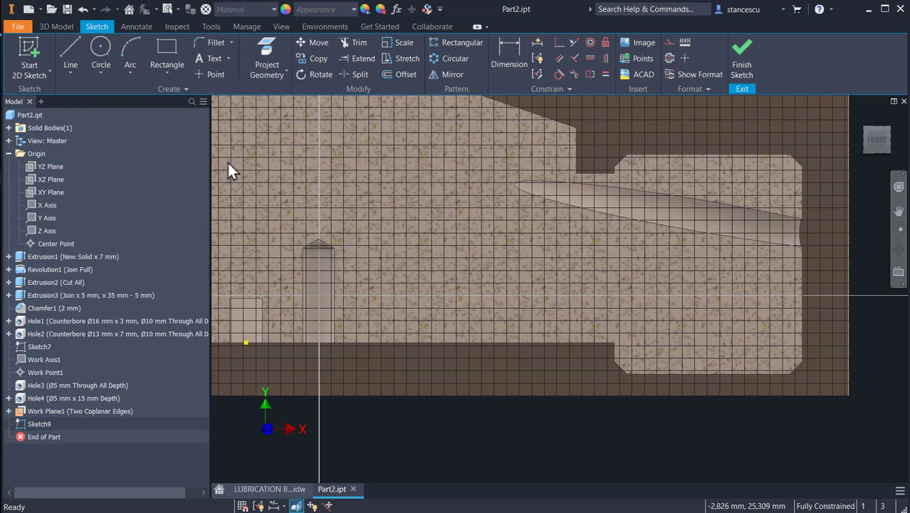
Step: Sketch a horizontal line about 5 mm above the base underside, from the 15 mm deep hole to the boss's outer edge
click(67, 46)
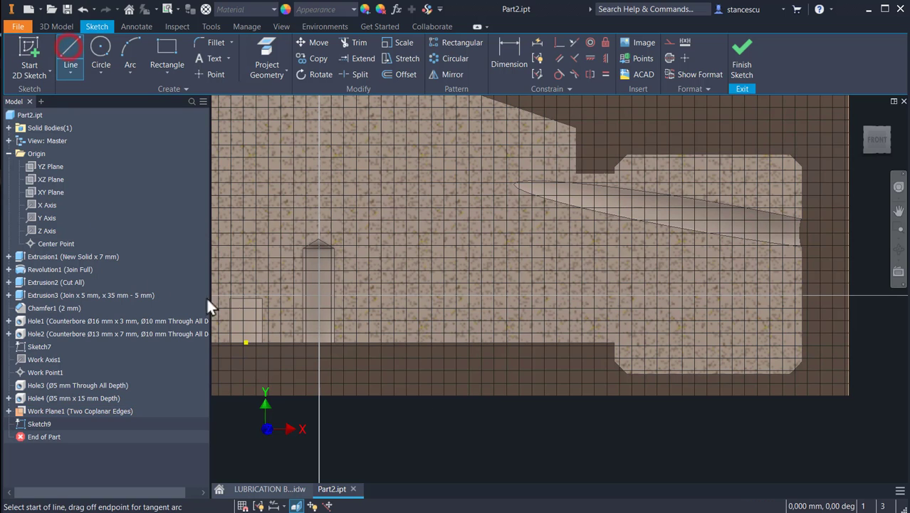
click(318, 310)
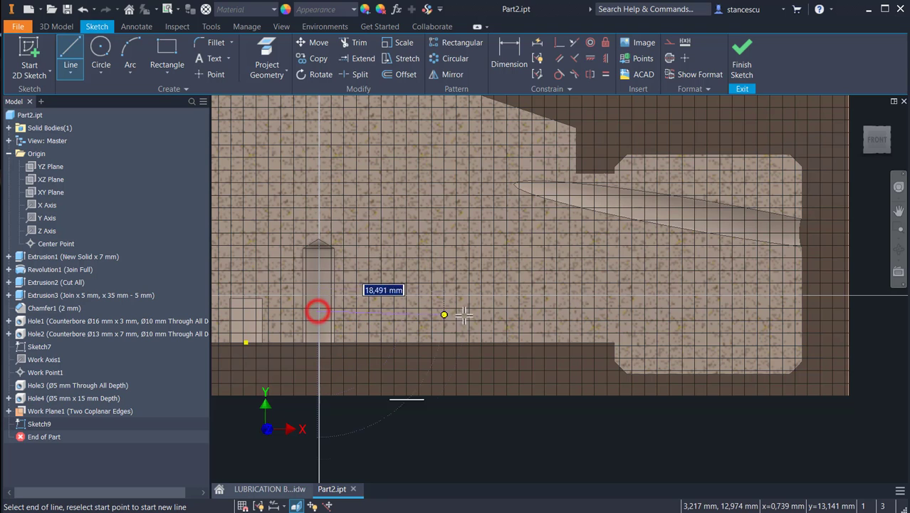
click(802, 310)
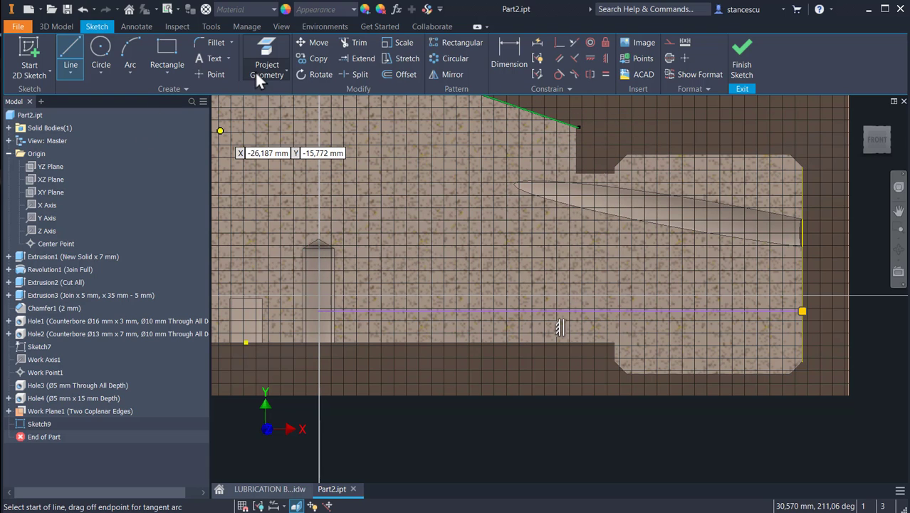
Step: Project the conical tip edges of the 15 mm deep hole and align the line's start point with the tip
click(267, 46)
scroll(291, 226, up, 4)
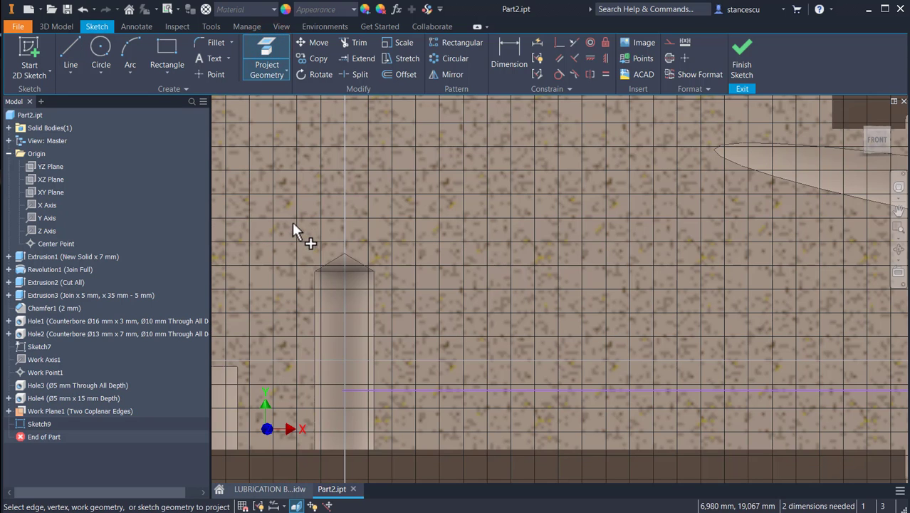
click(330, 259)
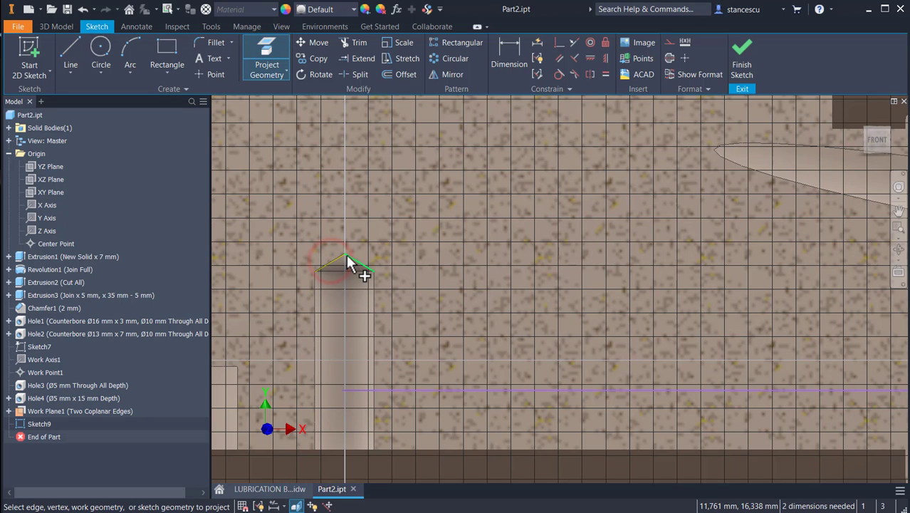
click(376, 267)
scroll(487, 258, down, 3)
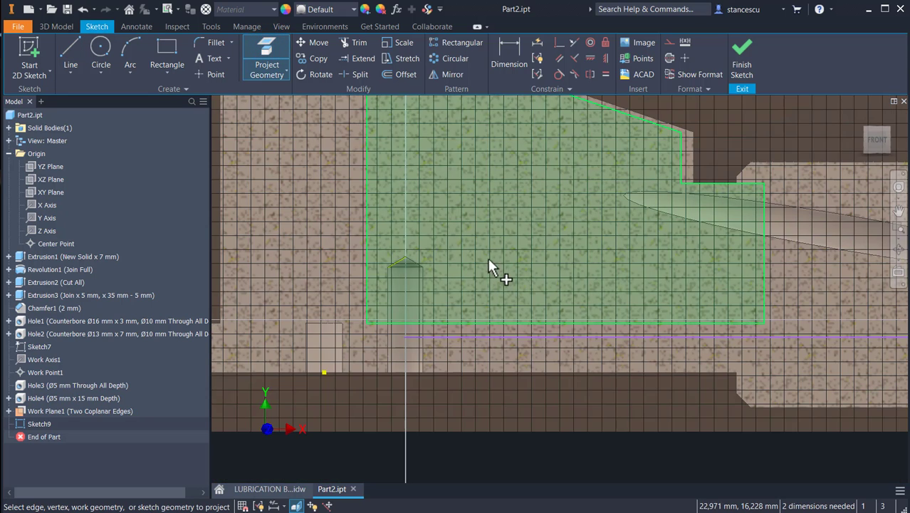
click(590, 59)
click(405, 256)
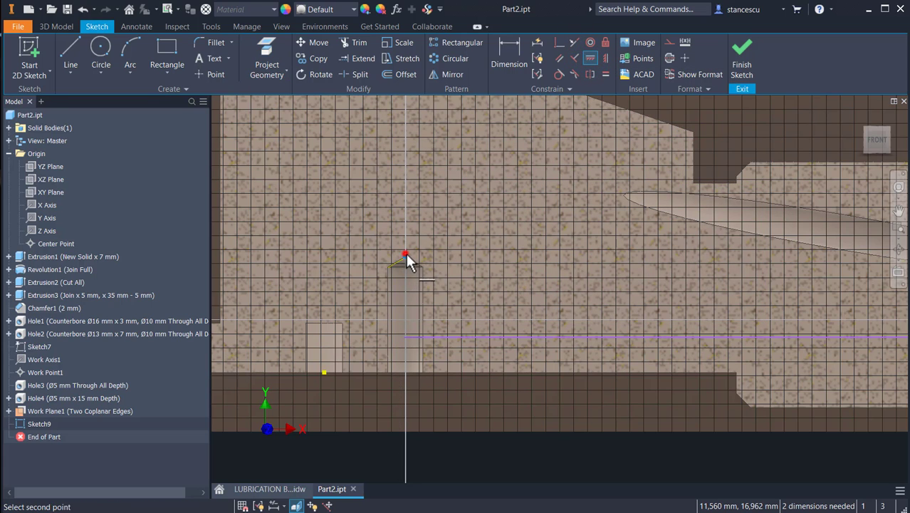
click(405, 337)
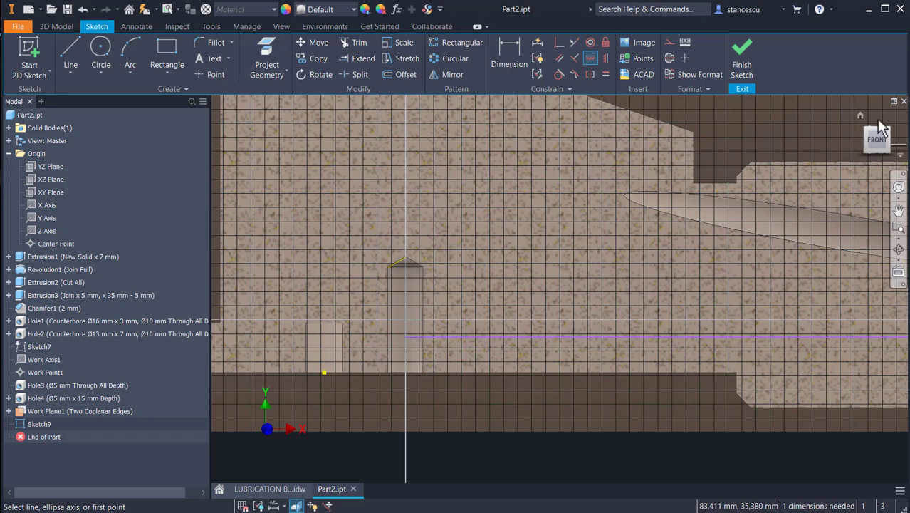
Step: Dimension the line 5 mm from the bottom edge of the base plate and finish the sketch
scroll(651, 334, down, 2)
middle_drag(704, 340, 647, 318)
click(499, 47)
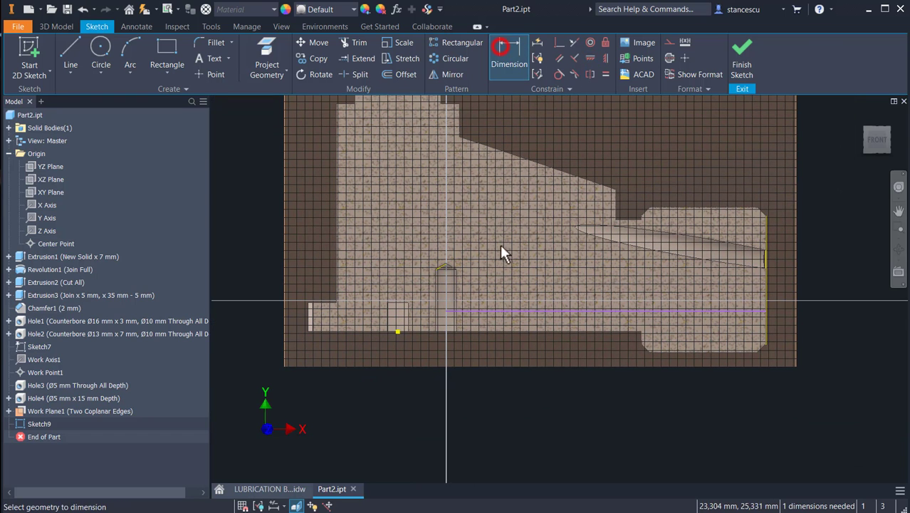
click(518, 311)
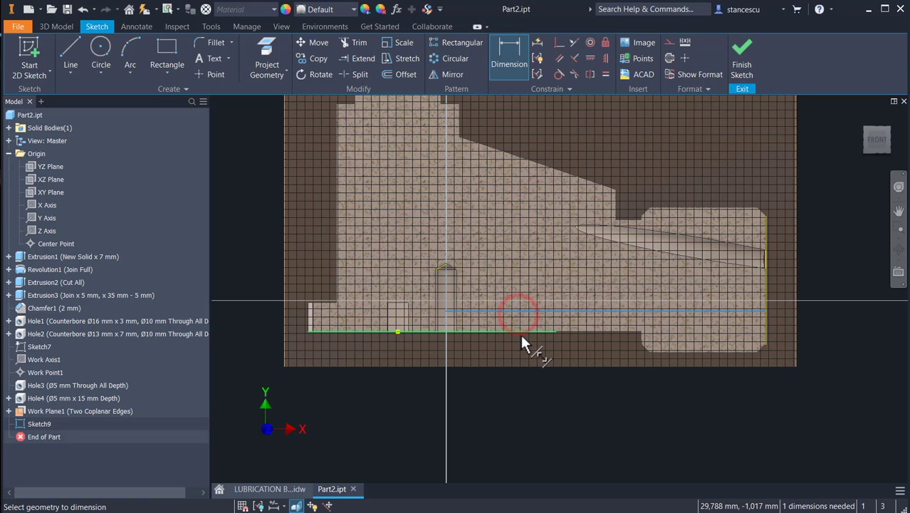
click(520, 331)
click(519, 418)
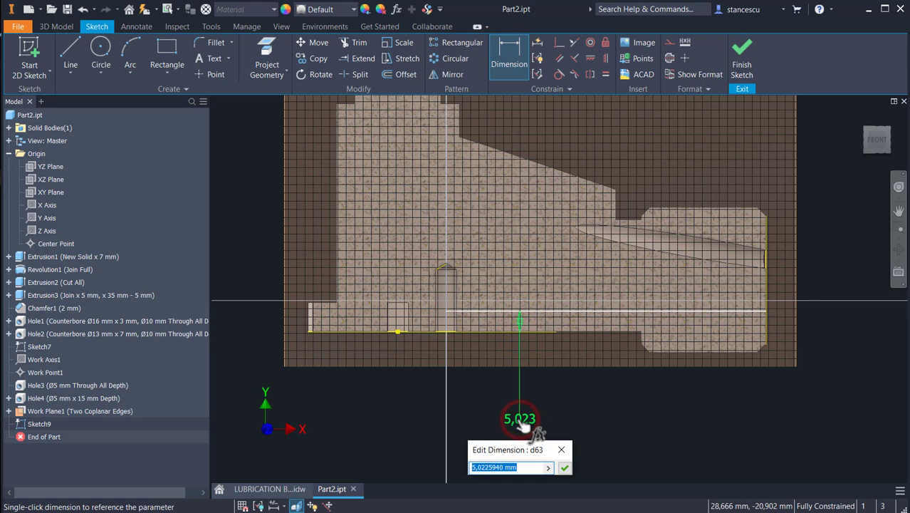
text(5)
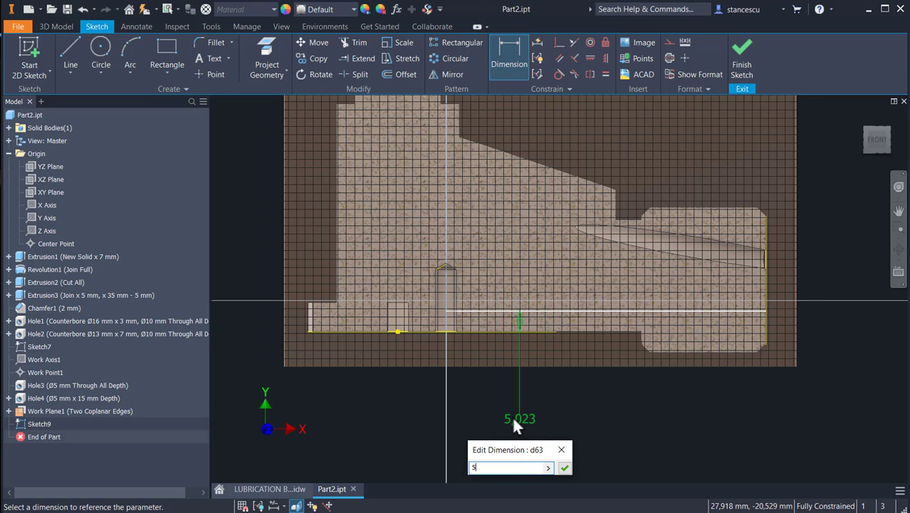
click(564, 468)
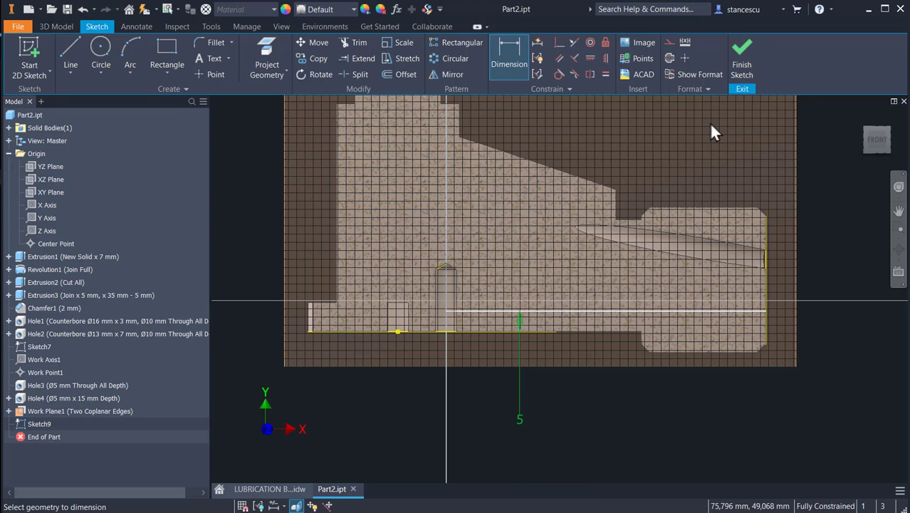
click(742, 57)
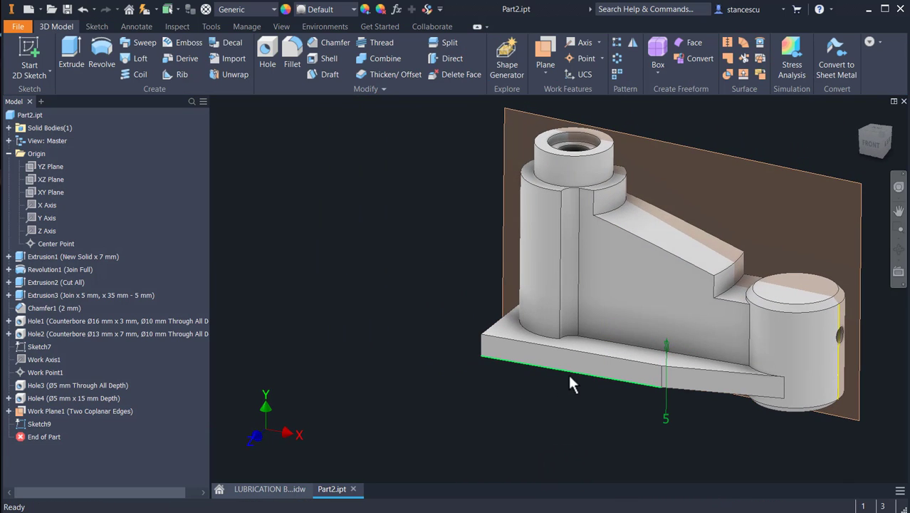
middle_drag(529, 386, 416, 361)
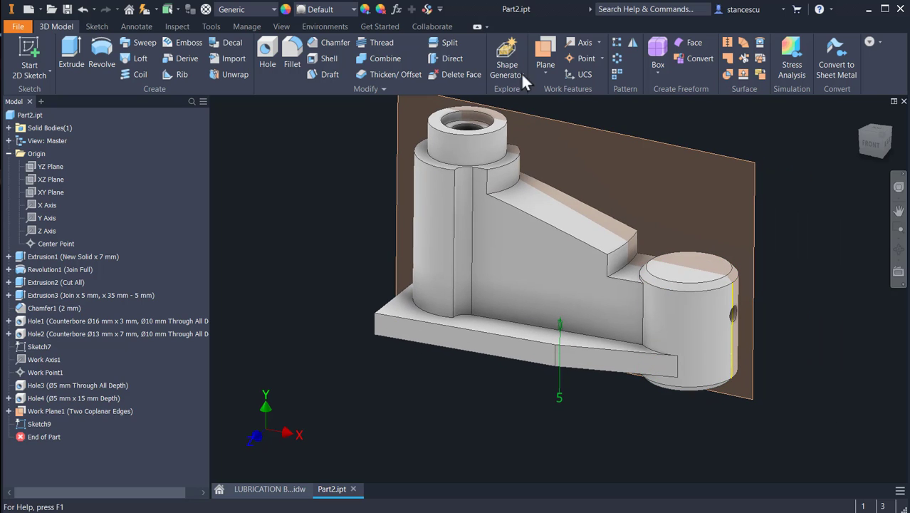
click(569, 58)
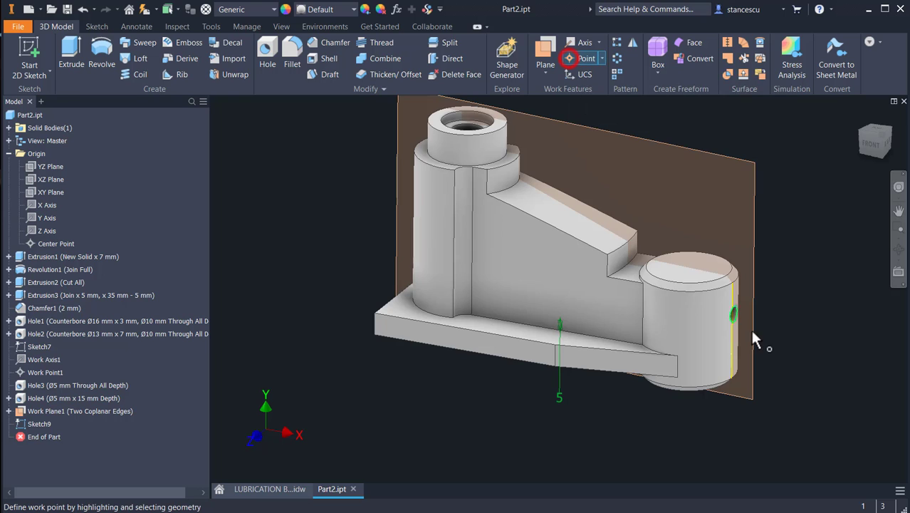
scroll(747, 331, up, 3)
scroll(724, 370, up, 1)
scroll(776, 306, down, 4)
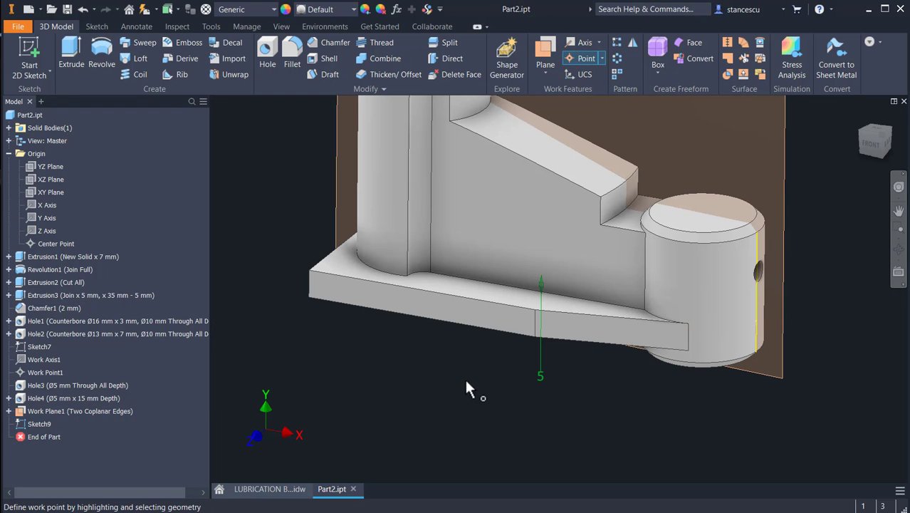
Step: Create a work axis along the sketched line, picking it through the small hole in the base underside
click(578, 43)
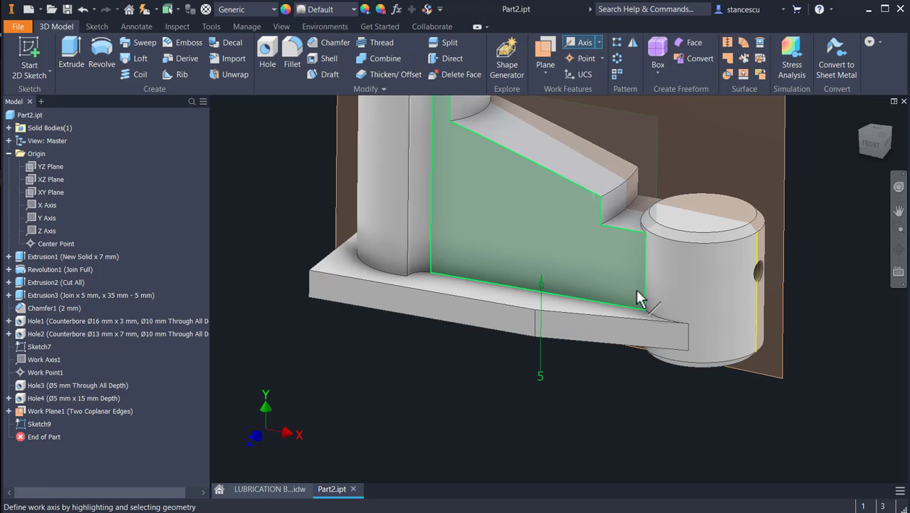
shift+middle_drag(639, 299, 574, 319)
scroll(495, 272, down, 5)
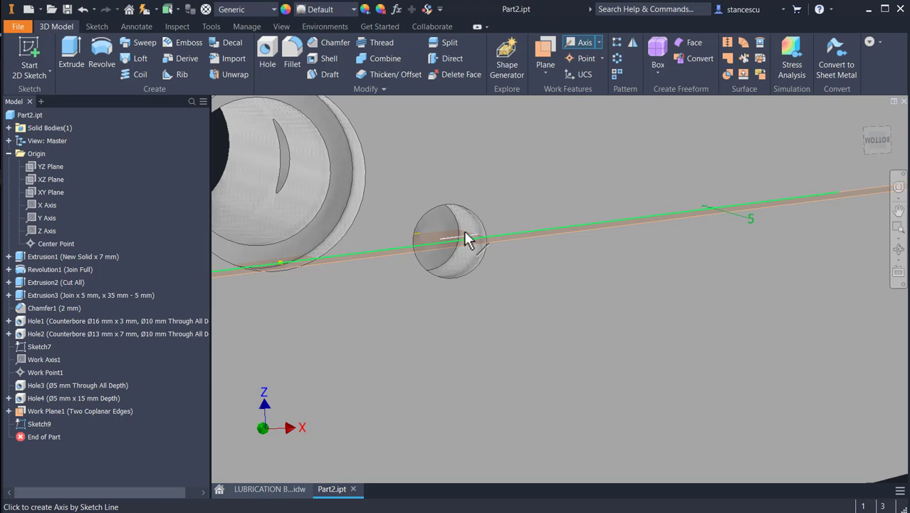
click(463, 232)
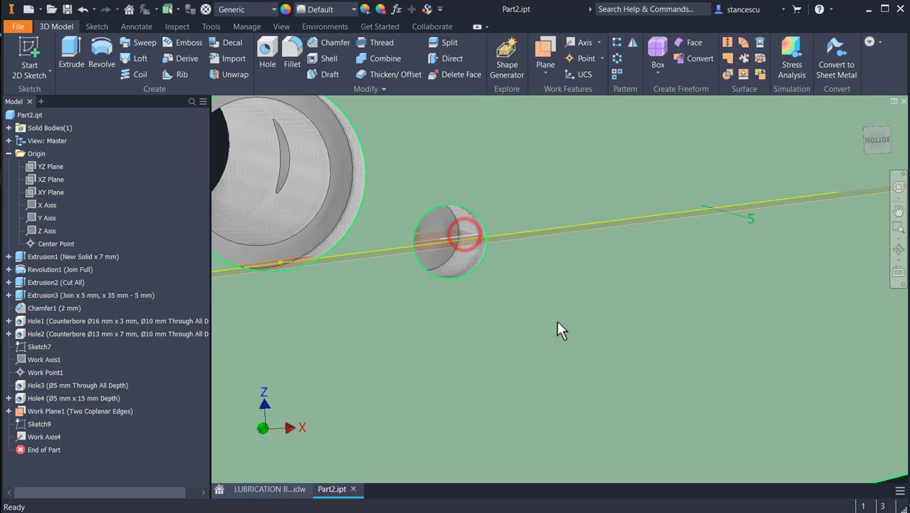
Step: Hide the work plane that runs through the base hole and the cylindrical boss
scroll(570, 336, up, 3)
shift+middle_drag(618, 342, 538, 386)
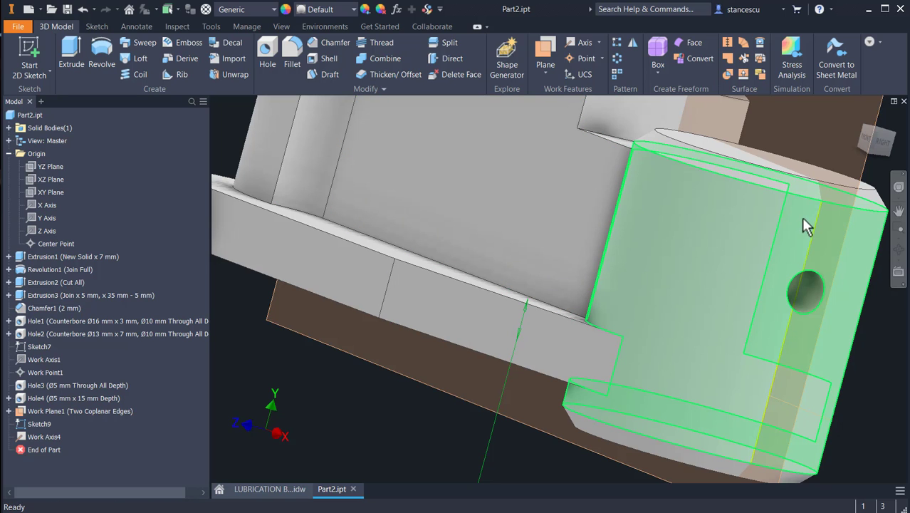
click(863, 177)
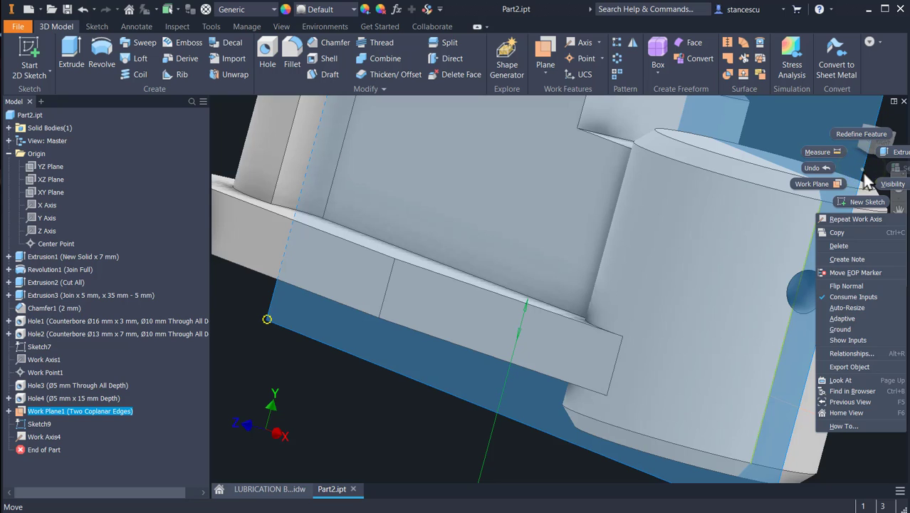
click(891, 185)
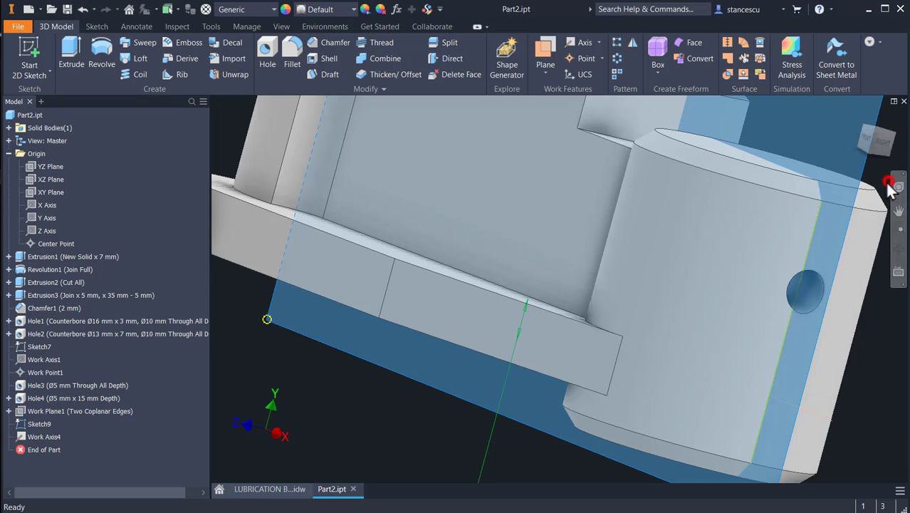
scroll(765, 335, down, 3)
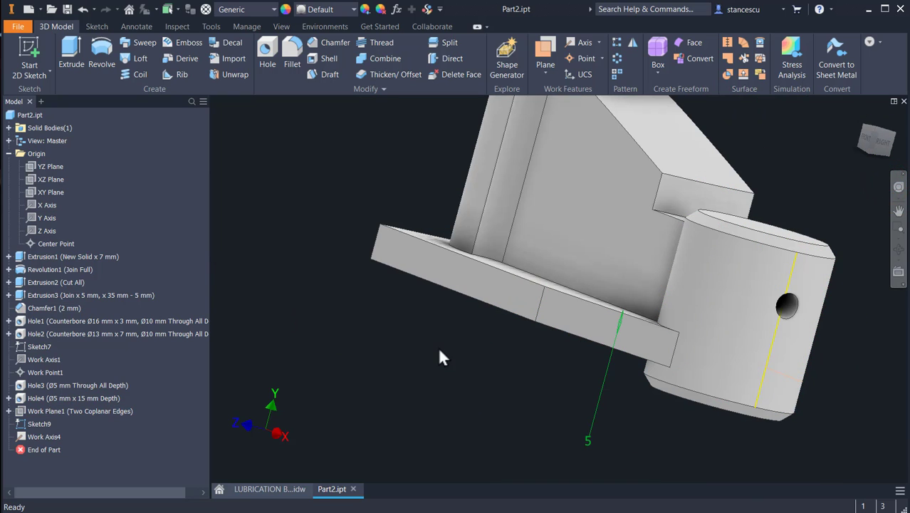
Step: Create a work point where the new work axis meets the outer cylindrical face of the boss
shift+middle_drag(668, 430, 647, 408)
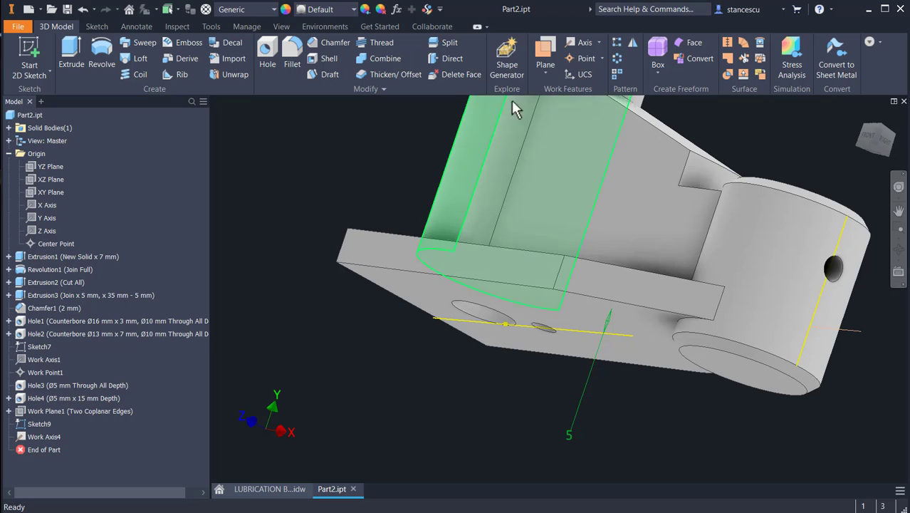
click(570, 58)
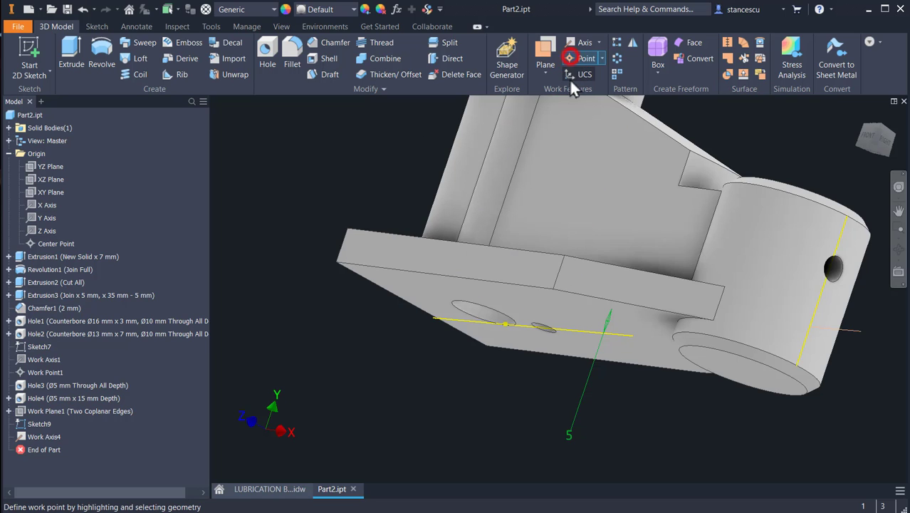
click(842, 330)
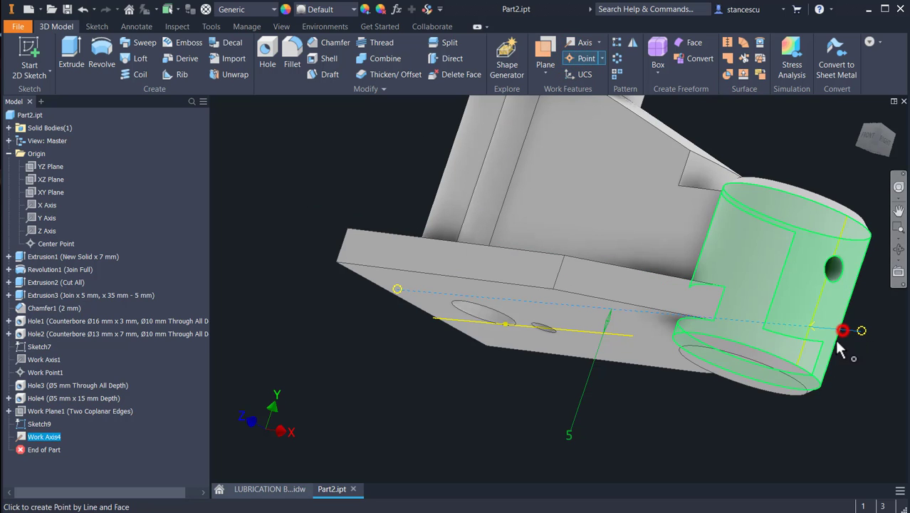
click(786, 296)
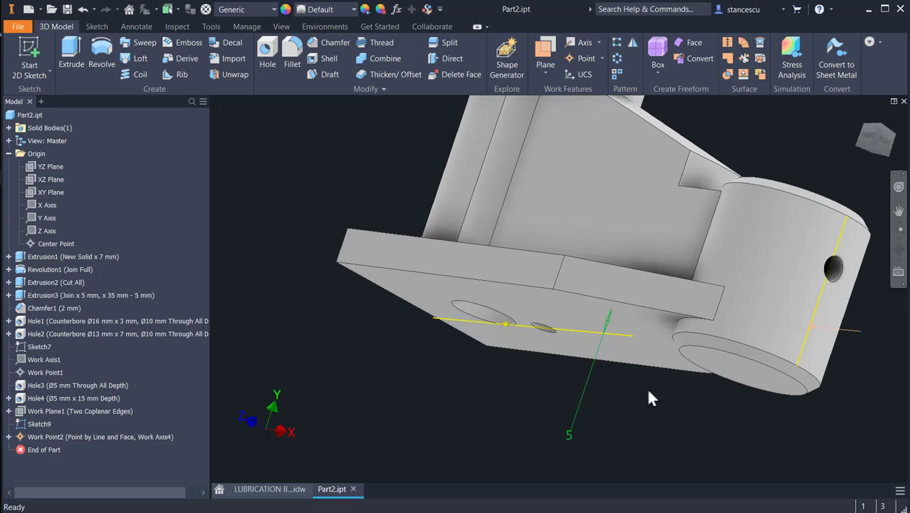
Step: Cut a Ø5 mm hole from the work point along the work axis, terminating at the wall of the 15 mm deep base hole
click(267, 53)
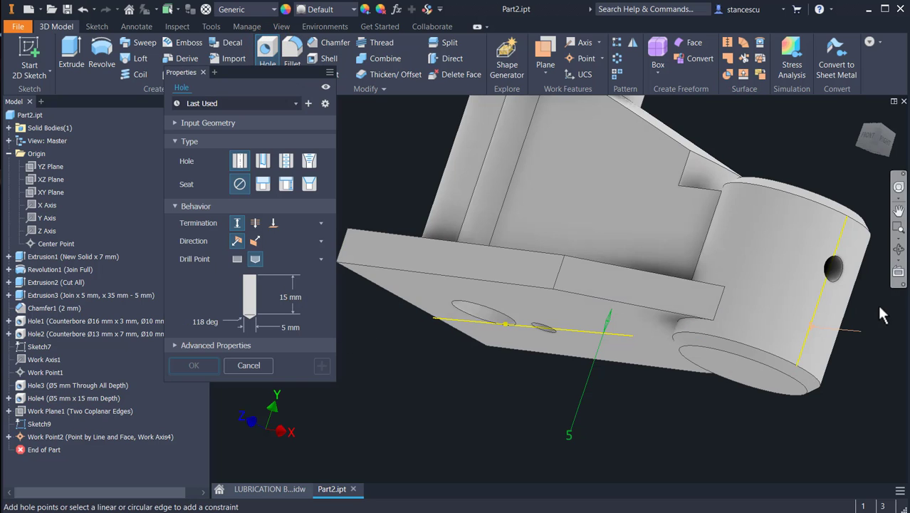
click(810, 328)
mouse_move(834, 356)
shift+middle_down()
mouse_move(867, 378)
mouse_move(837, 371)
shift+middle_up()
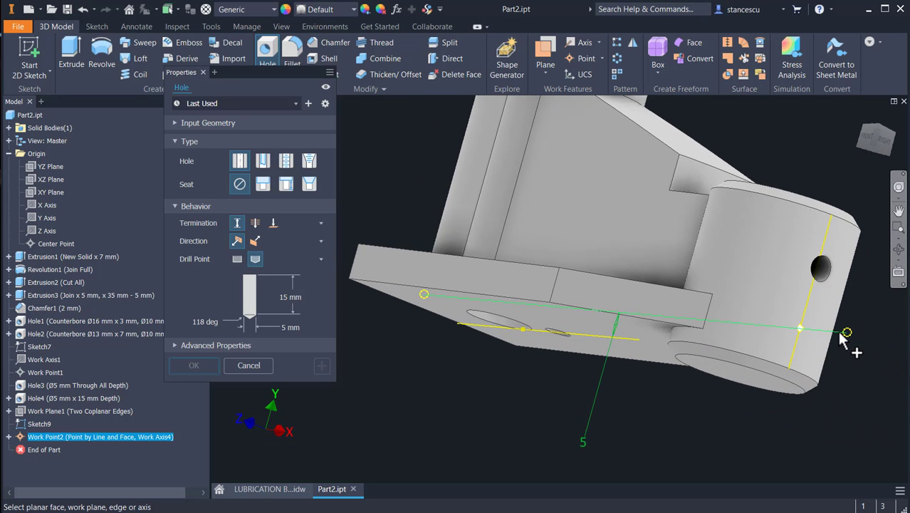
click(838, 332)
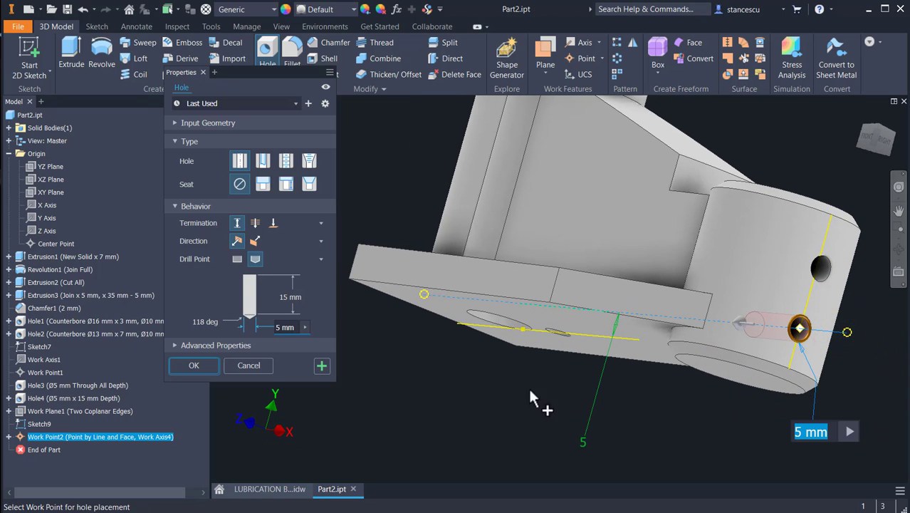
click(273, 223)
shift+middle_drag(396, 388, 416, 372)
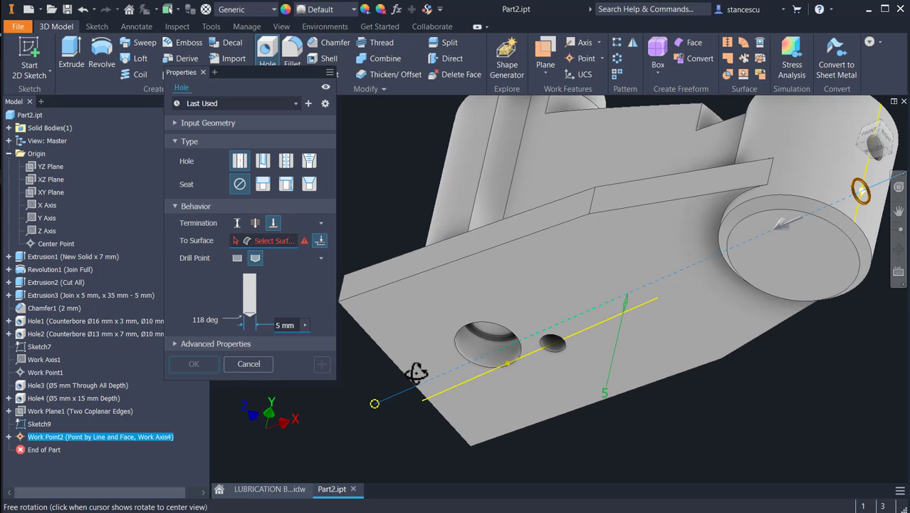
click(550, 347)
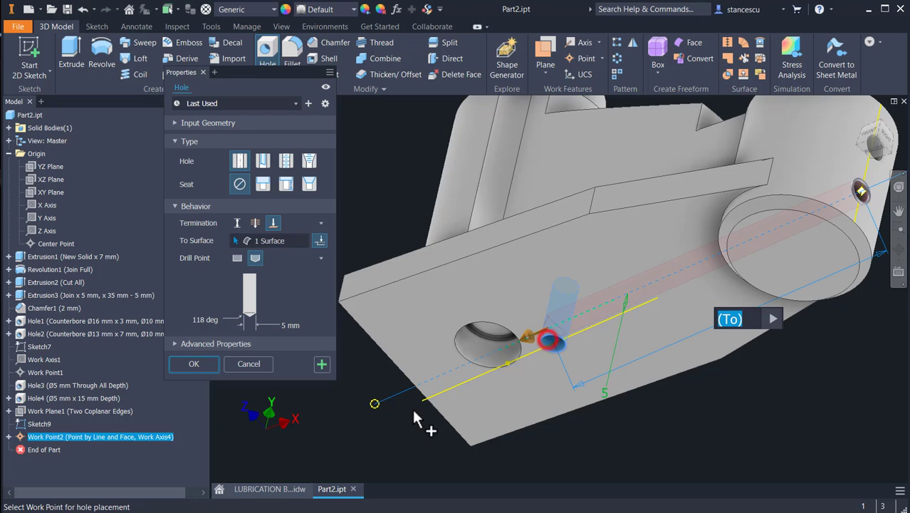
shift+middle_drag(368, 432, 381, 396)
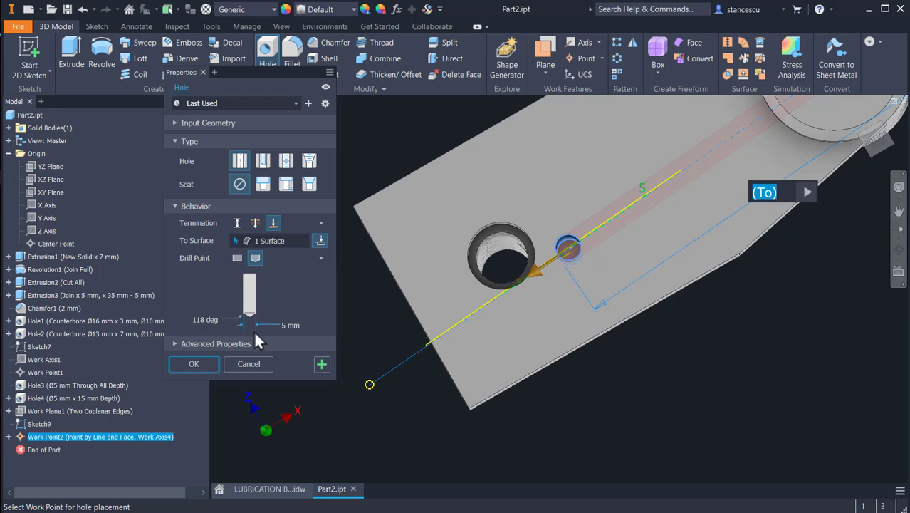
click(193, 363)
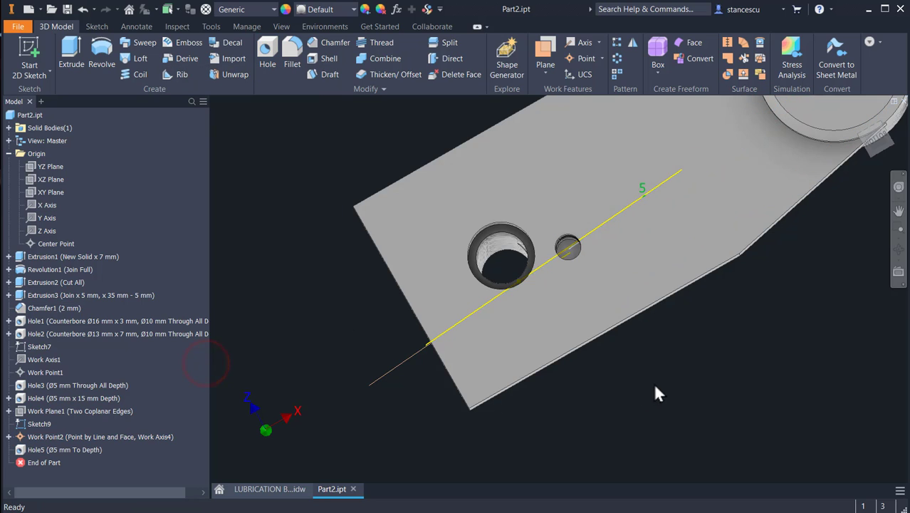
Step: Hide the sketch containing the line used for the work axis and its 5 mm dimension
shift+middle_drag(574, 395, 590, 414)
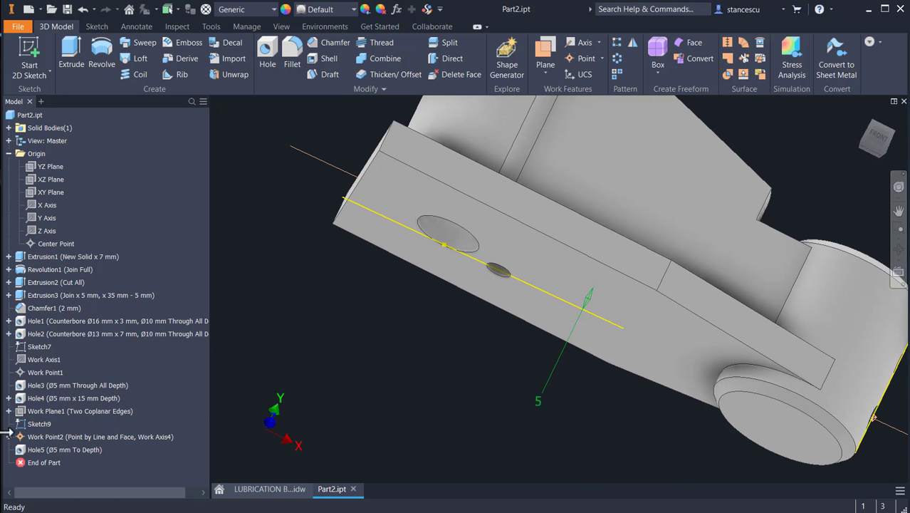
right_click(25, 428)
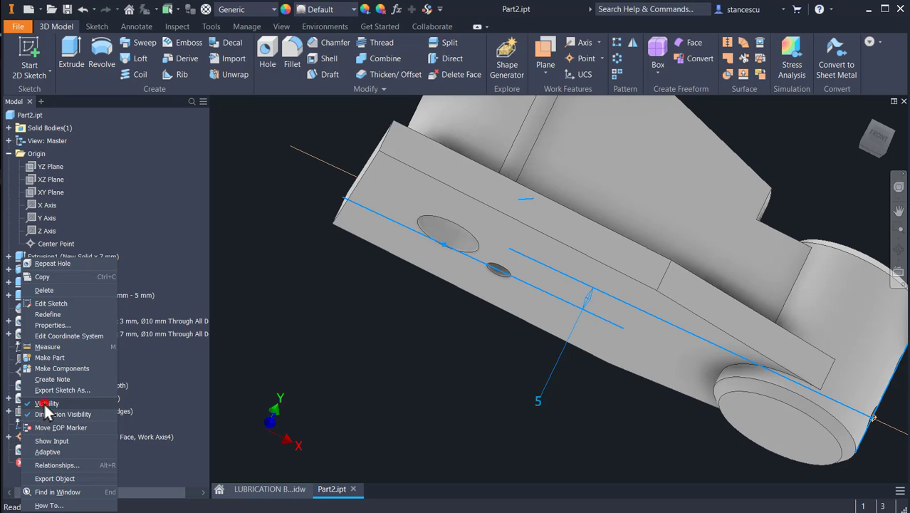
click(43, 403)
Step: Hide the work axis of the long Ø5 channel and the work point on the boss's cylindrical face
shift+middle_drag(598, 446, 747, 419)
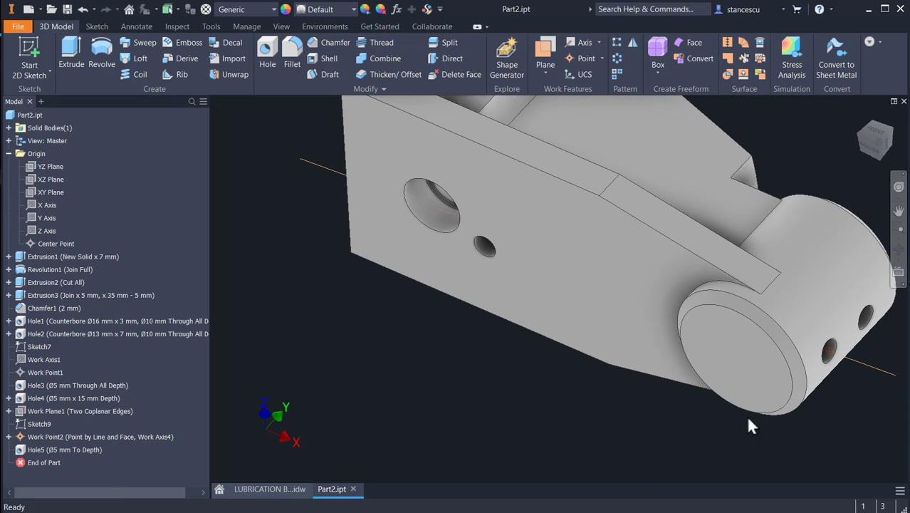
right_click(862, 358)
click(896, 375)
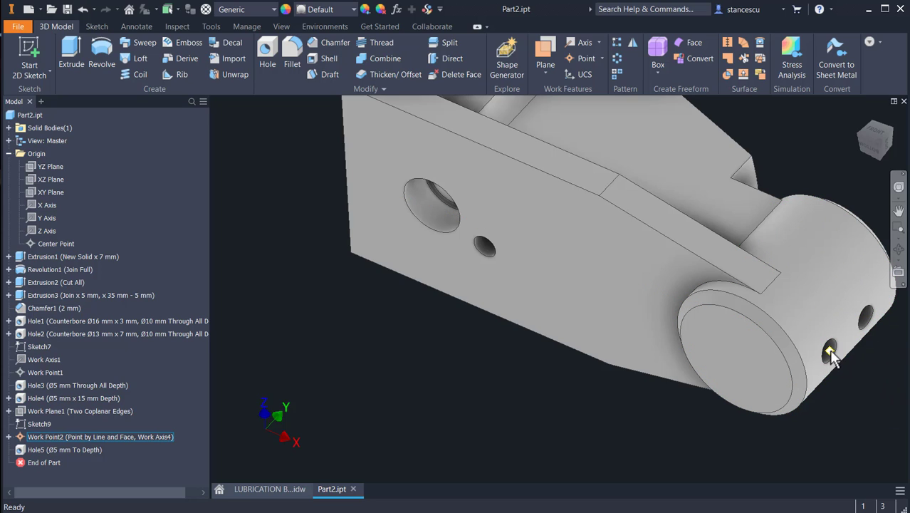
click(828, 351)
right_click(829, 351)
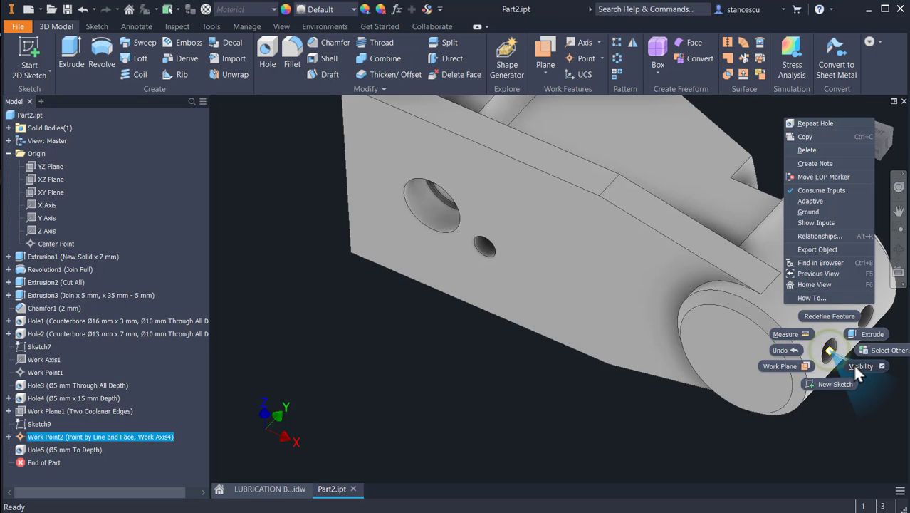
click(856, 367)
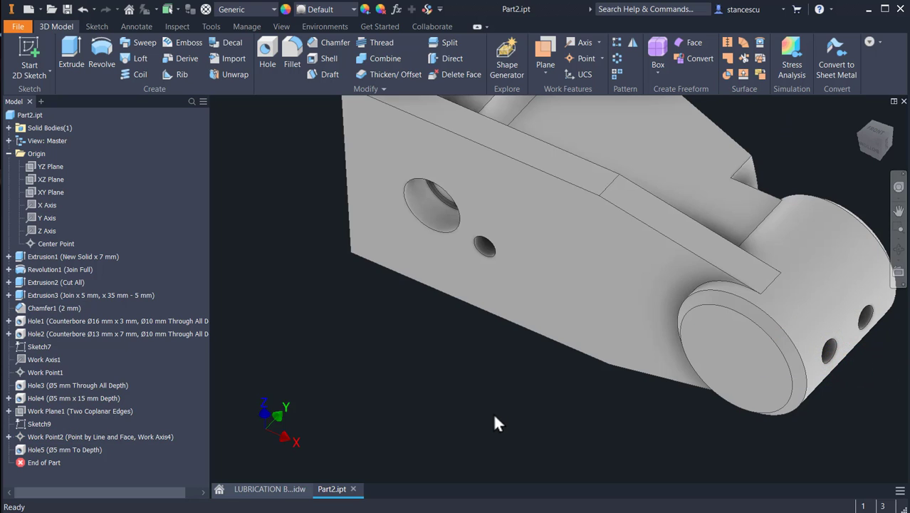
Step: Check the Ø4 boss holes on the lubrication body drawing and start a hole centred on the boss's end face at the base underside
click(271, 489)
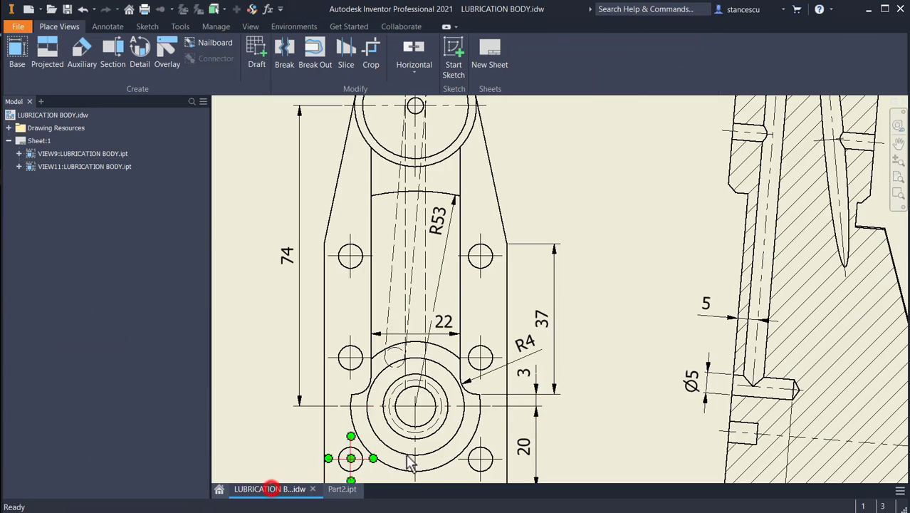
scroll(599, 368, up, 3)
middle_drag(598, 368, 577, 353)
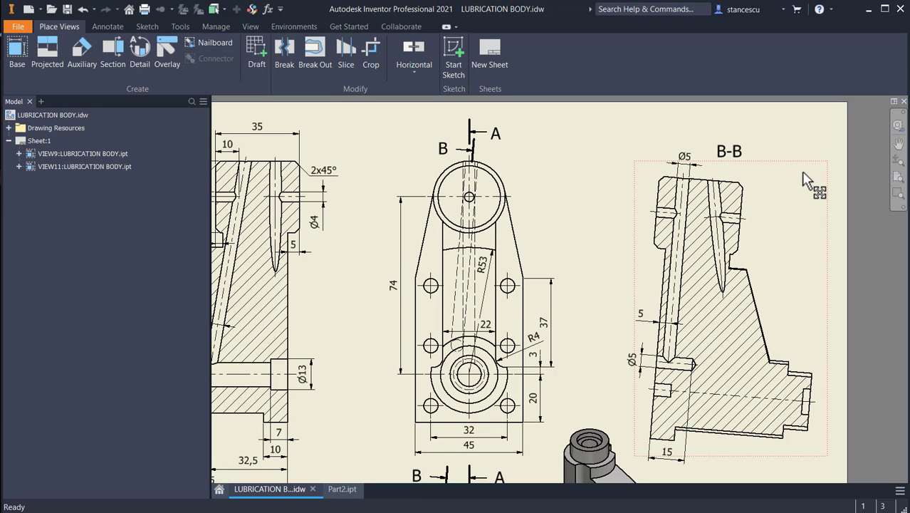
middle_drag(528, 240, 637, 250)
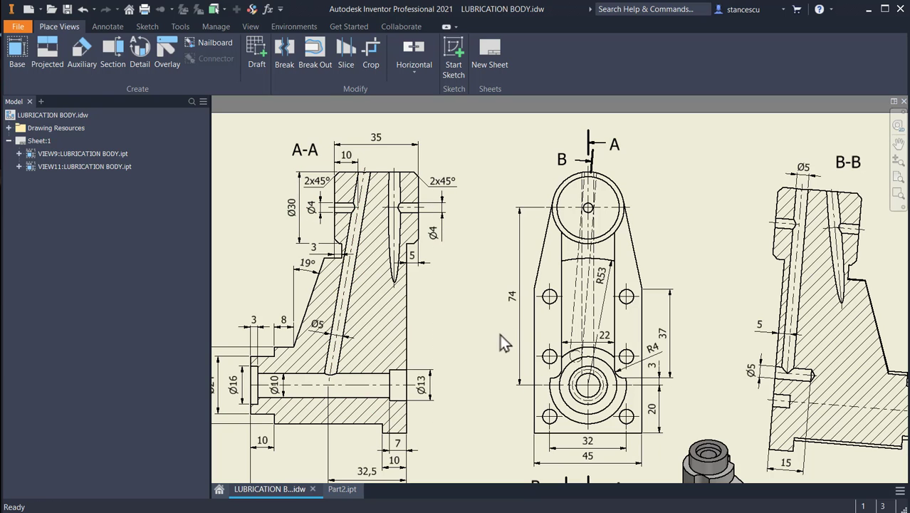
click(339, 490)
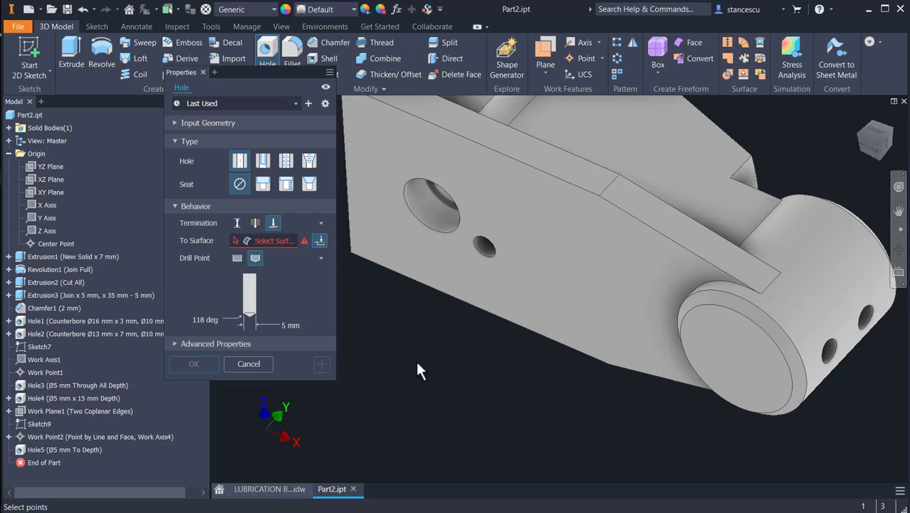
click(679, 340)
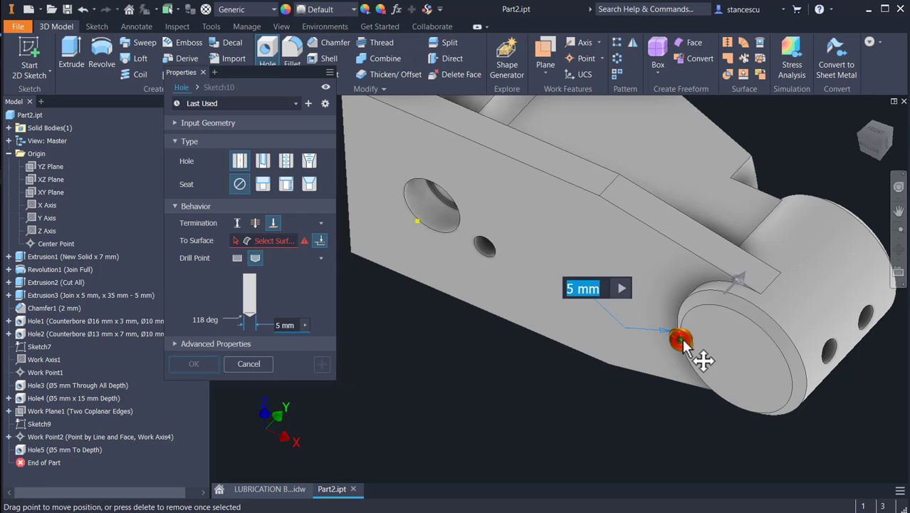
click(756, 344)
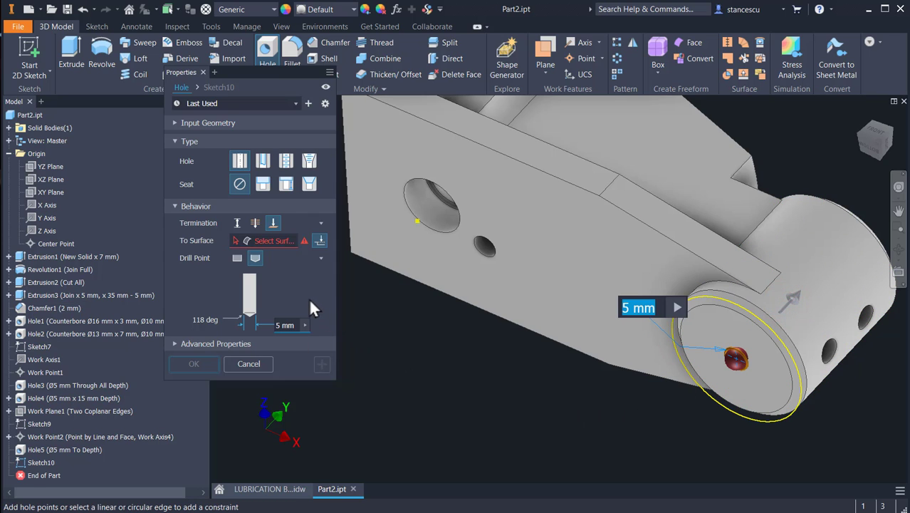
Step: Set the hole's diameter to 4 mm, end it at the wall of the Ø5 channel leading to the 15 mm deep base hole, and create it
text(4)
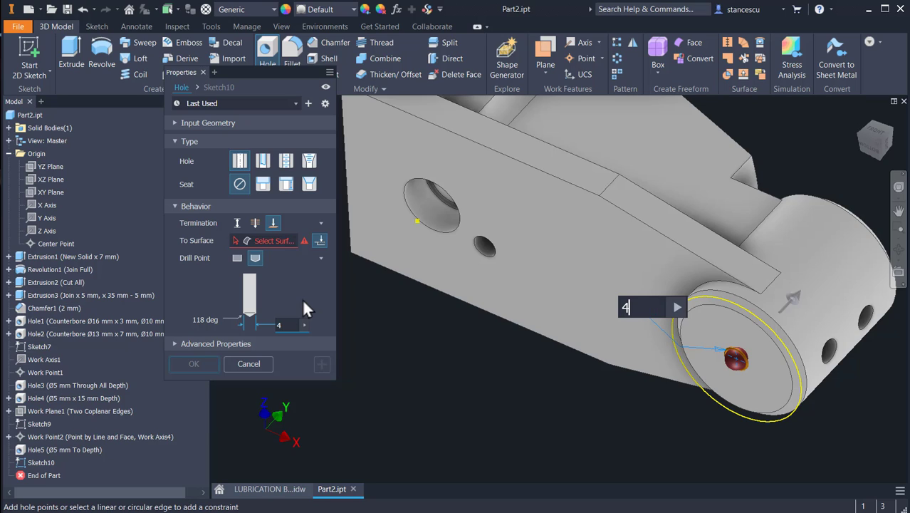
click(273, 226)
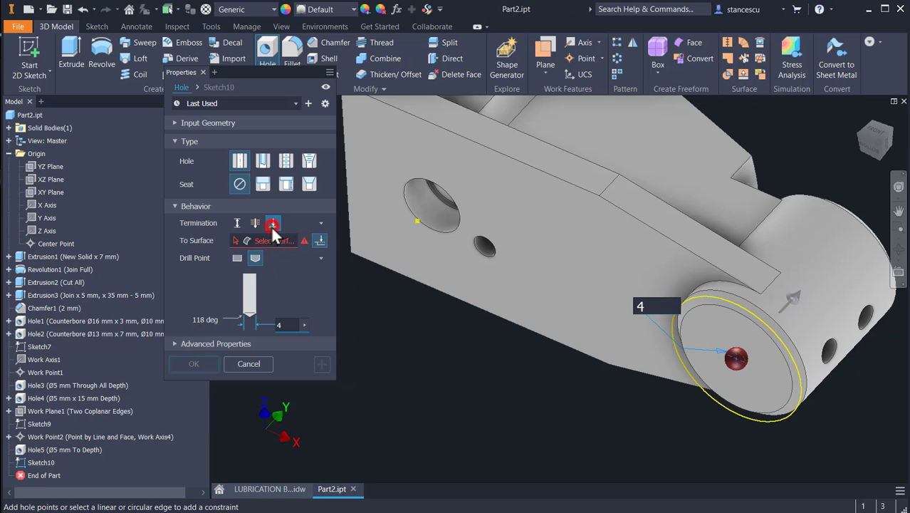
click(233, 239)
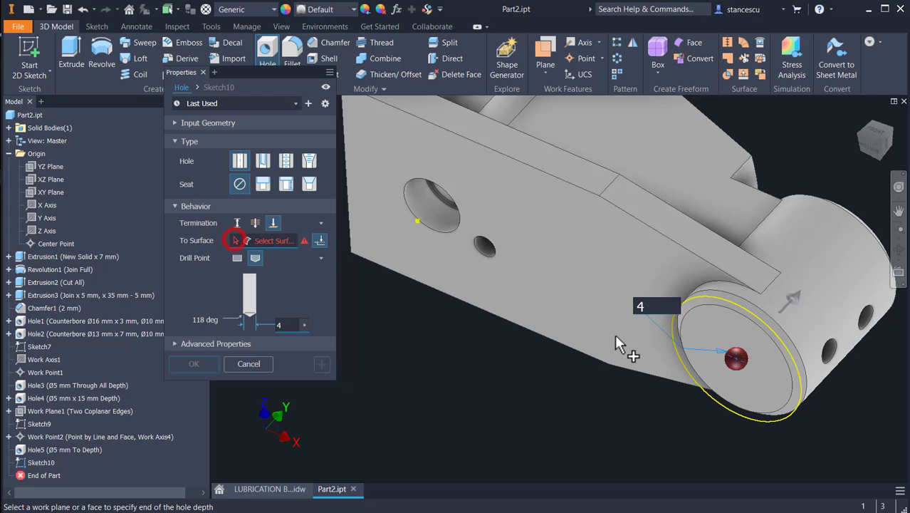
click(832, 357)
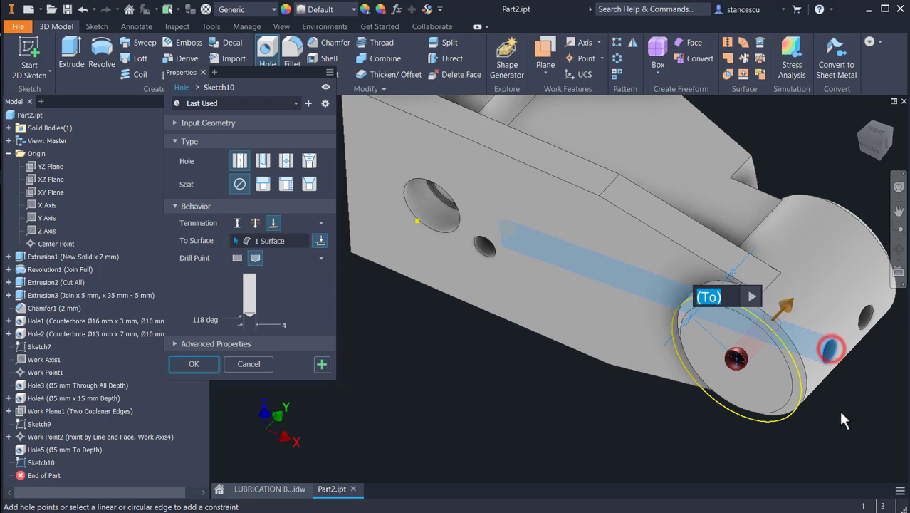
shift+middle_drag(838, 408, 716, 401)
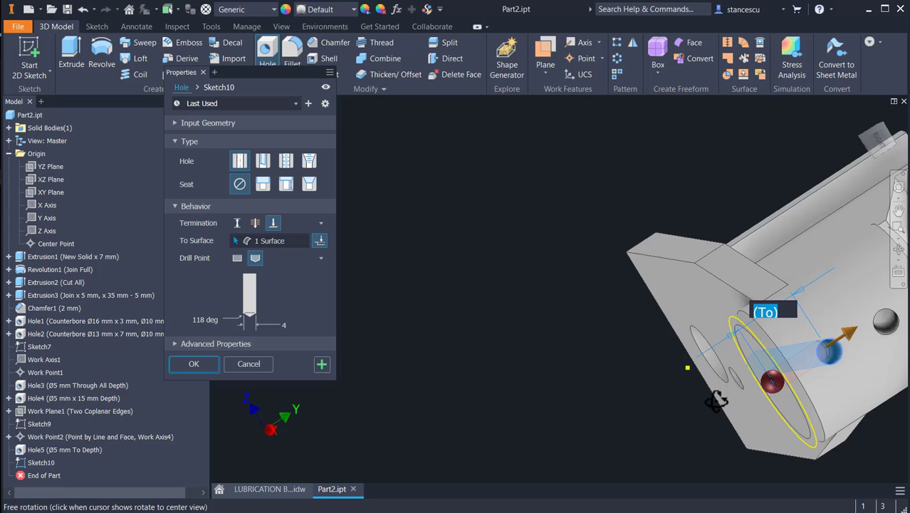
click(318, 363)
Step: Cut a 4 mm hole centred on the boss's opposite end face, terminating at the wall of the other Ø5 channel
shift+middle_drag(550, 360, 494, 369)
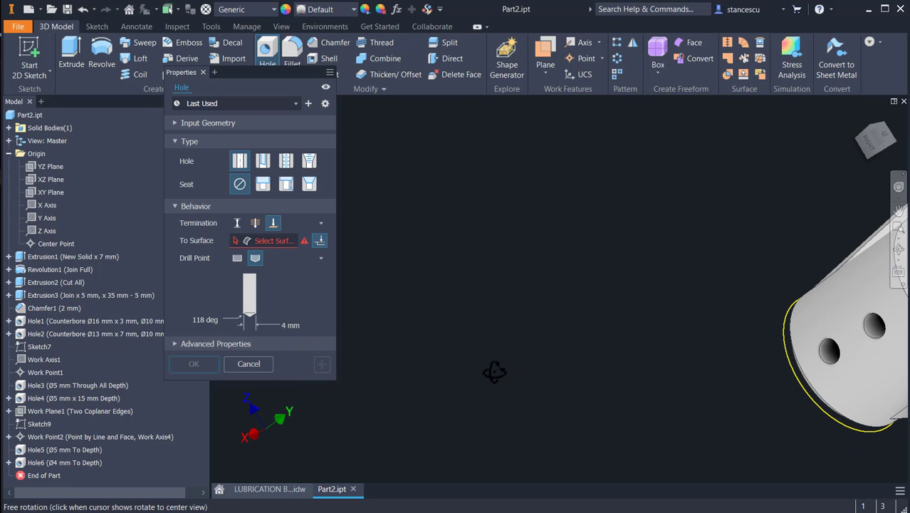
shift+middle_drag(615, 361, 386, 366)
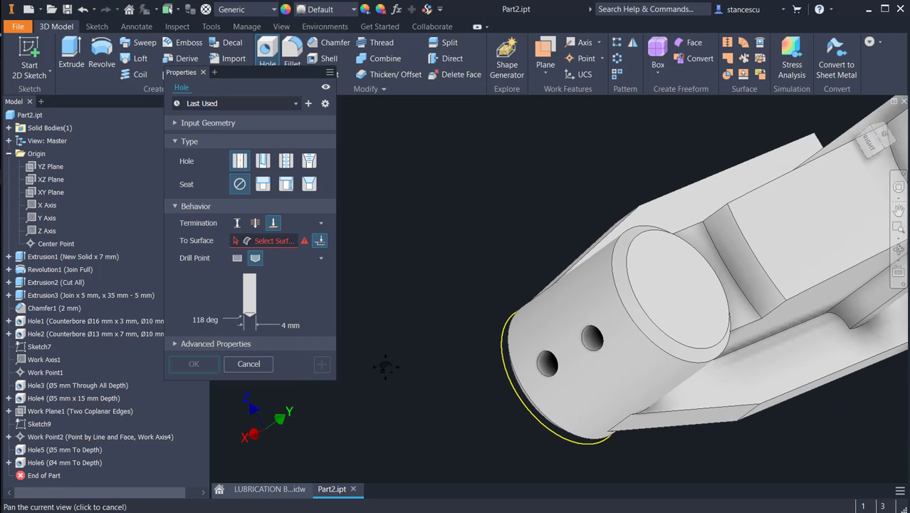
click(677, 288)
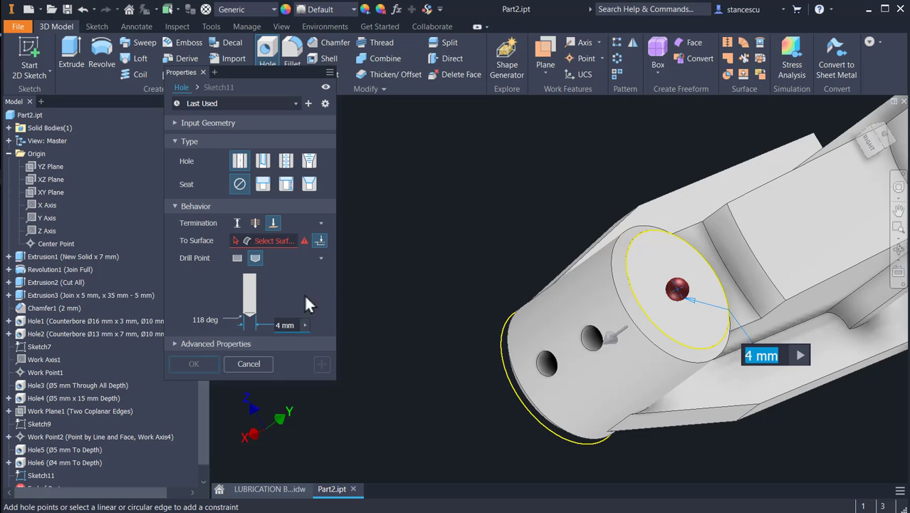
click(235, 240)
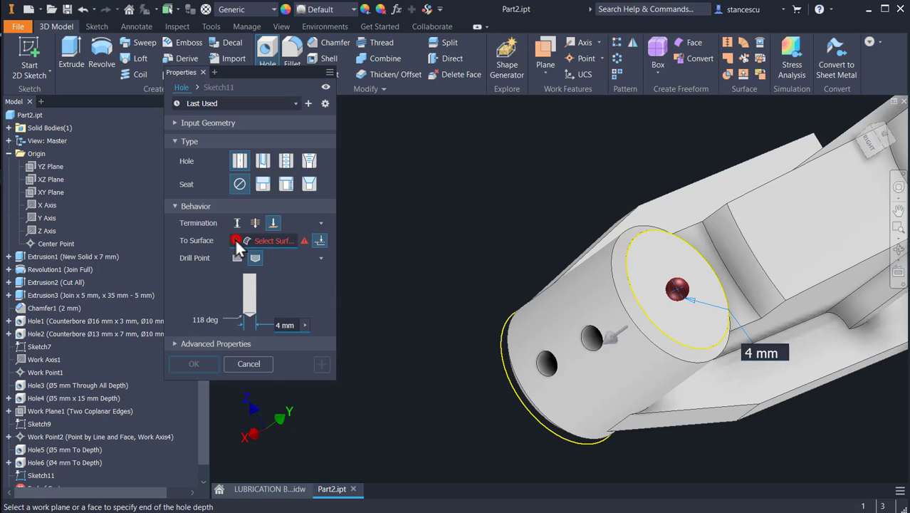
click(588, 343)
shift+middle_drag(479, 367, 584, 390)
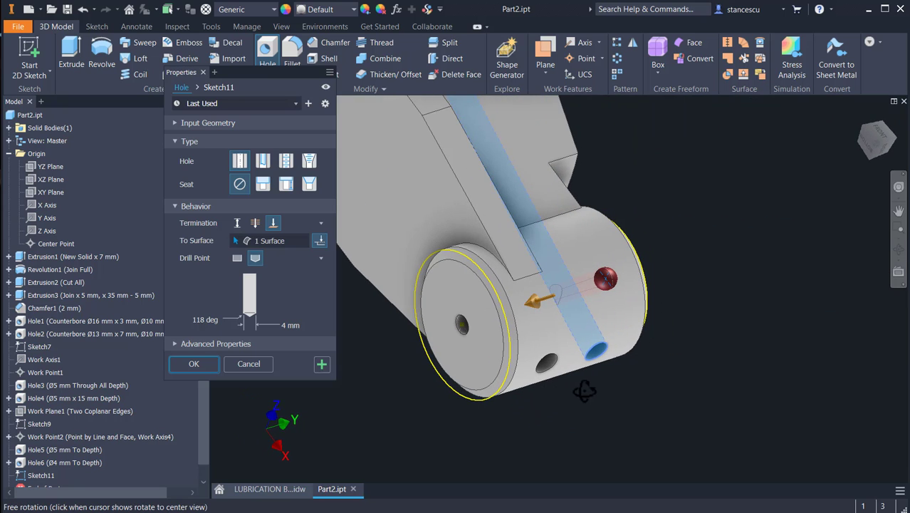
click(200, 364)
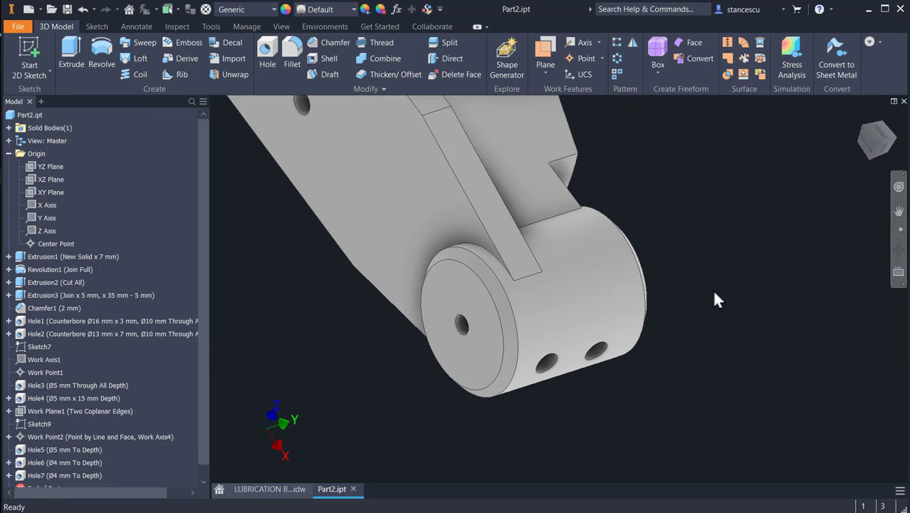
Step: Examine the drawing's front and rear views for the positions and spacing of the base plate's mounting holes
key(F6)
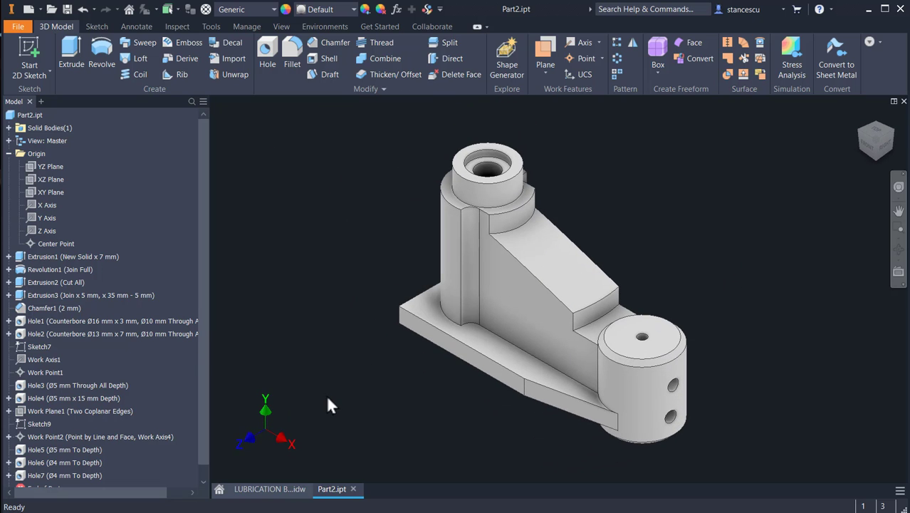
click(283, 486)
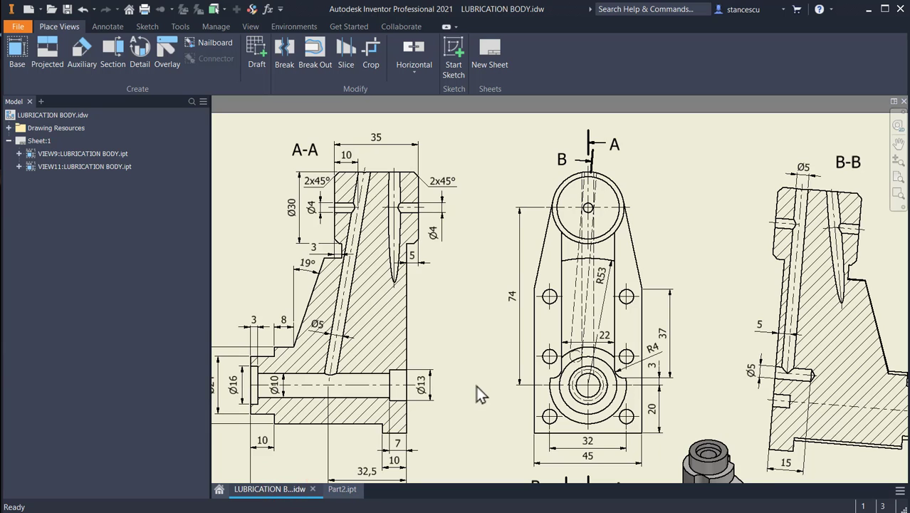
middle_drag(475, 386, 463, 349)
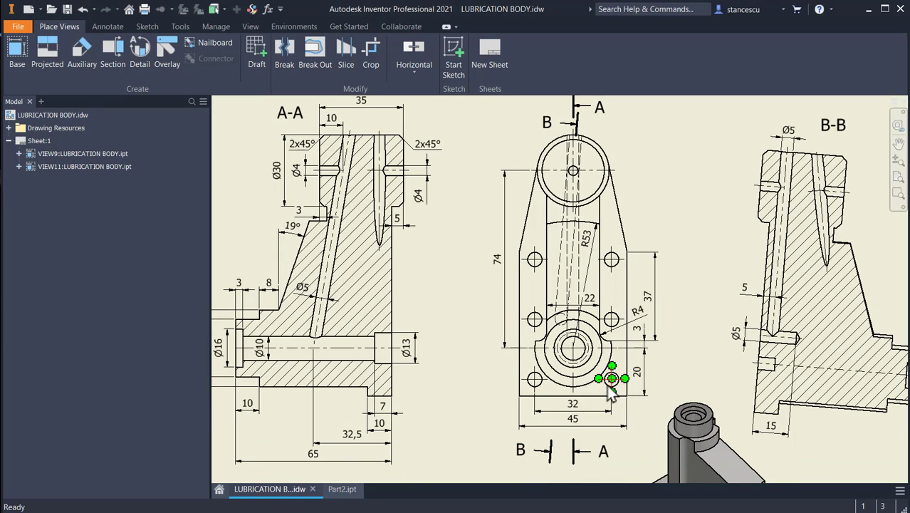
scroll(641, 373, up, 3)
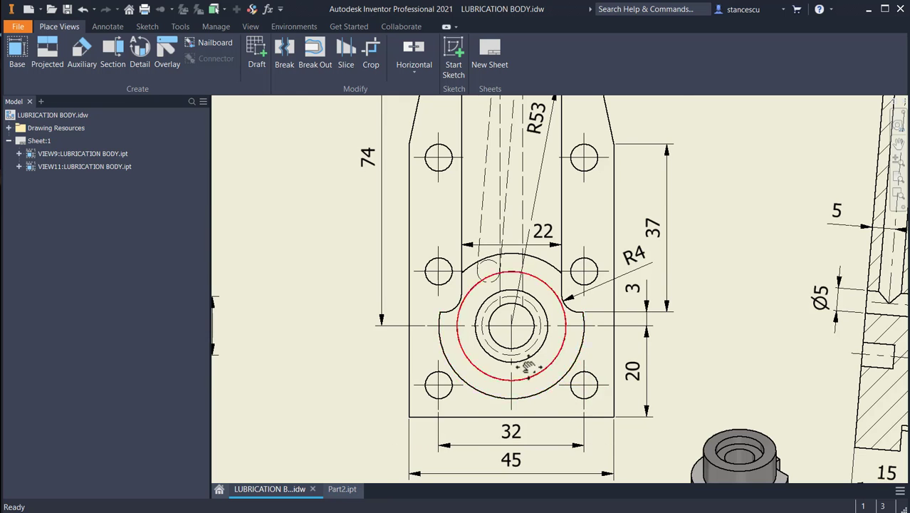
middle_drag(532, 366, 818, 363)
middle_drag(576, 351, 881, 350)
middle_drag(626, 351, 872, 353)
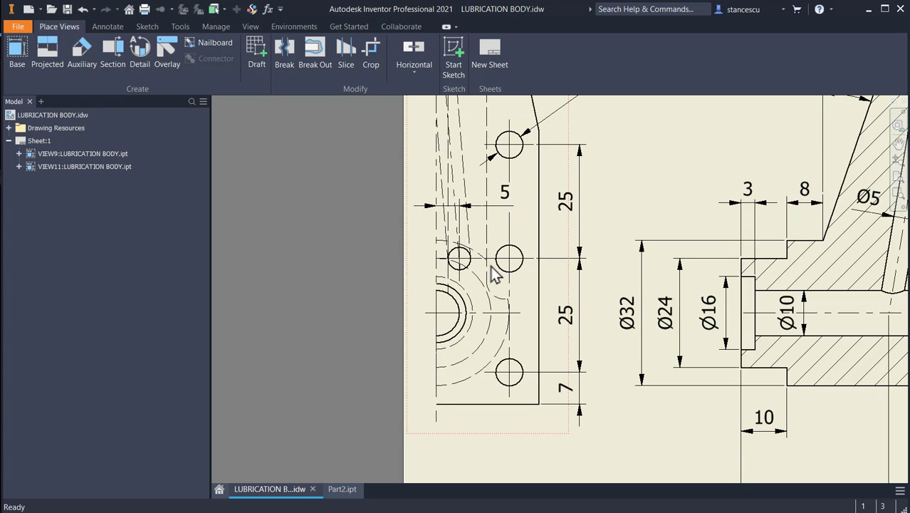
click(334, 491)
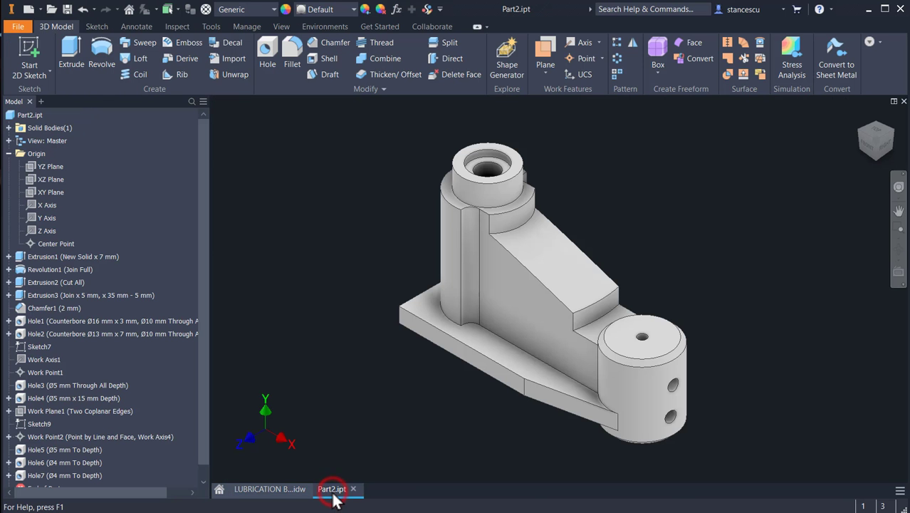
Step: Start a sketch on the base plate's upper face and place three hole-centre points in a row near its long straight edge
click(497, 348)
click(573, 339)
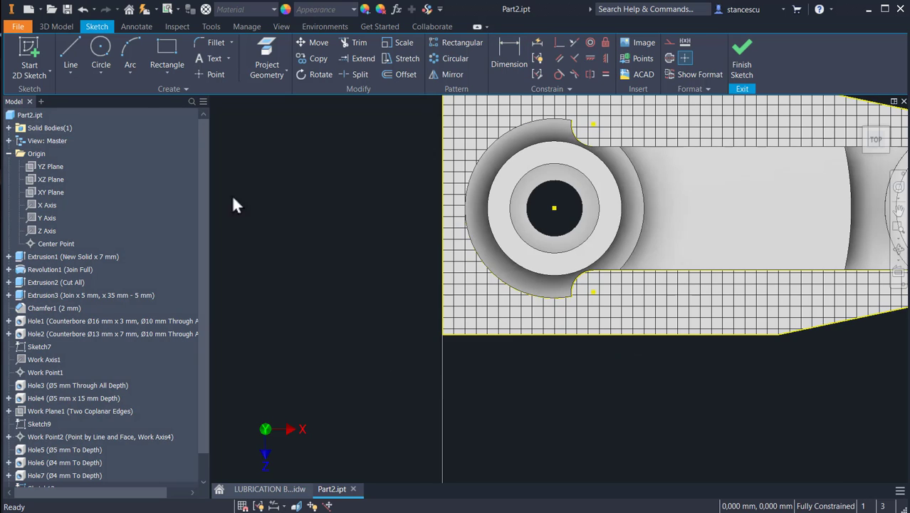
click(208, 74)
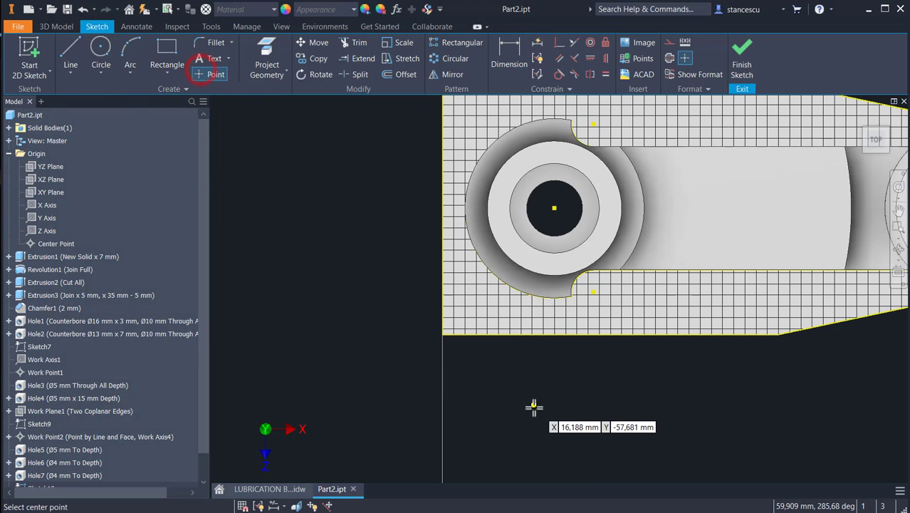
click(499, 302)
click(636, 301)
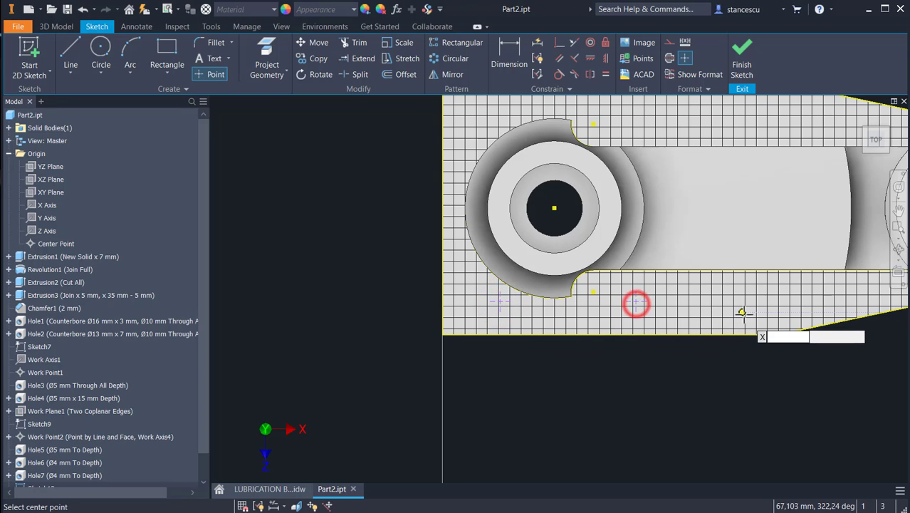
click(746, 314)
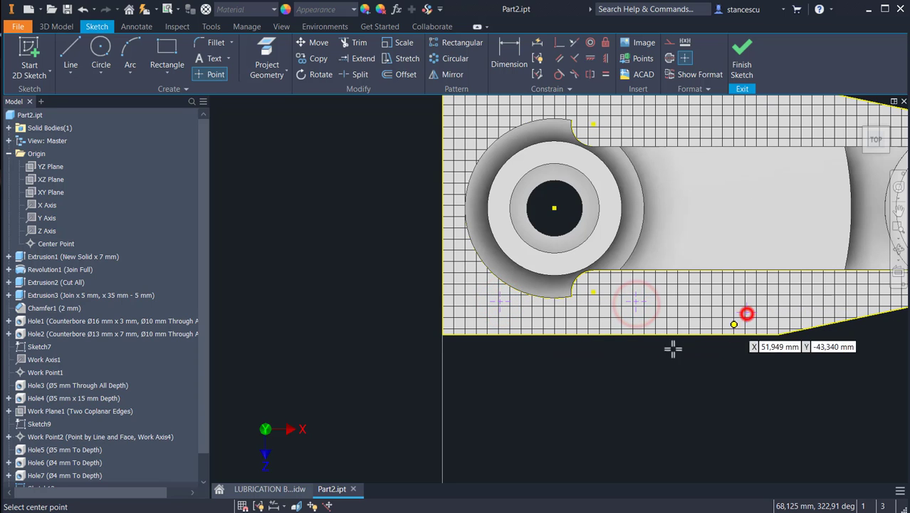
Step: Apply a horizontal constraint between the first two hole-centre points, starting from the one nearest the plate's short end
click(592, 57)
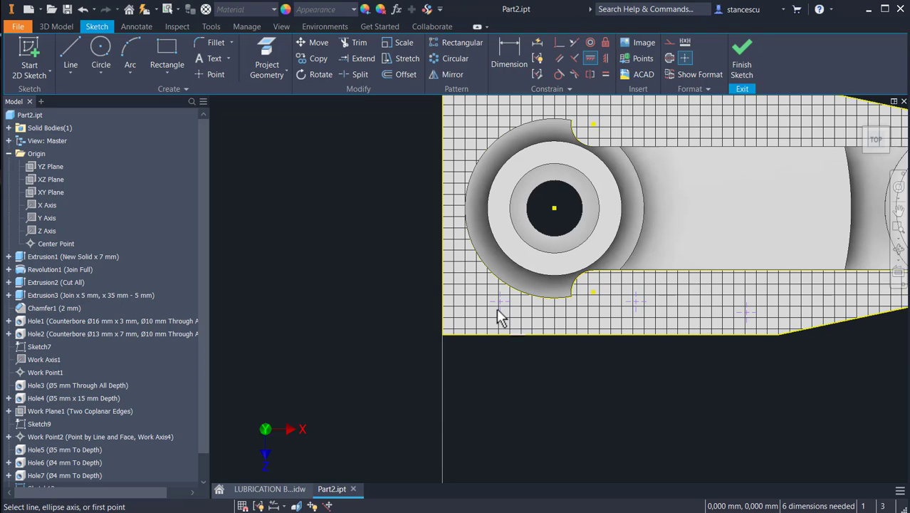
click(498, 302)
click(627, 301)
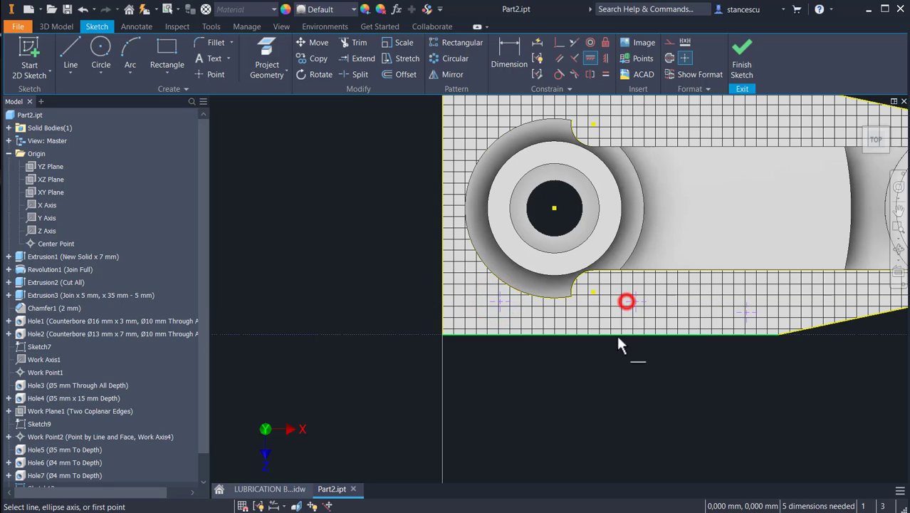
Step: Align the third hole-centre point horizontally with the first, and dimension the first point 32/2 mm from the large bore's centre
click(498, 302)
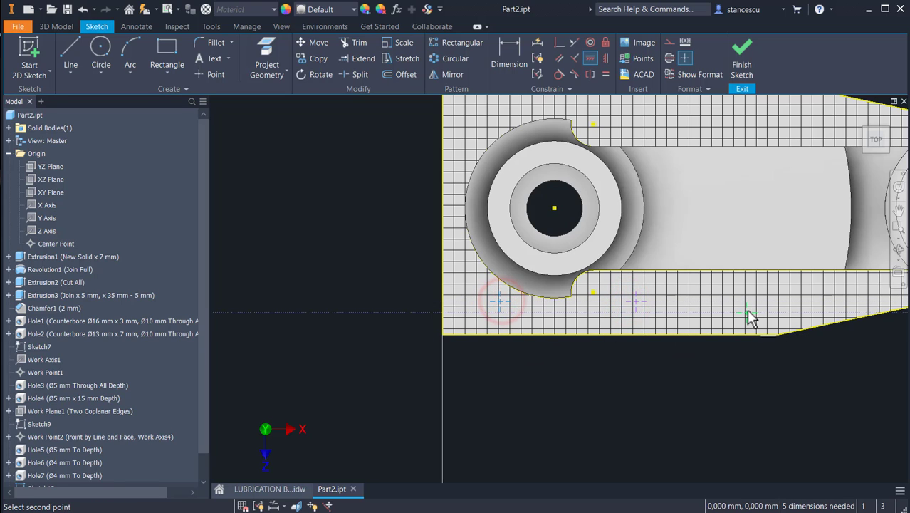
click(745, 309)
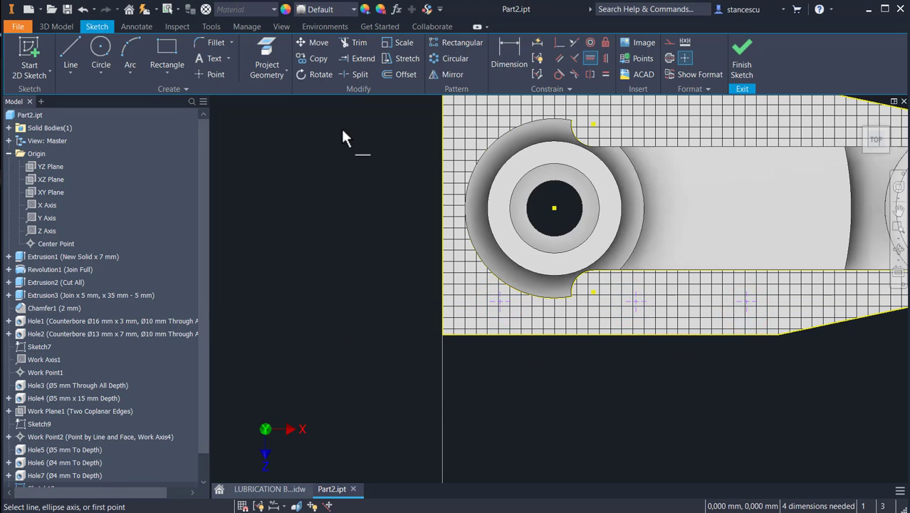
click(500, 48)
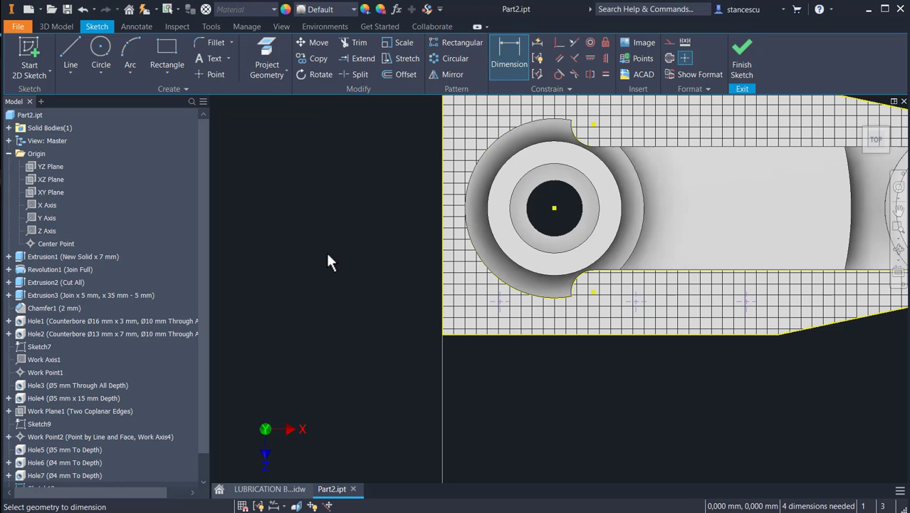
click(501, 304)
click(554, 208)
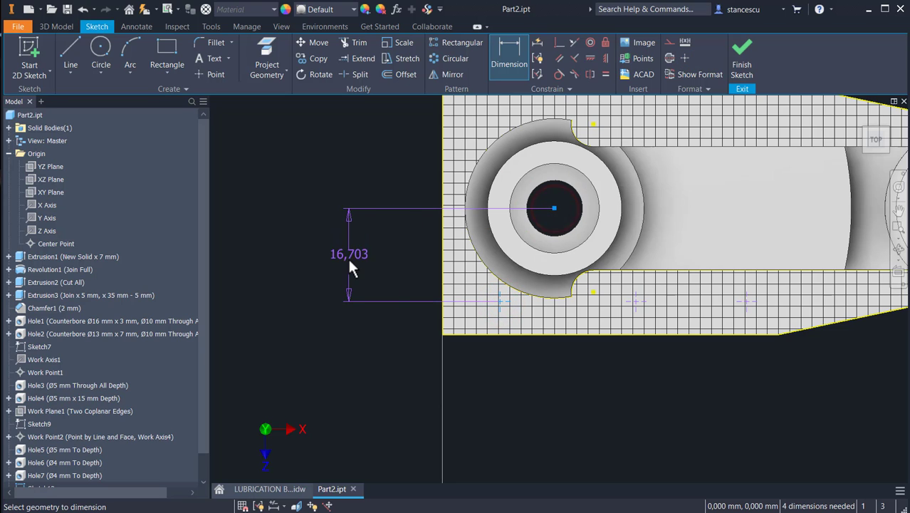
click(346, 257)
text(3)
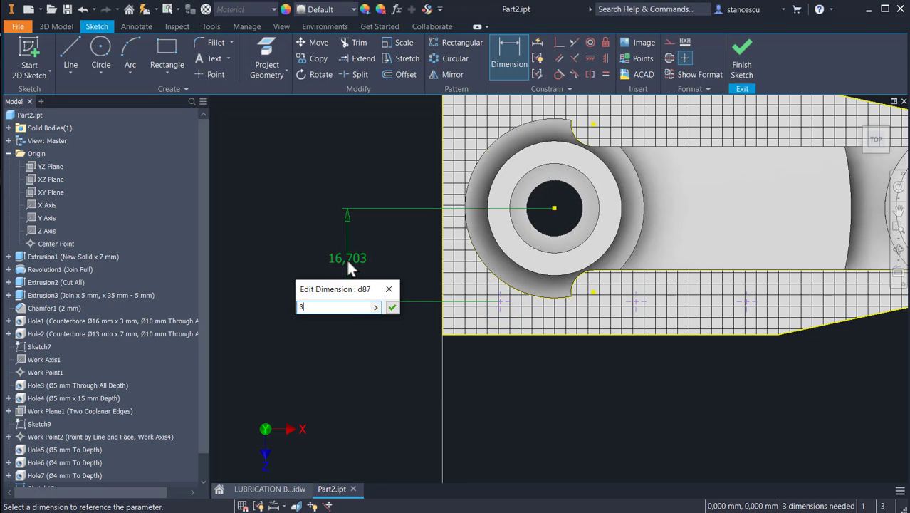
text(2/2)
key(Return)
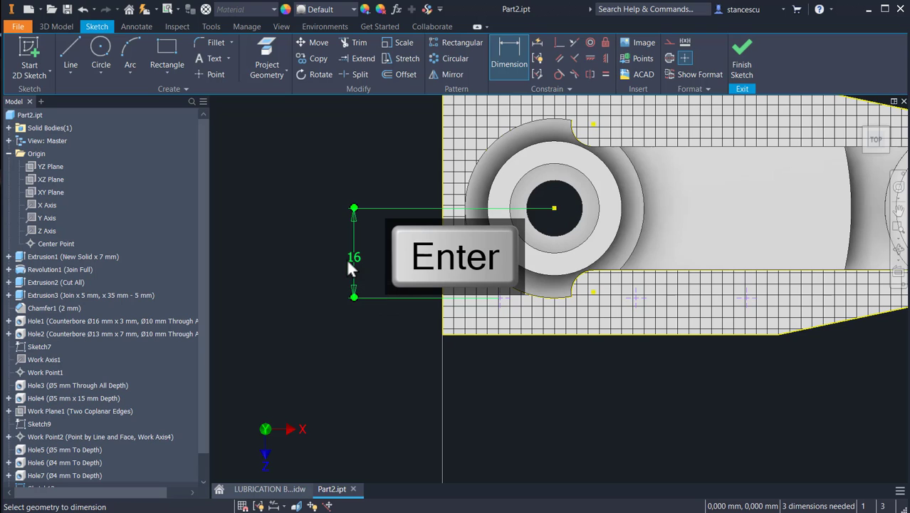
Step: Dimension the first hole-centre point 7 mm from the base plate's short end edge
click(497, 299)
click(445, 313)
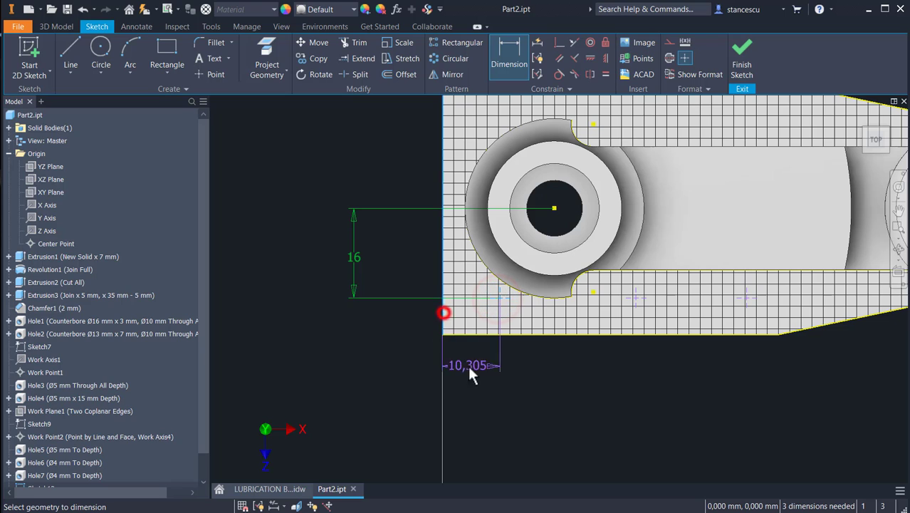
click(468, 379)
text(7)
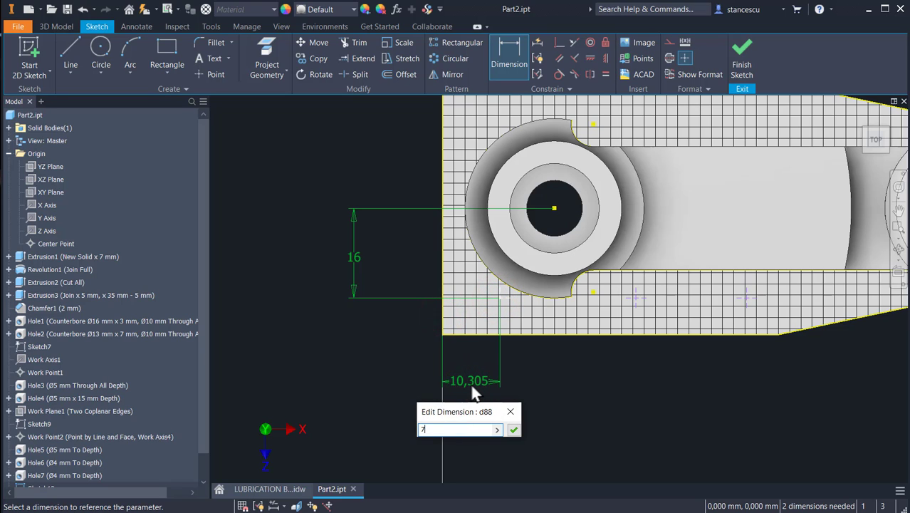
key(Return)
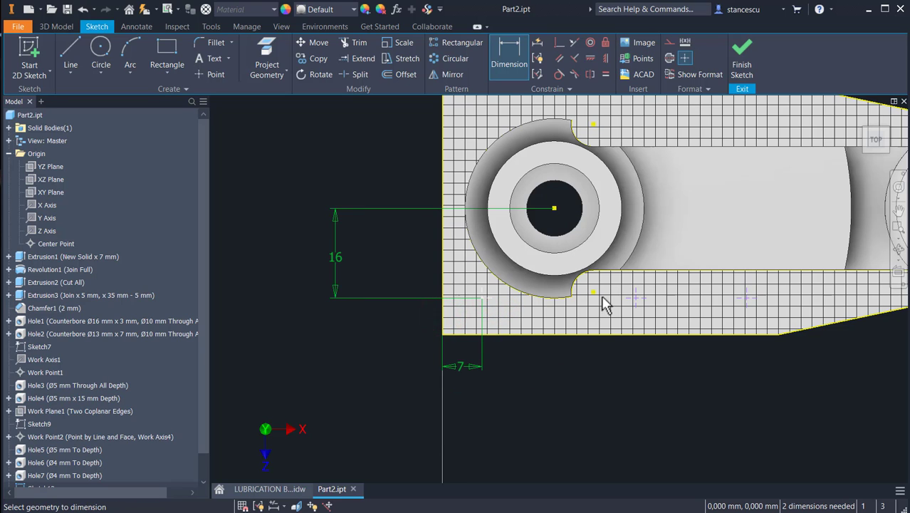
Step: Set the spacing between the first and second hole-centre points to 25 mm
click(636, 299)
click(480, 305)
click(531, 364)
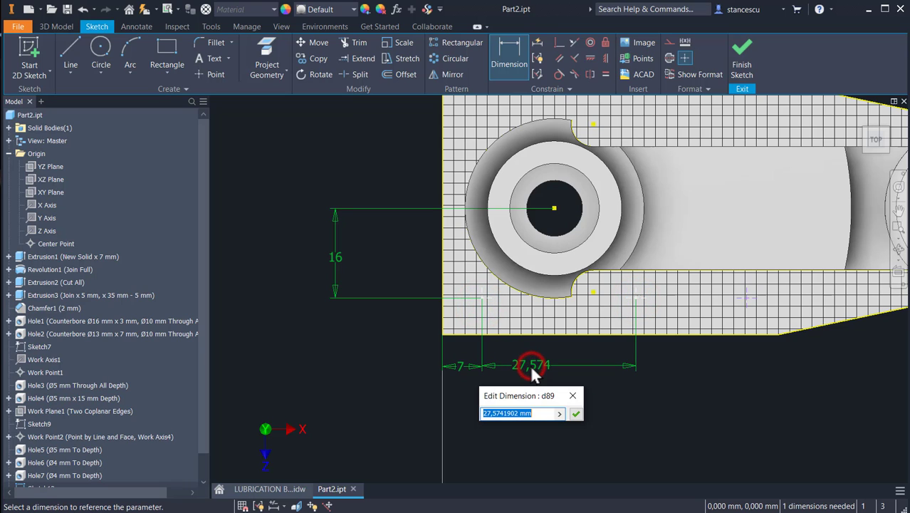
text(25)
key(Return)
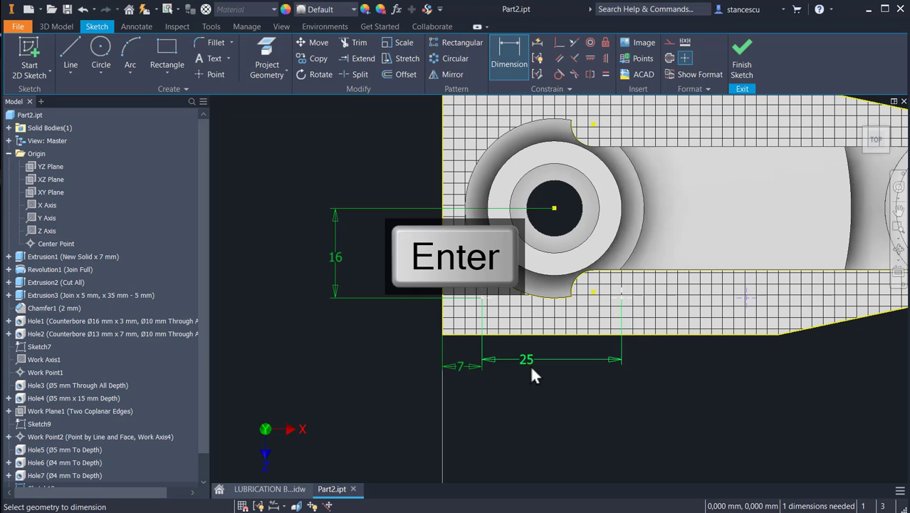
Step: Dimension the spacing between the second and third hole-centre points as 25 mm and finish the sketch
click(621, 297)
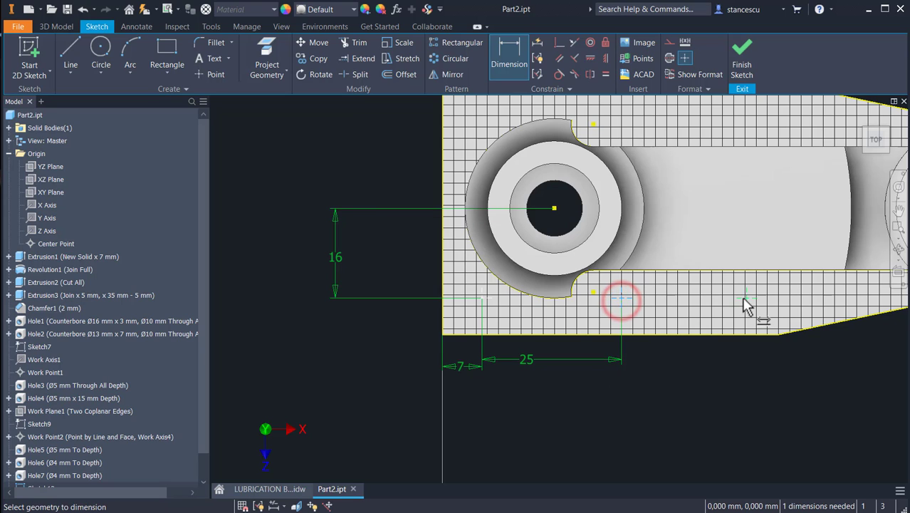
click(742, 298)
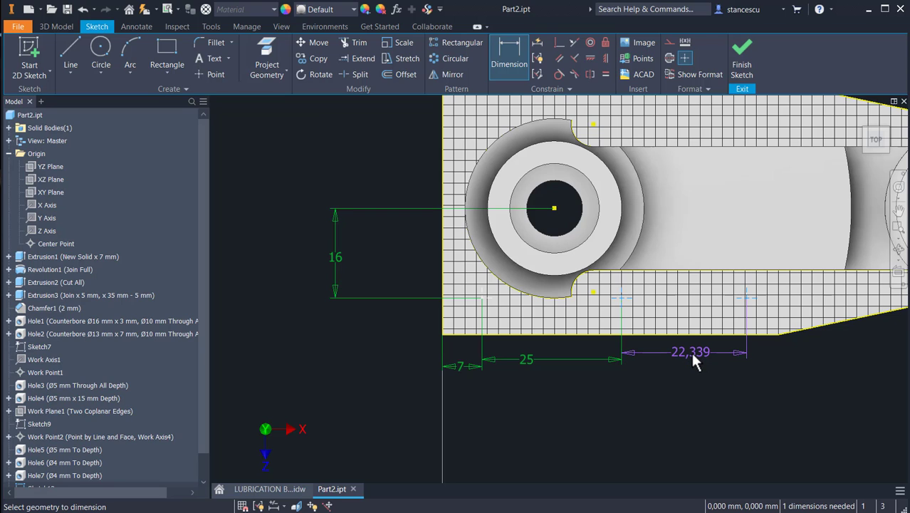
text(25)
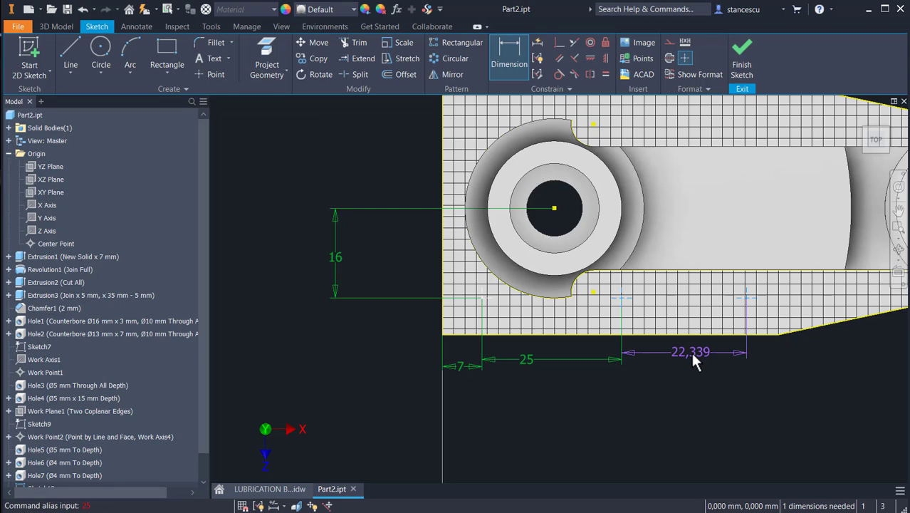
key(Return)
click(690, 349)
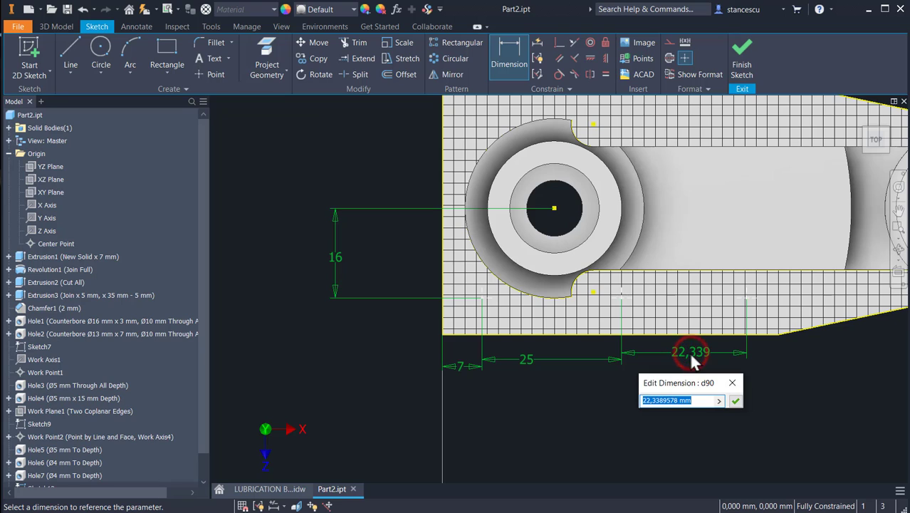
text(24)
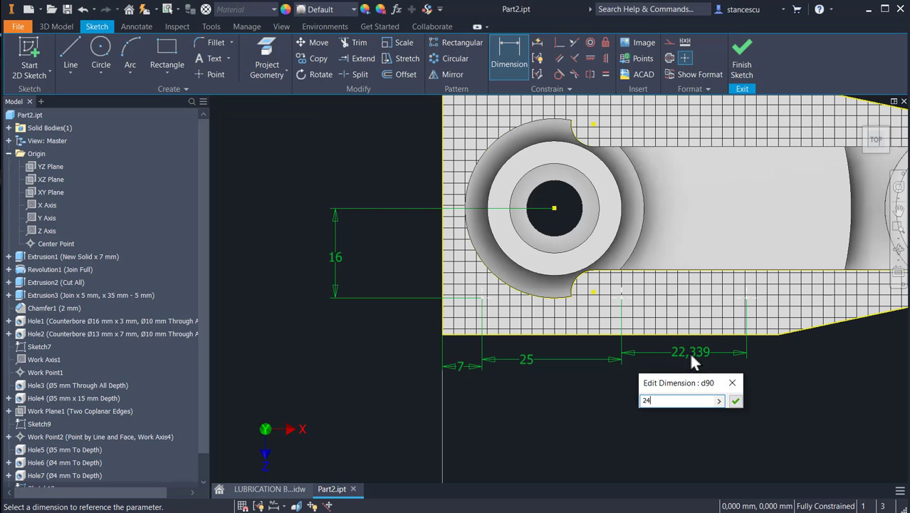
key(Return)
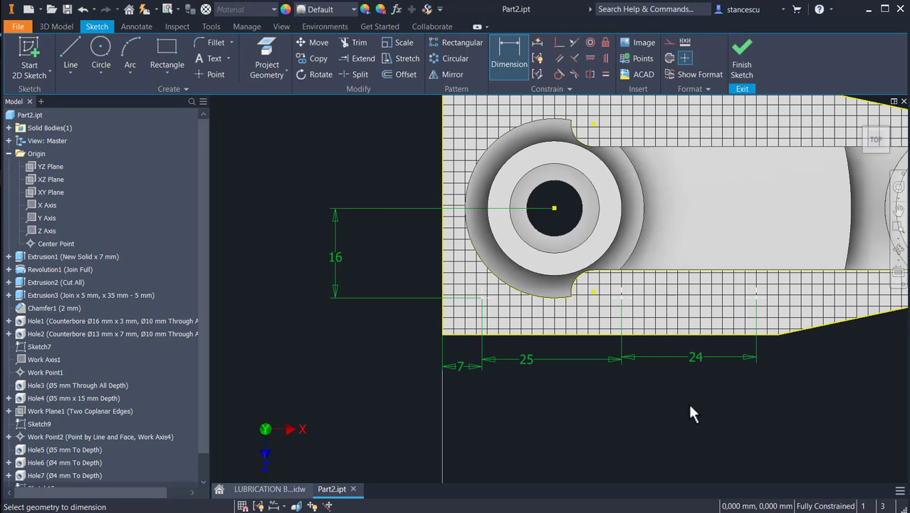
click(694, 360)
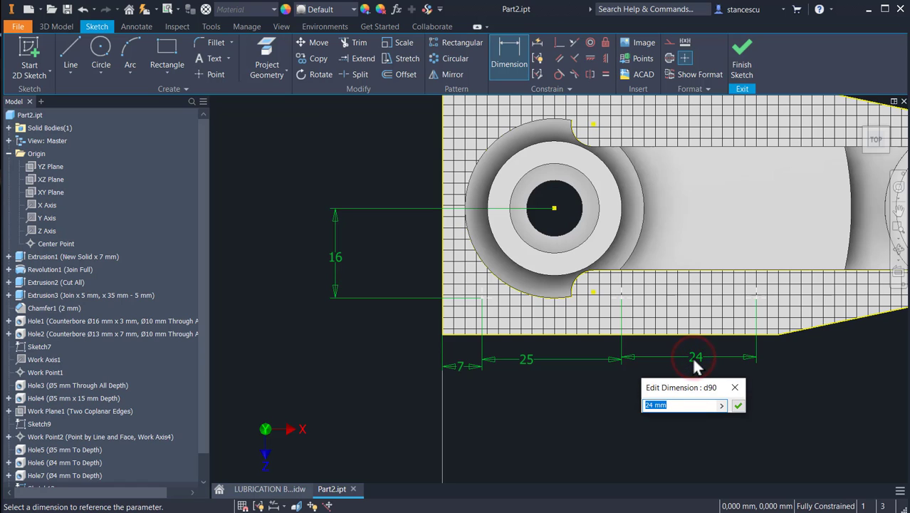
text(25)
key(Return)
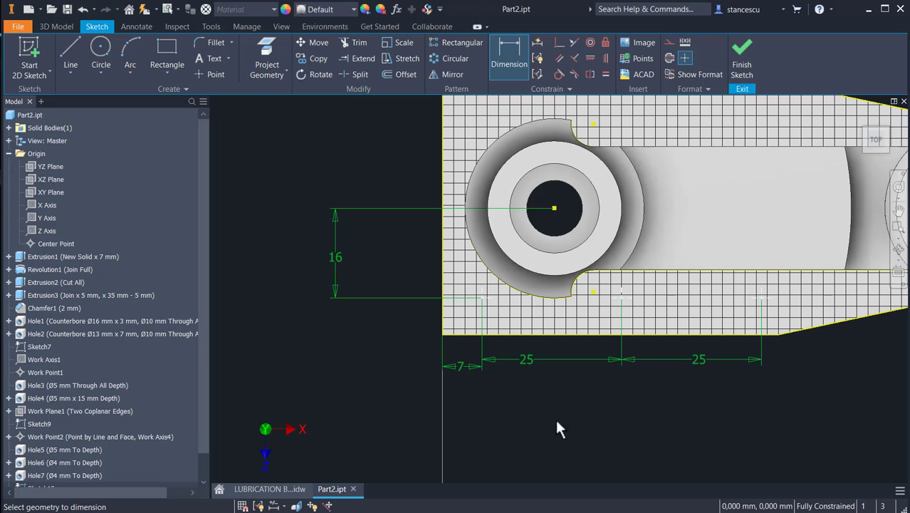
click(739, 68)
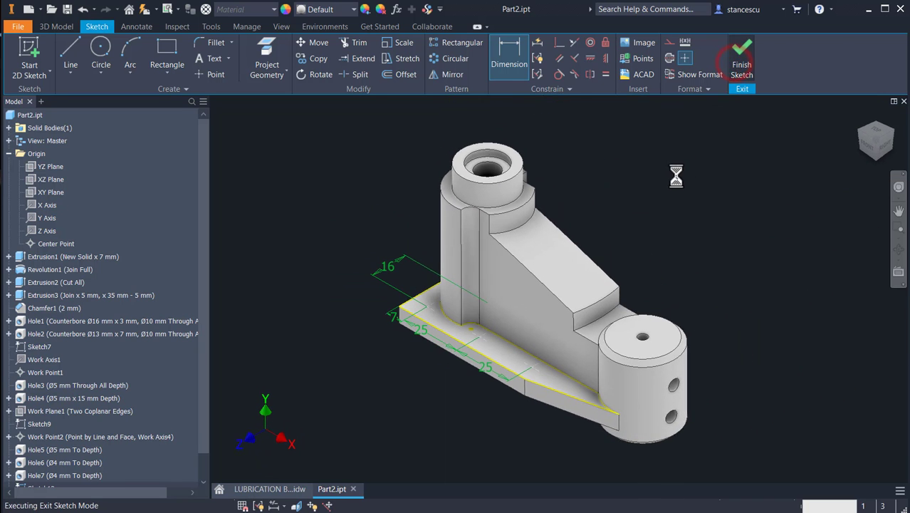
Step: Check the mounting-hole callout in the LUBRICATION BODY drawing and cut 6 mm through-all holes at the base plate's three sketched points
click(278, 491)
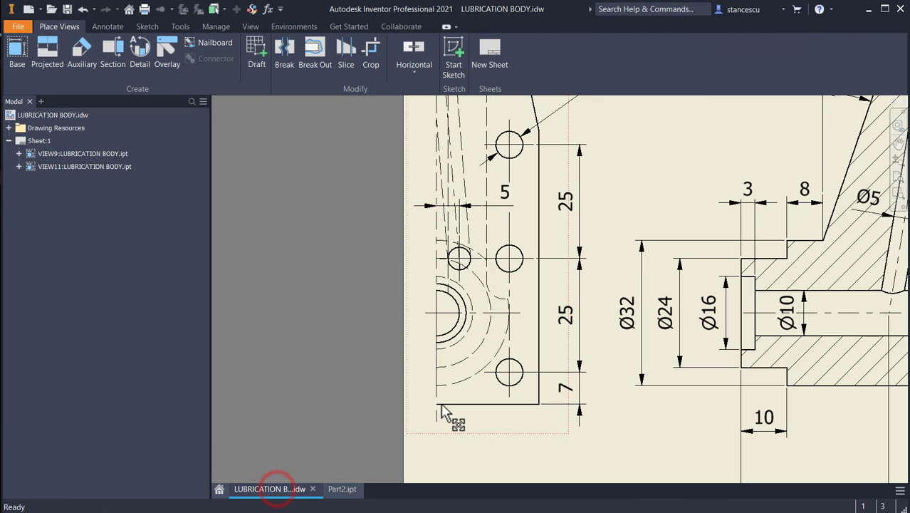
scroll(441, 399, up, 4)
middle_drag(405, 476, 396, 497)
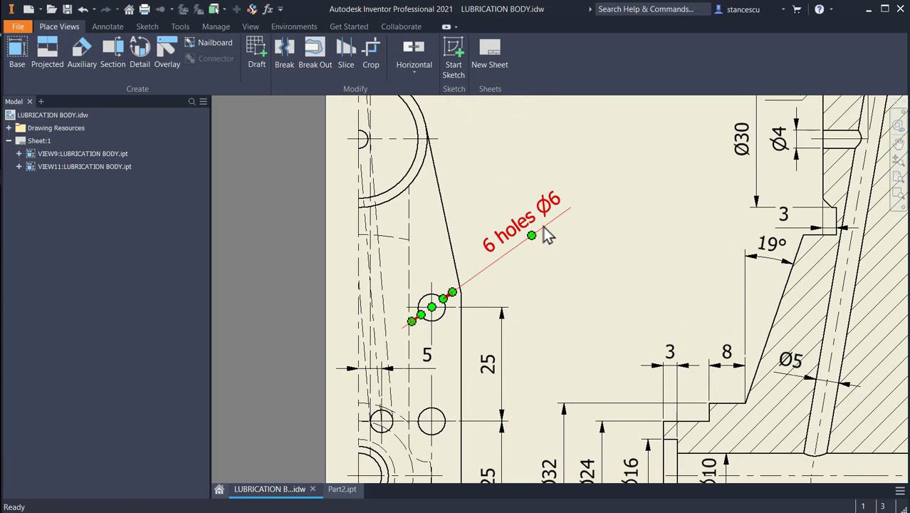
middle_drag(525, 333, 539, 231)
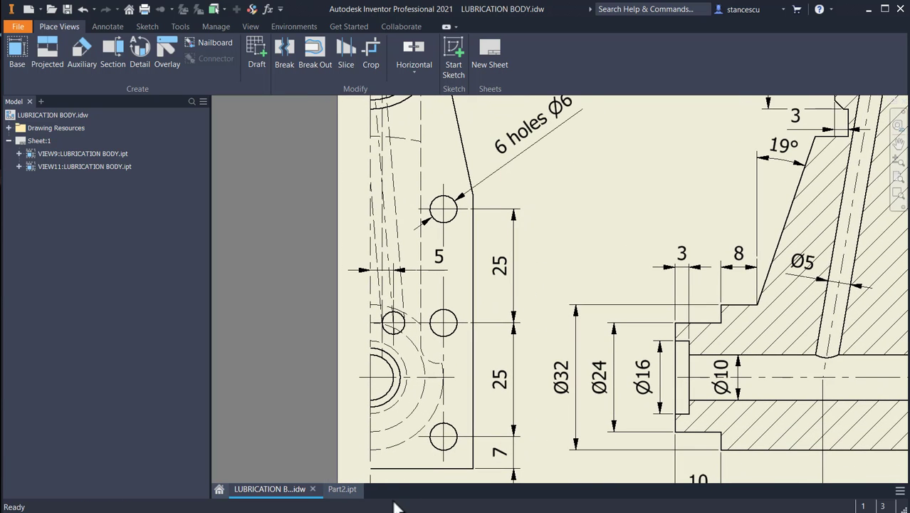
click(342, 490)
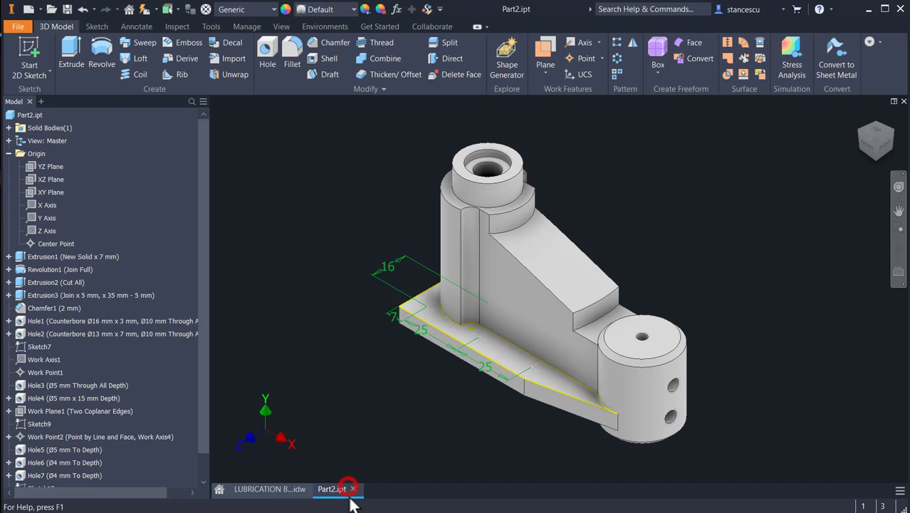
click(267, 53)
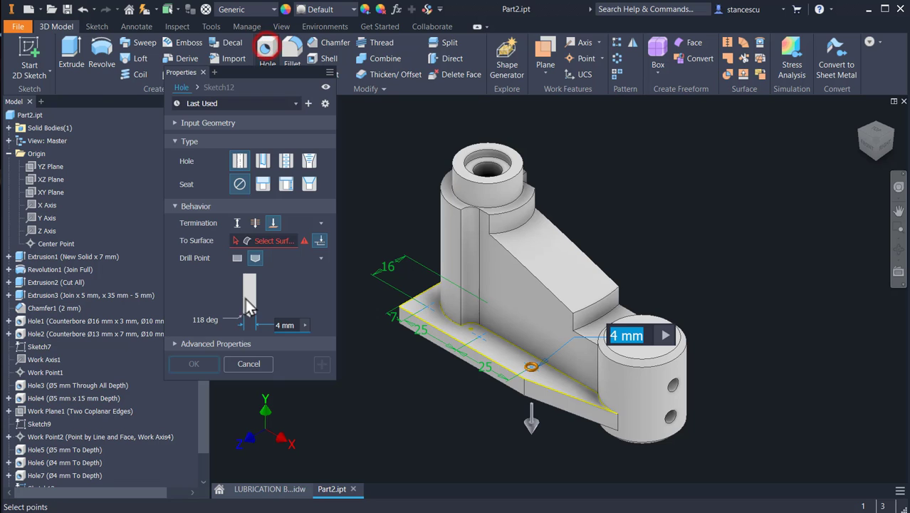
click(254, 225)
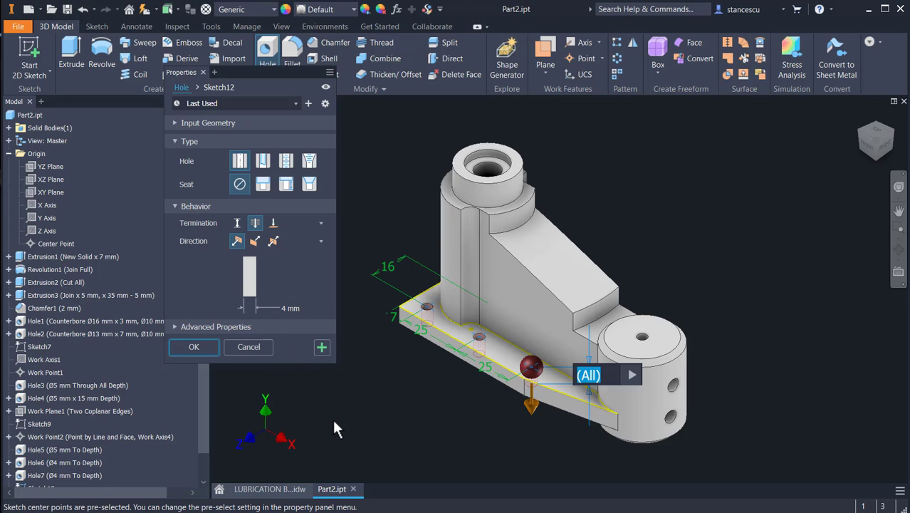
key(Tab)
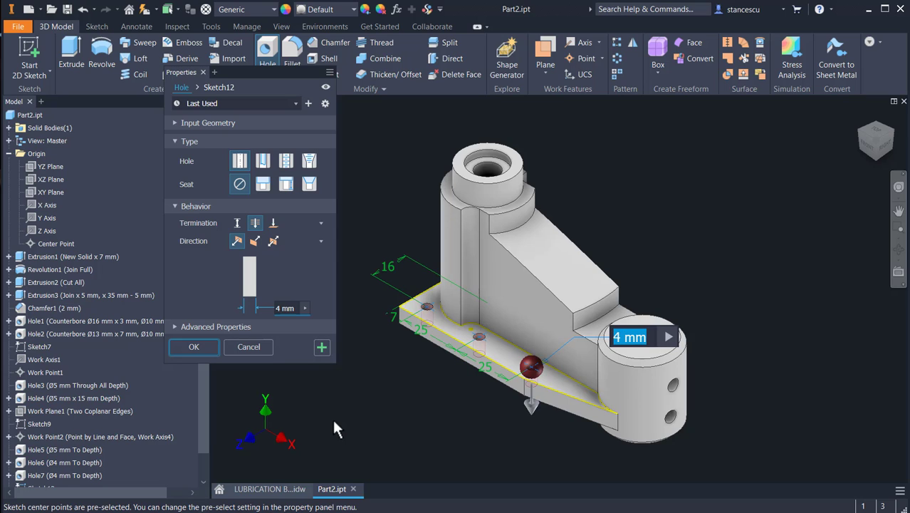
text(6)
click(203, 346)
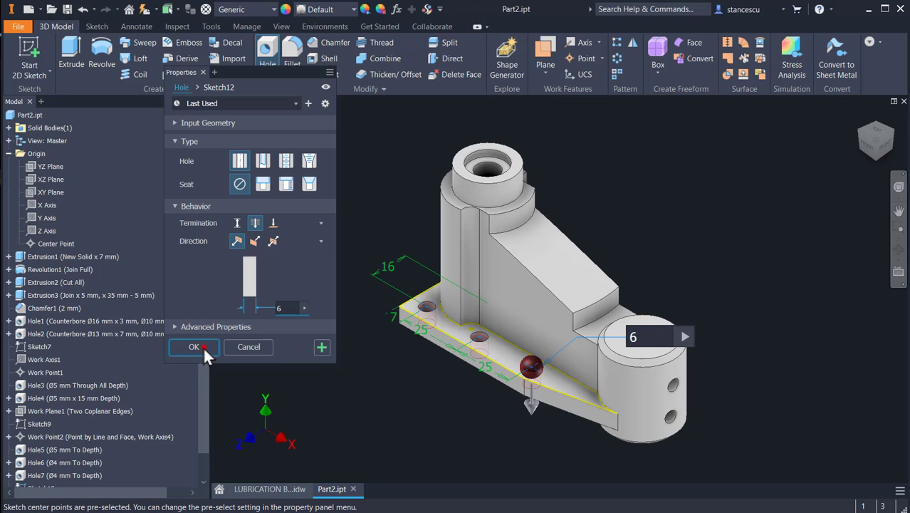
Step: Mirror the feature with the three 6 mm through-all holes about the XY plane to the base plate's opposite side
mouse_move(362, 421)
shift+middle_down()
mouse_move(335, 370)
mouse_move(362, 416)
shift+middle_up()
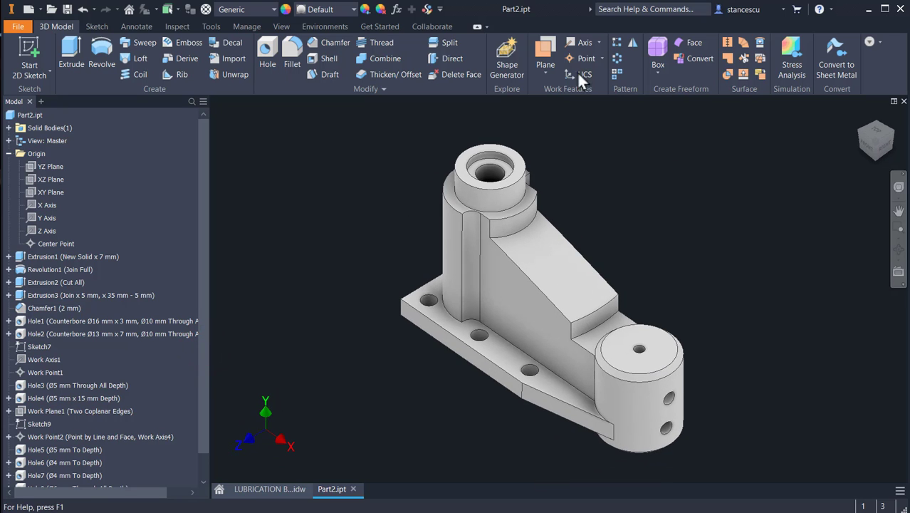
click(633, 41)
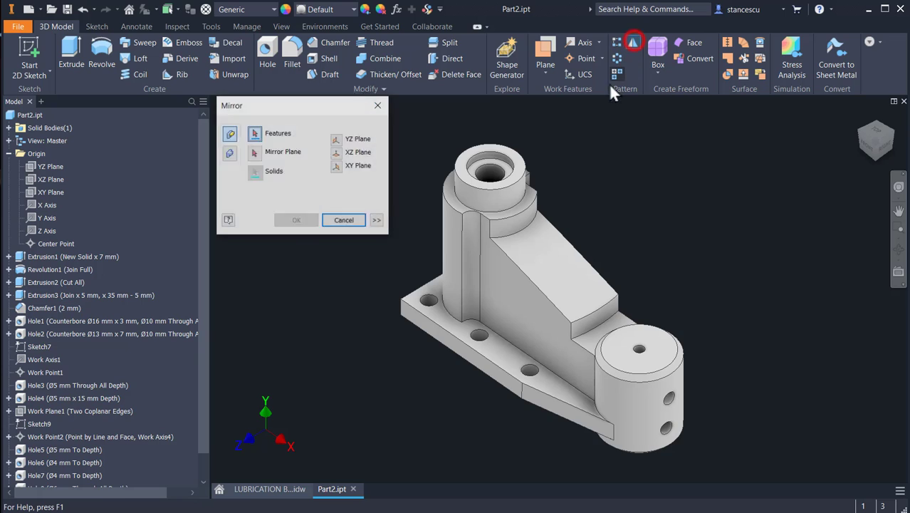
drag(203, 380, 210, 464)
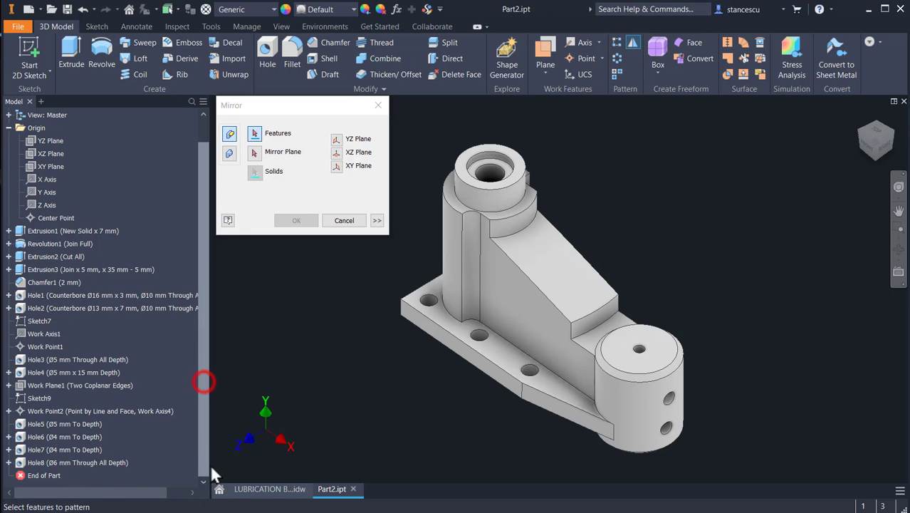
click(55, 464)
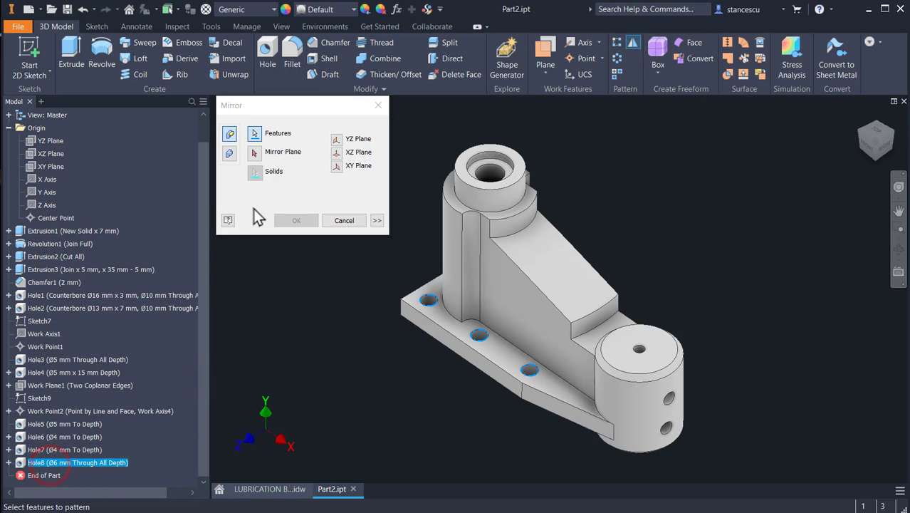
click(254, 151)
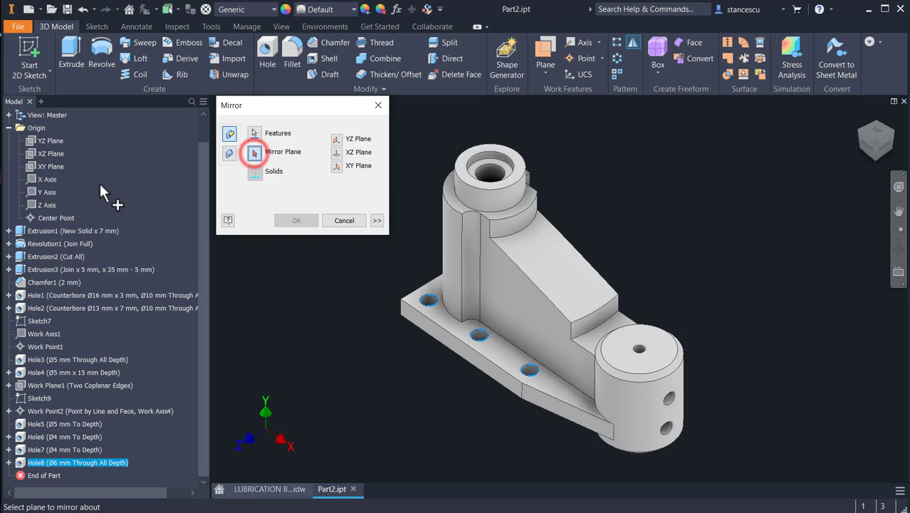
click(51, 167)
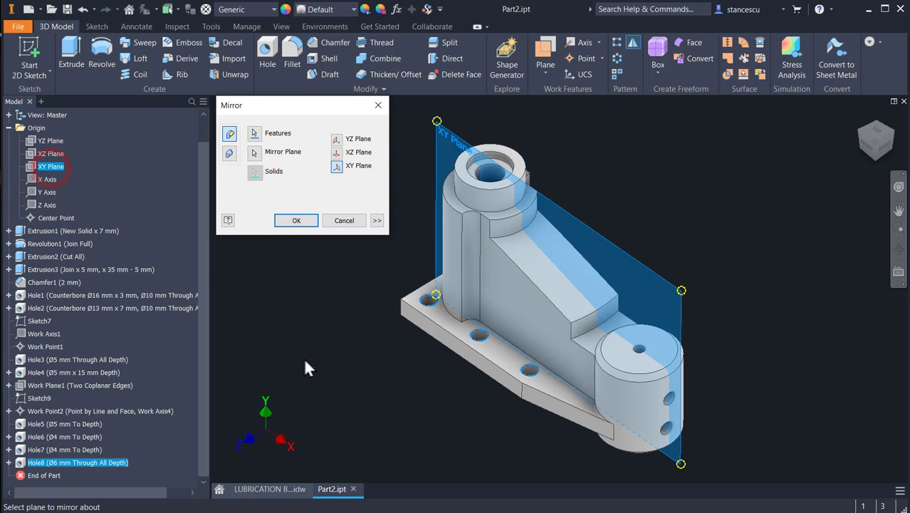
shift+middle_drag(303, 356, 269, 385)
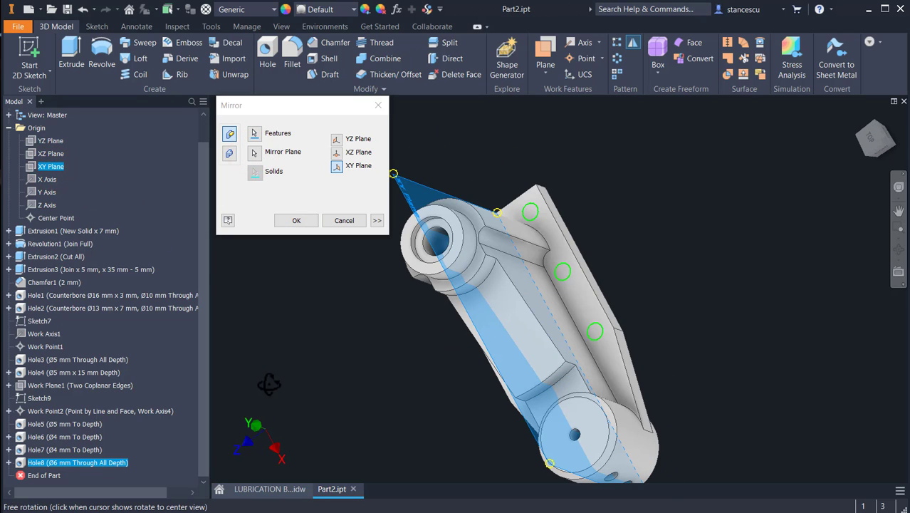
click(294, 222)
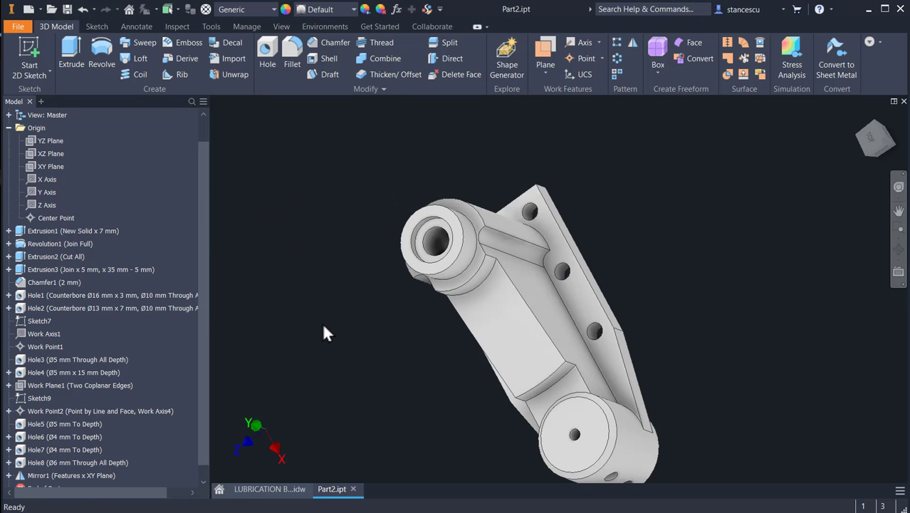
key(F6)
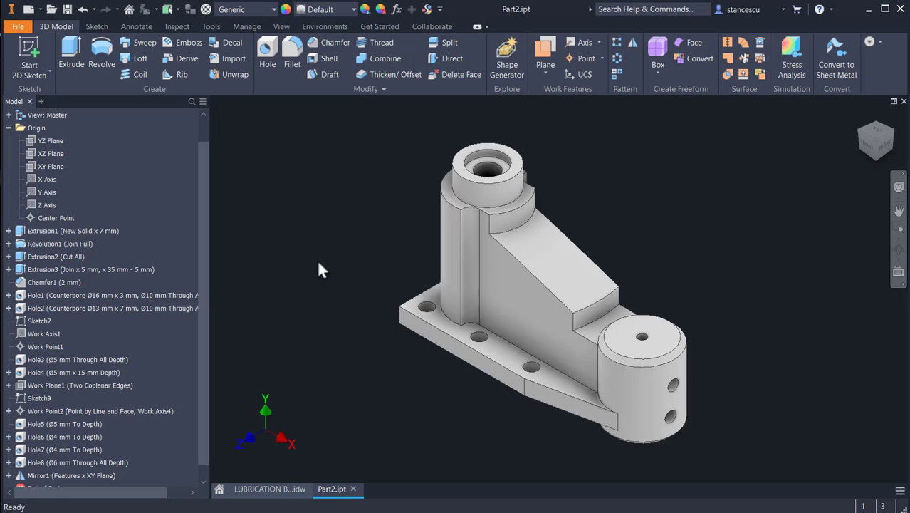
Step: Inspect the internal bores in a sliced view through a temporary sketch on the XY plane, and delete that sketch
click(44, 165)
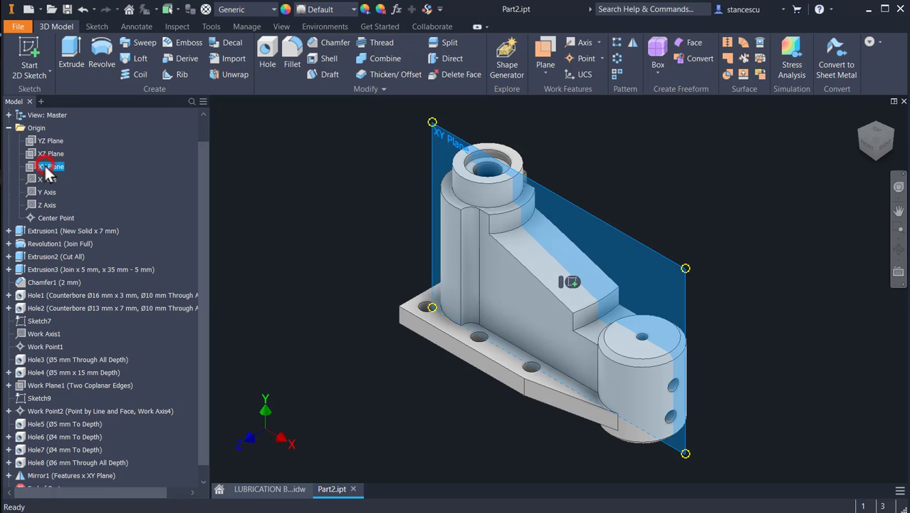
click(572, 283)
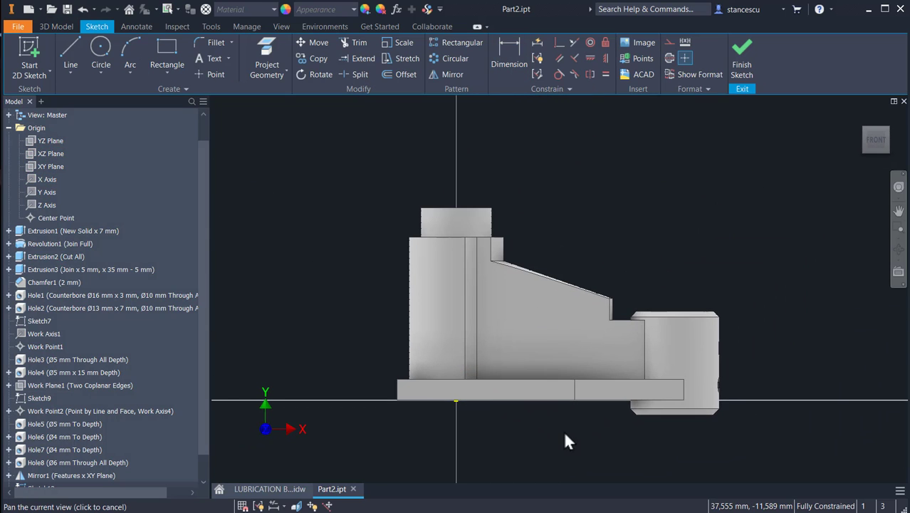
key(F7)
key(Home)
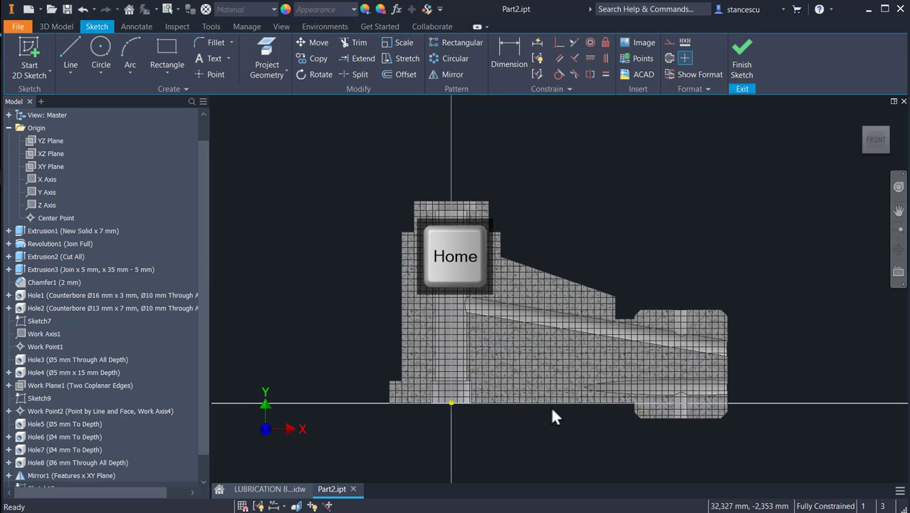
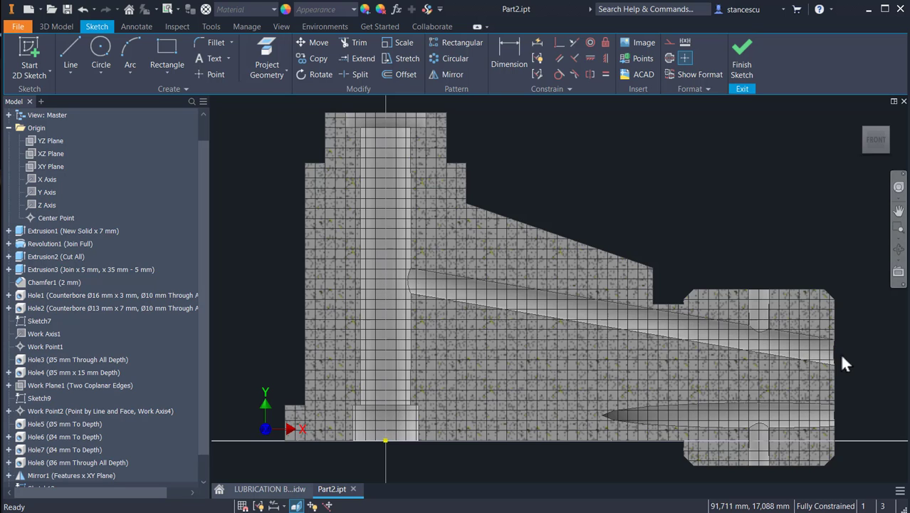
click(741, 67)
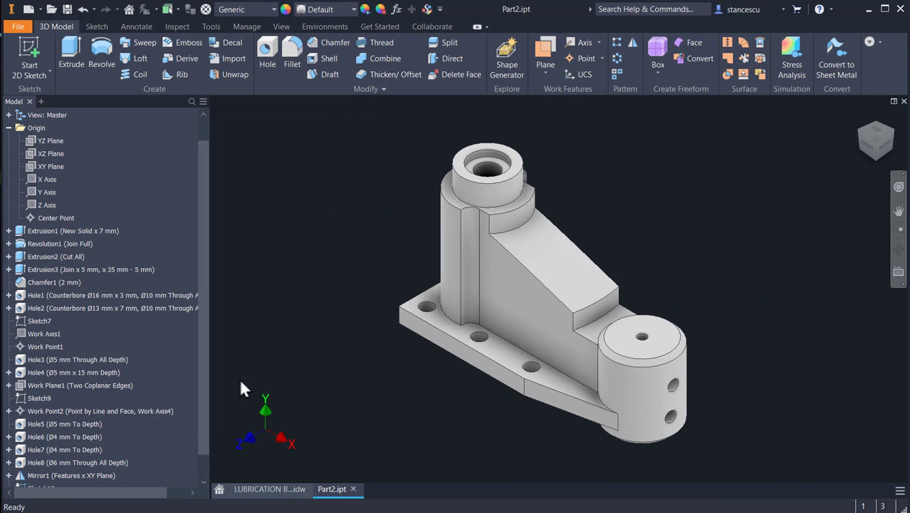
click(200, 424)
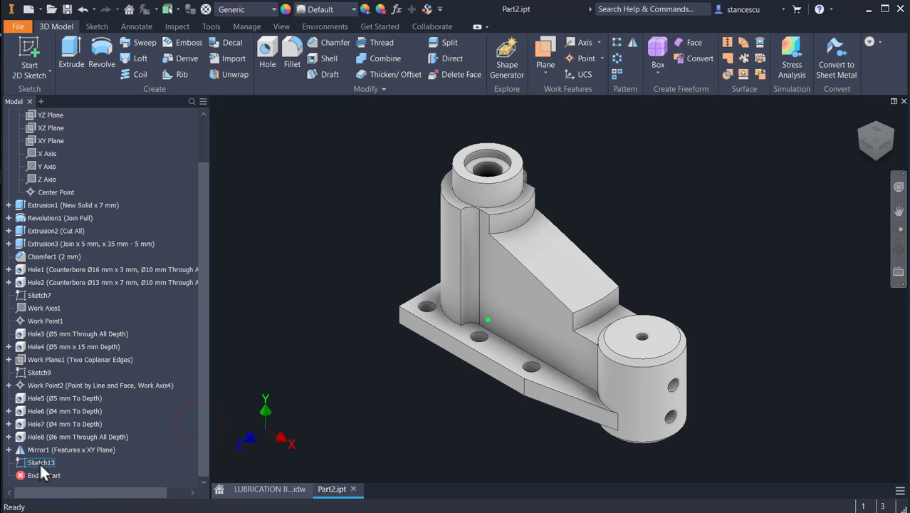
right_click(39, 461)
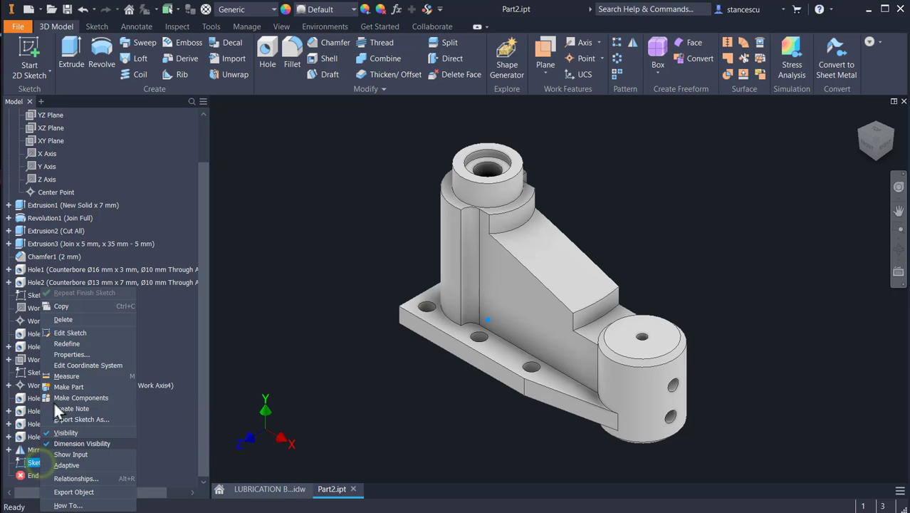
click(63, 319)
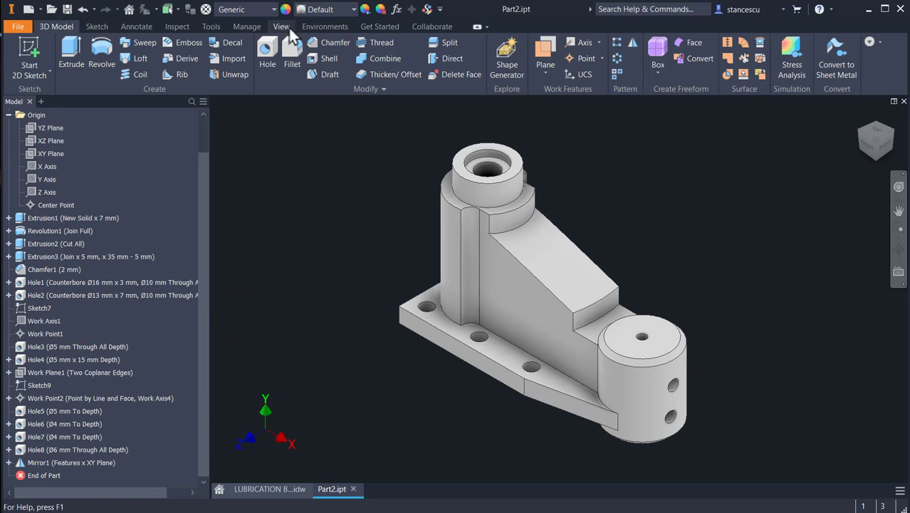
Step: Assign the Steel, Cast material and the Steel - Cast appearance to the part
click(261, 10)
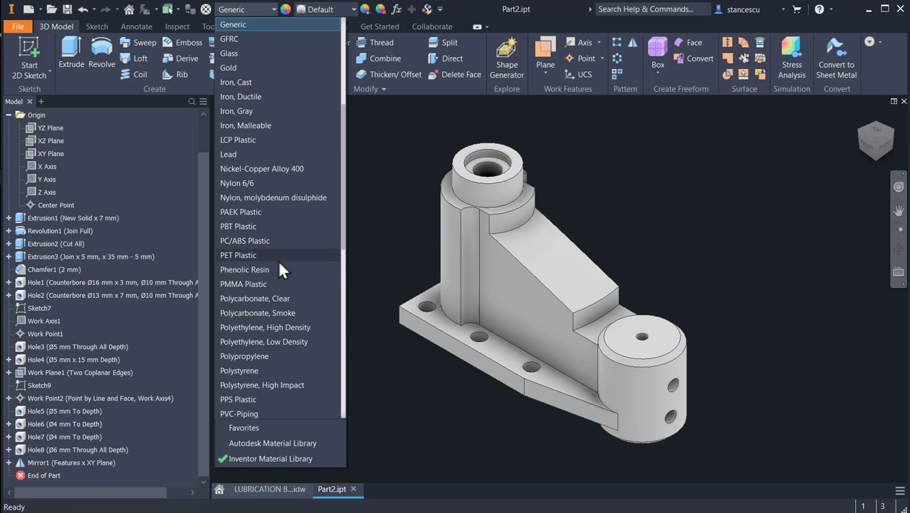
scroll(278, 259, down, 7)
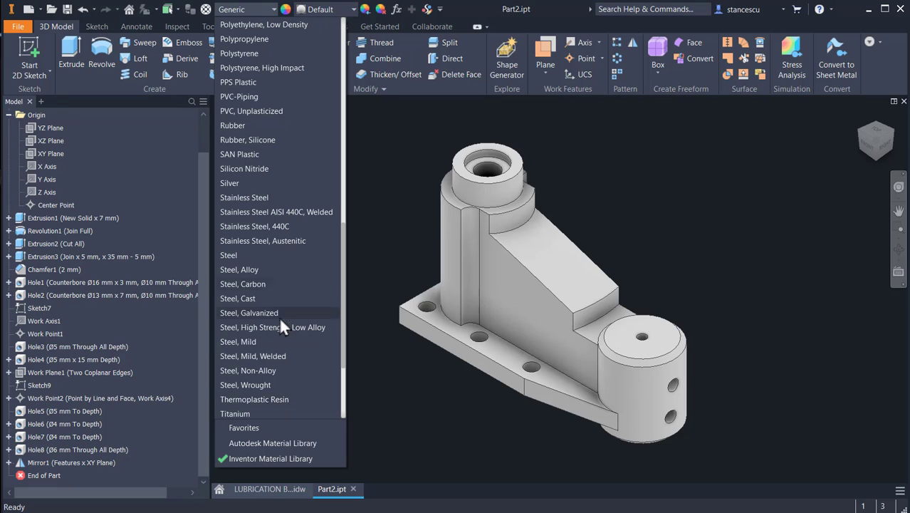
click(237, 298)
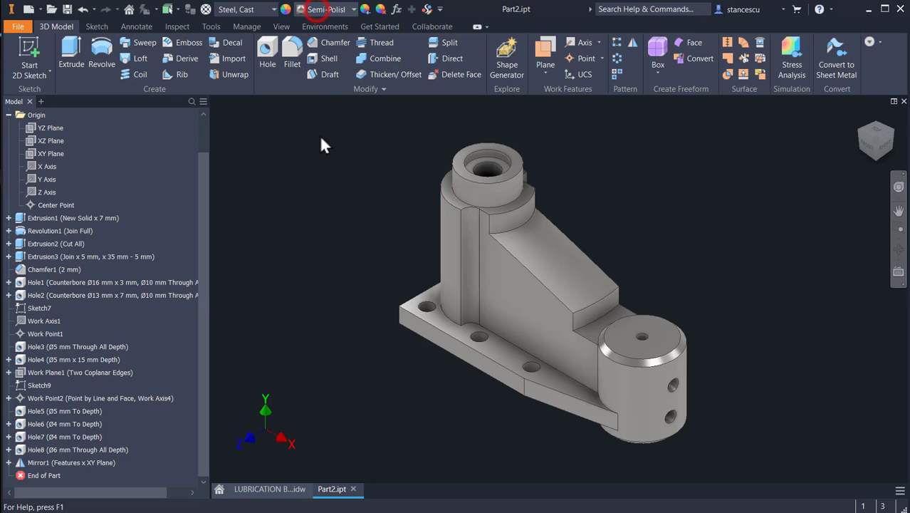
click(318, 9)
scroll(338, 287, down, 3)
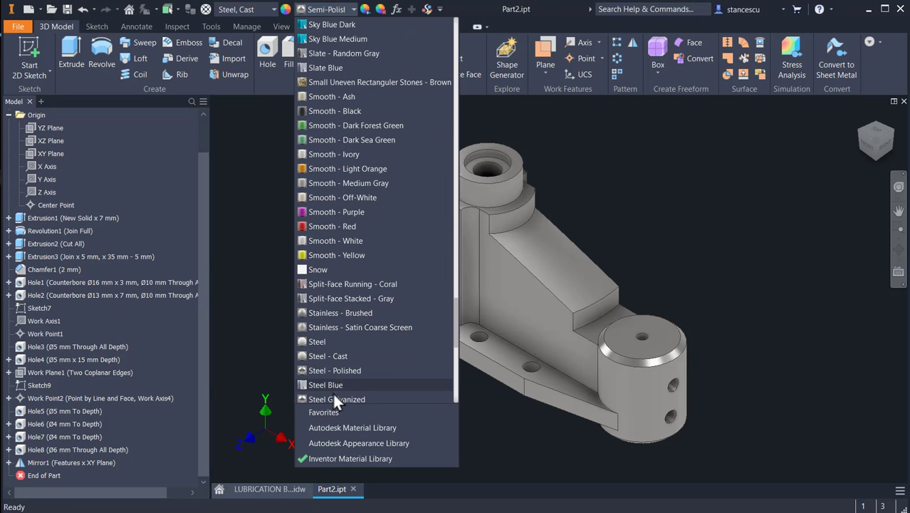
click(336, 356)
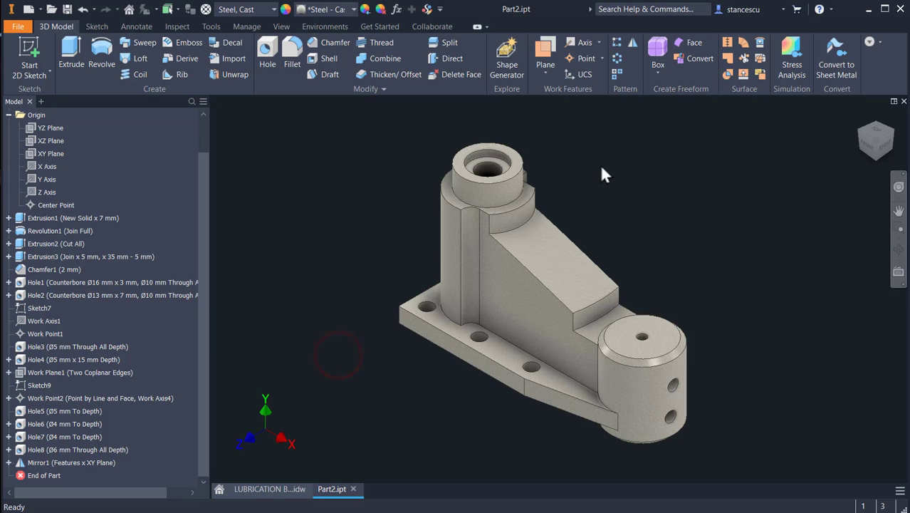
Step: Select the faces of the tall boss's collar: its top ring, outer wall, counterbore, bore and surrounding shoulder
scroll(507, 138, up, 3)
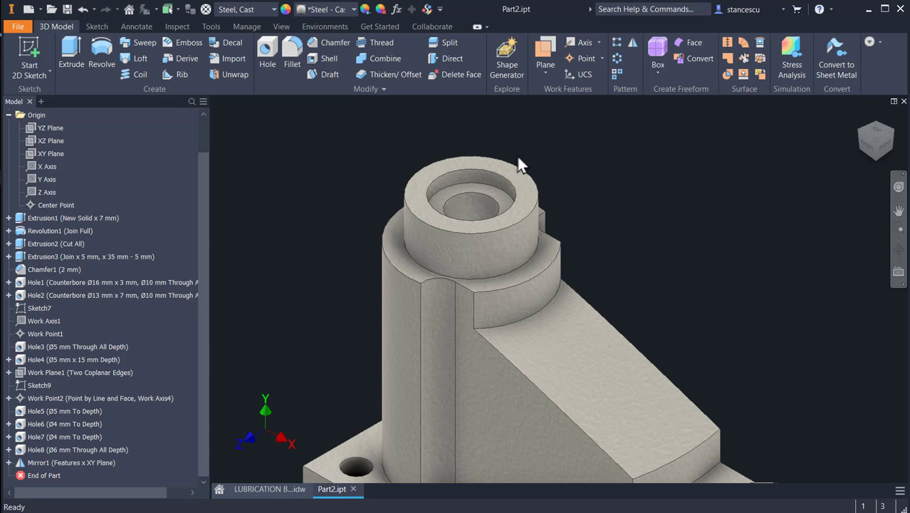
click(502, 183)
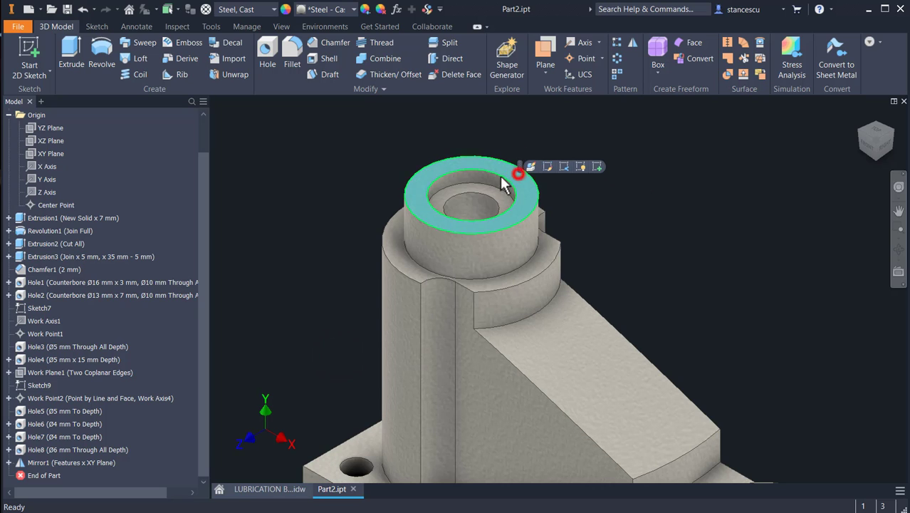
ctrl+click(468, 200)
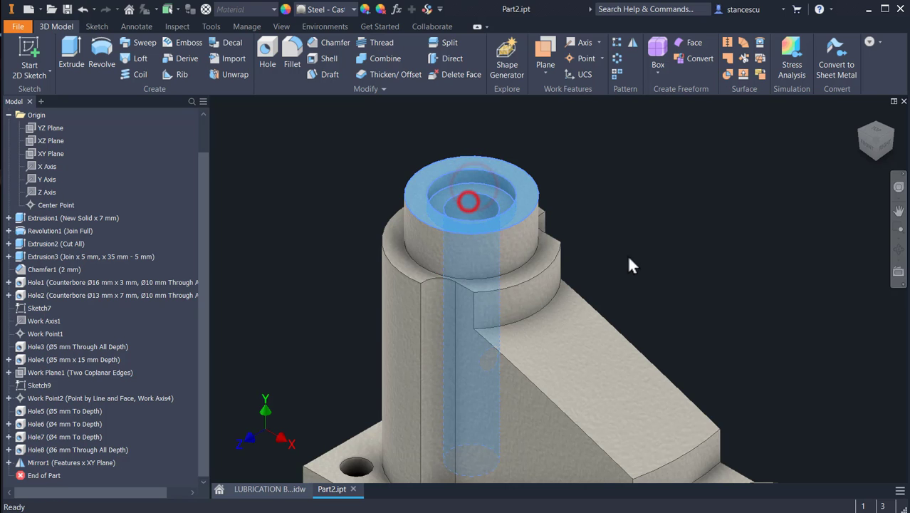
ctrl+click(532, 268)
ctrl+click(510, 246)
Step: Add the end cylinder's side wall, both flat end faces and both chamfers to the face selection
middle_drag(646, 265, 599, 106)
middle_drag(732, 226, 714, 124)
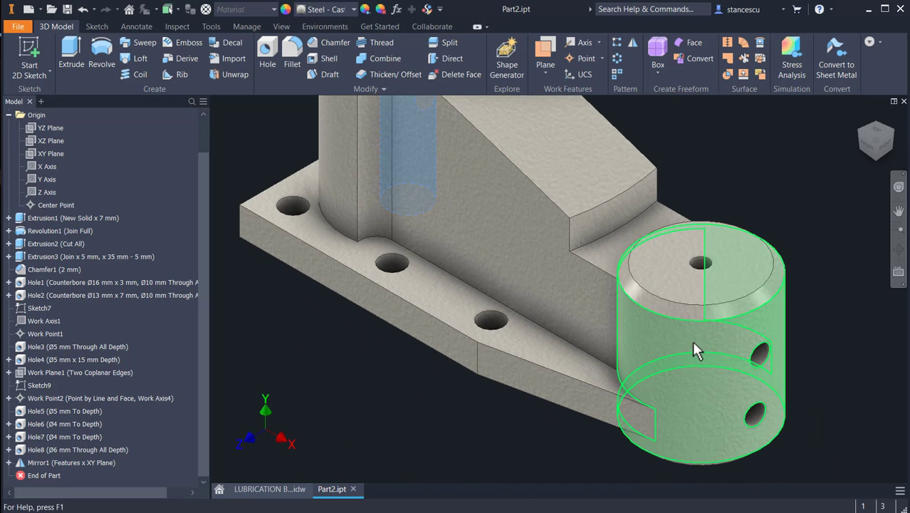
click(691, 340)
ctrl+click(661, 305)
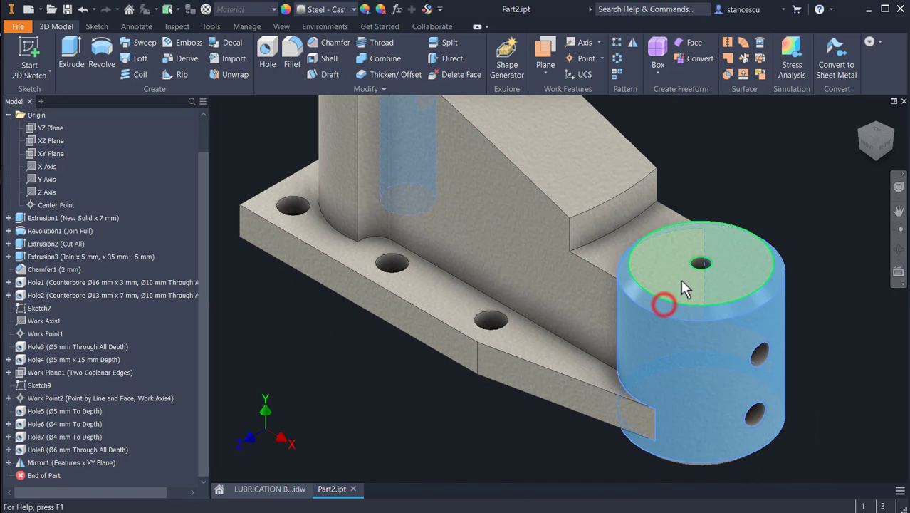
ctrl+click(680, 279)
shift+middle_drag(502, 428, 589, 357)
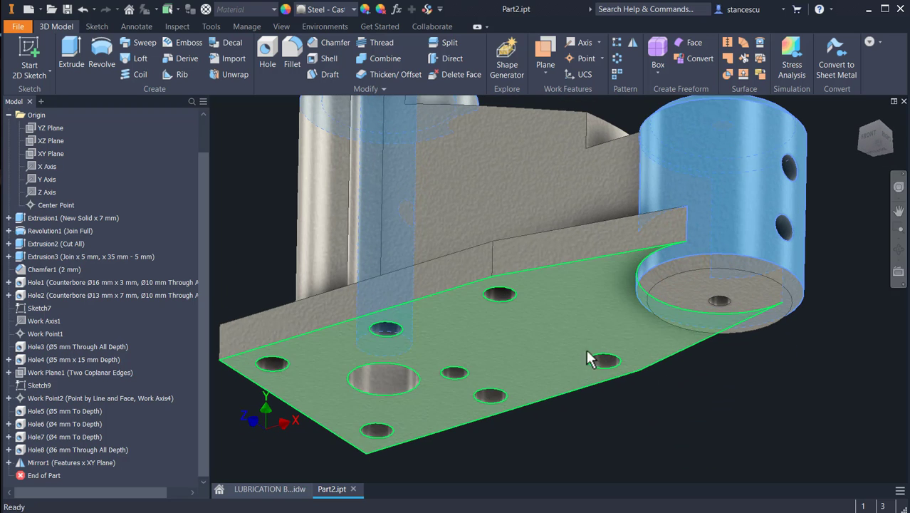
ctrl+click(677, 298)
ctrl+click(668, 270)
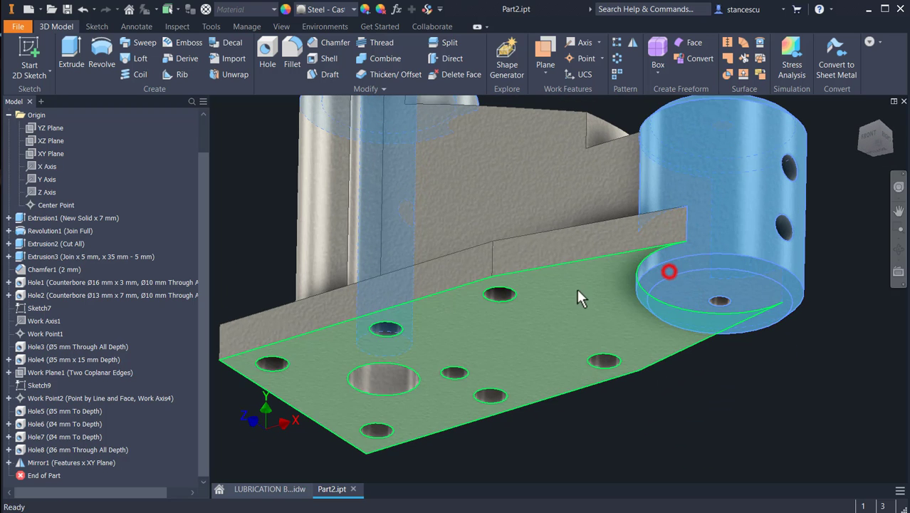
Step: Add the base plate's underside and the large bottom counterbore's faces to the selection
ctrl+click(570, 291)
shift+middle_drag(574, 361, 550, 366)
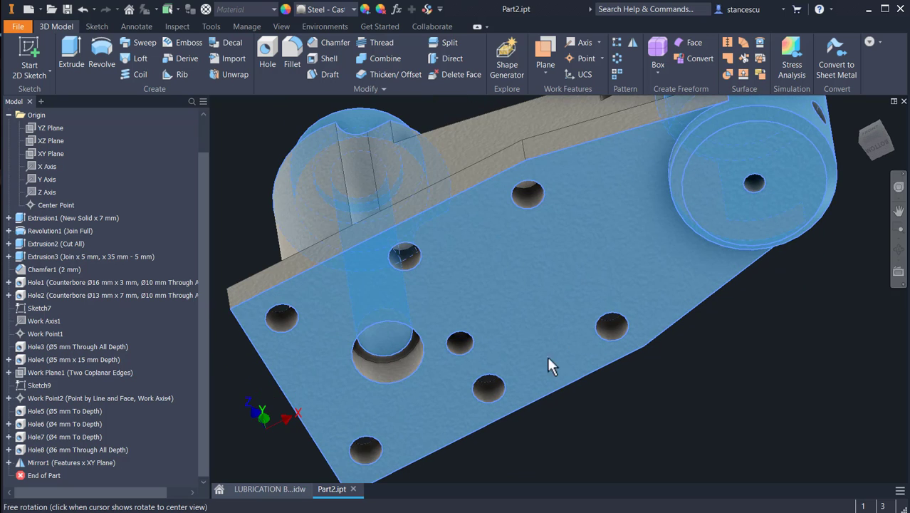
ctrl+click(401, 363)
scroll(405, 367, up, 3)
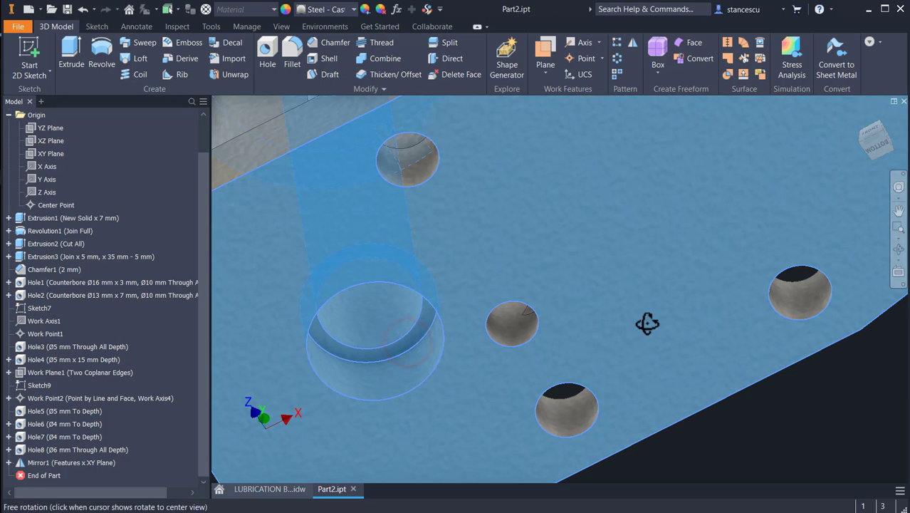
Step: Add the tall boss's outer wall, its adjoining vertical corner faces and the sloped web's flat side wall to the selection
shift+middle_drag(646, 316, 648, 352)
shift+middle_drag(504, 411, 562, 326)
click(554, 286)
click(303, 276)
click(561, 320)
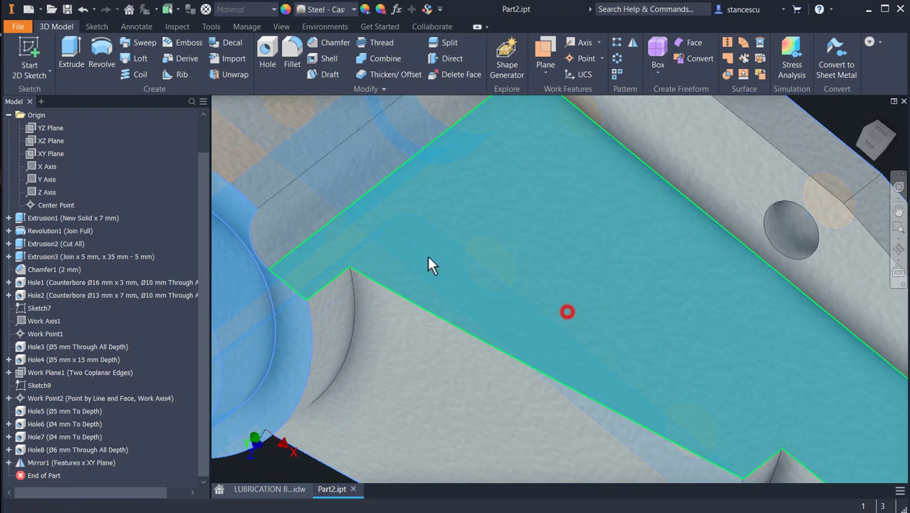
click(315, 183)
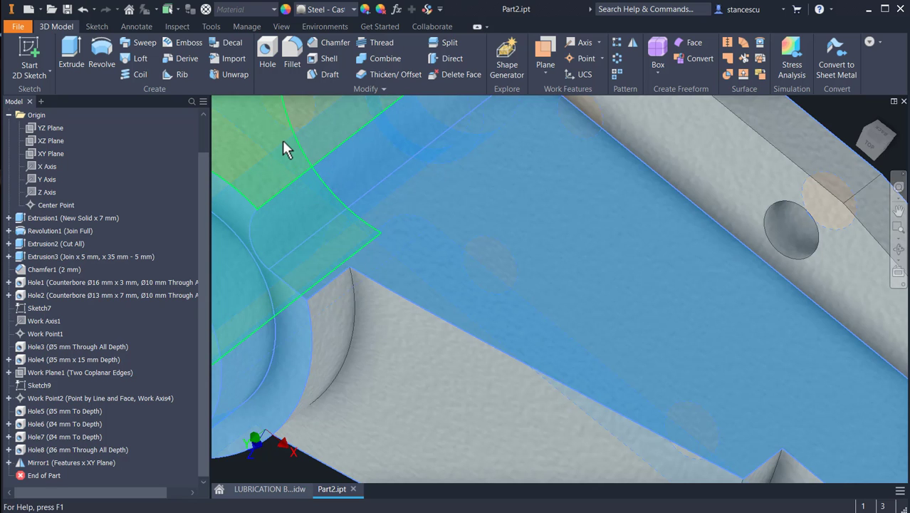
click(283, 142)
scroll(562, 302, down, 3)
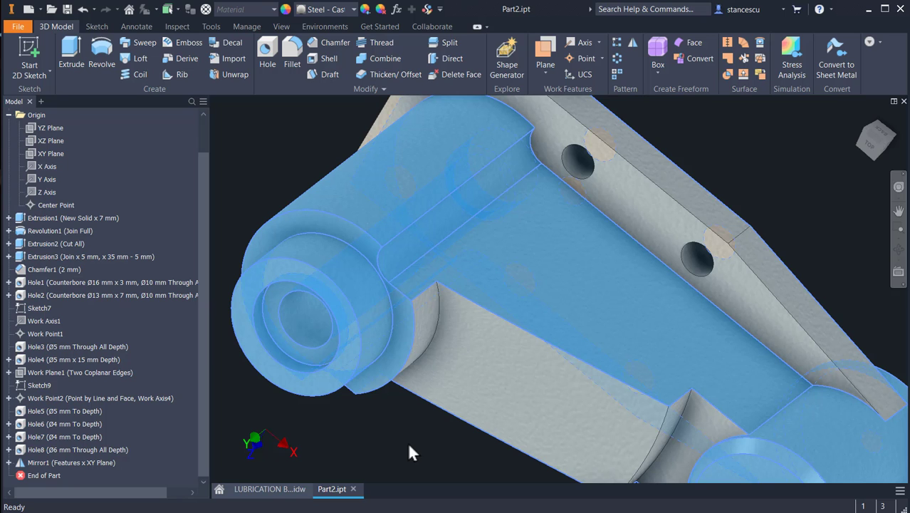
key(F4)
drag(407, 442, 456, 356)
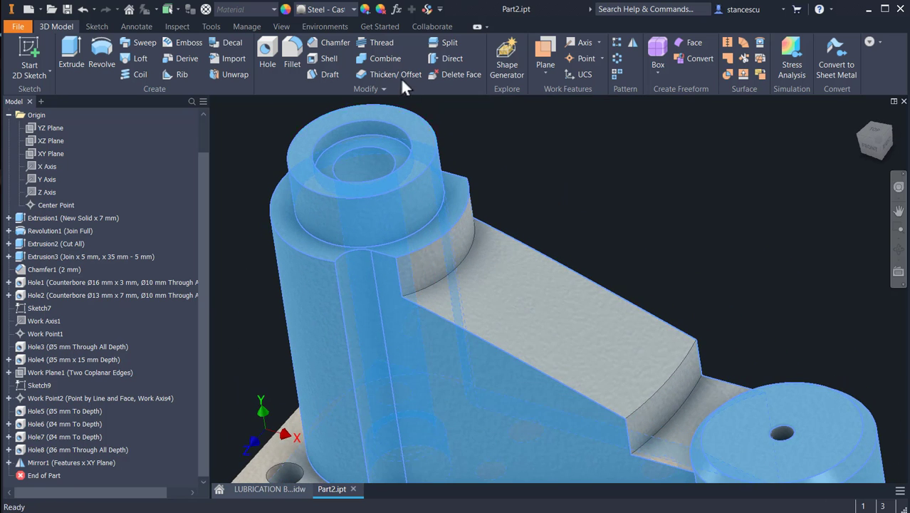
Step: Give the selected faces a smooth grey appearance that sets them apart from the rough cast-steel surfaces
click(339, 9)
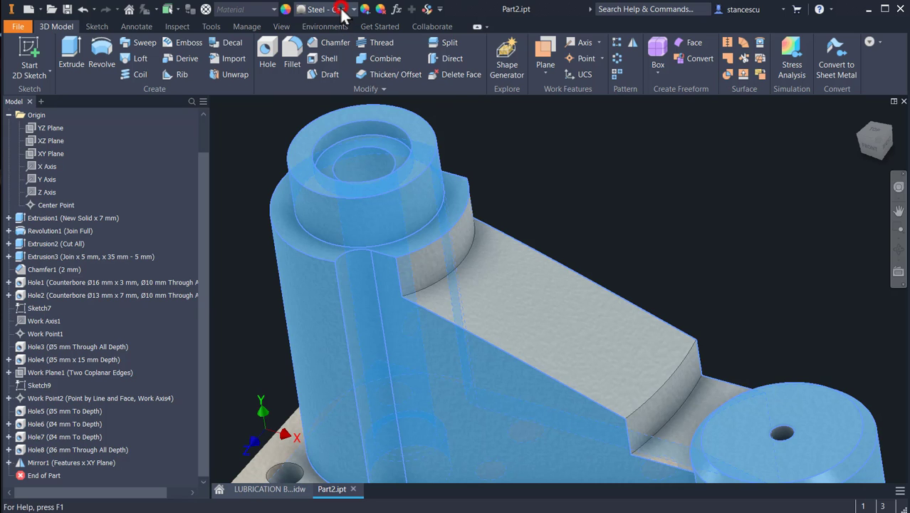
click(344, 35)
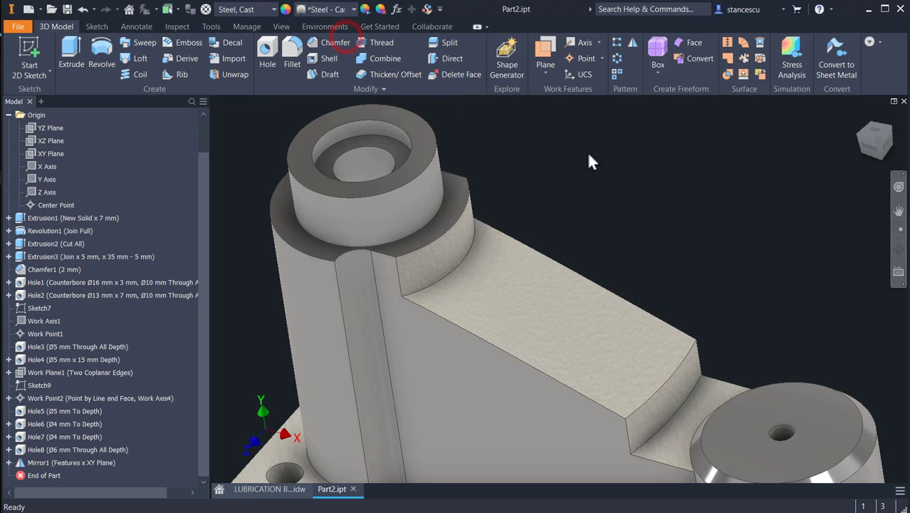
key(F6)
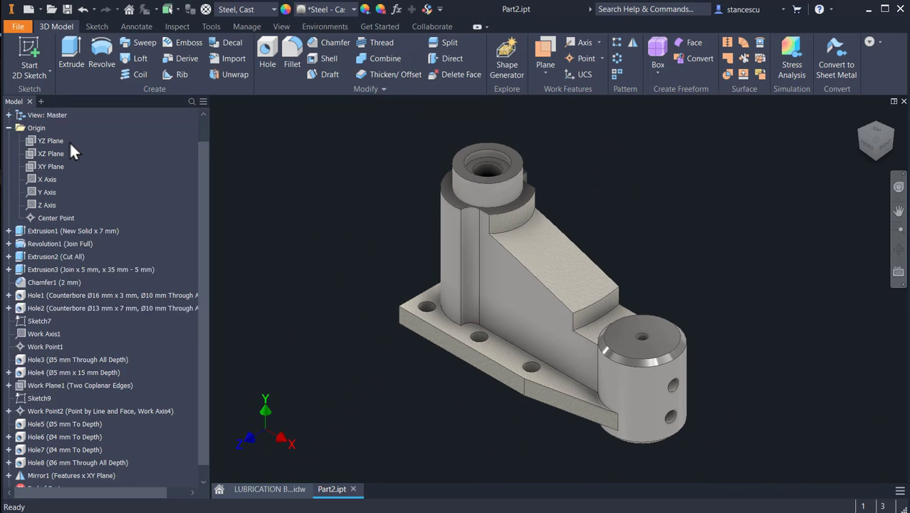
Step: Calculate the part's physical properties in its iProperties to check the mass, area, volume and centre of gravity
scroll(22, 118, up, 1)
click(27, 116)
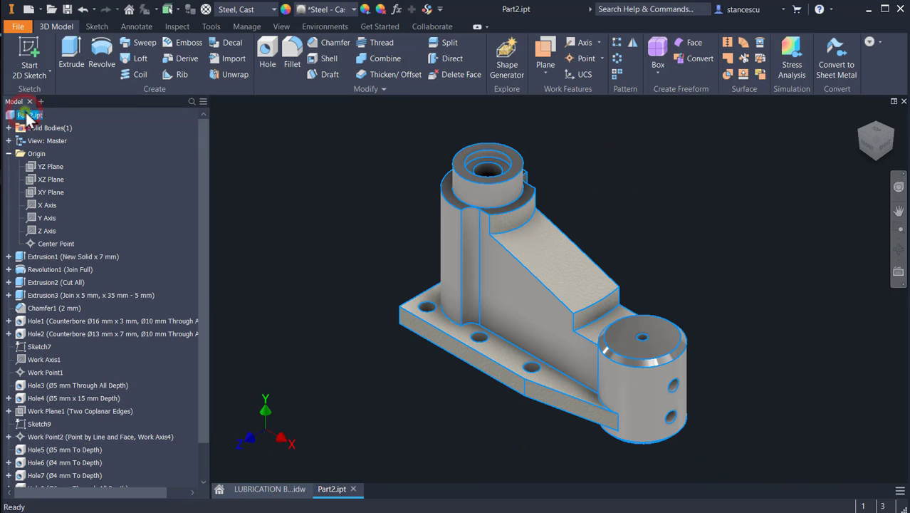
right_click(27, 116)
click(68, 242)
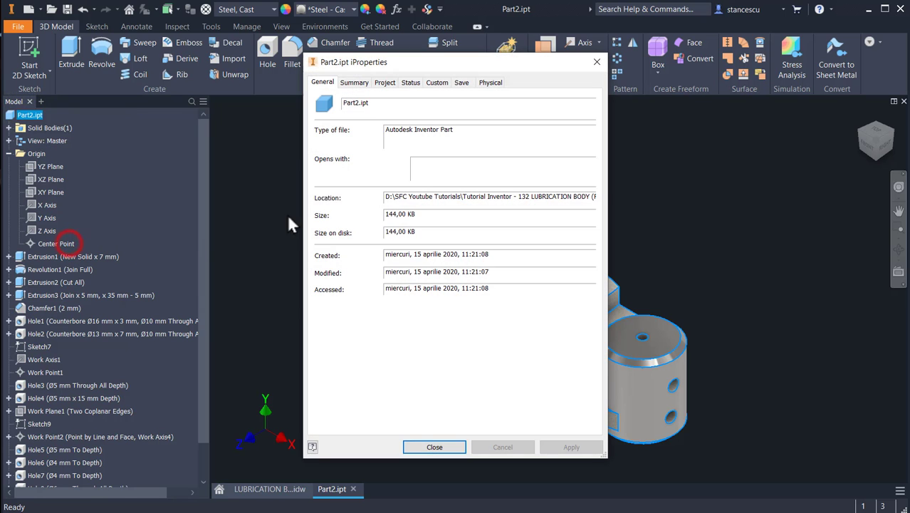
click(498, 87)
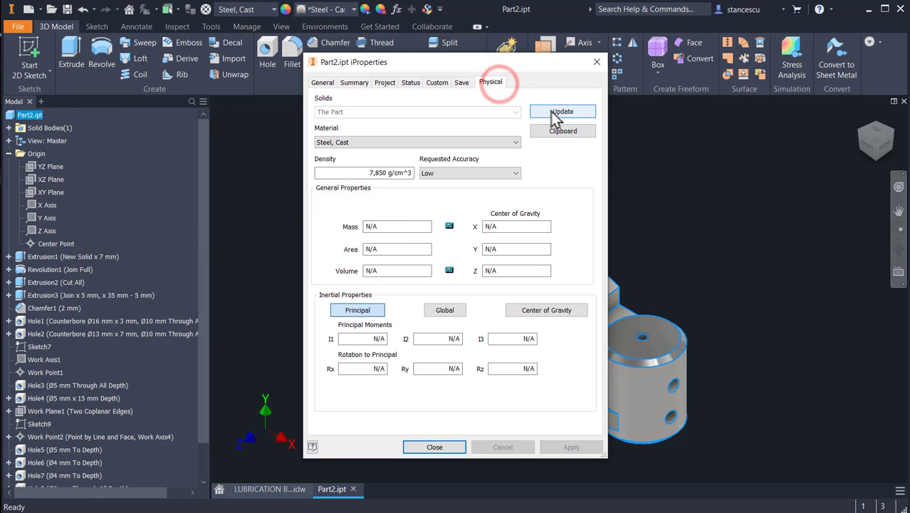
click(559, 112)
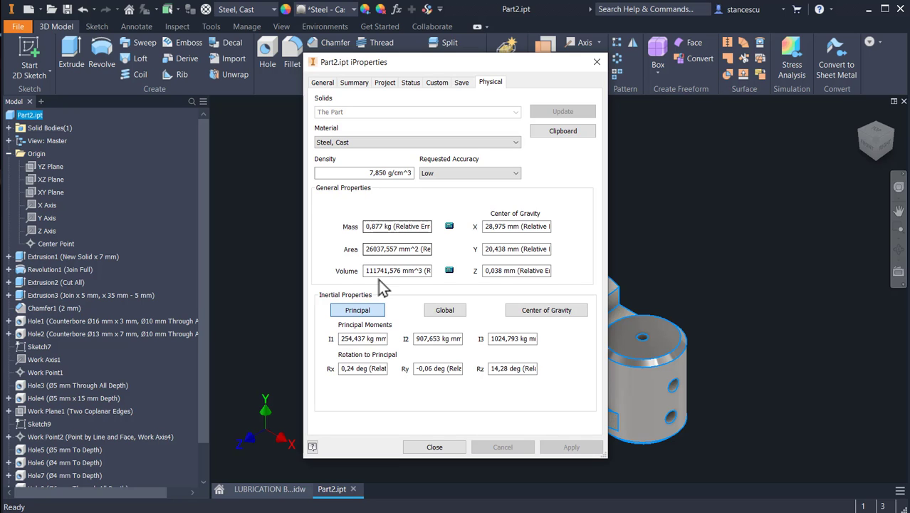
click(437, 450)
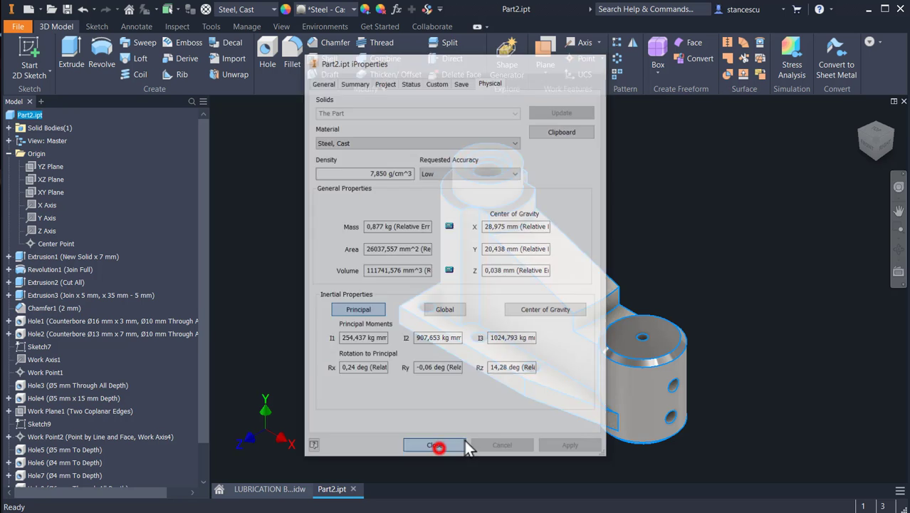